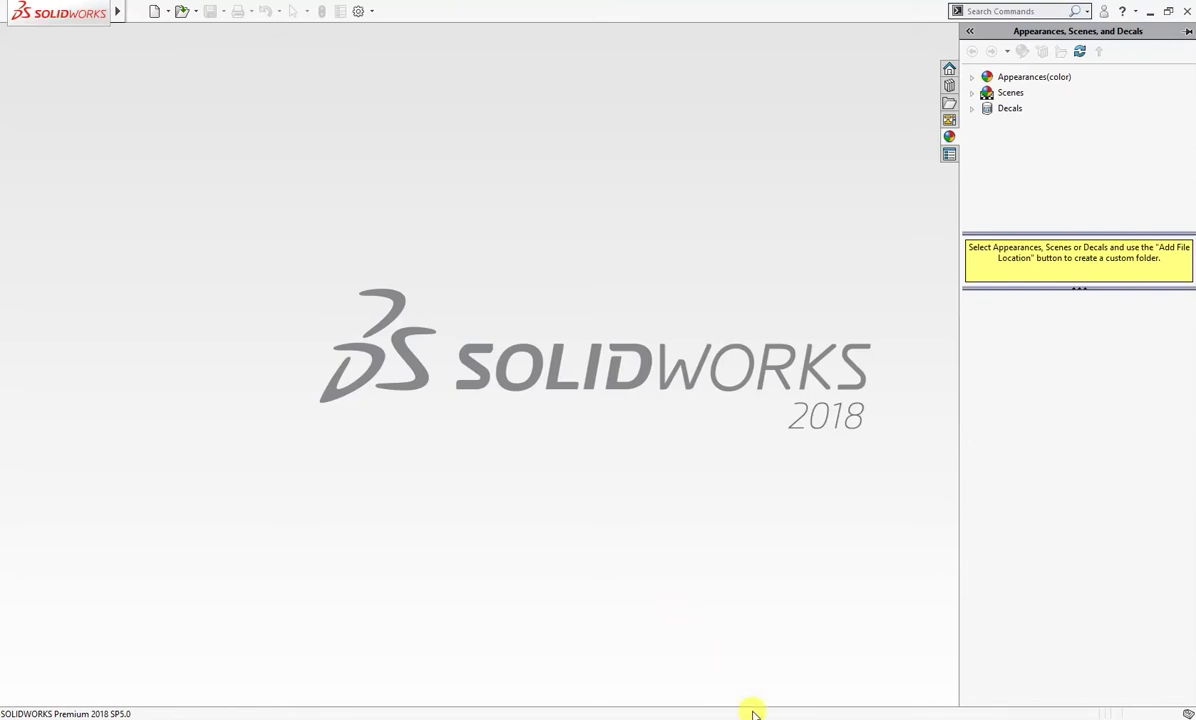
# Review the V-block drawing's dimensions in Photo Viewer, then minimize the viewer
pyautogui.moveTo(783, 719)
pyautogui.click(790, 668)
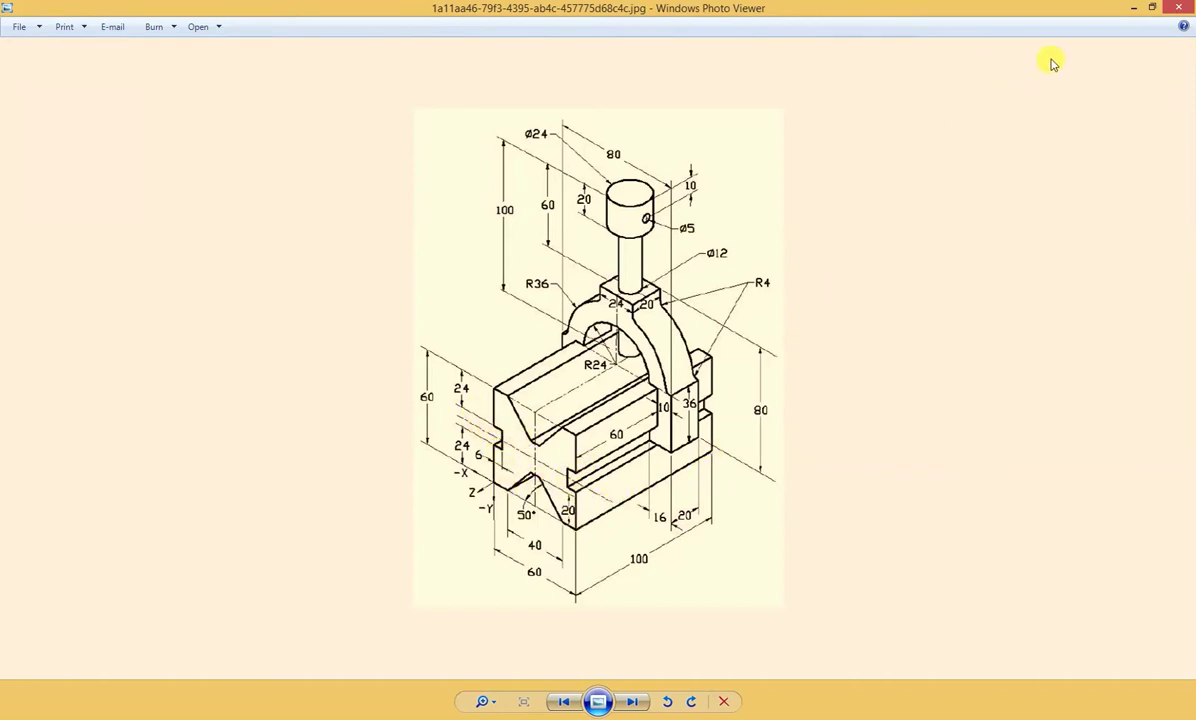
pyautogui.click(1135, 8)
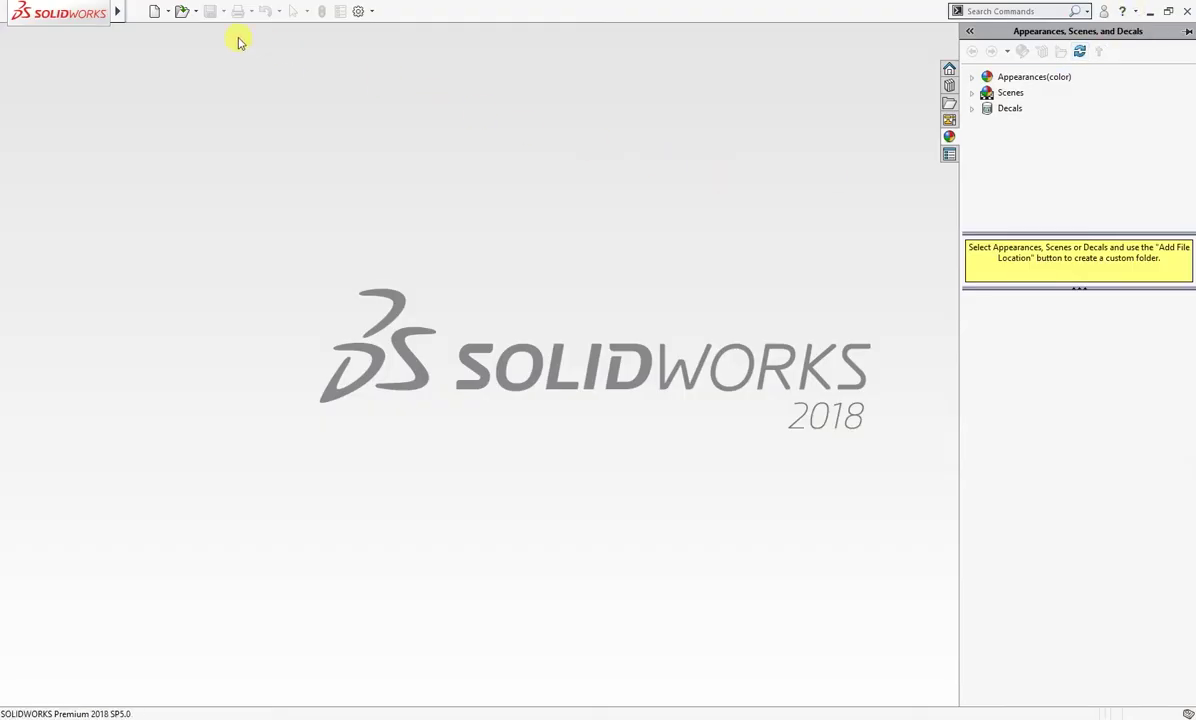
# Create a new part from the Custom 2018 advanced template
pyautogui.click(156, 12)
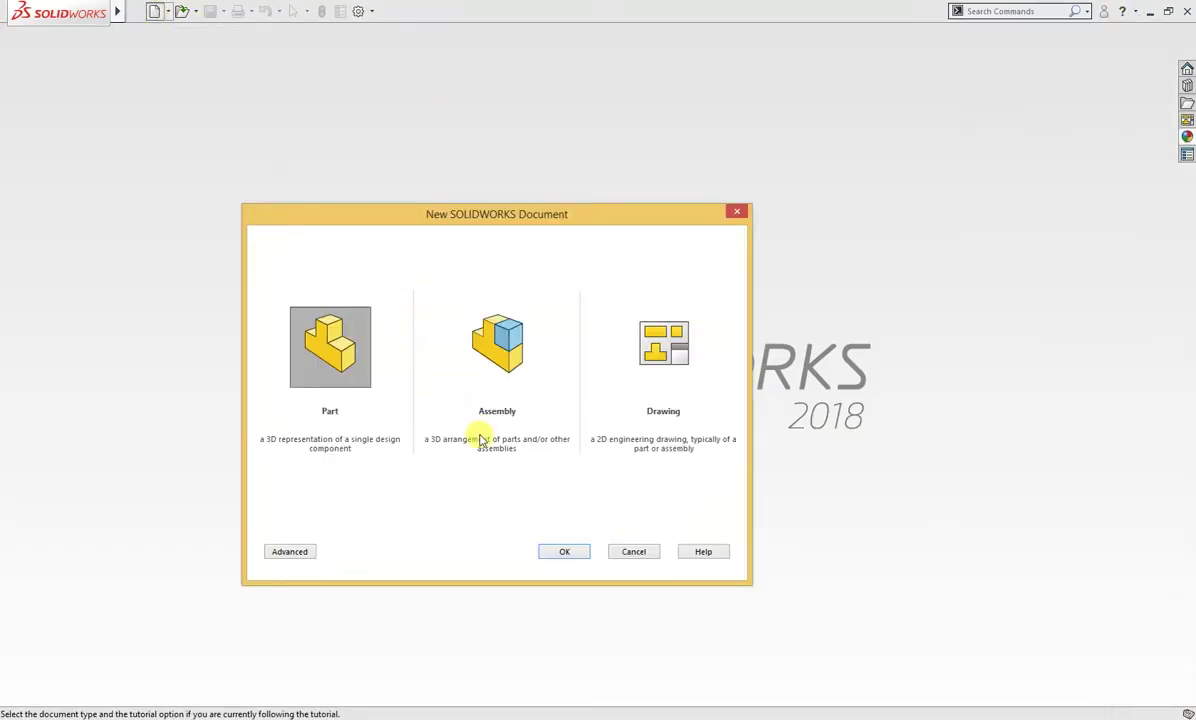
pyautogui.click(289, 552)
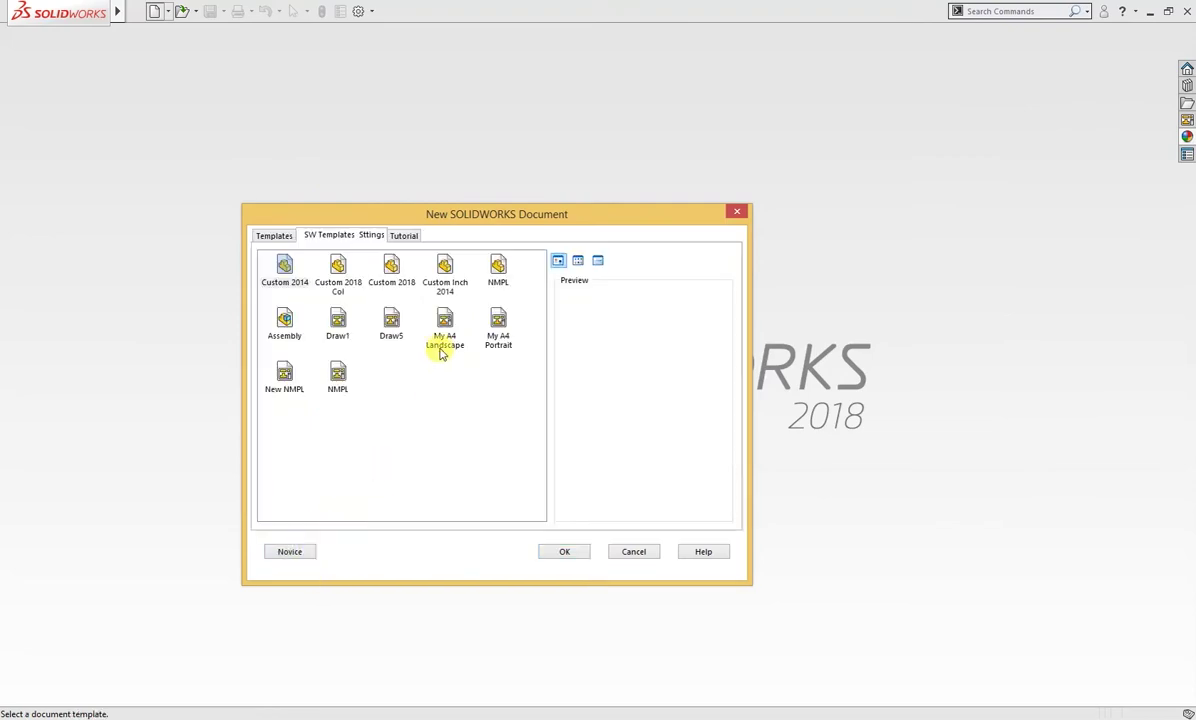
pyautogui.click(340, 284)
pyautogui.click(564, 552)
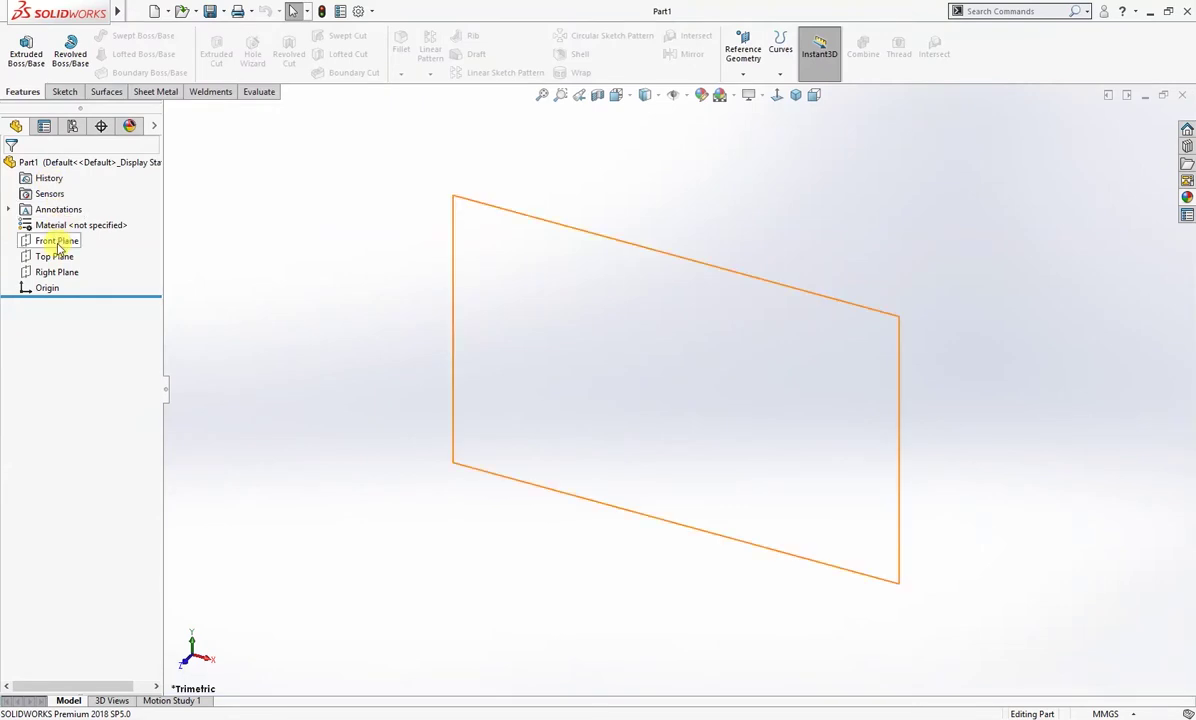
# Sketch a center rectangle from the origin on the Front Plane
pyautogui.click(57, 240)
pyautogui.click(70, 224)
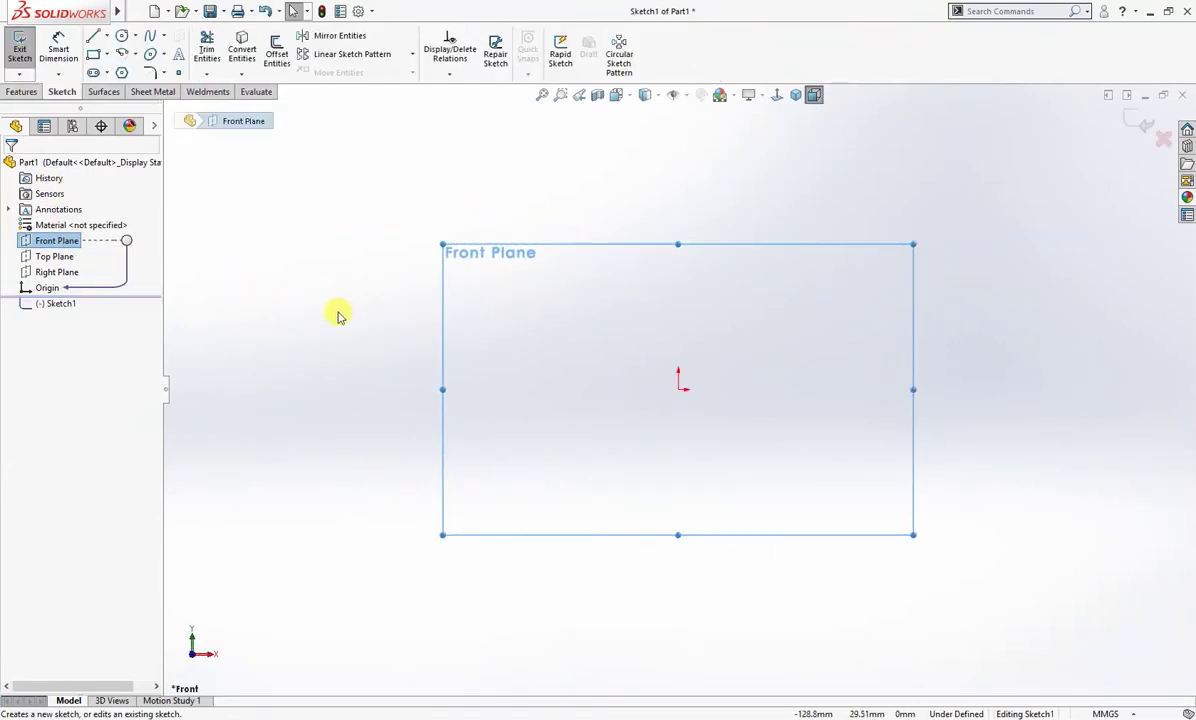
pyautogui.moveTo(355, 307); pyautogui.dragTo(262, 304, button='right')
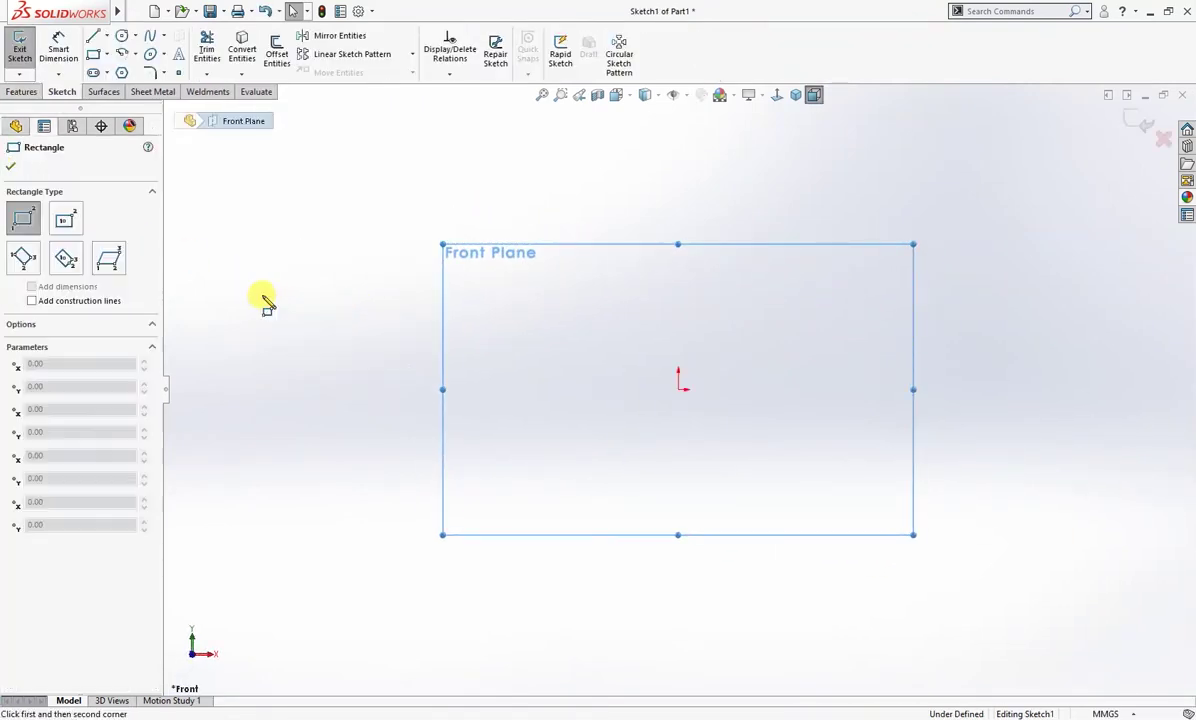
pyautogui.click(66, 218)
pyautogui.click(678, 380)
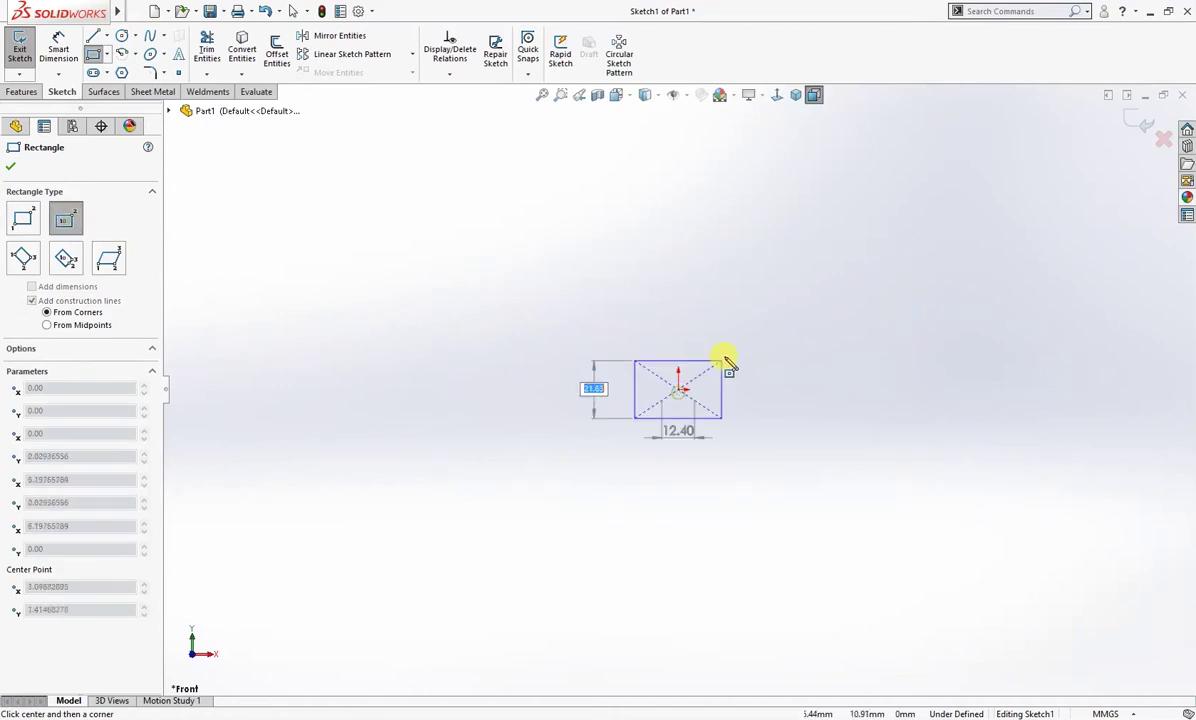
pyautogui.click(765, 308)
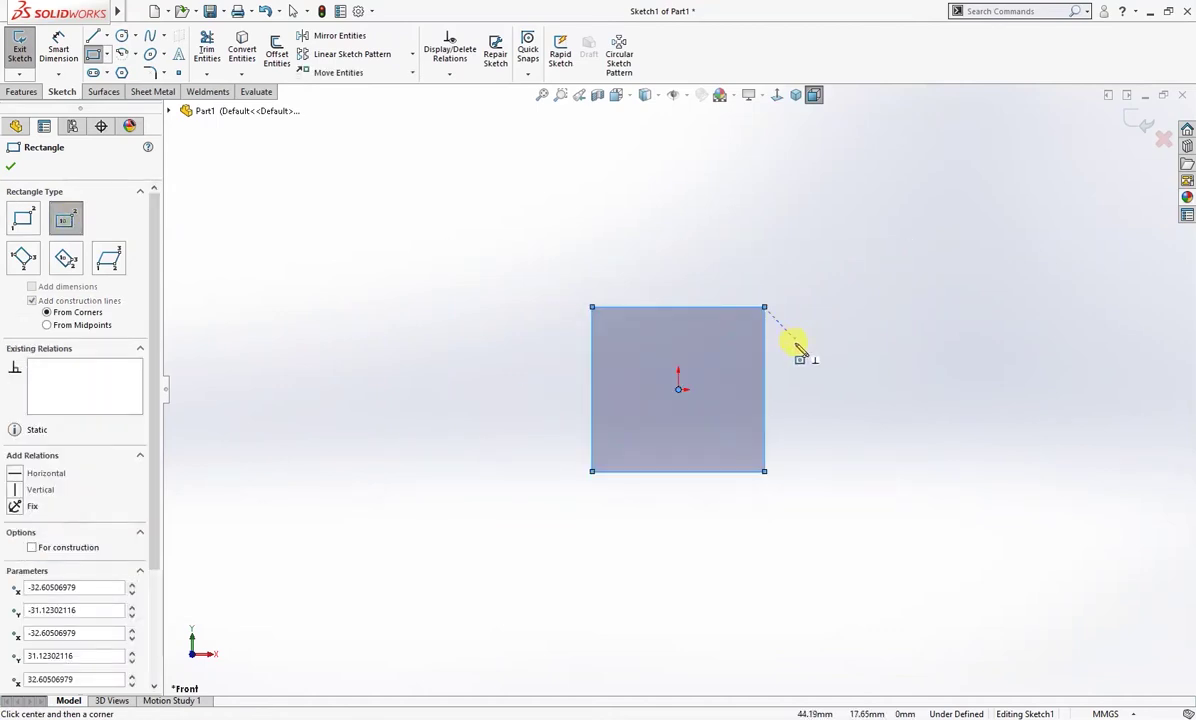
# Make the rectangle's sides equal and dimension one side to 60 mm
pyautogui.click(766, 336)
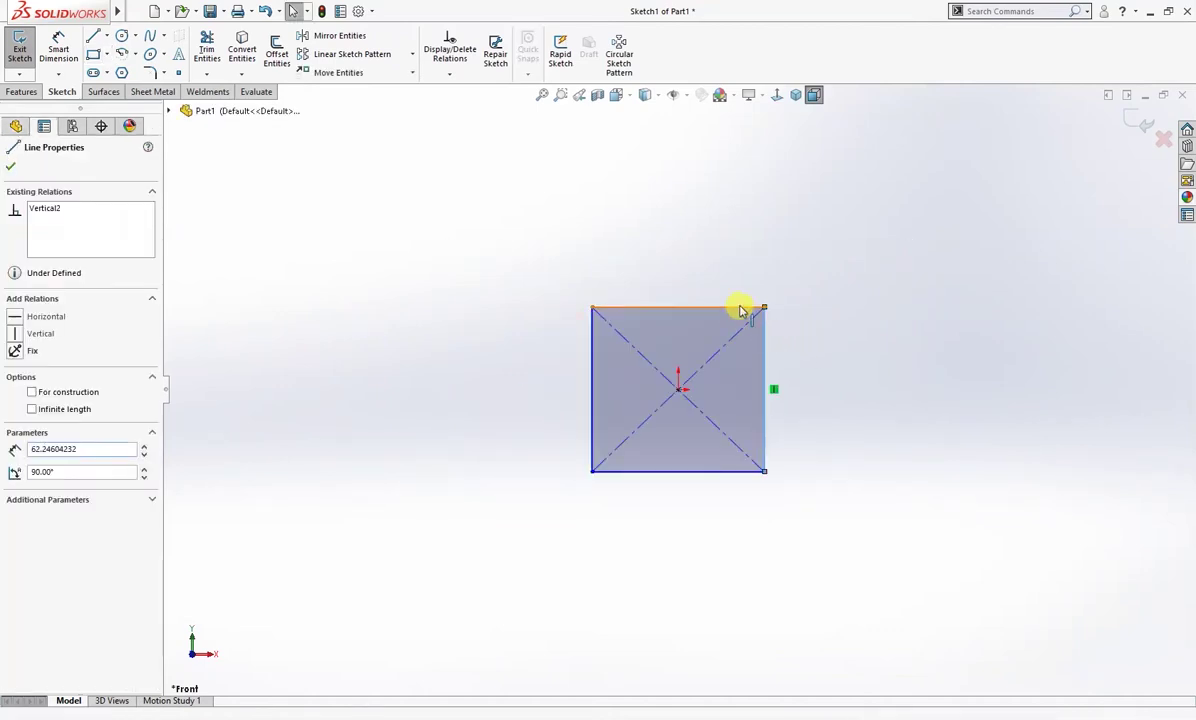
pyautogui.keyDown('ctrl'); pyautogui.click(755, 308); pyautogui.keyUp('ctrl')
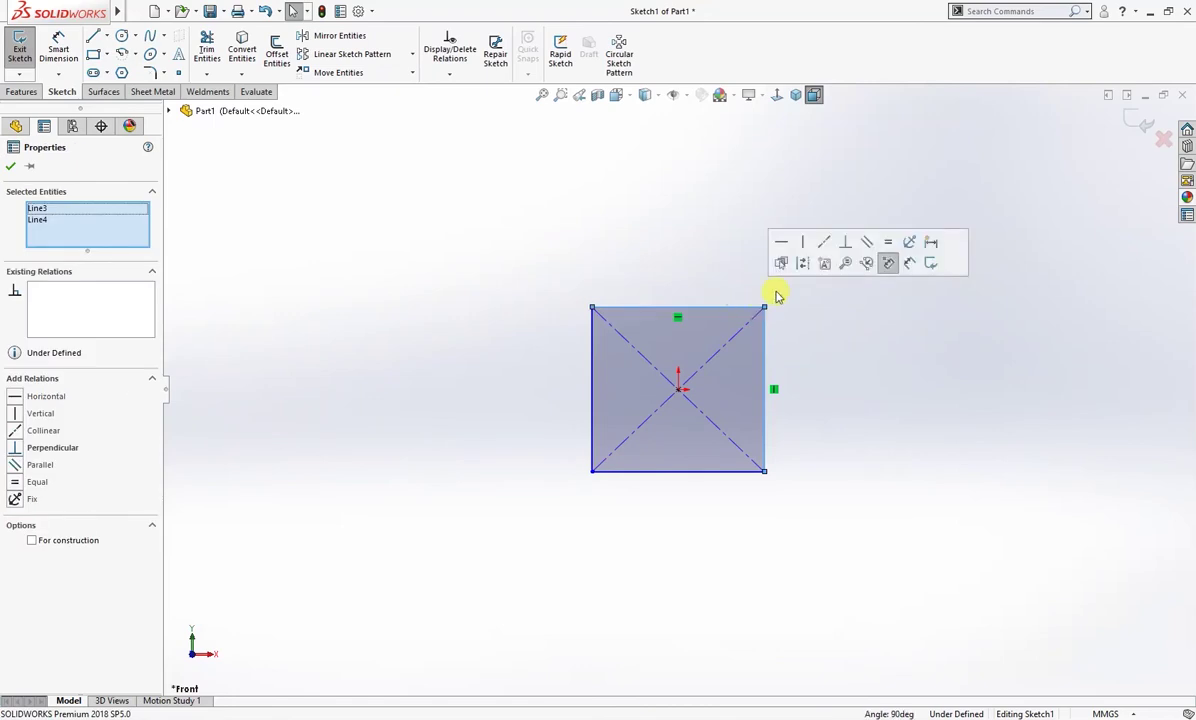
pyautogui.click(887, 243)
pyautogui.moveTo(807, 415); pyautogui.dragTo(810, 345, button='right')
pyautogui.click(767, 372)
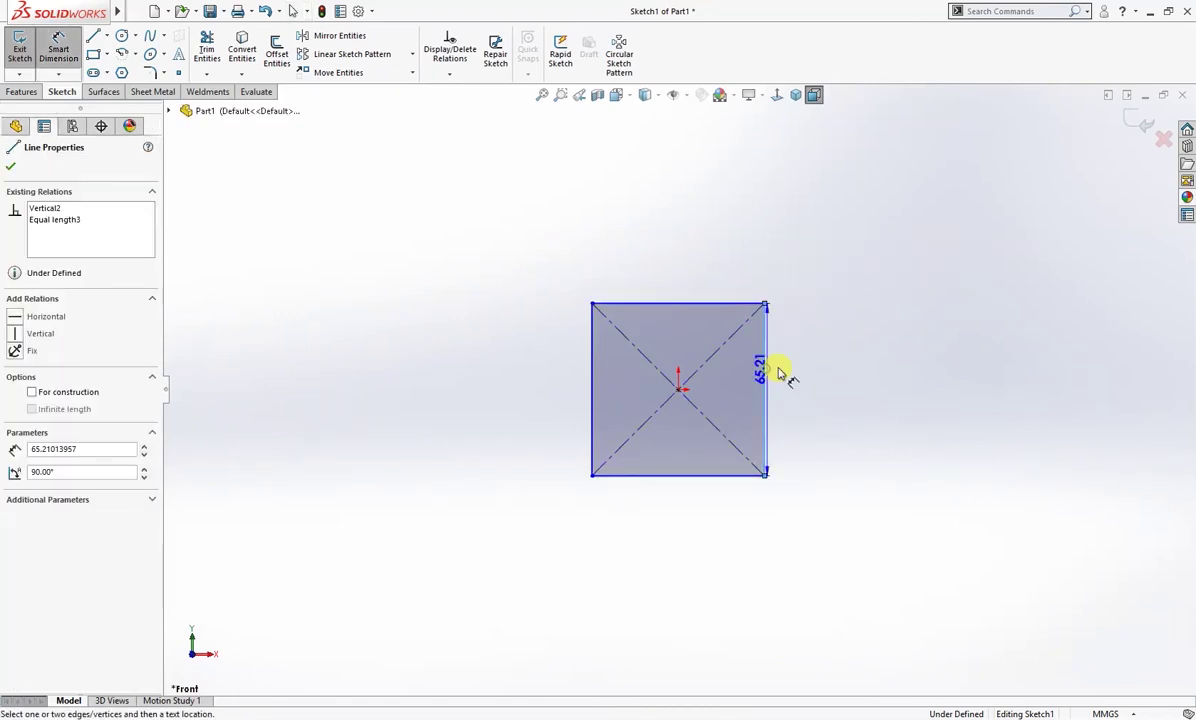
pyautogui.click(819, 382)
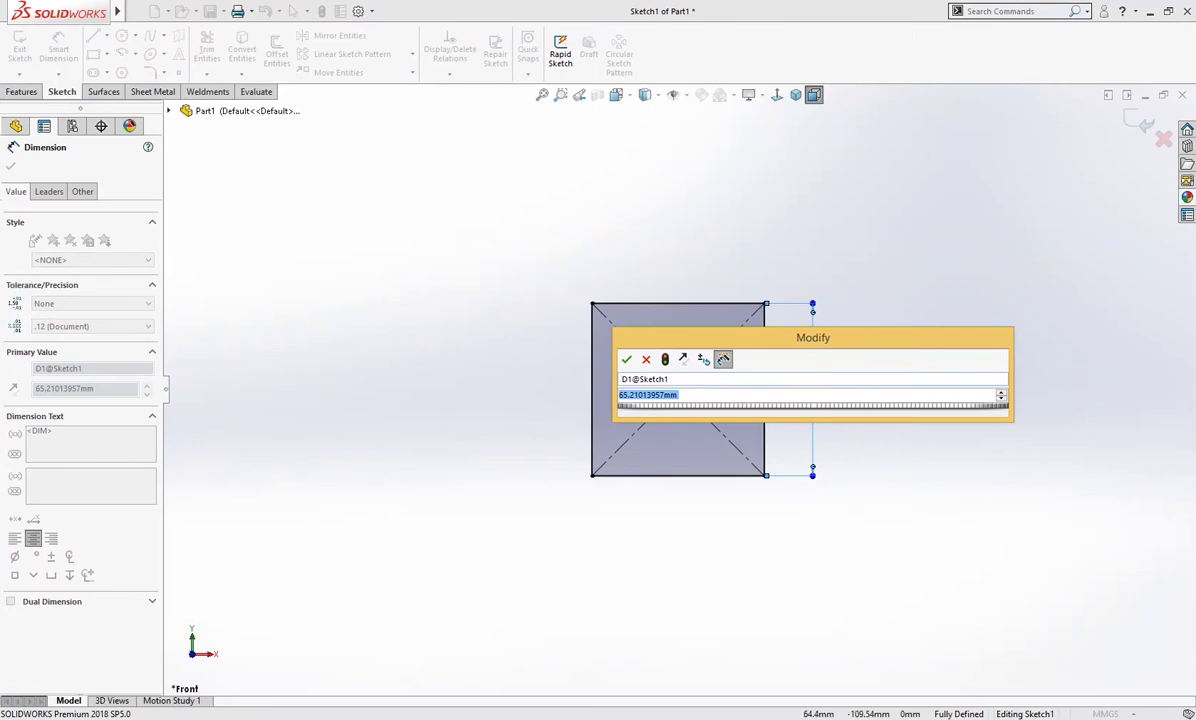
pyautogui.write('60')
pyautogui.press('Return')
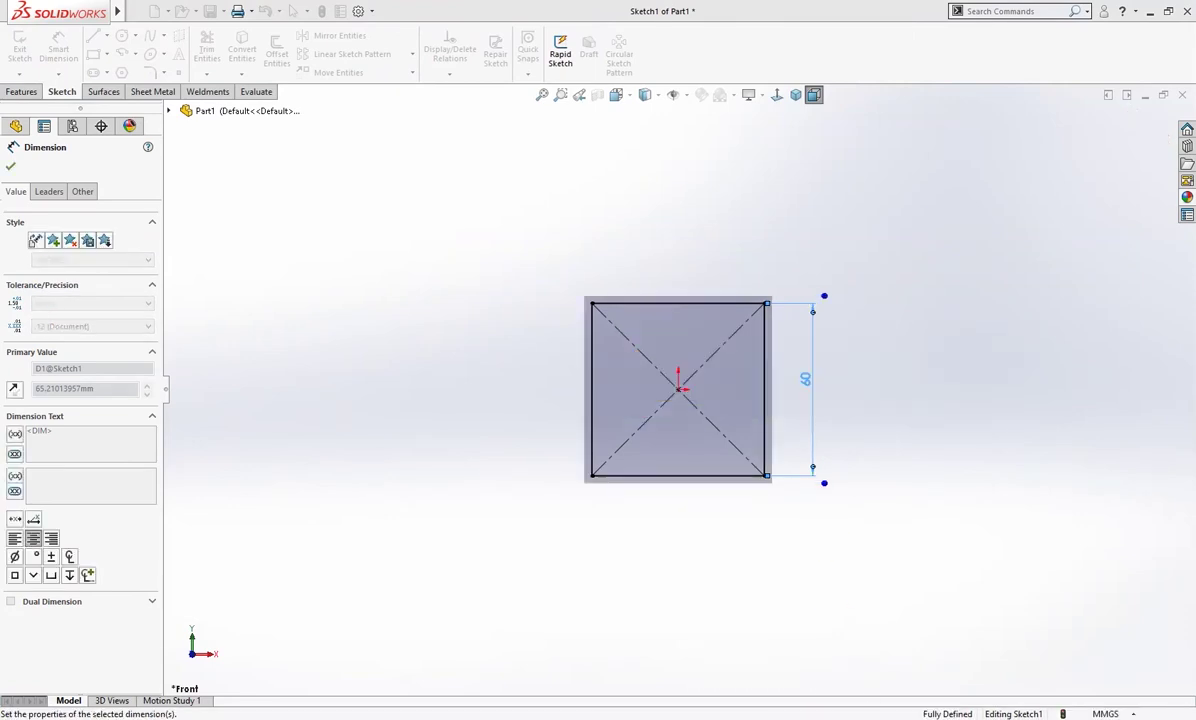
pyautogui.press('Escape')
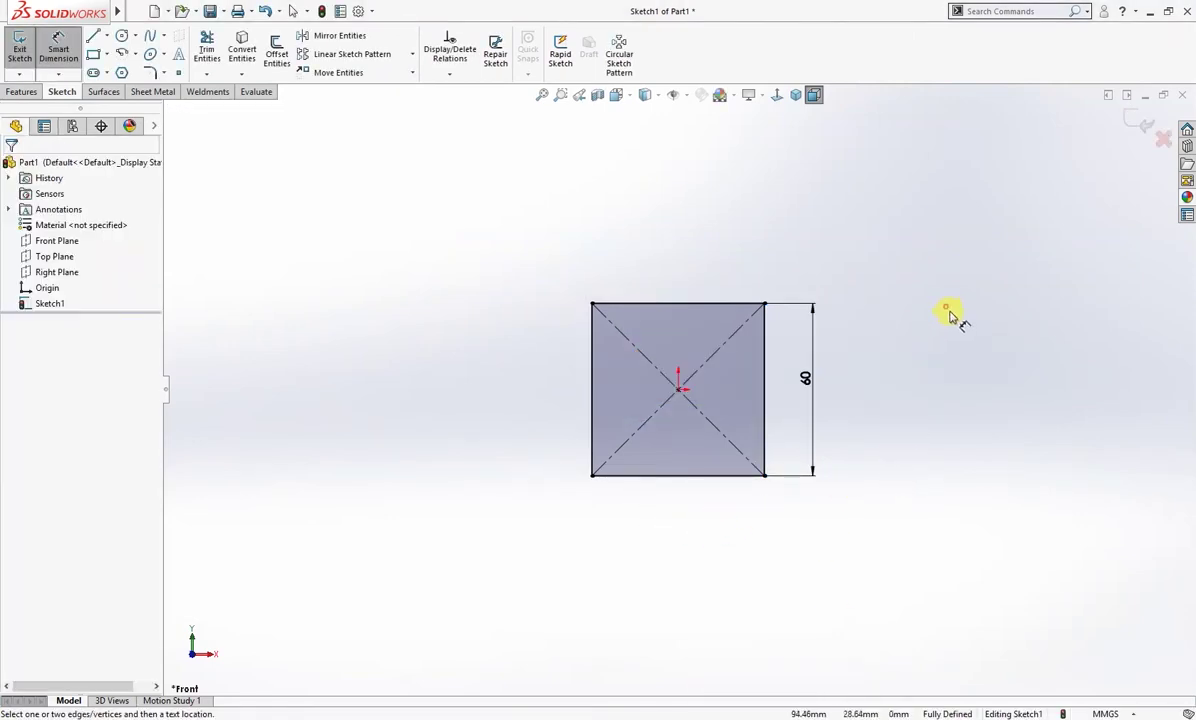
# Extrude the square 100 mm using a Mid Plane end condition
pyautogui.press('s')
pyautogui.click(1048, 431)
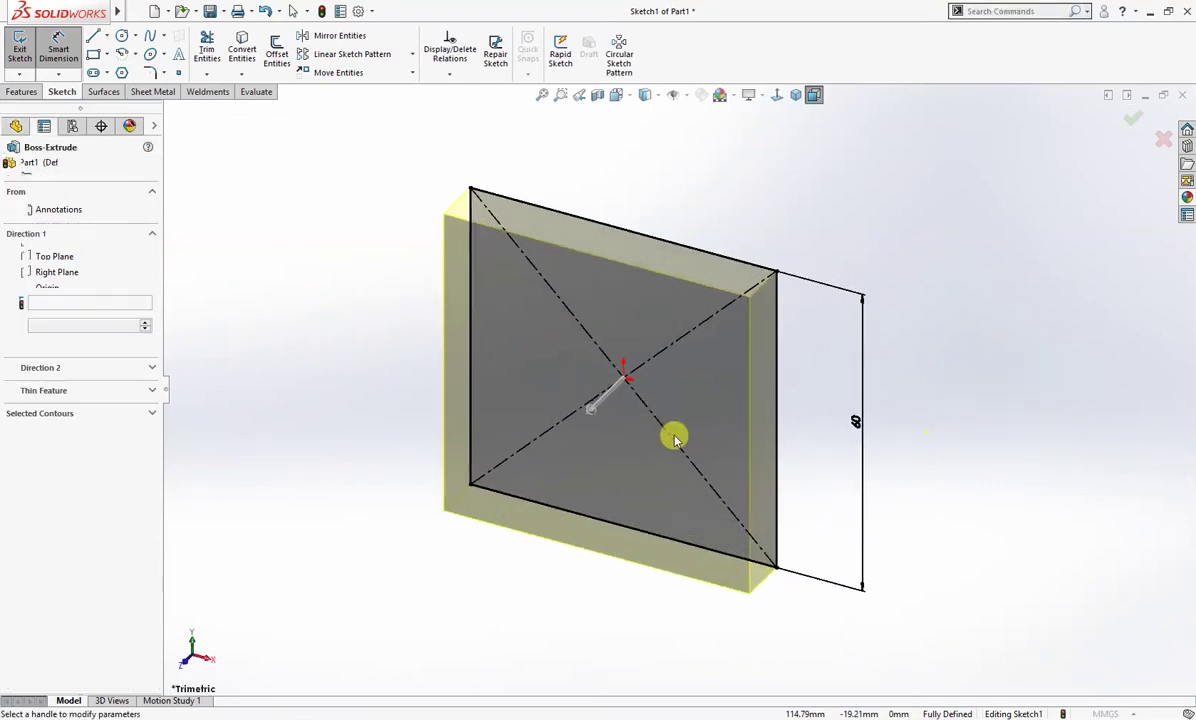
pyautogui.click(100, 254)
pyautogui.click(77, 308)
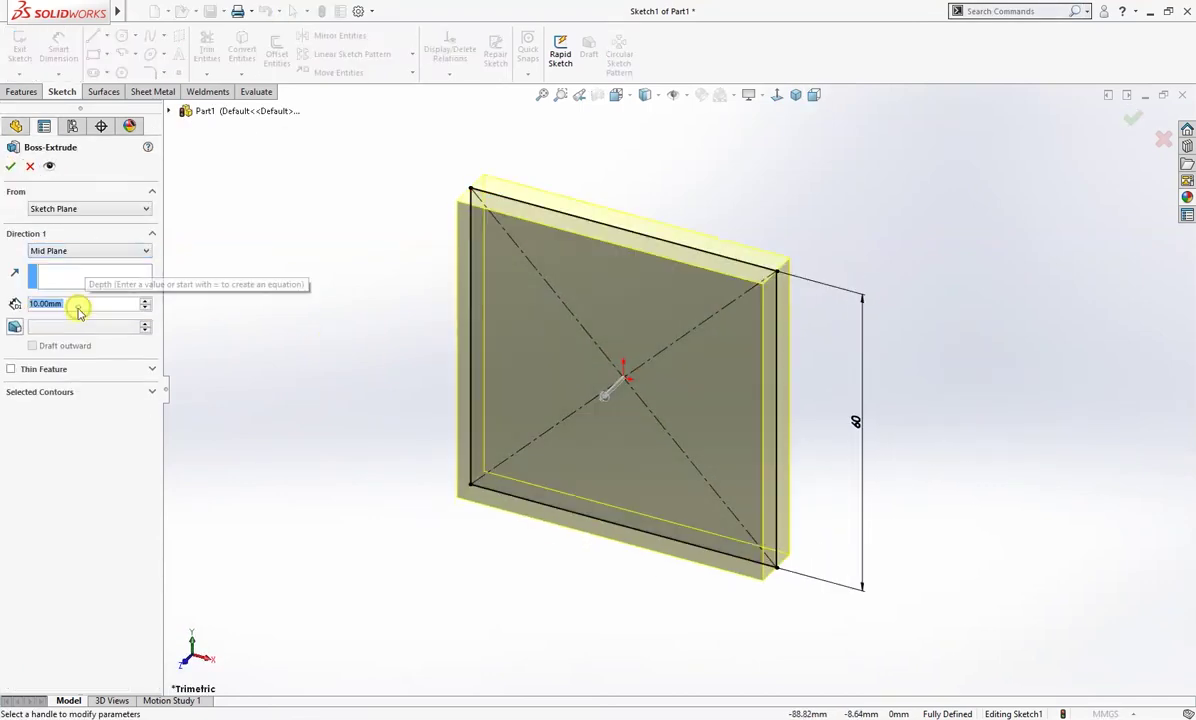
pyautogui.write('100')
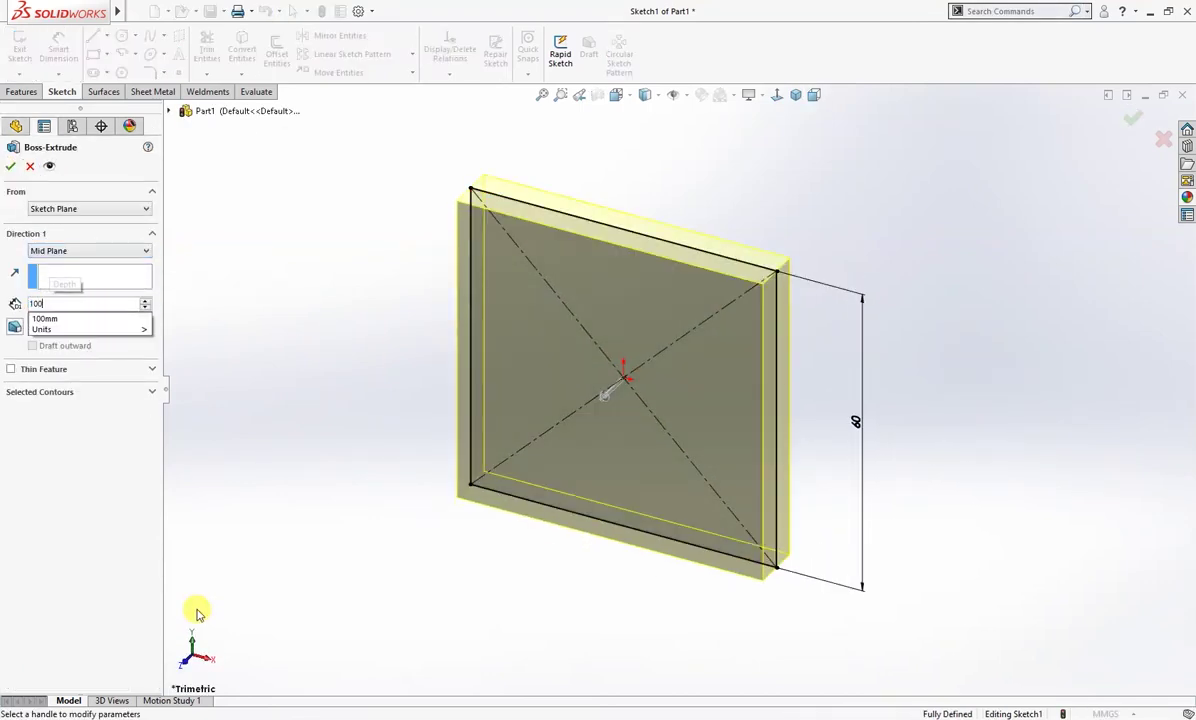
pyautogui.press('Return')
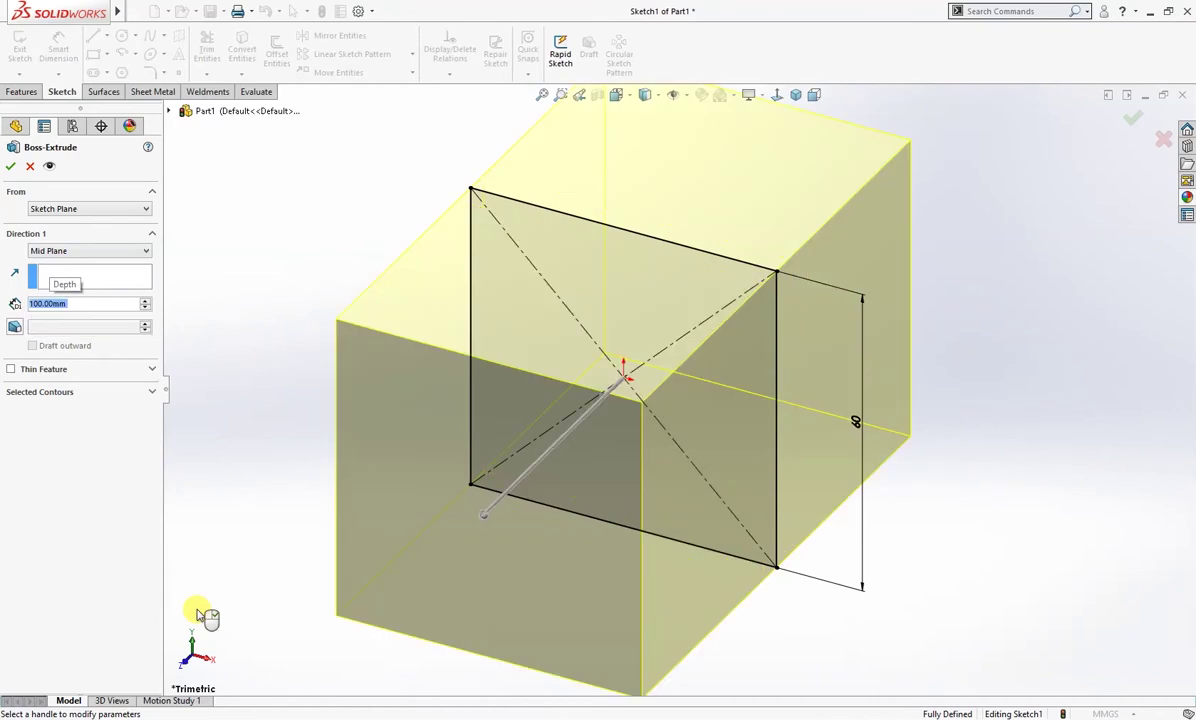
pyautogui.click(10, 167)
# Start a new sketch on the block's front face
pyautogui.scroll(4, 331, 384)
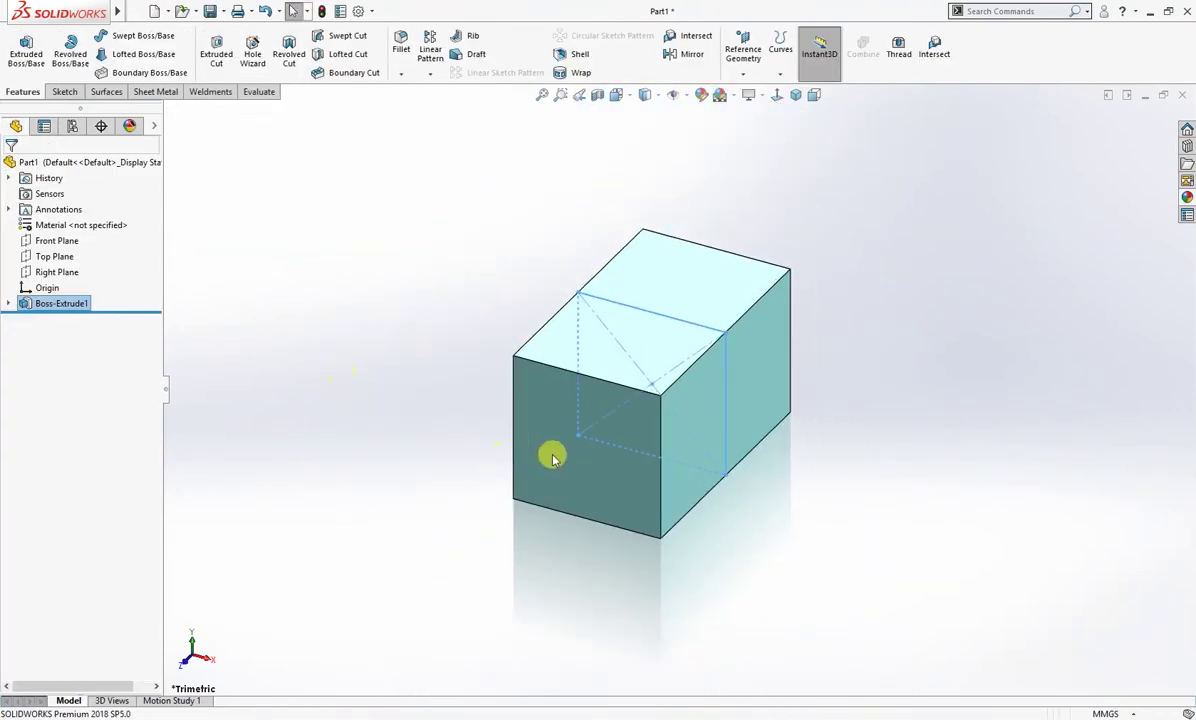
pyautogui.click(552, 457)
pyautogui.click(592, 405)
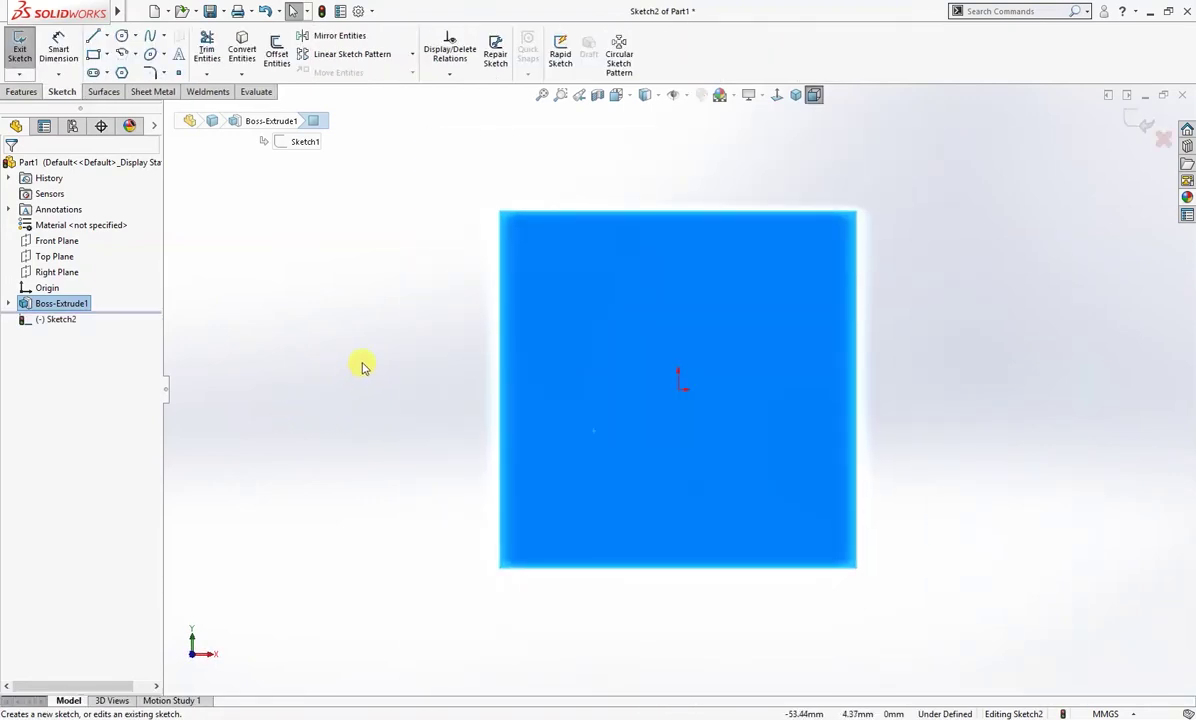
# Draw a narrow rectangle on the left edge plus vertical and horizontal centerlines through the origin
pyautogui.moveTo(363, 367); pyautogui.dragTo(315, 366, button='right')
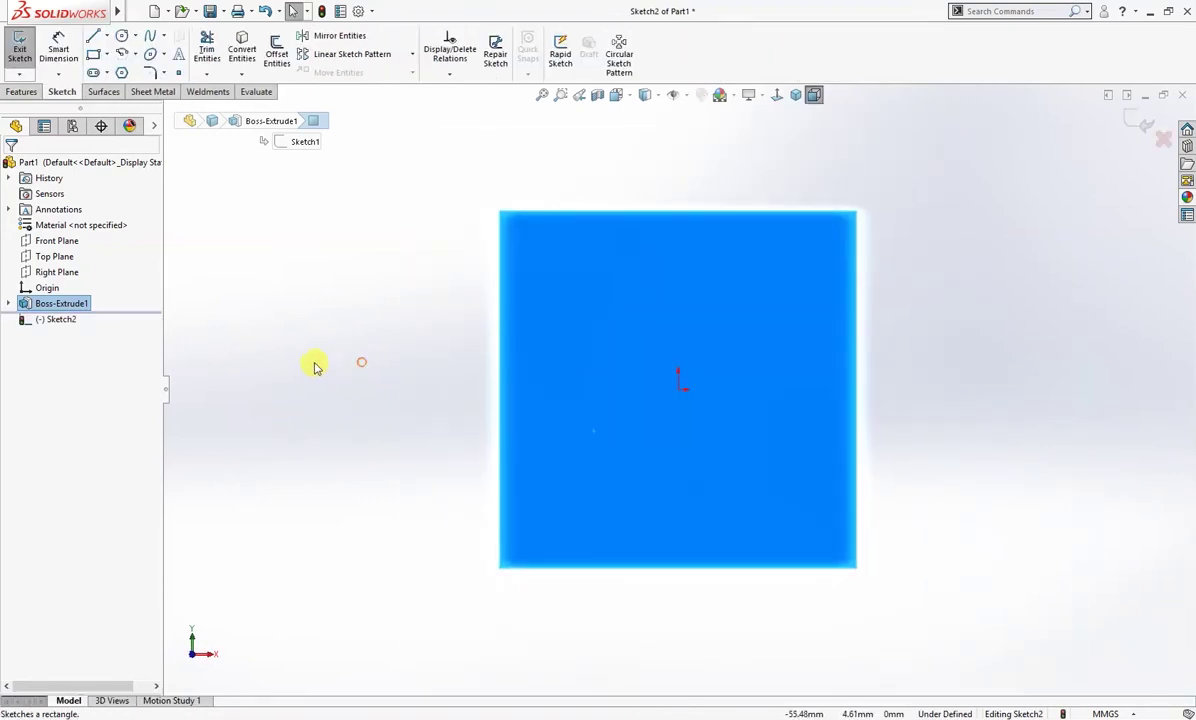
pyautogui.click(501, 337)
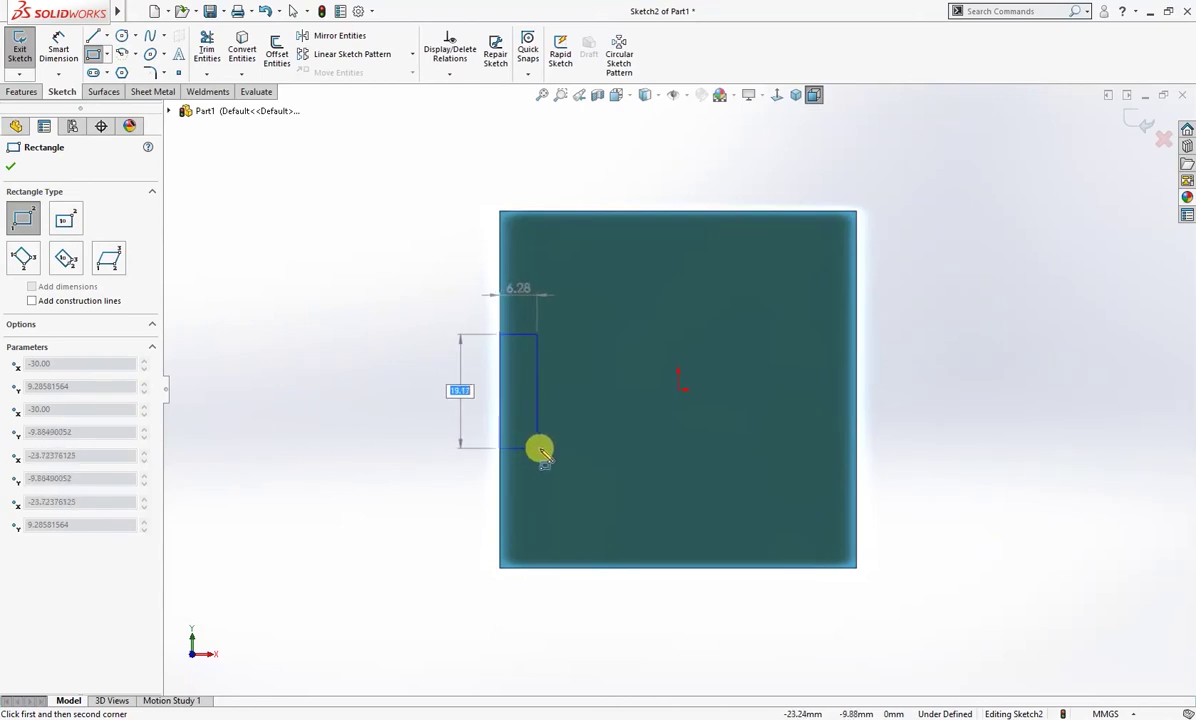
pyautogui.click(540, 449)
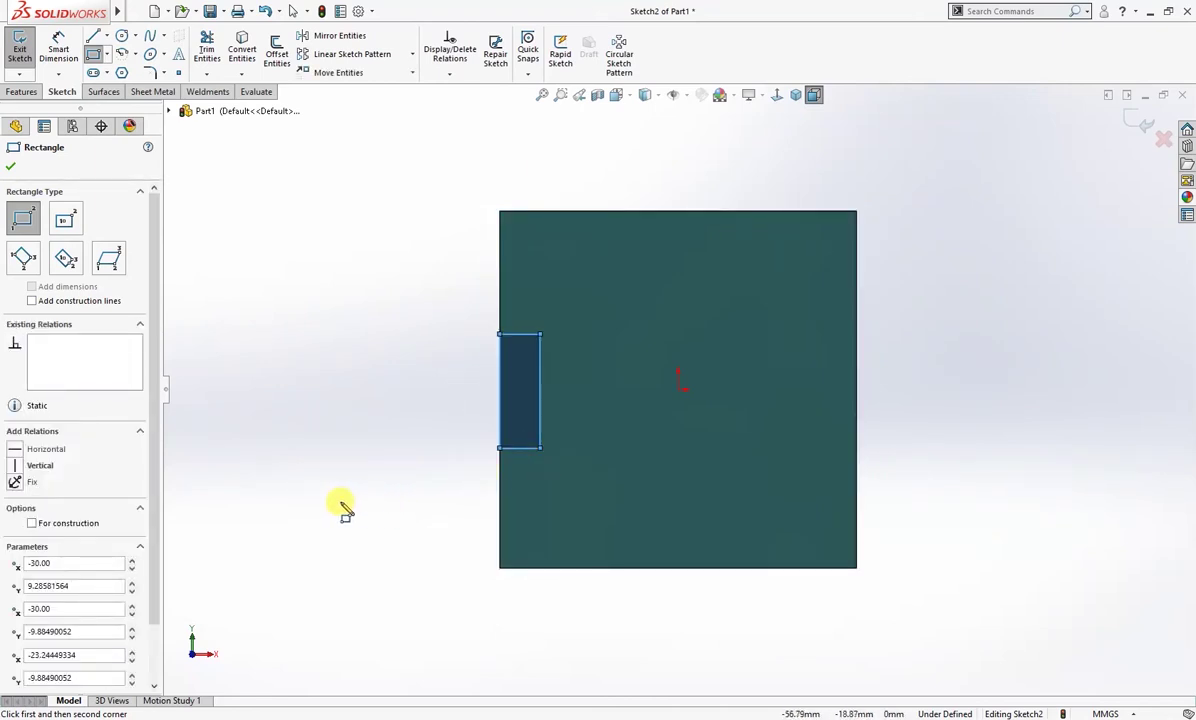
pyautogui.moveTo(339, 499); pyautogui.dragTo(366, 474, button='right')
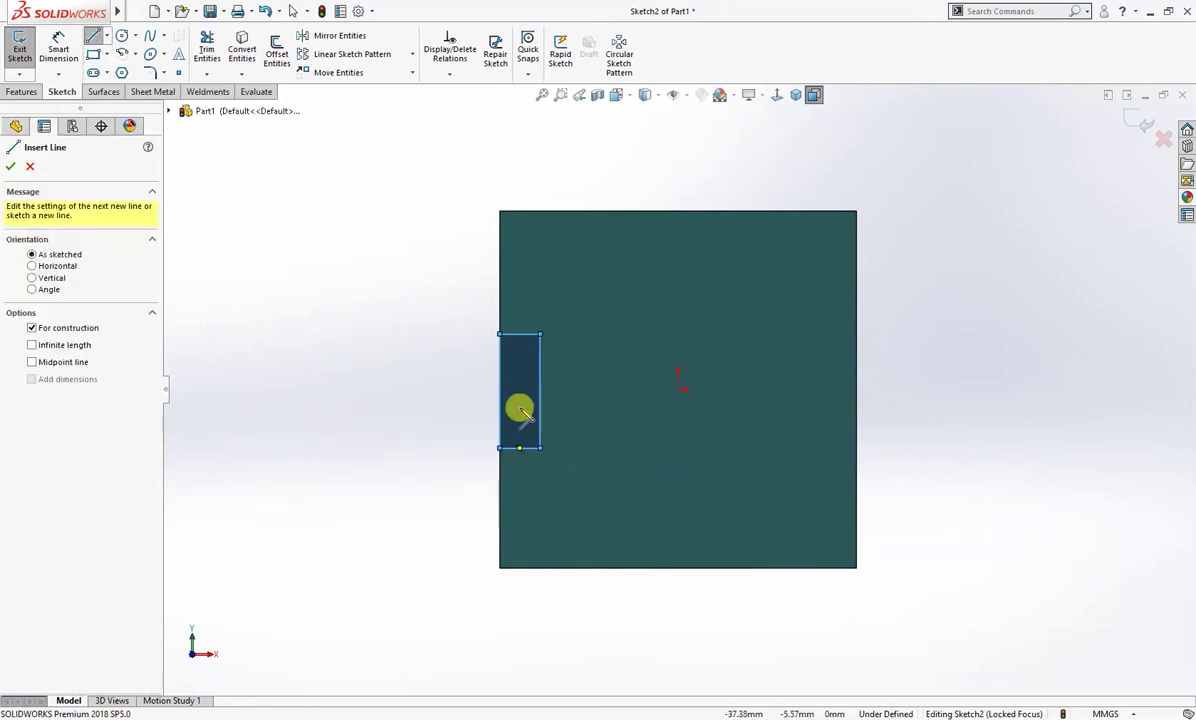
pyautogui.click(679, 388)
pyautogui.click(678, 151)
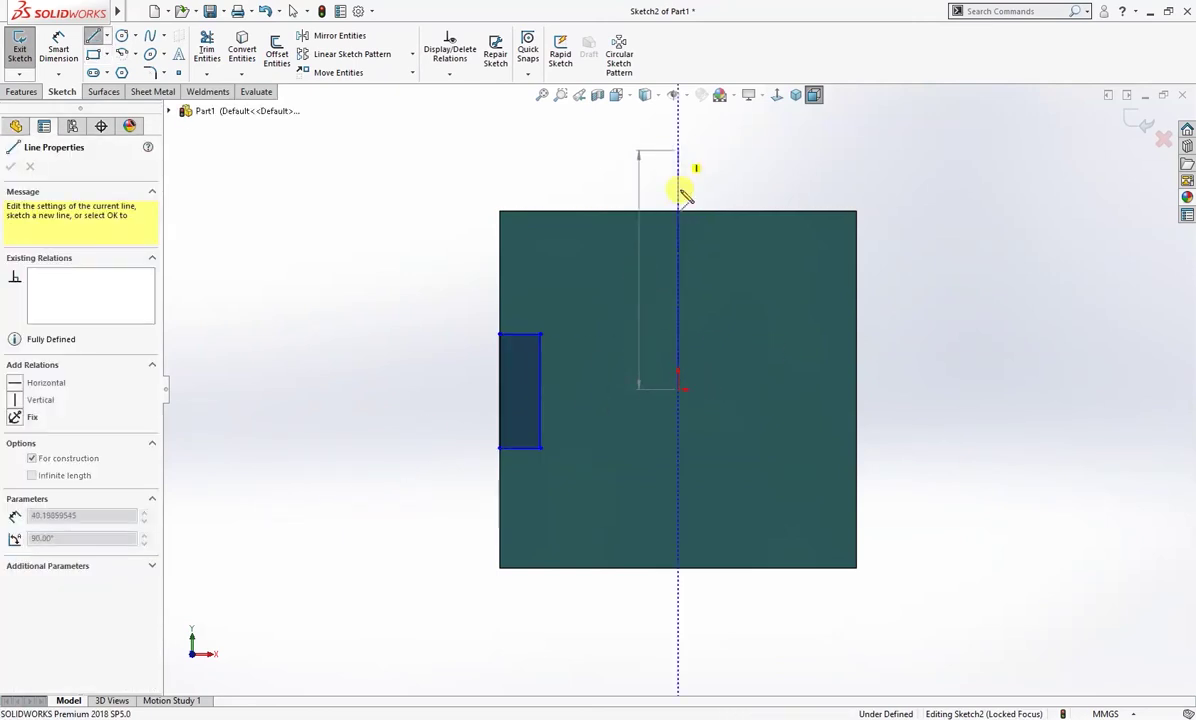
pyautogui.moveTo(679, 390); pyautogui.dragTo(897, 390)
pyautogui.press('Escape')
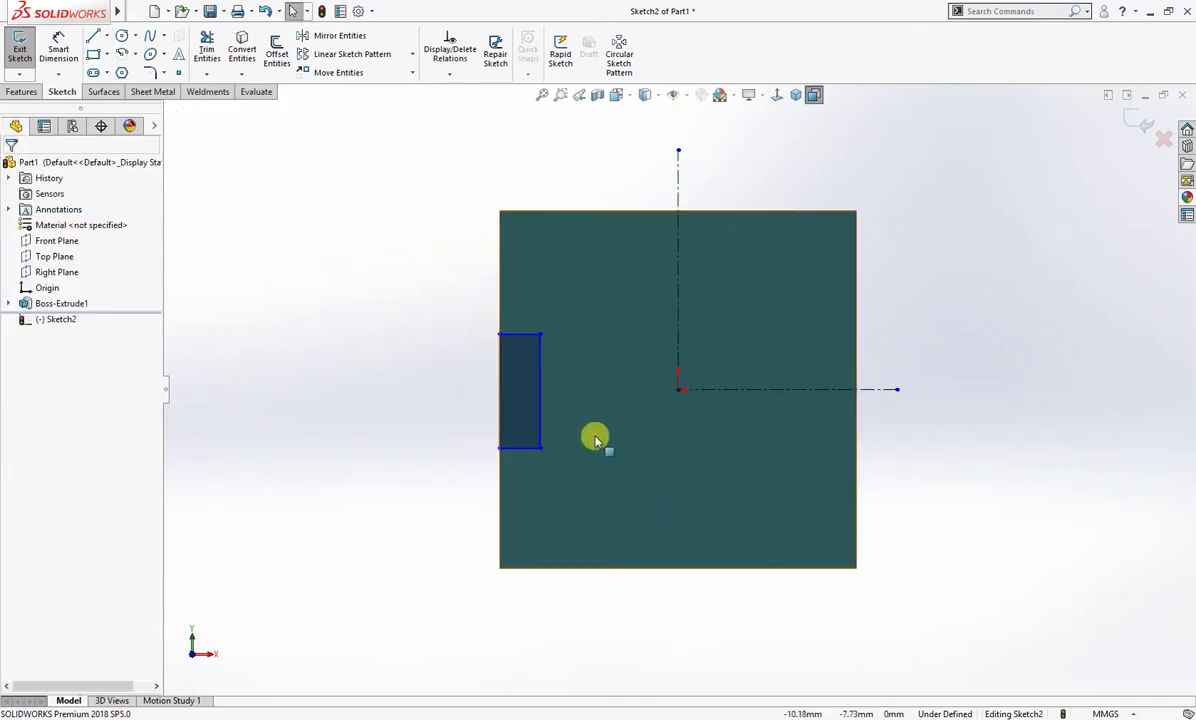
# Dimension the notch's top edge 24 mm from the block's top edge
pyautogui.click(518, 336)
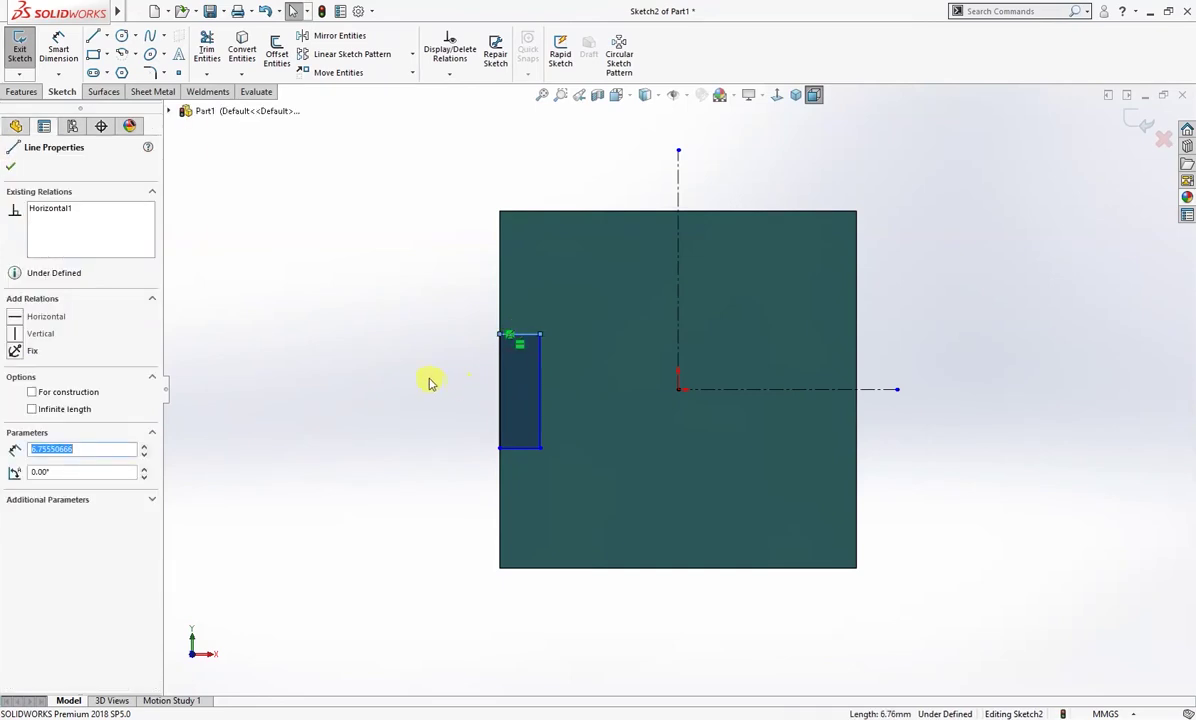
pyautogui.keyDown('ctrl'); pyautogui.click(509, 449); pyautogui.keyUp('ctrl')
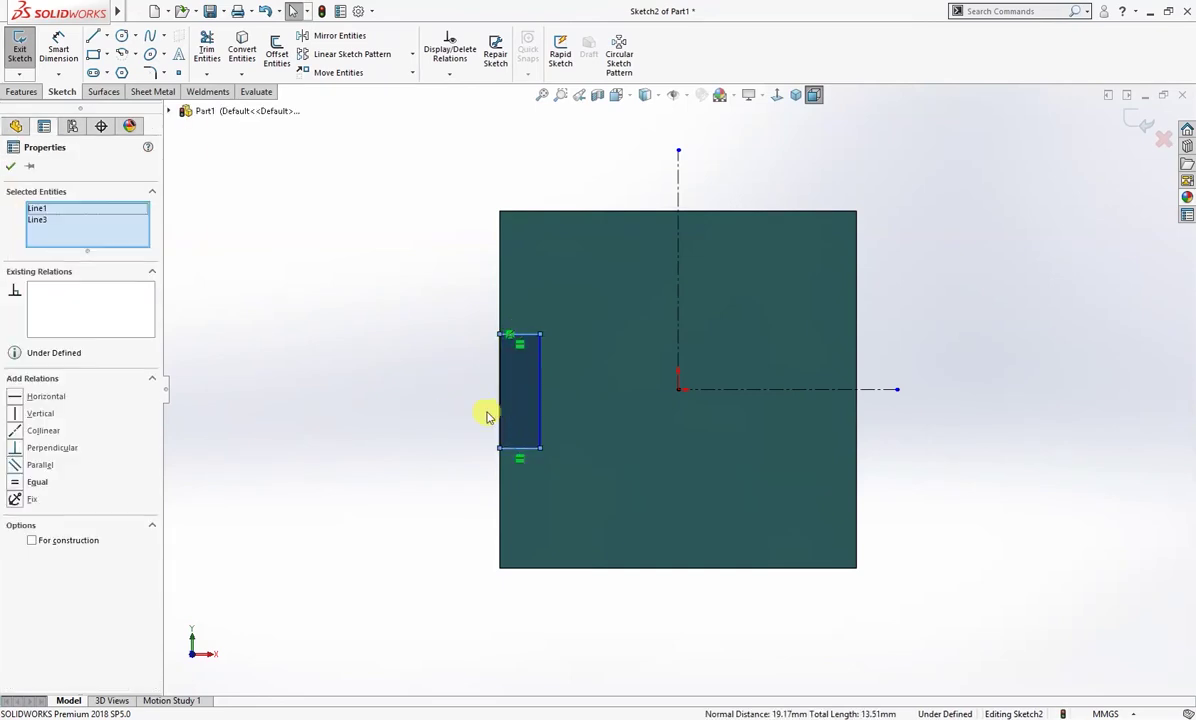
pyautogui.click(446, 406)
pyautogui.press('d')
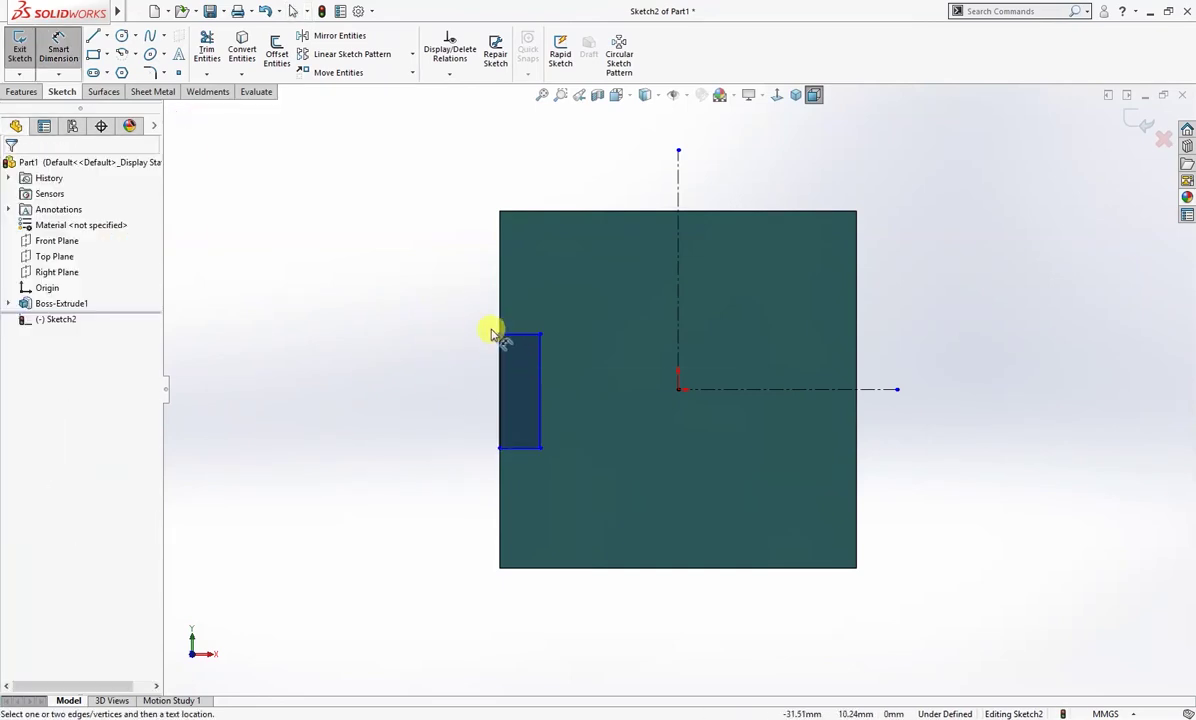
pyautogui.click(519, 335)
pyautogui.click(523, 211)
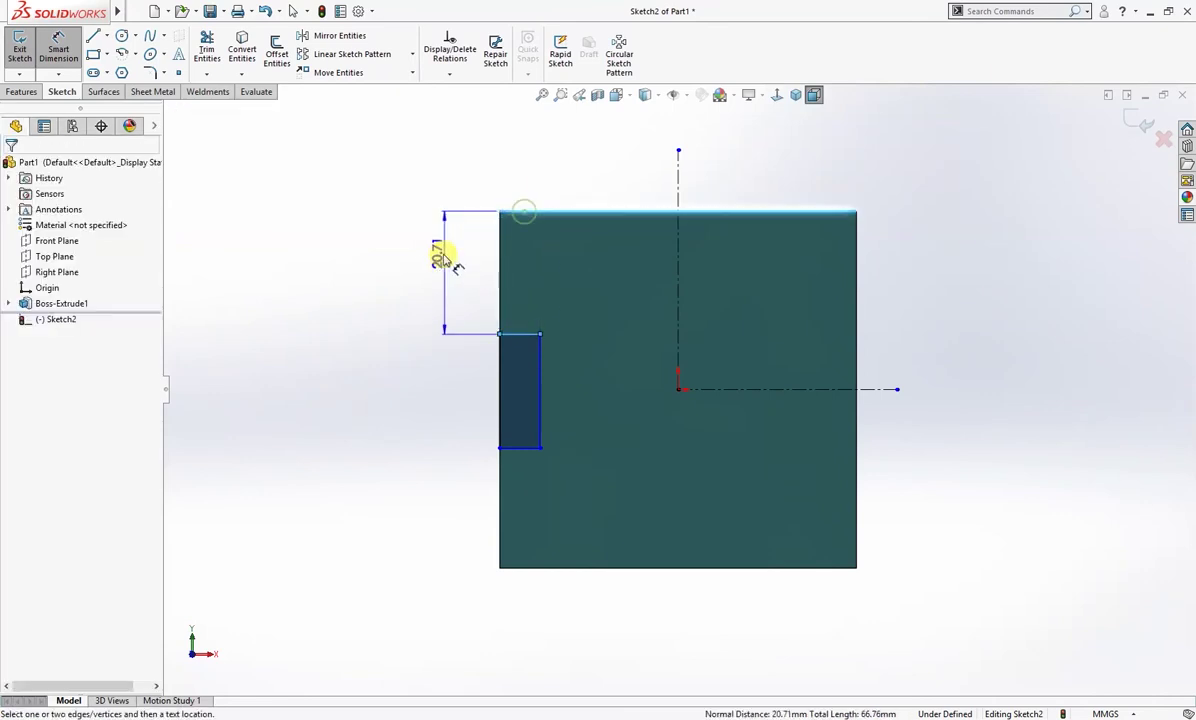
pyautogui.click(437, 272)
pyautogui.write('2')
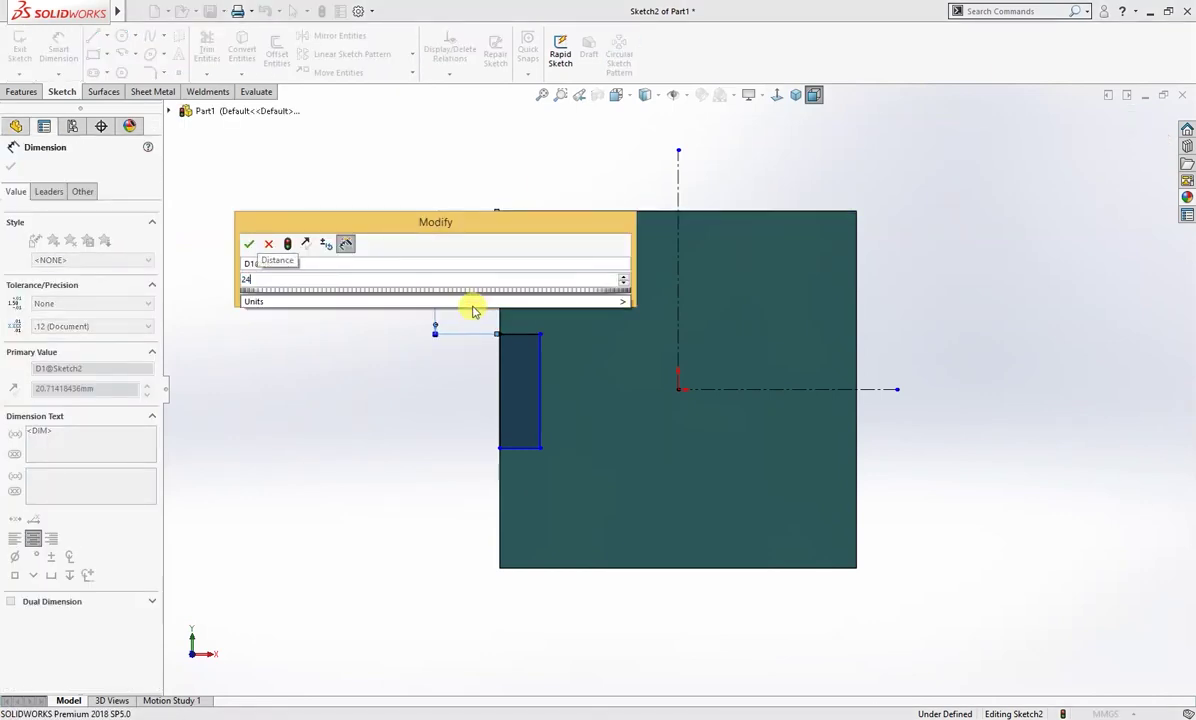
pyautogui.write('4')
pyautogui.press('Return')
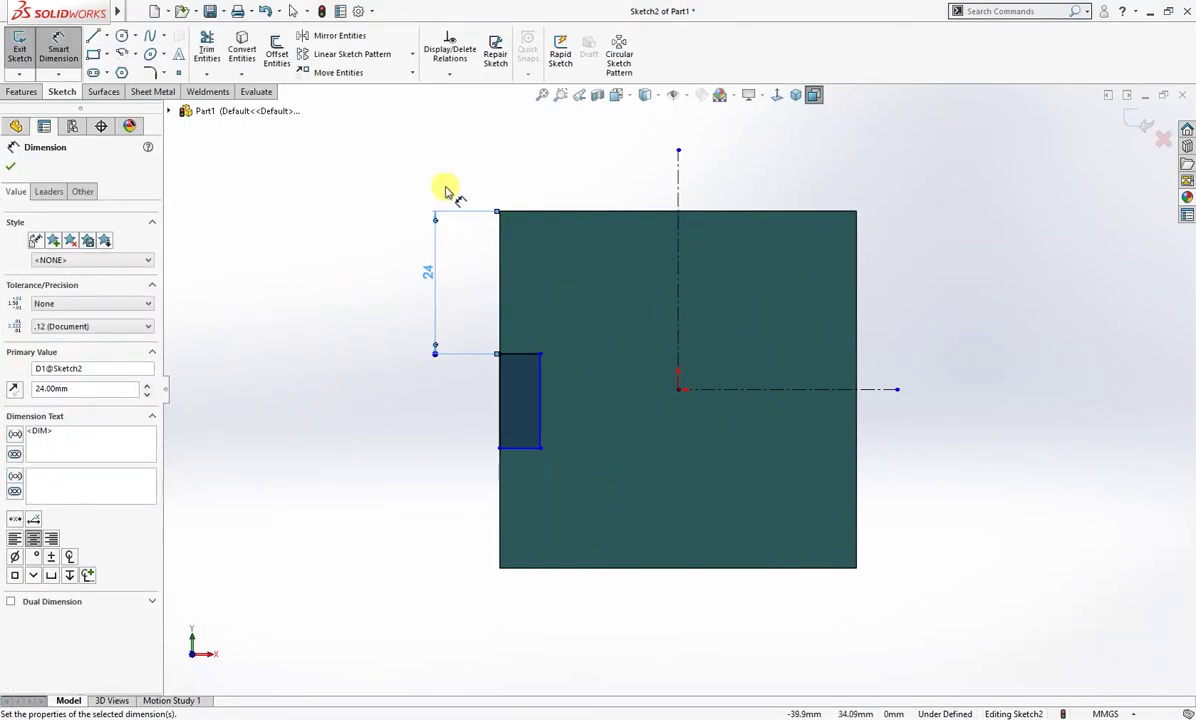
# Dimension the notch's bottom edge 24 mm from the block's bottom edge
pyautogui.click(519, 448)
pyautogui.click(515, 568)
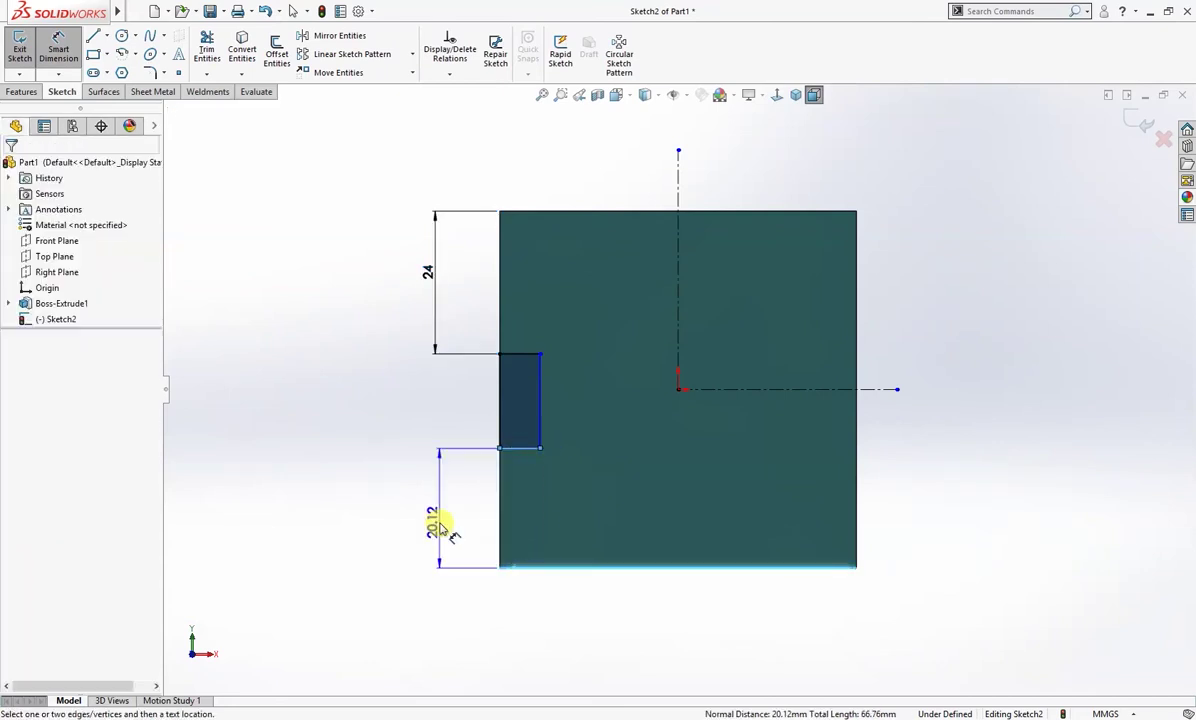
pyautogui.click(438, 519)
pyautogui.write('24')
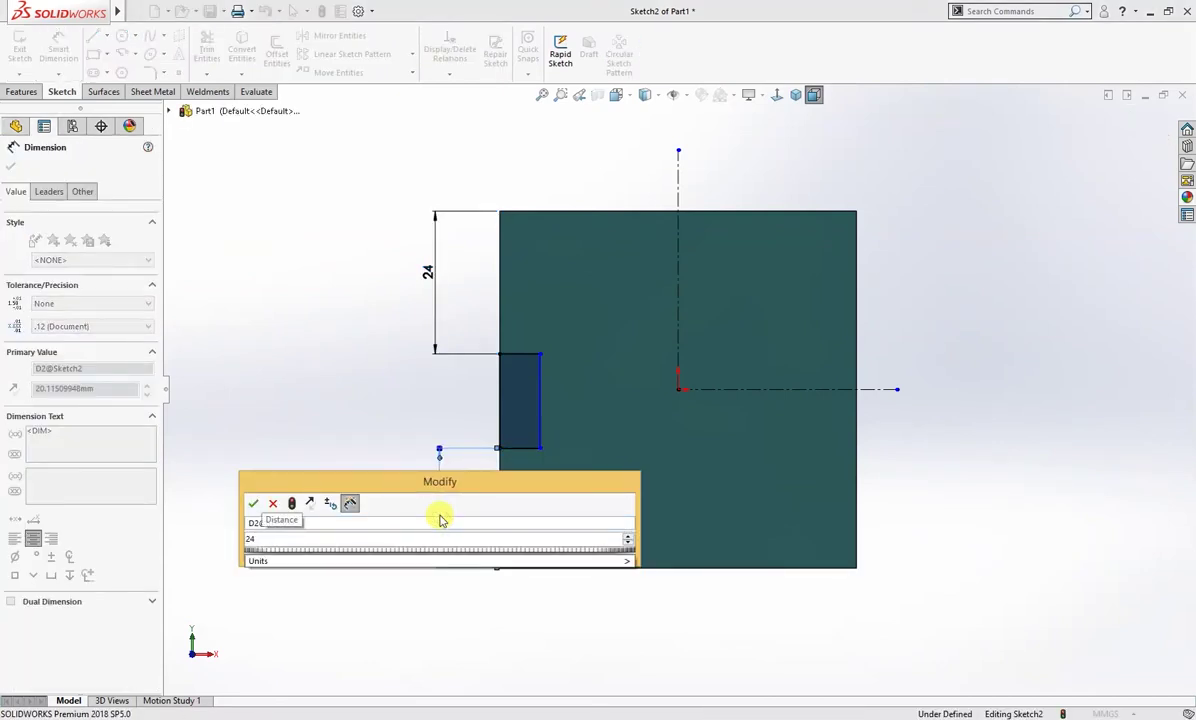
pyautogui.press('Return')
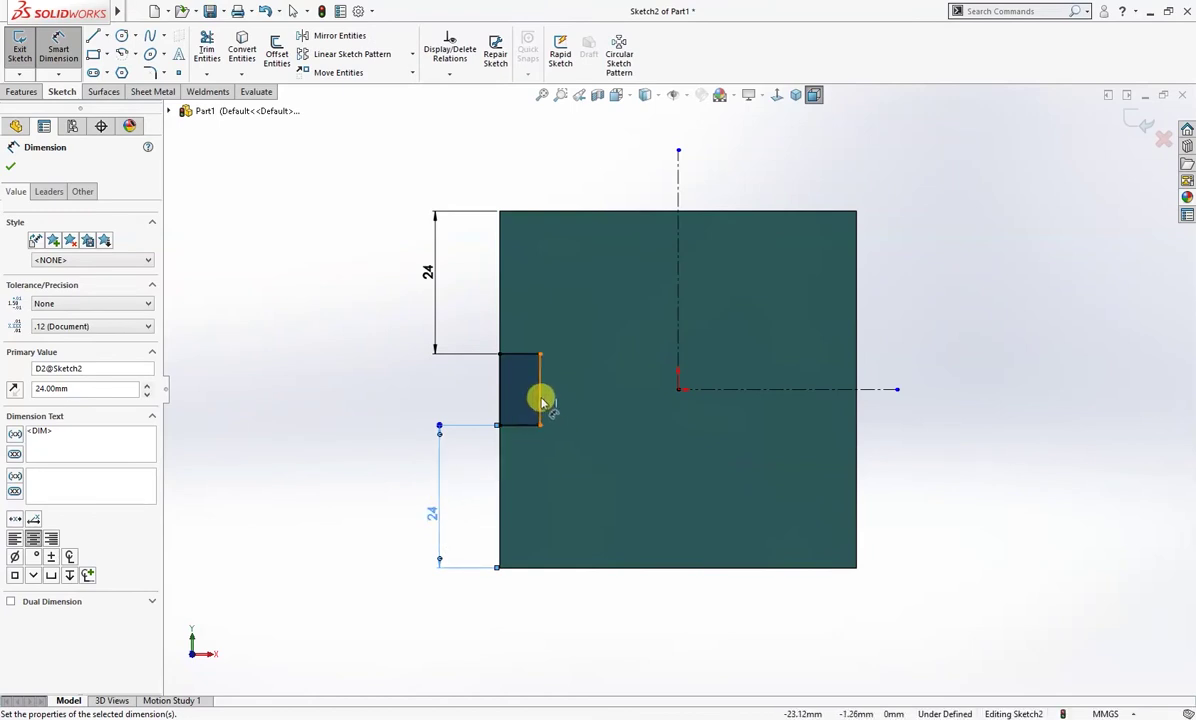
# Set the notch width to 6 mm
pyautogui.moveTo(541, 401); pyautogui.dragTo(582, 398)
pyautogui.hotkey('ctrl', 'z')
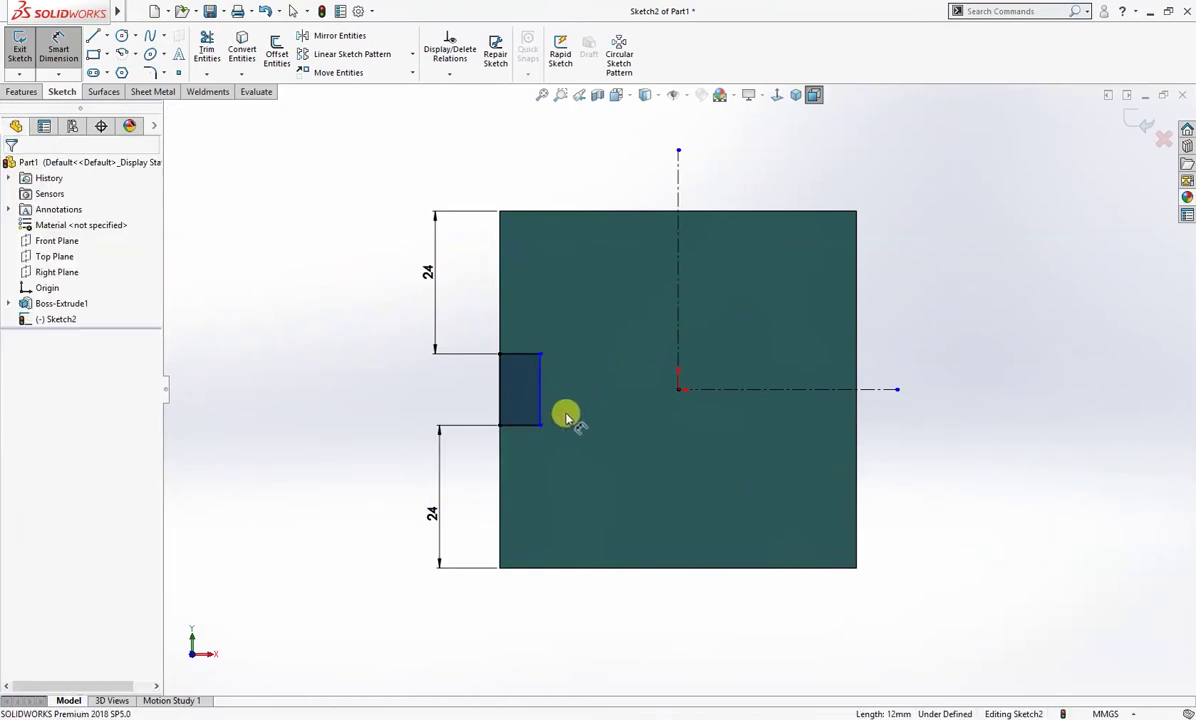
pyautogui.click(527, 425)
pyautogui.click(470, 458)
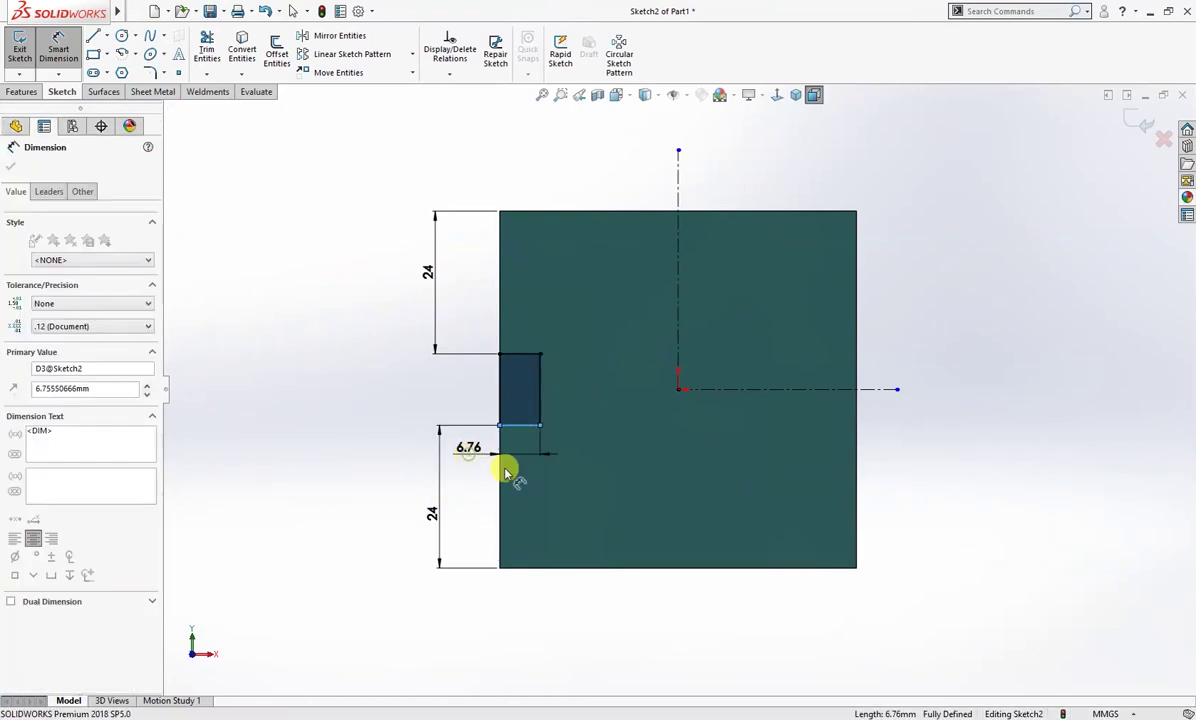
pyautogui.write('6')
pyautogui.press('Return')
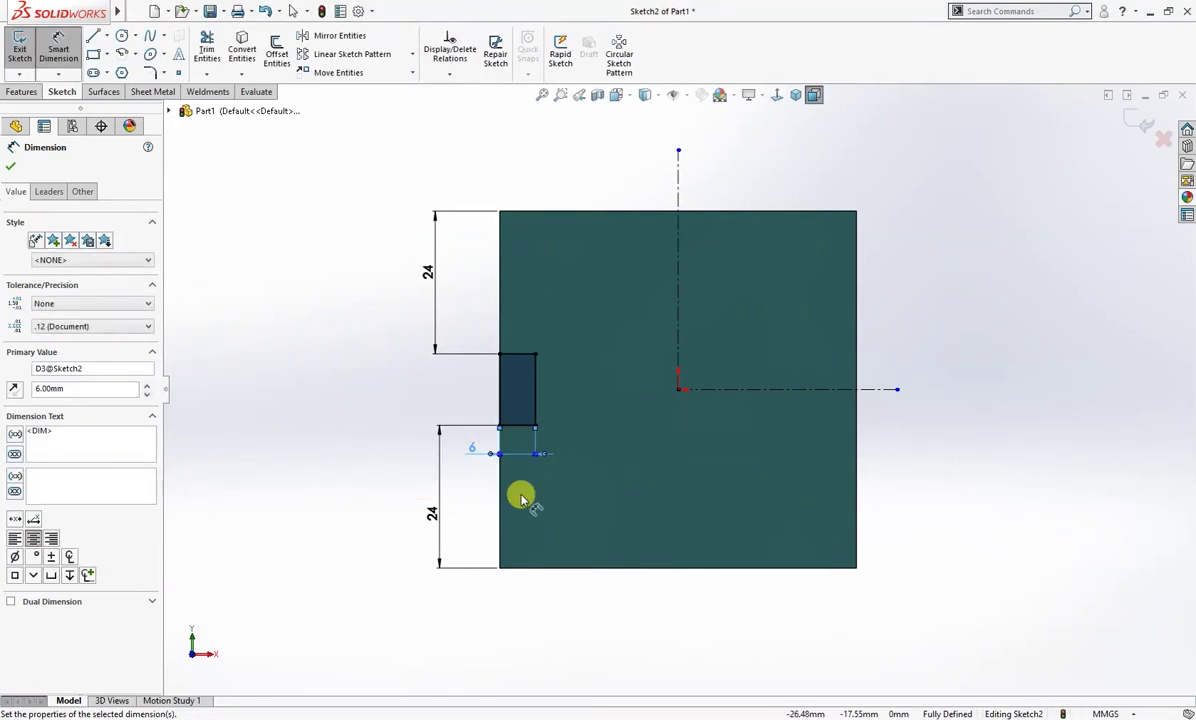
pyautogui.click(522, 497)
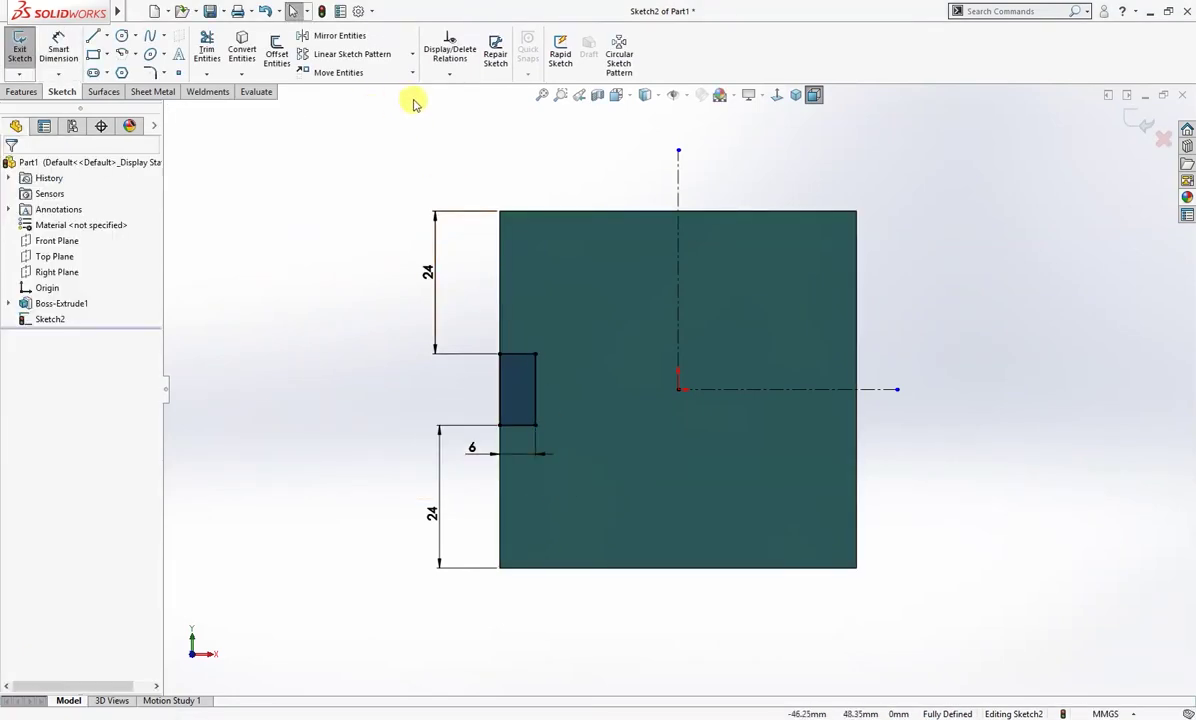
pyautogui.click(320, 35)
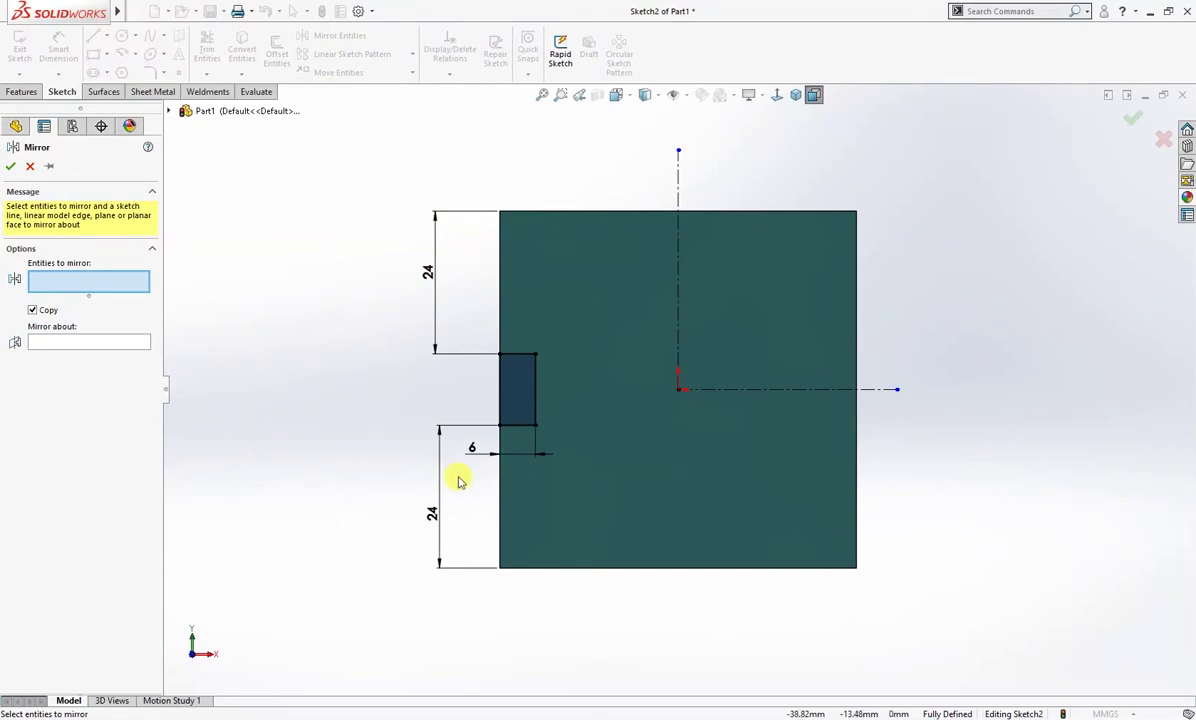
# Mirror the notch's four lines about the vertical centerline and fit the part in view
pyautogui.moveTo(484, 474); pyautogui.dragTo(558, 333)
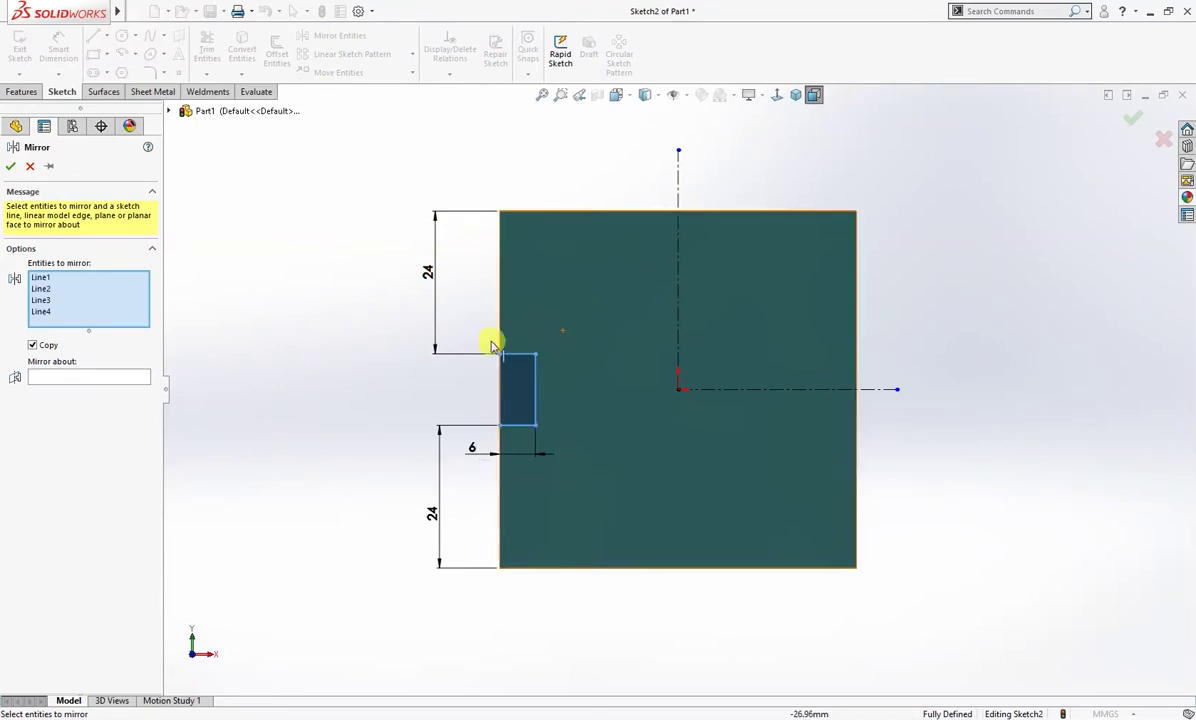
pyautogui.click(130, 375)
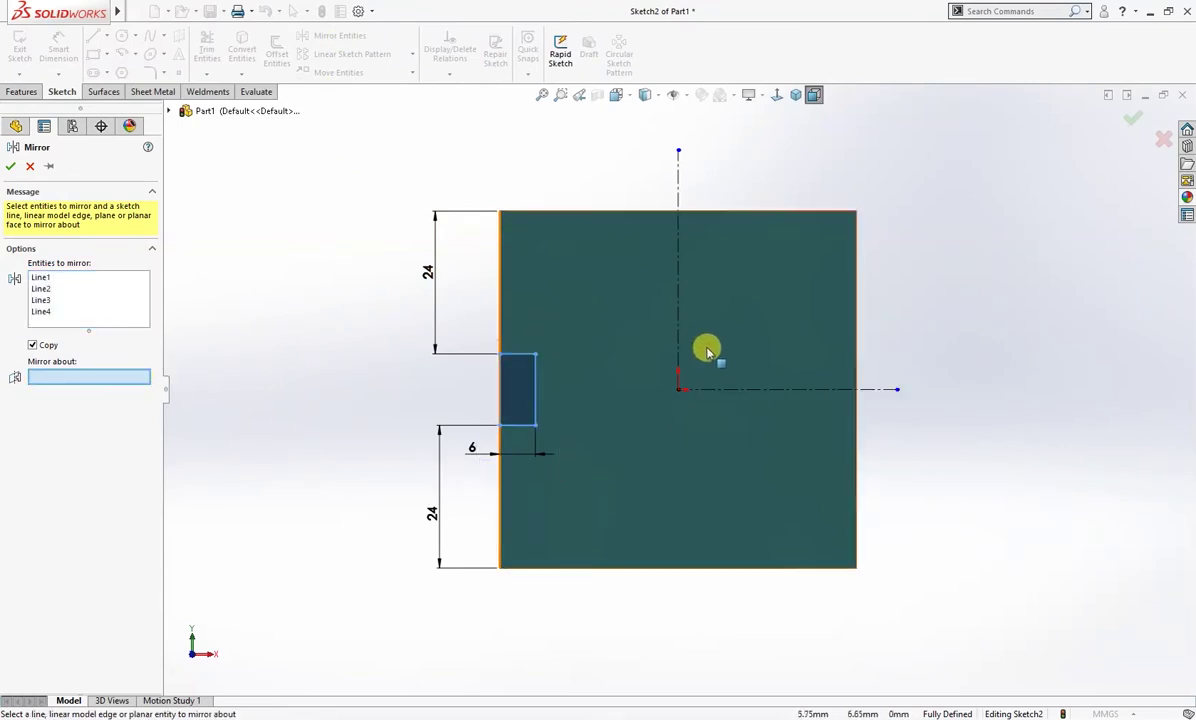
pyautogui.click(677, 341)
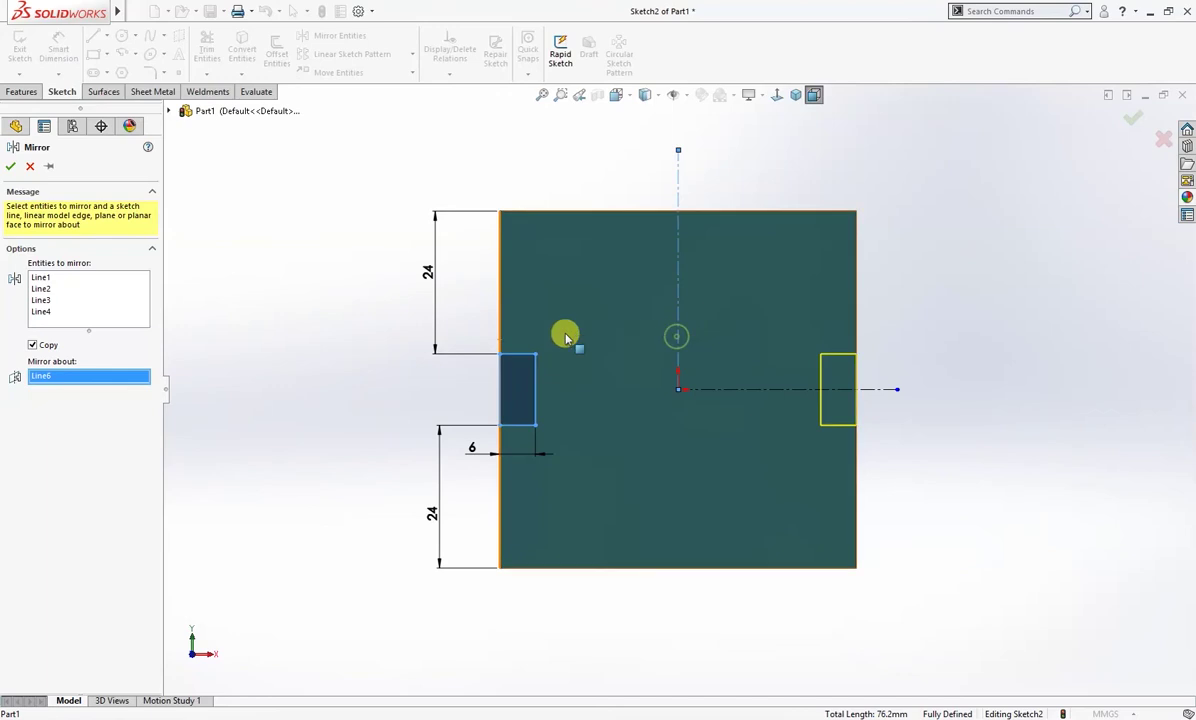
pyautogui.click(11, 168)
pyautogui.press('z')
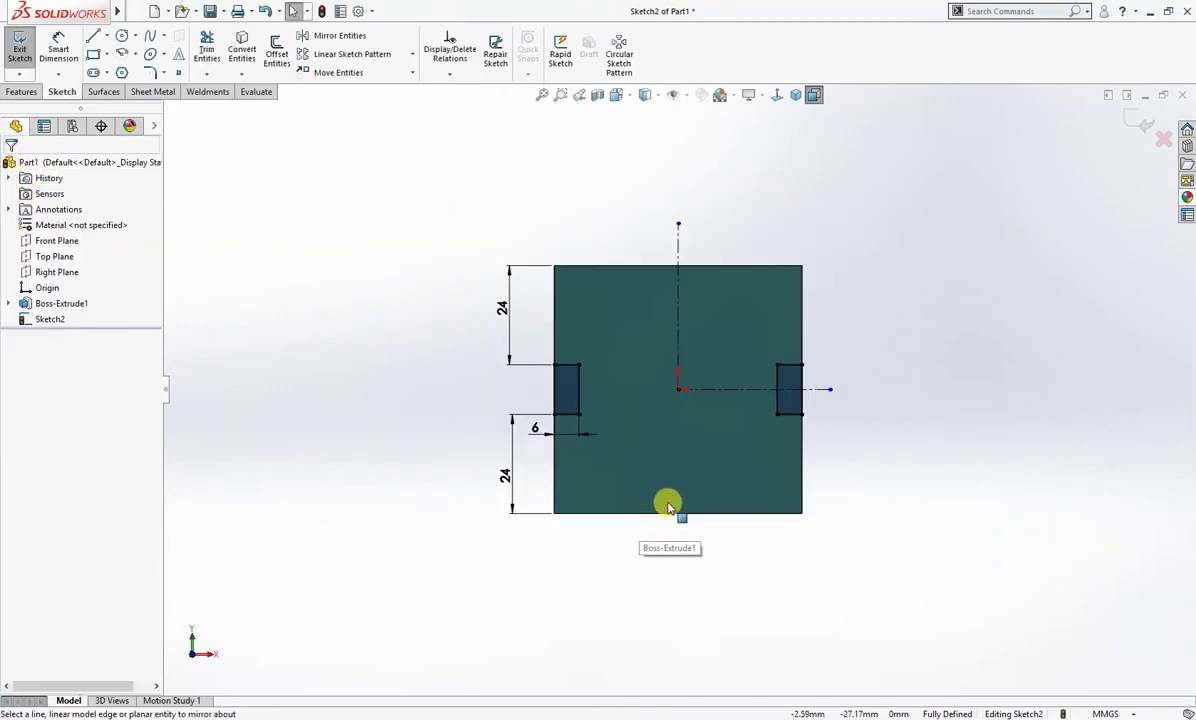
pyautogui.scroll(-2, 668, 505)
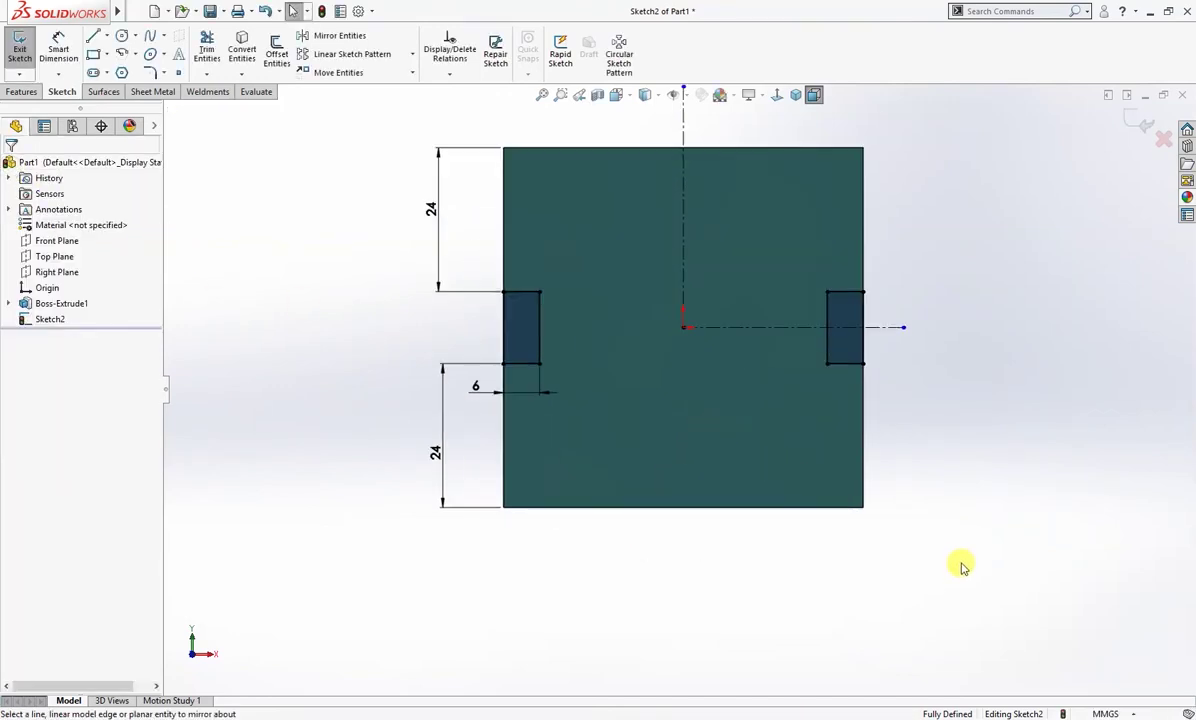
# Draw two slanted lines joined by a short flat top up from the bottom edge
pyautogui.press('l')
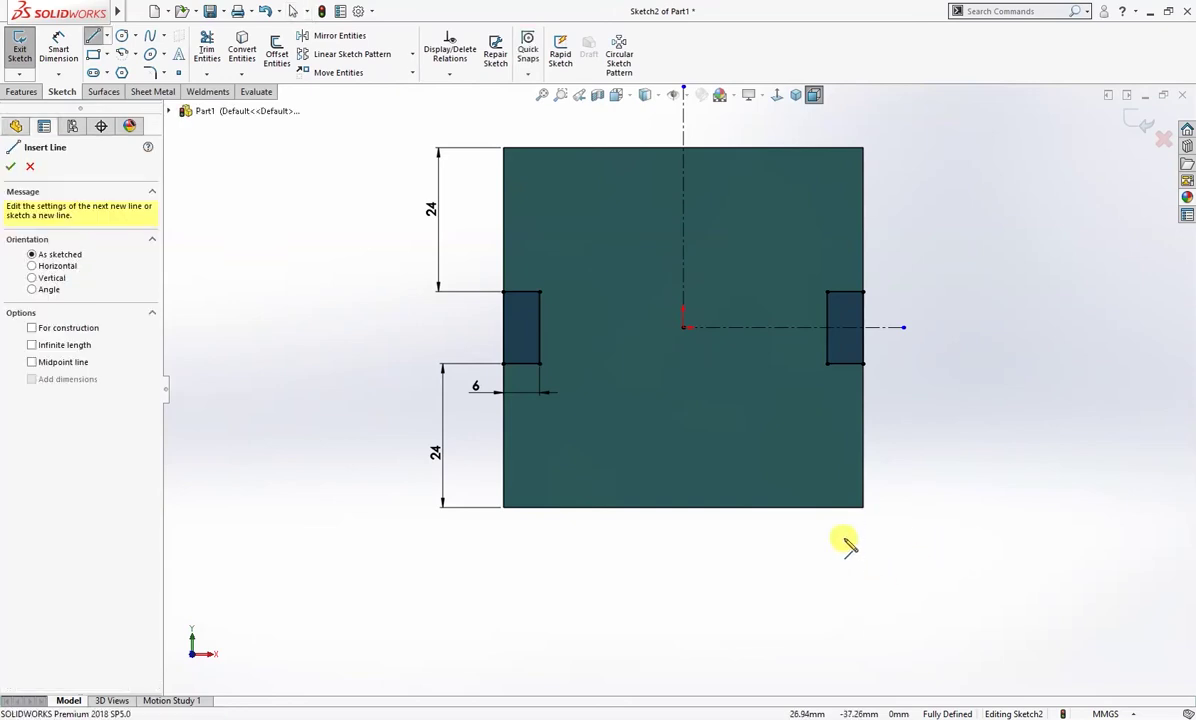
pyautogui.click(795, 507)
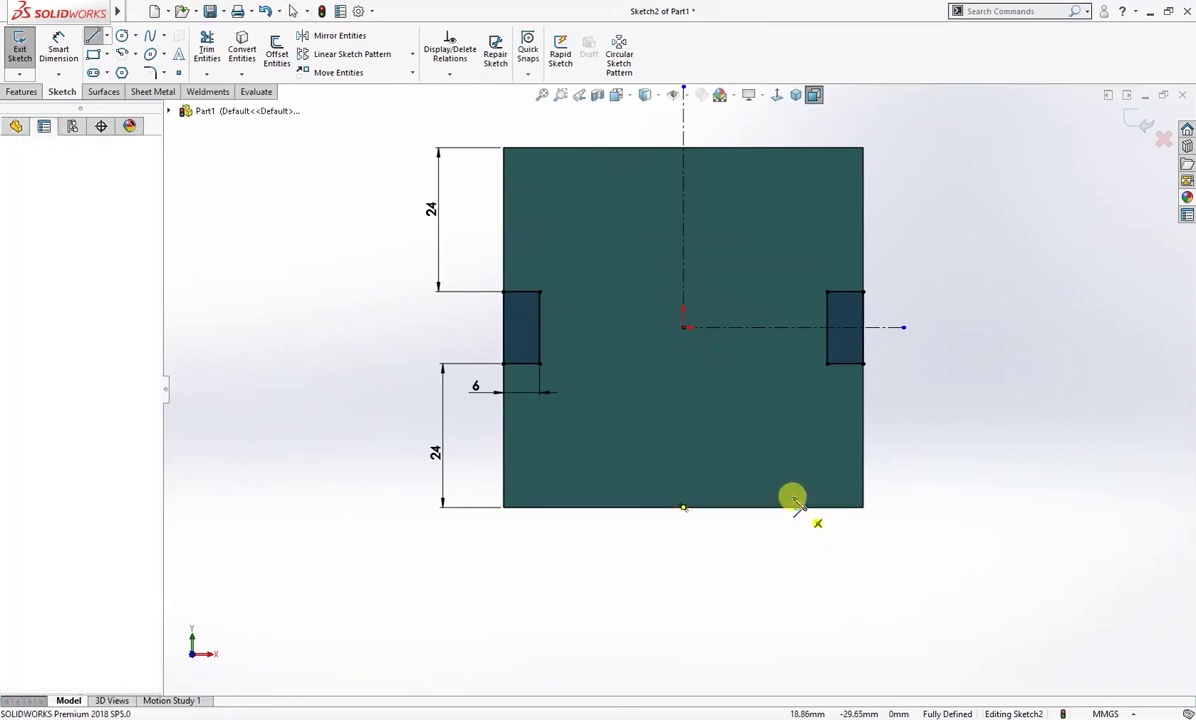
pyautogui.click(718, 410)
pyautogui.click(683, 410)
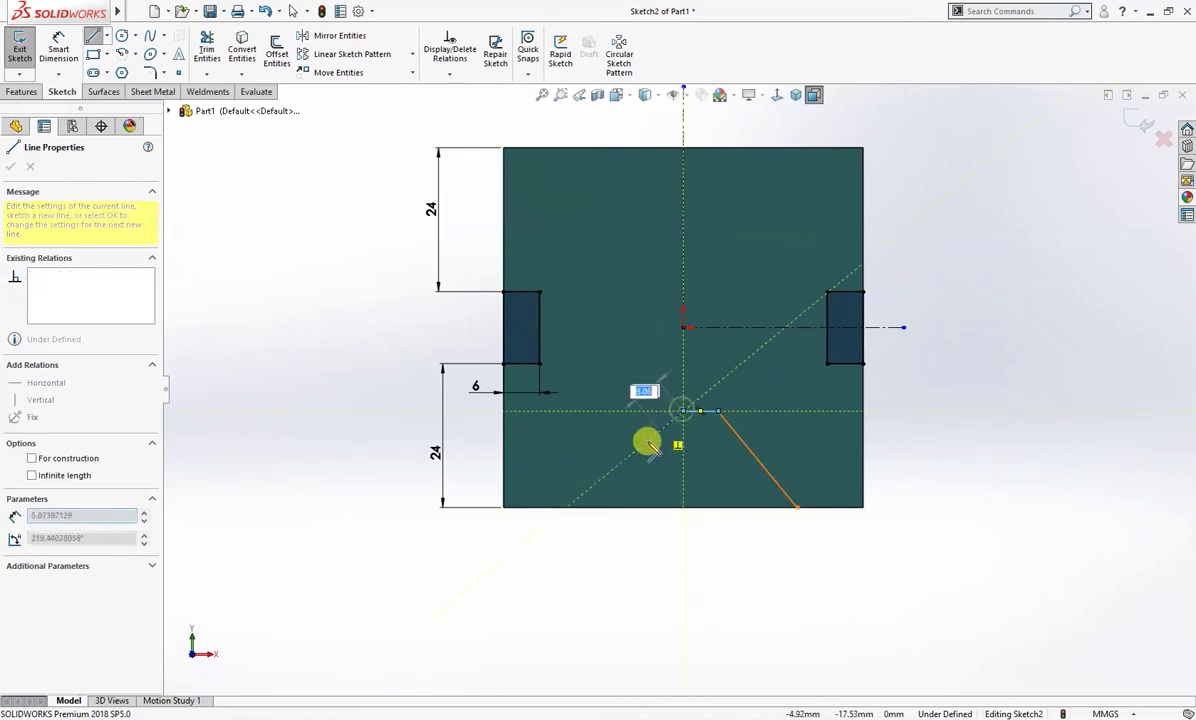
pyautogui.click(590, 507)
pyautogui.press('Escape')
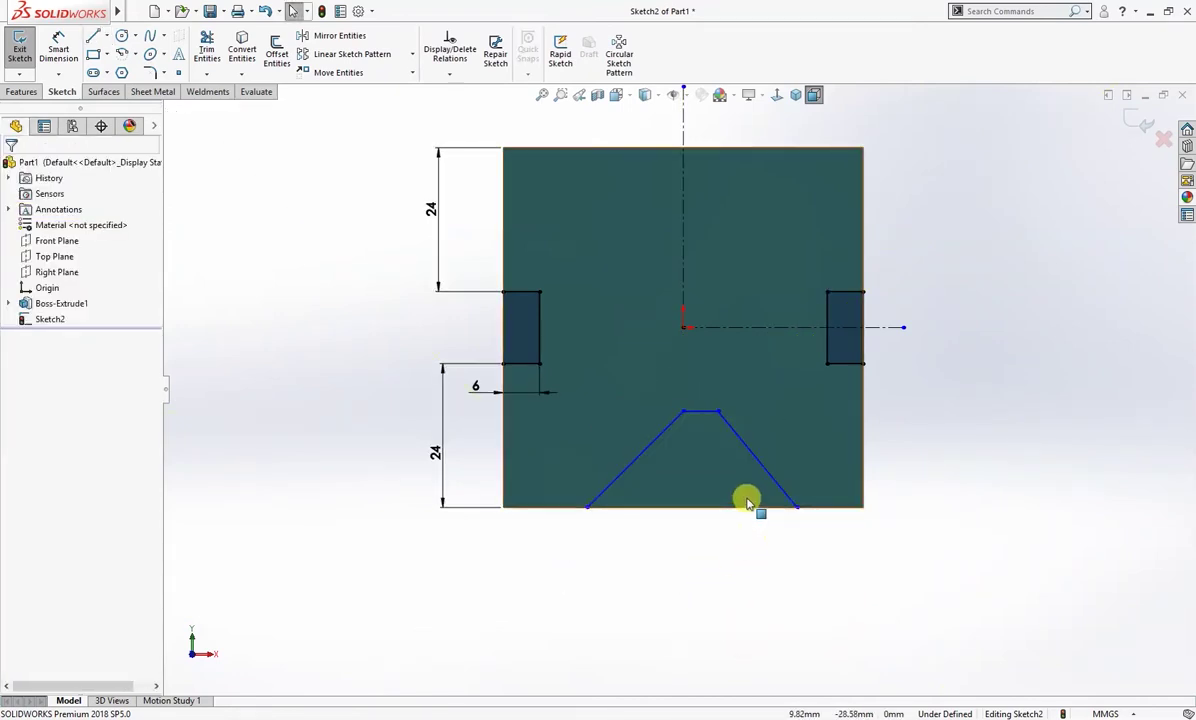
# Make the groove's bottom endpoints symmetric about the vertical centerline
pyautogui.click(796, 507)
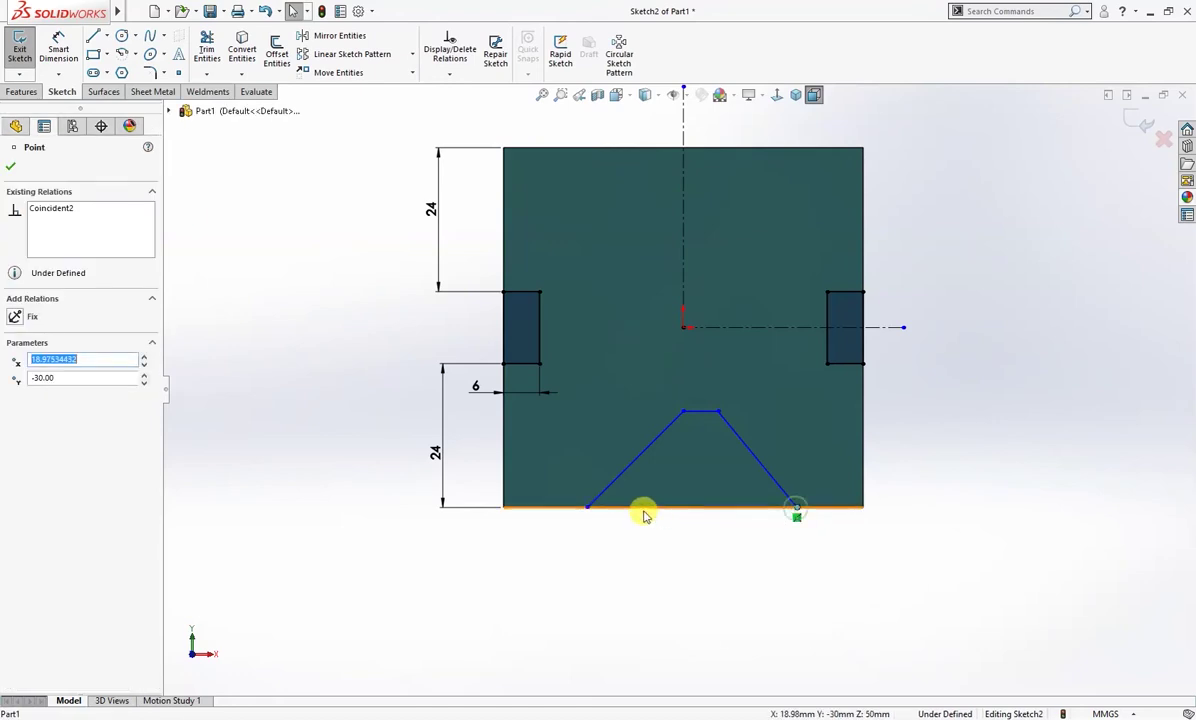
pyautogui.keyDown('ctrl'); pyautogui.click(588, 507); pyautogui.keyUp('ctrl')
pyautogui.keyDown('ctrl'); pyautogui.click(681, 278); pyautogui.keyUp('ctrl')
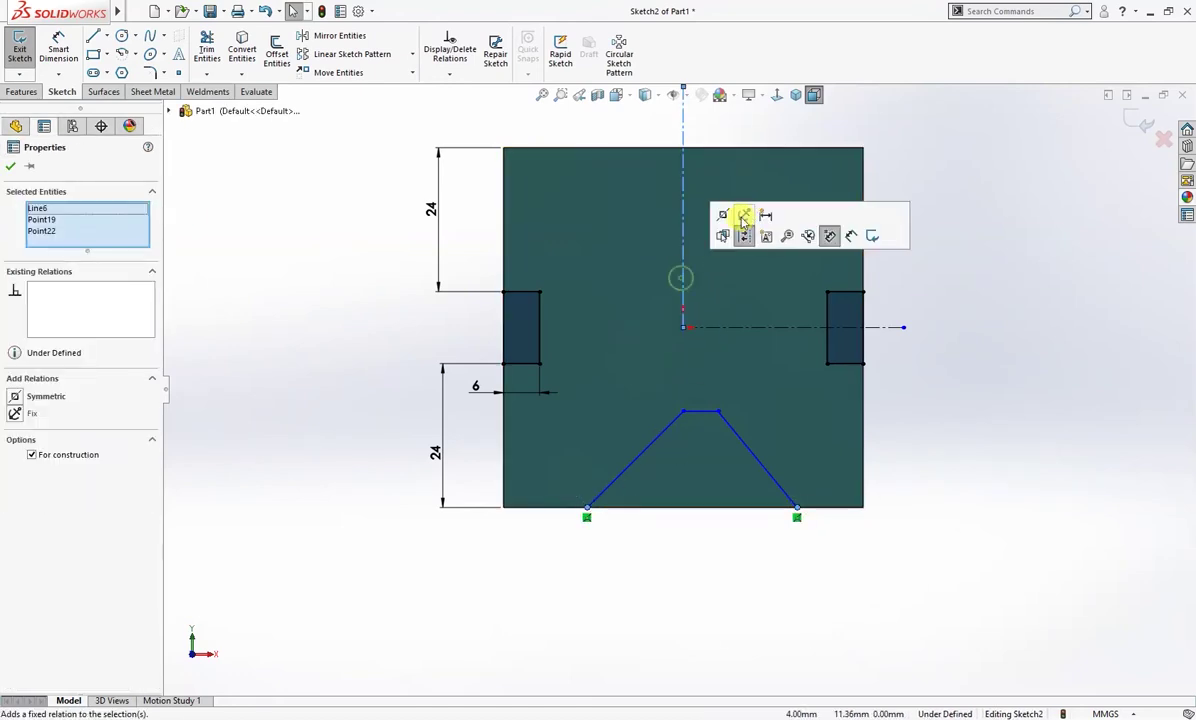
pyautogui.click(723, 214)
pyautogui.click(933, 383)
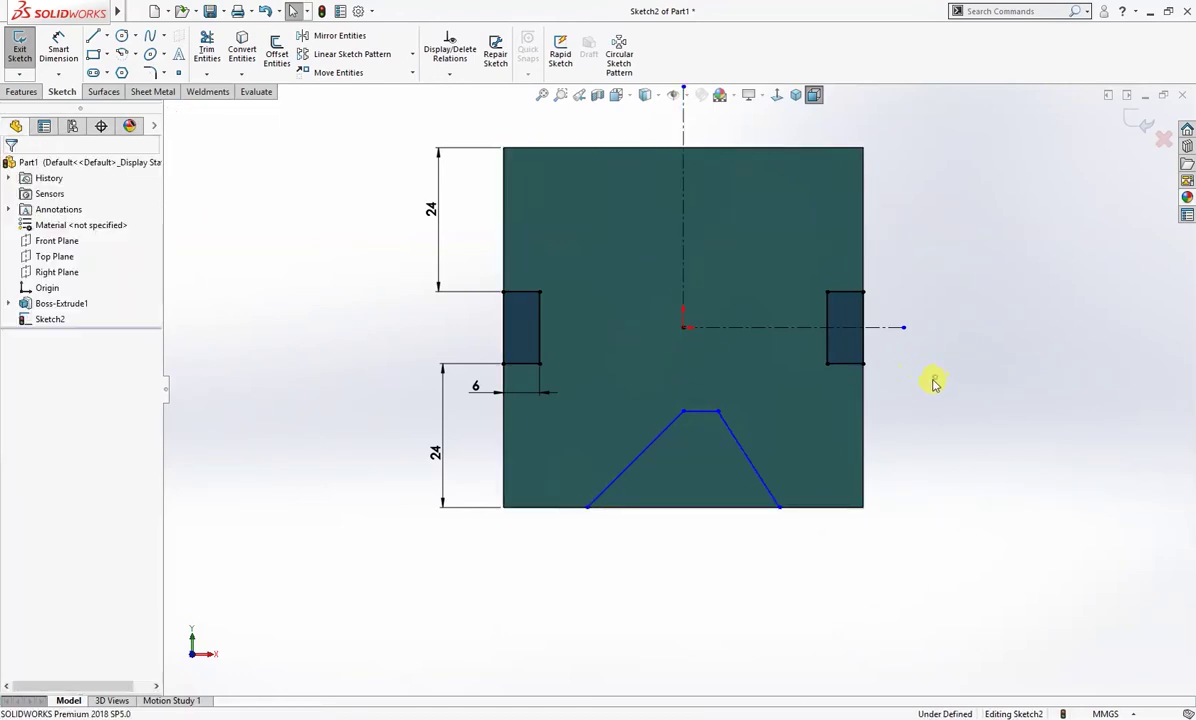
# Remove the conflicting Equal relation on the slanted sides and reposition the top endpoints
pyautogui.click(742, 448)
pyautogui.keyDown('ctrl'); pyautogui.click(652, 445); pyautogui.keyUp('ctrl')
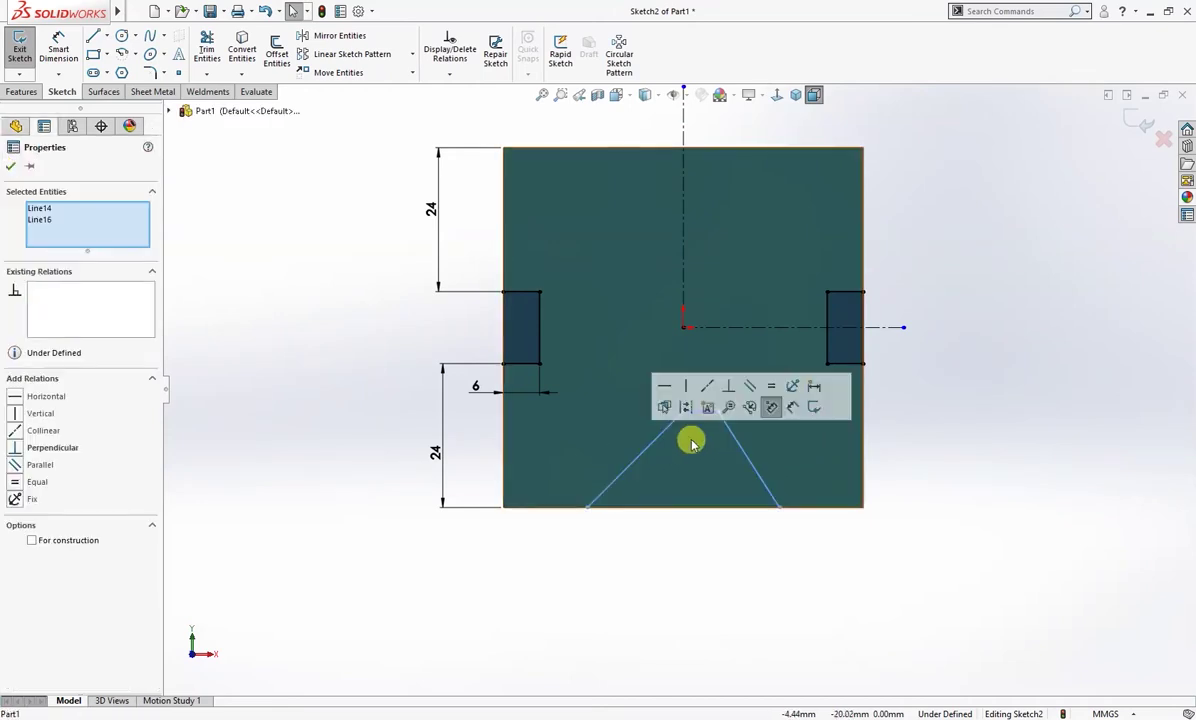
pyautogui.click(771, 387)
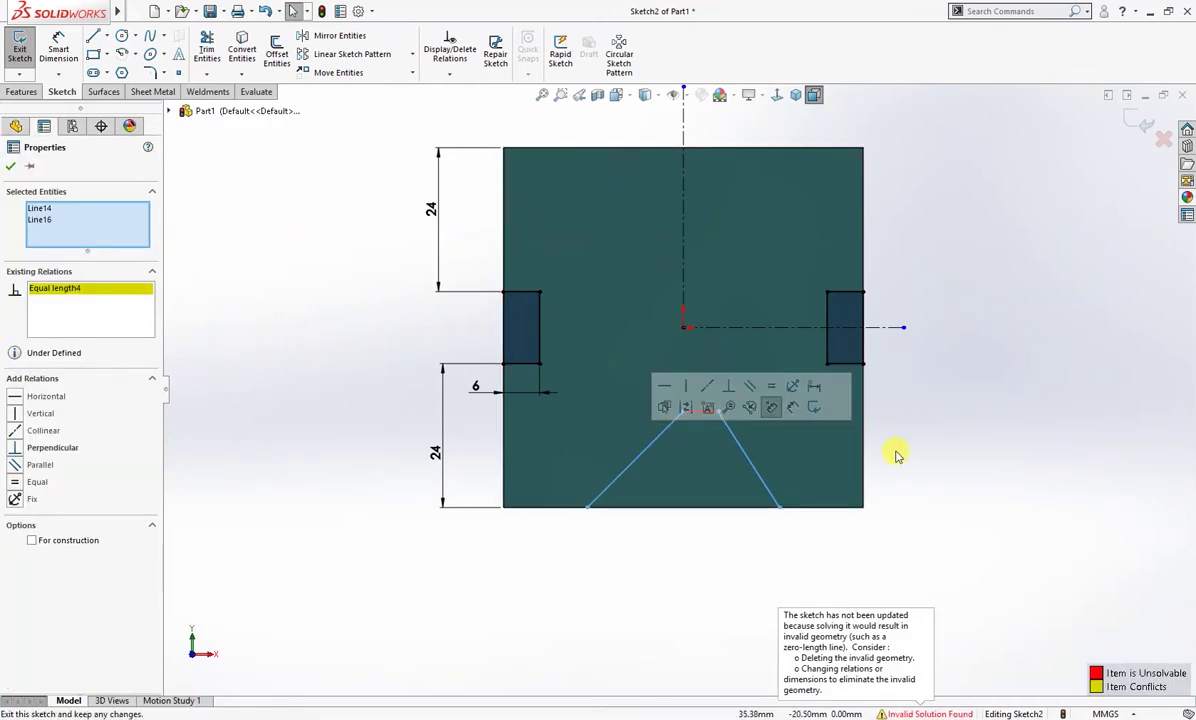
pyautogui.rightClick(72, 294)
pyautogui.click(123, 299)
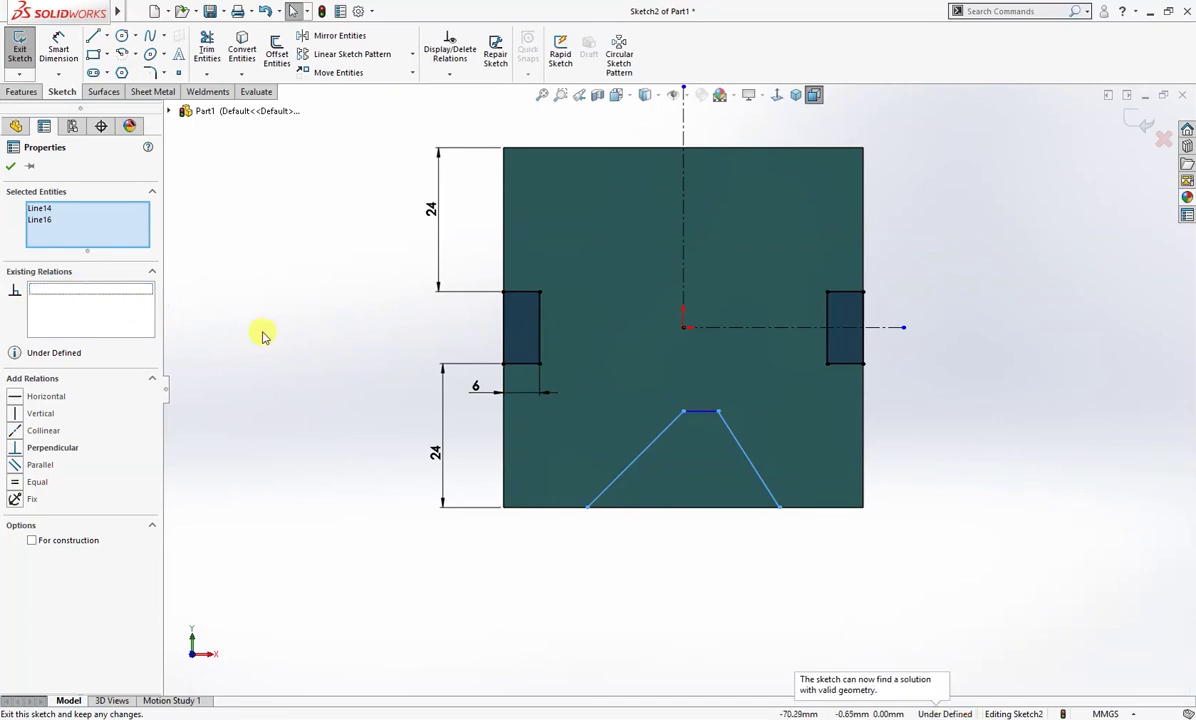
pyautogui.click(248, 314)
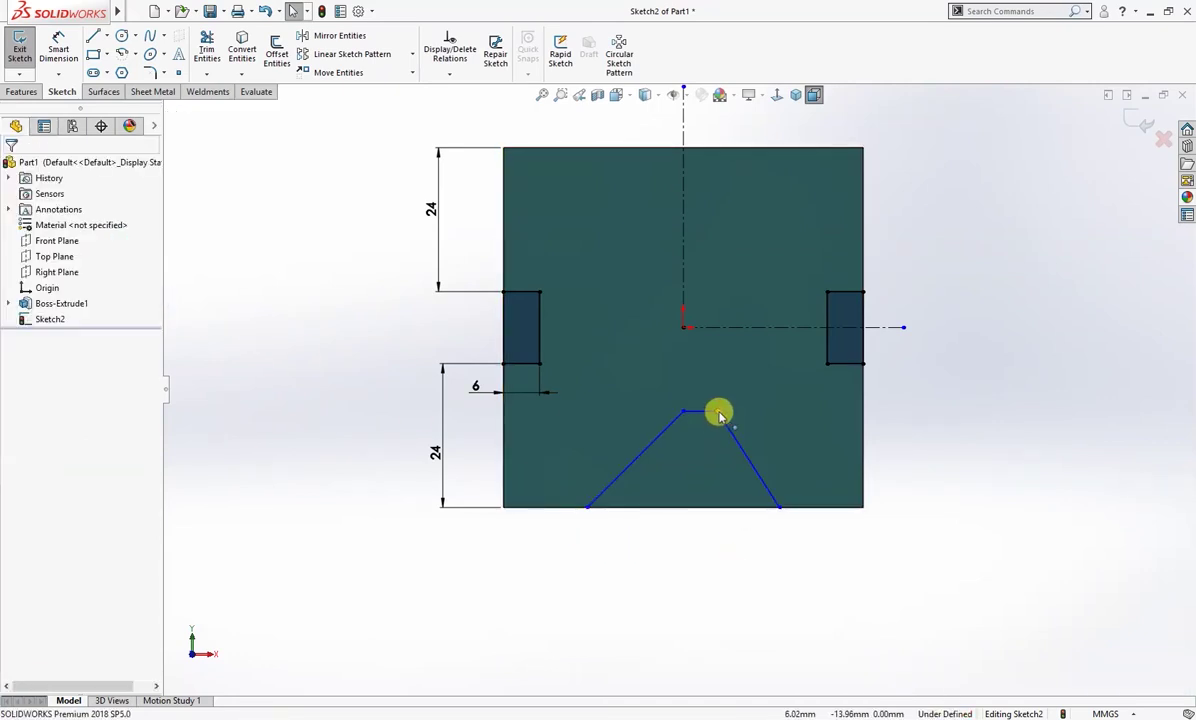
pyautogui.moveTo(720, 416); pyautogui.dragTo(665, 414)
pyautogui.click(707, 558)
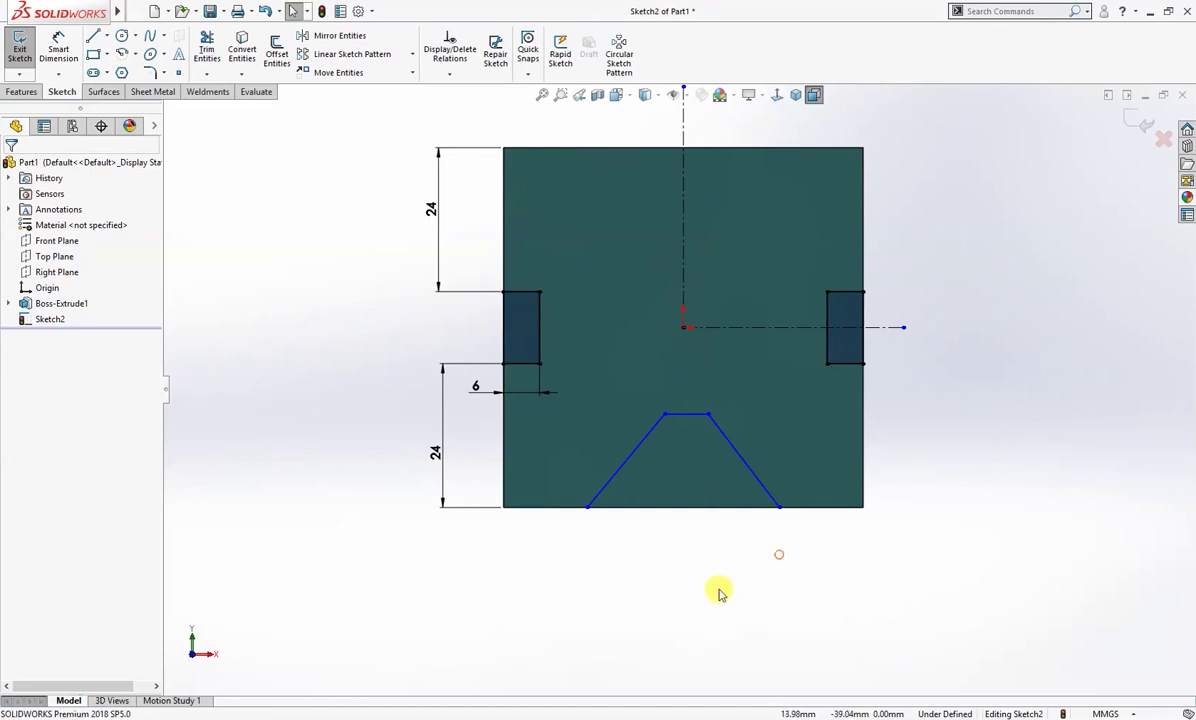
# Close the trapezoid with a bottom line and dimension its base to 40 mm
pyautogui.press('l')
pyautogui.click(588, 507)
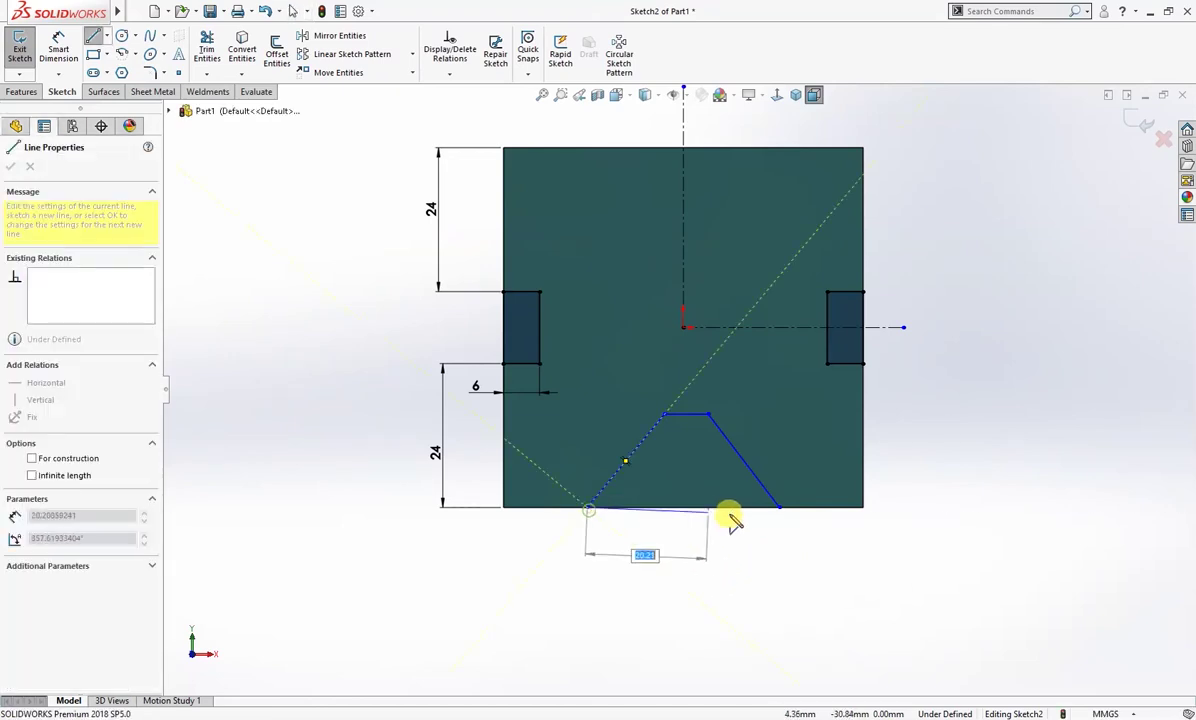
pyautogui.click(780, 507)
pyautogui.press('Escape')
pyautogui.press('d')
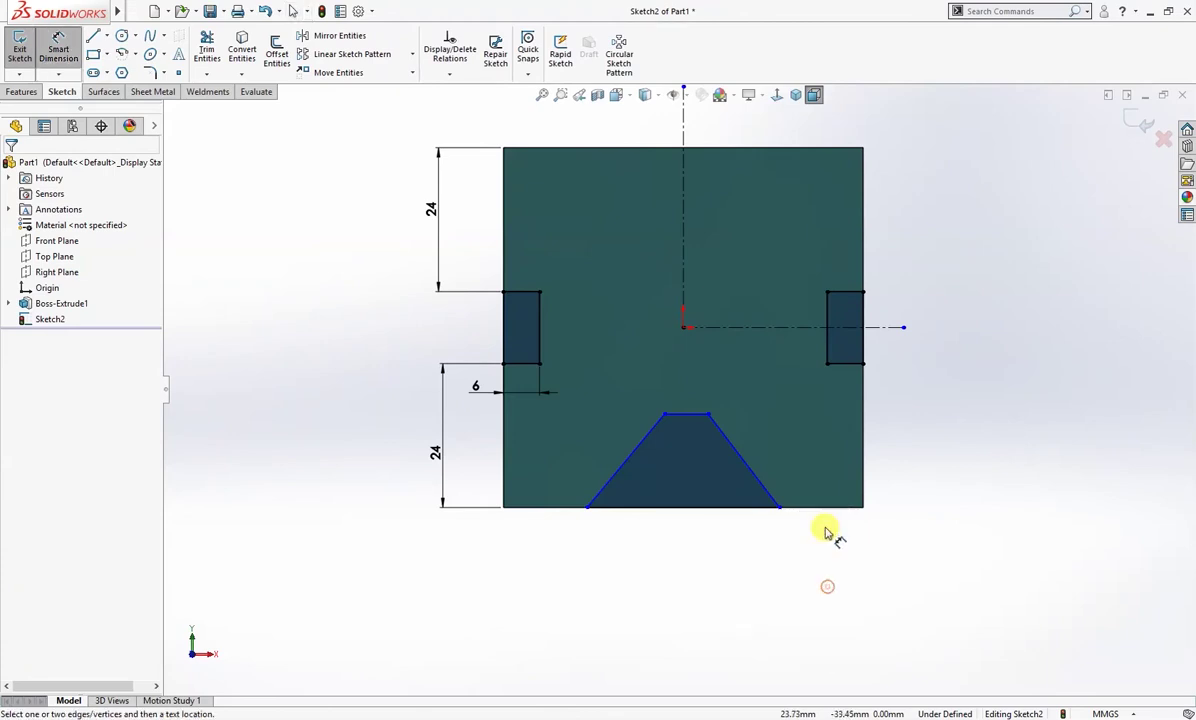
pyautogui.click(716, 508)
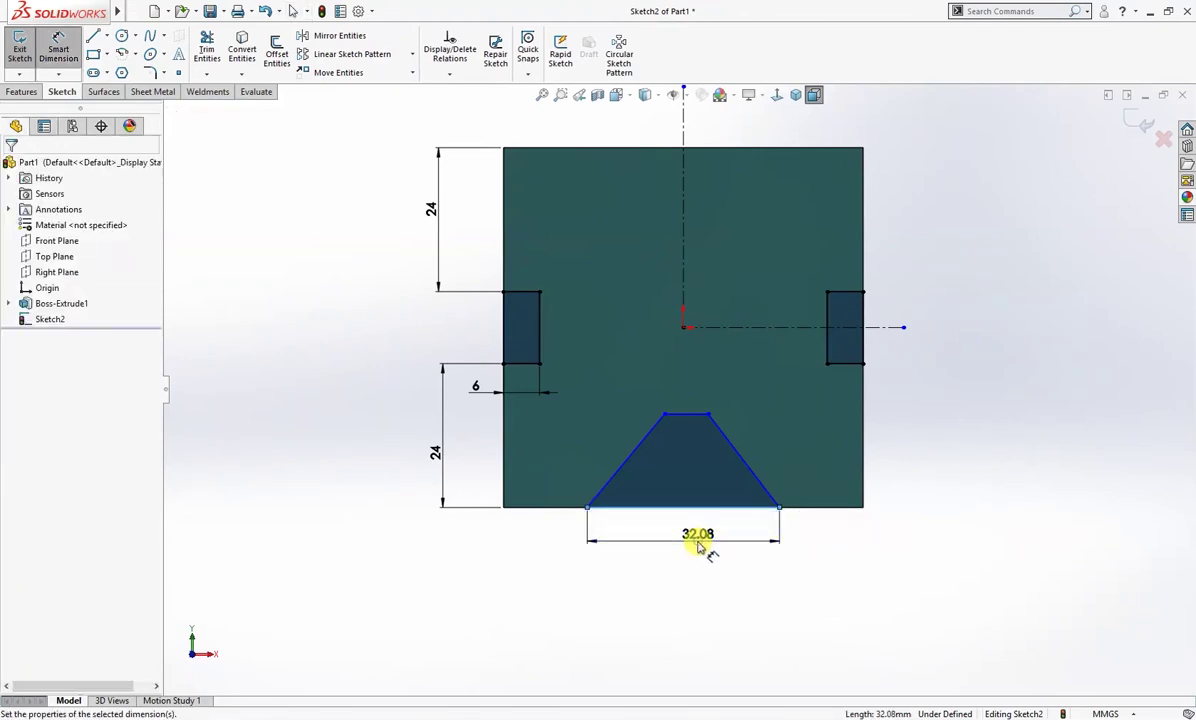
pyautogui.click(705, 545)
pyautogui.write('40')
pyautogui.press('Return')
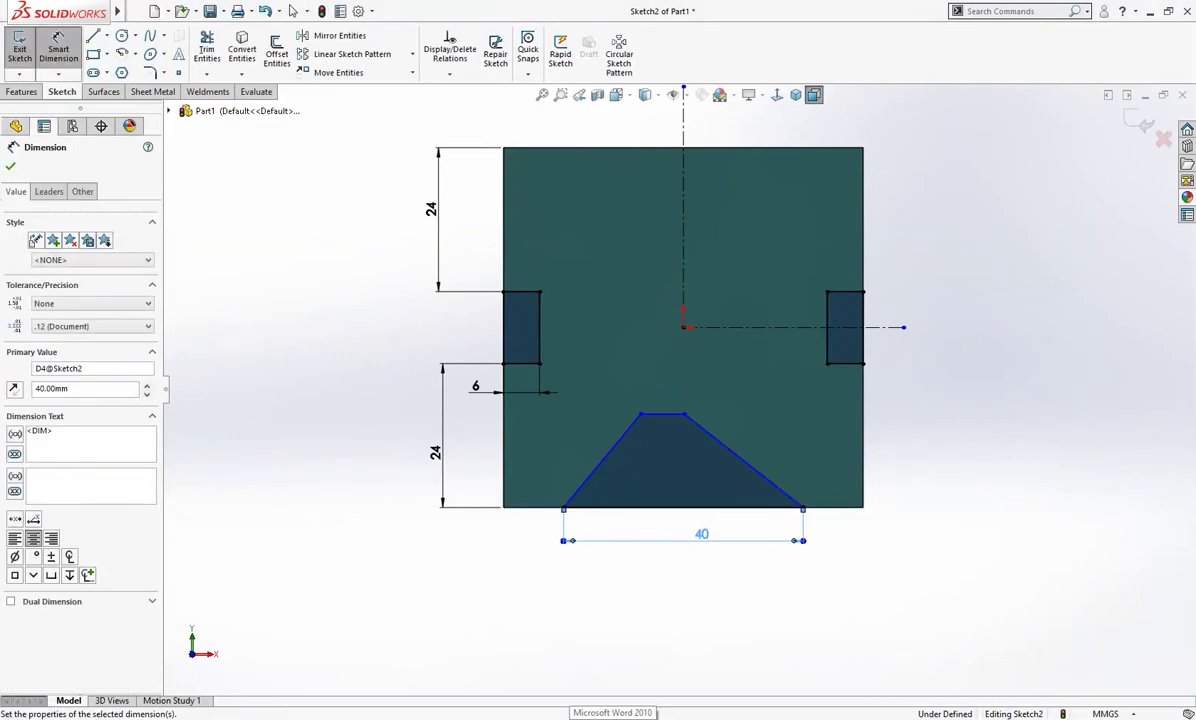
# Set the right slanted side to 50° from the base
pyautogui.click(760, 480)
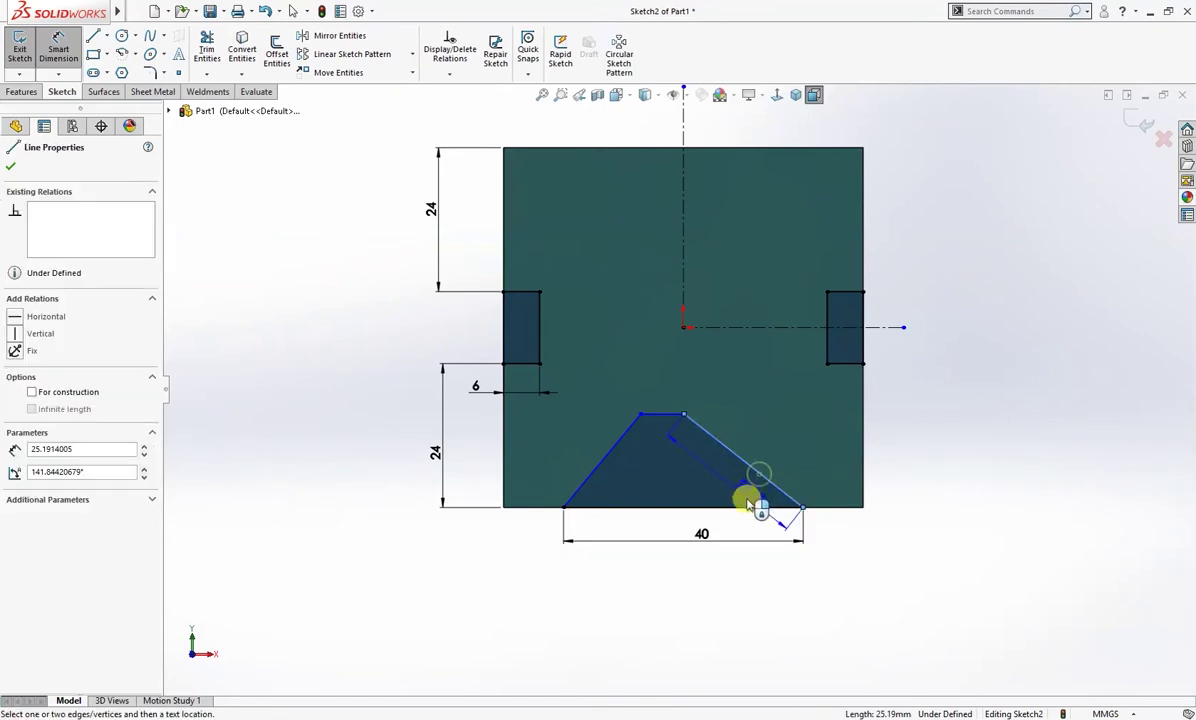
pyautogui.click(722, 507)
pyautogui.click(733, 488)
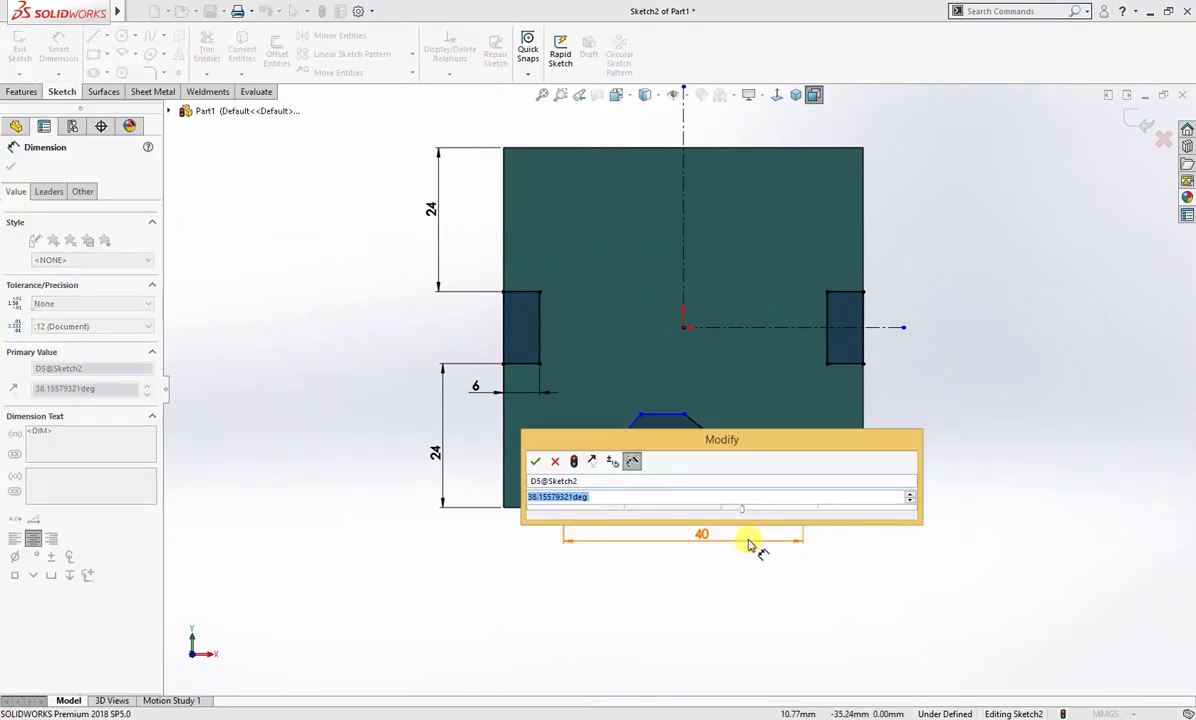
pyautogui.write('50')
pyautogui.press('Return')
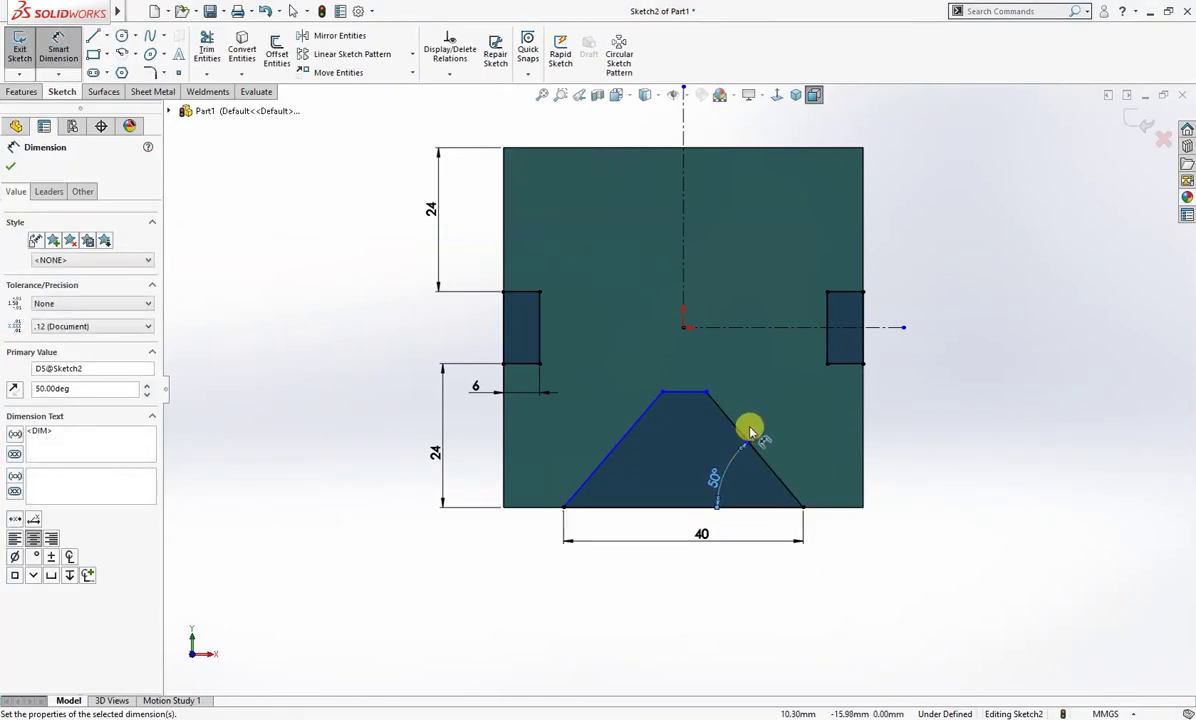
pyautogui.press('Escape')
# Dimension the notch height to 20 mm and the left side angle to 50°
pyautogui.moveTo(920, 541); pyautogui.dragTo(916, 449, button='right')
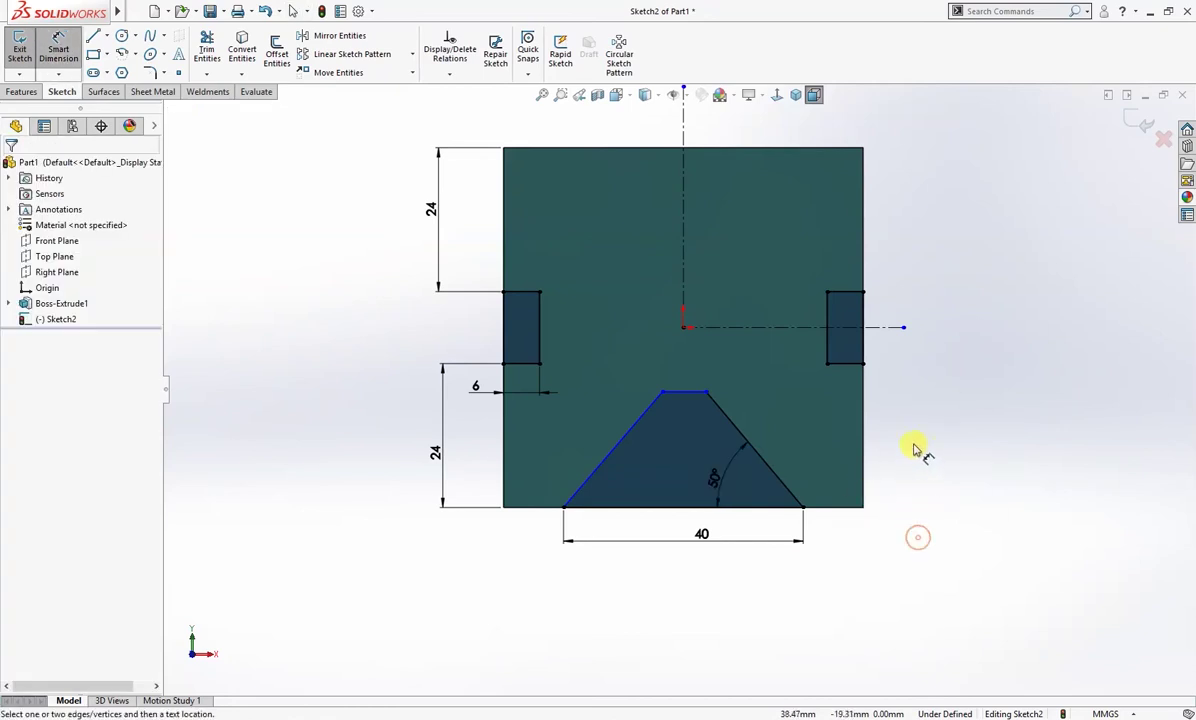
pyautogui.click(687, 393)
pyautogui.click(736, 506)
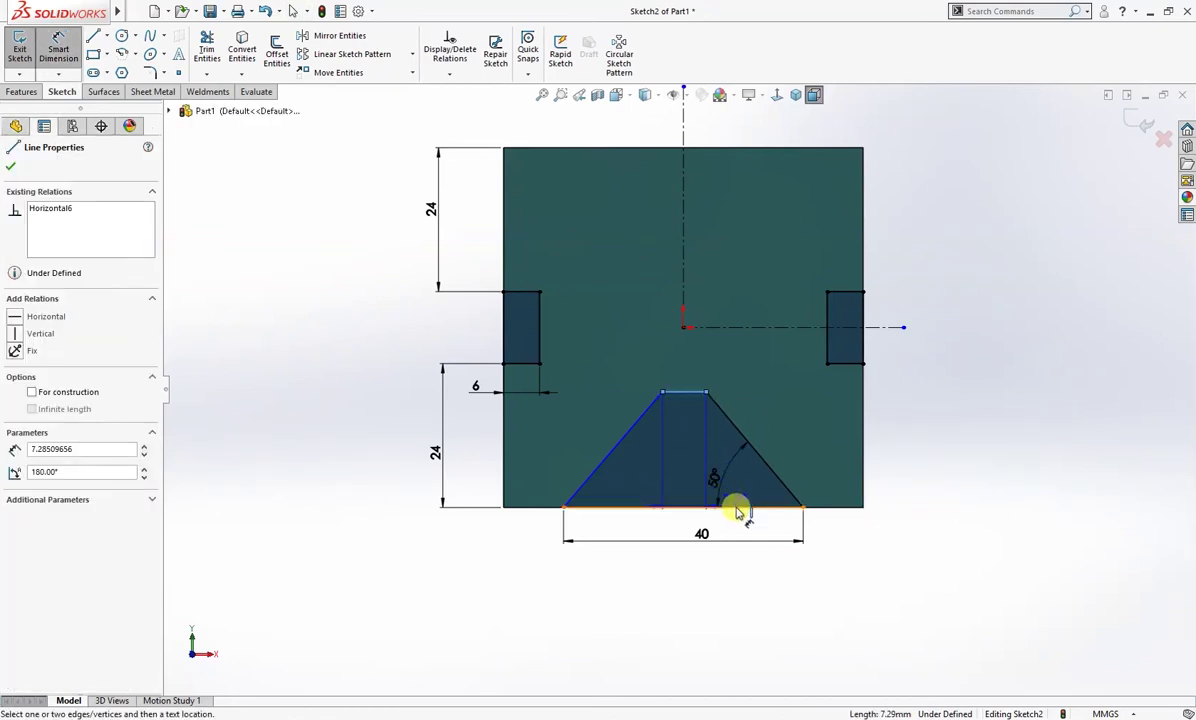
pyautogui.click(919, 459)
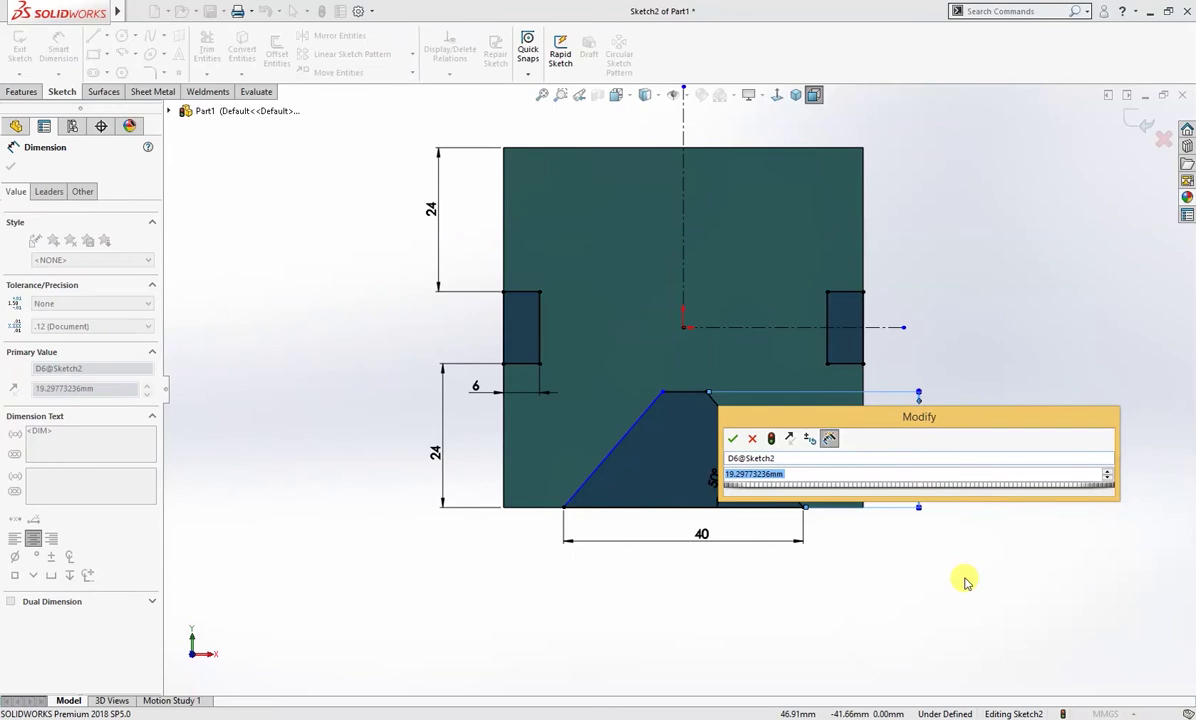
pyautogui.write('20')
pyautogui.press('Return')
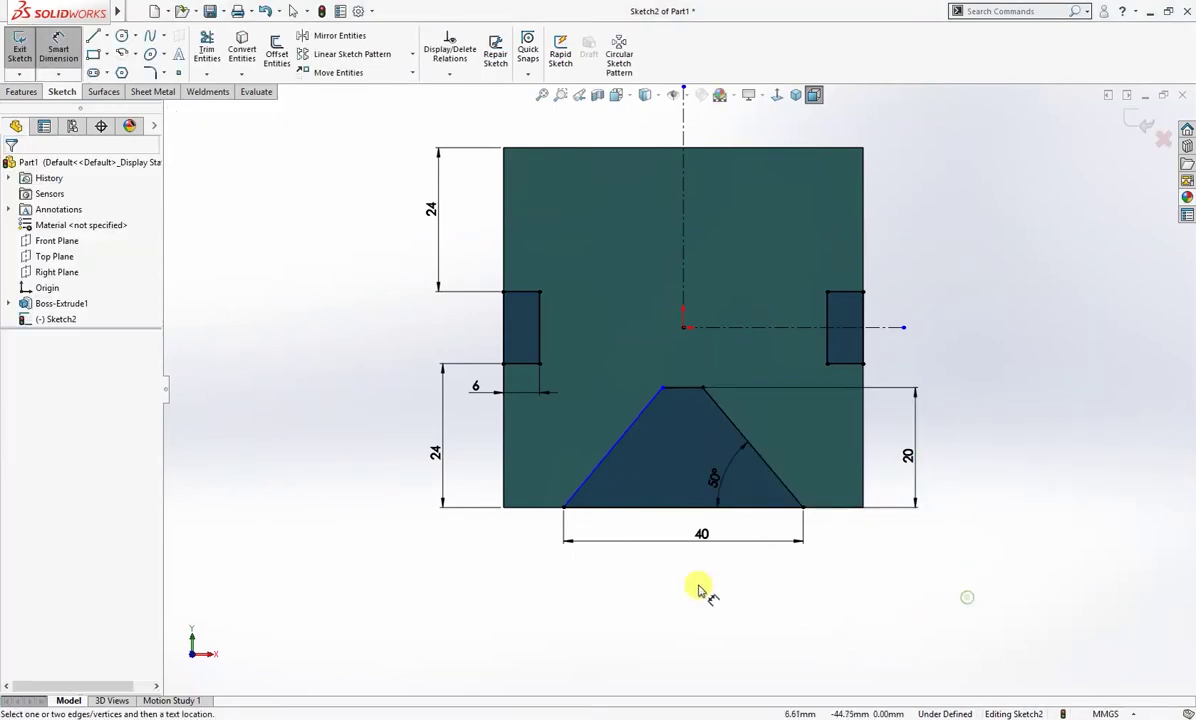
pyautogui.click(585, 481)
pyautogui.click(620, 507)
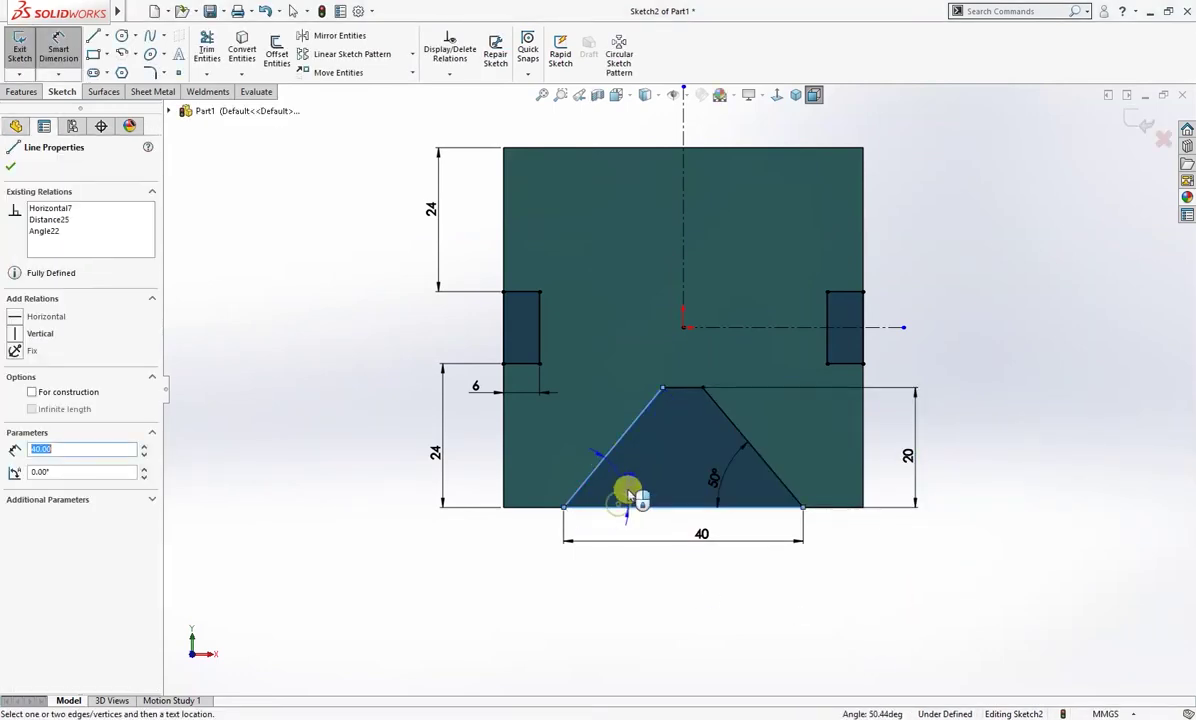
pyautogui.click(690, 540)
pyautogui.write('50')
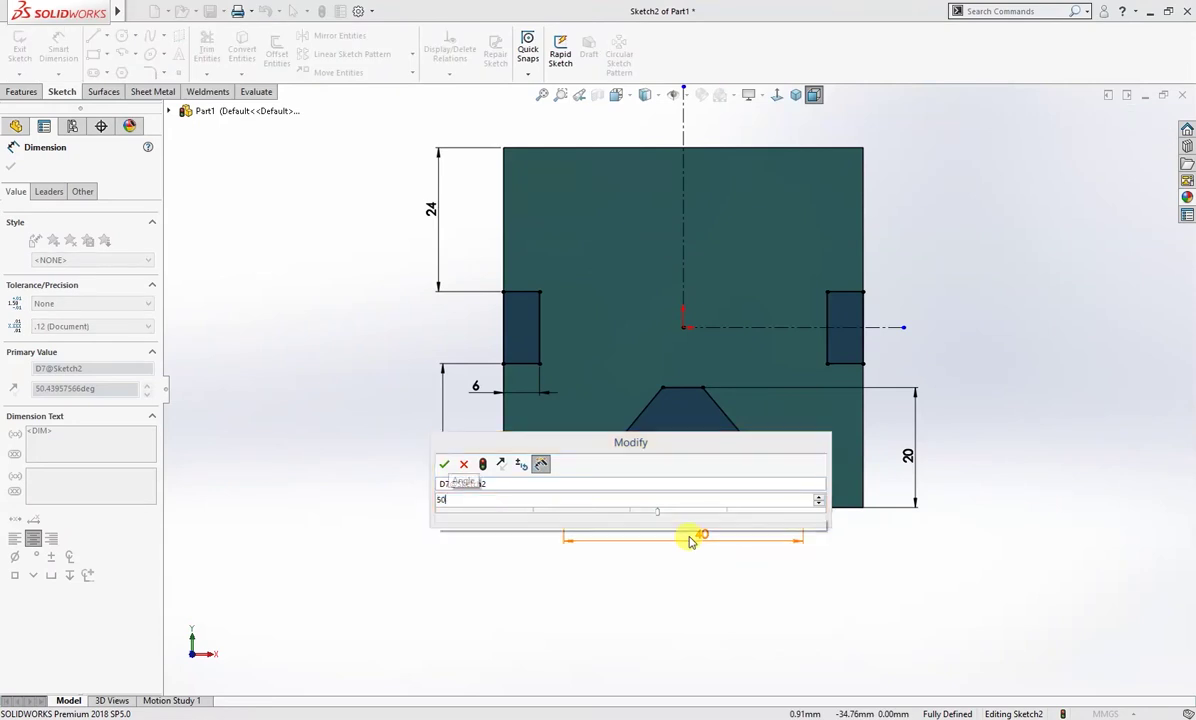
pyautogui.press('Return')
pyautogui.click(842, 565)
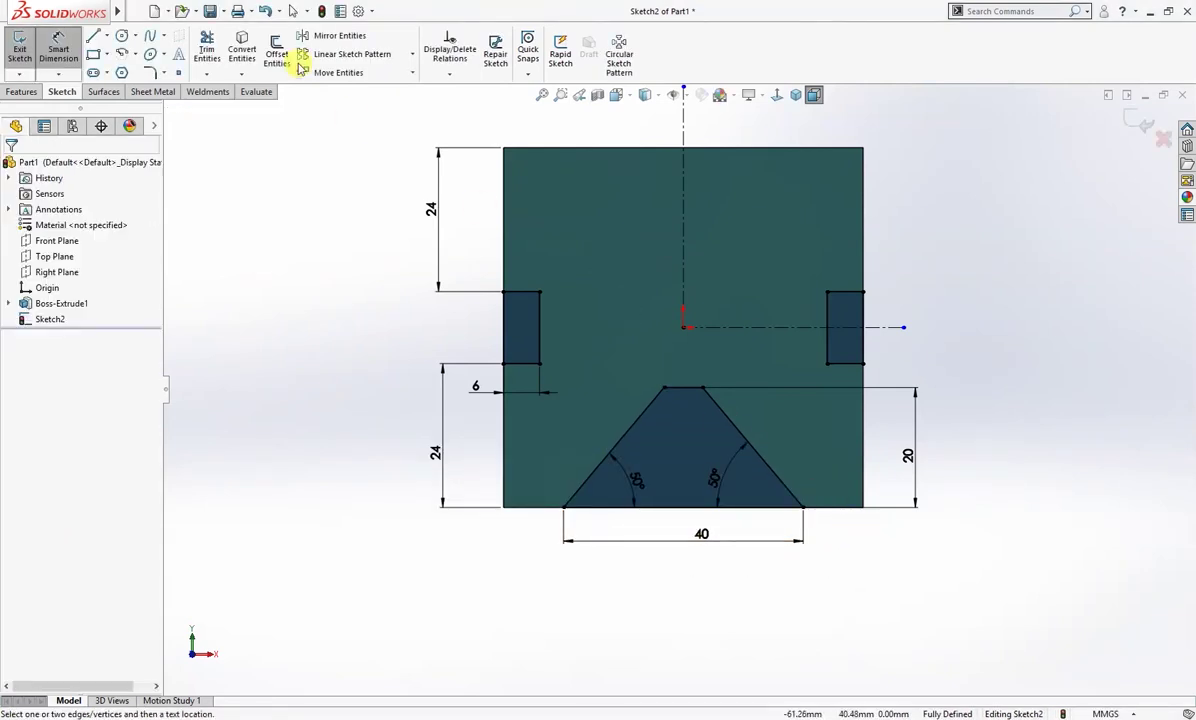
# Mirror the four trapezoid lines about the horizontal centreline to add a top groove
pyautogui.click(336, 35)
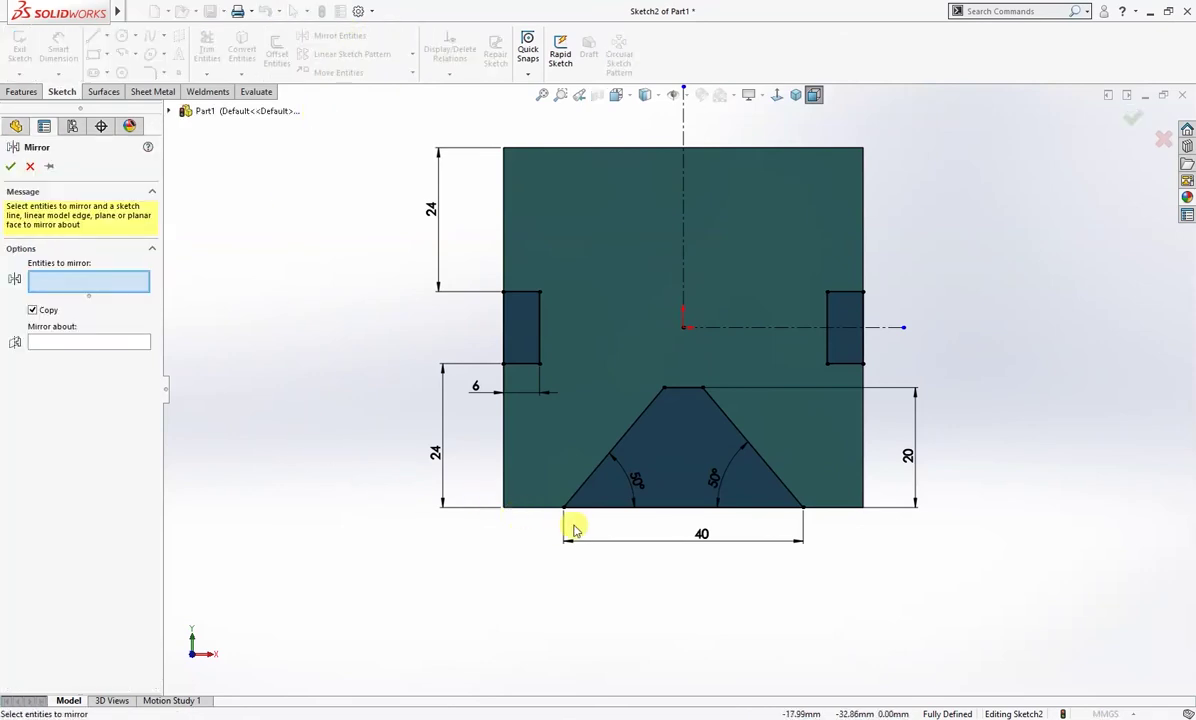
pyautogui.moveTo(548, 524); pyautogui.dragTo(838, 390)
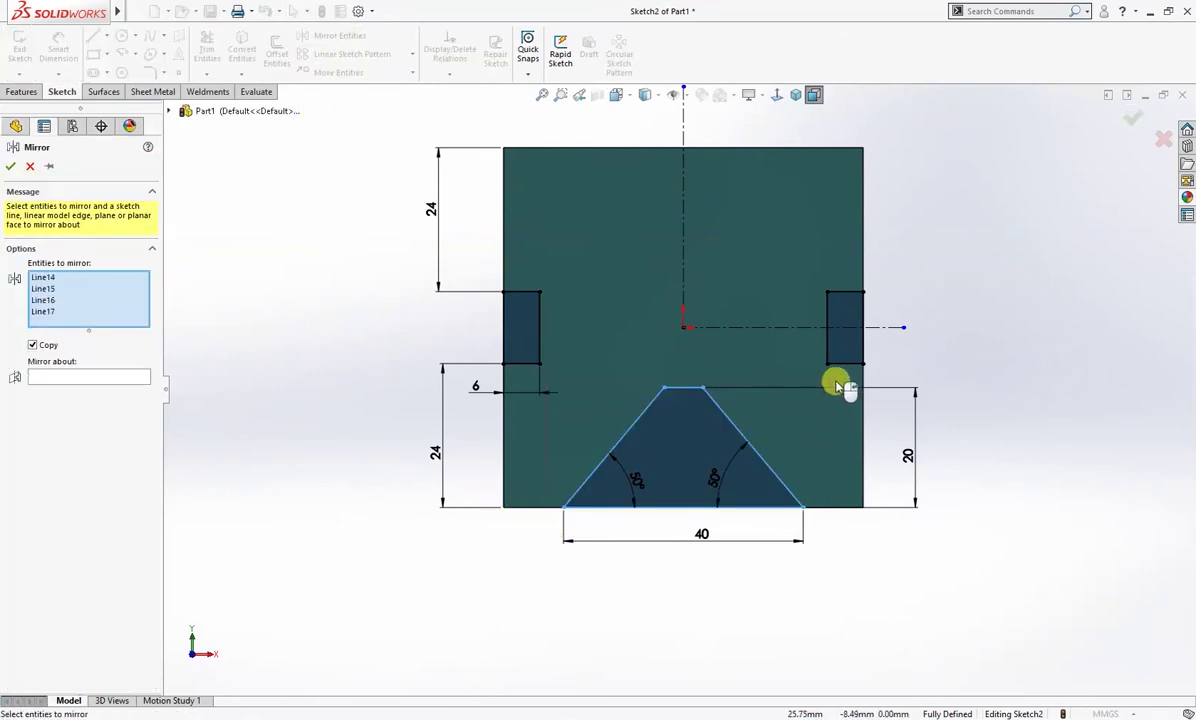
pyautogui.click(110, 379)
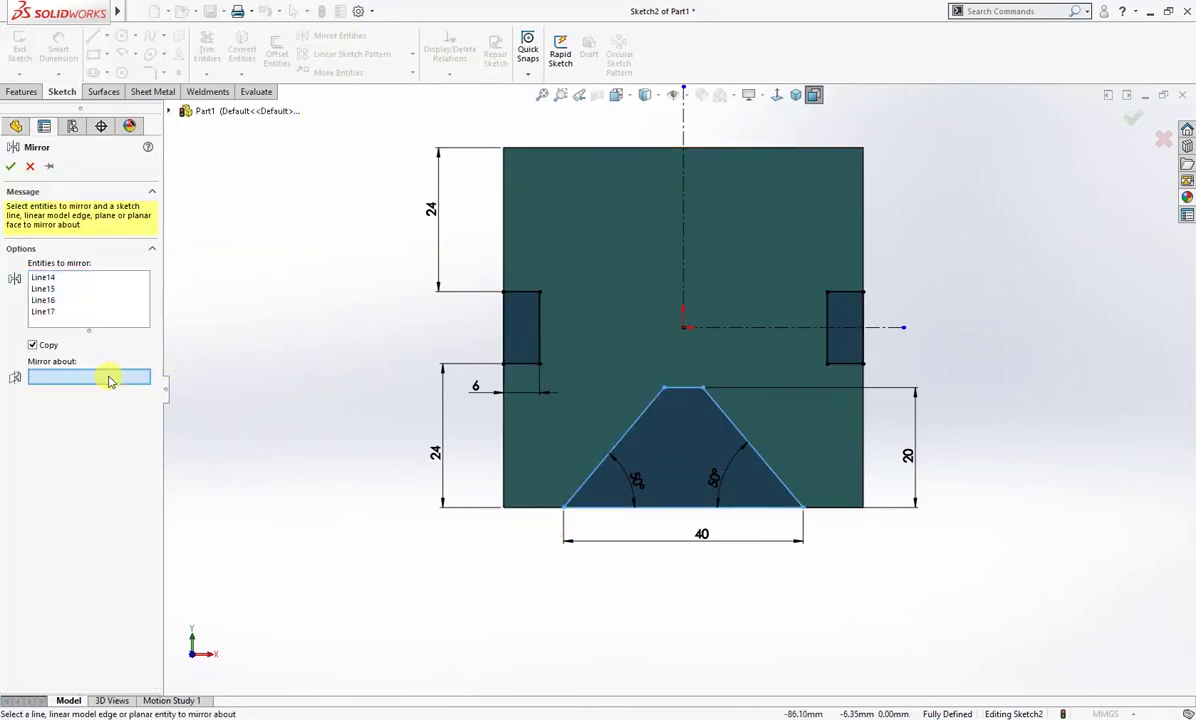
pyautogui.click(728, 328)
pyautogui.click(9, 167)
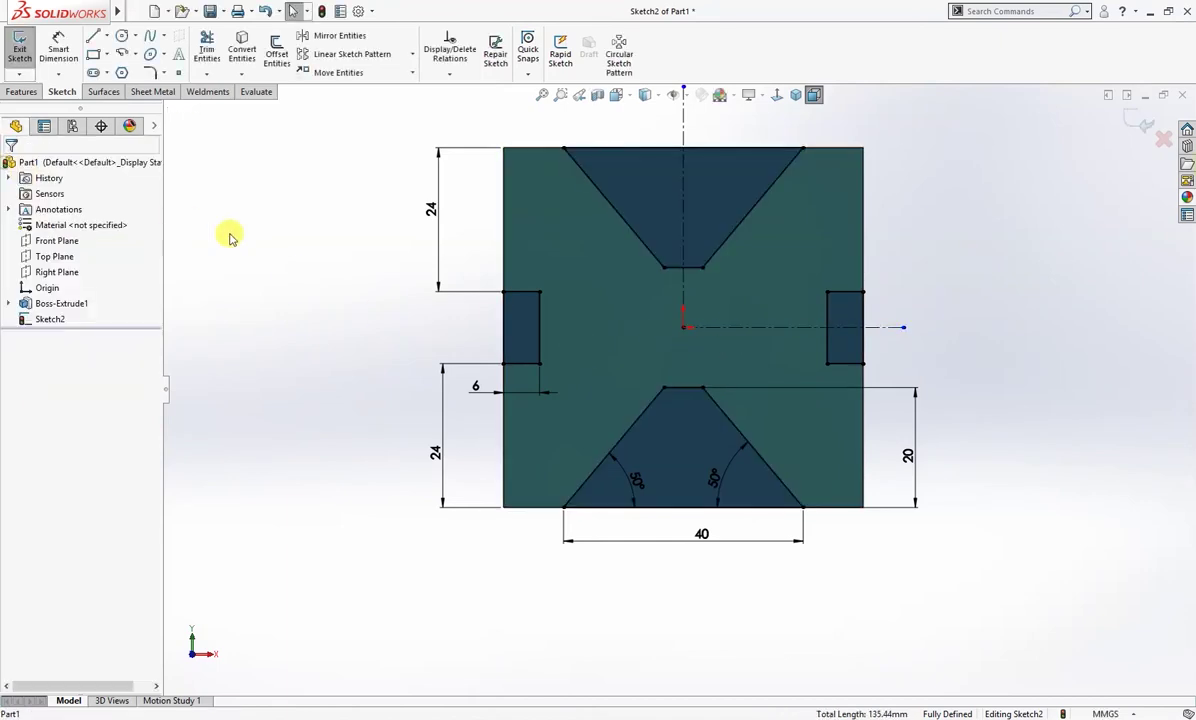
pyautogui.press('f')
pyautogui.moveTo(368, 357); pyautogui.dragTo(334, 381, button='middle')
pyautogui.moveTo(369, 287); pyautogui.dragTo(367, 340, button='right')
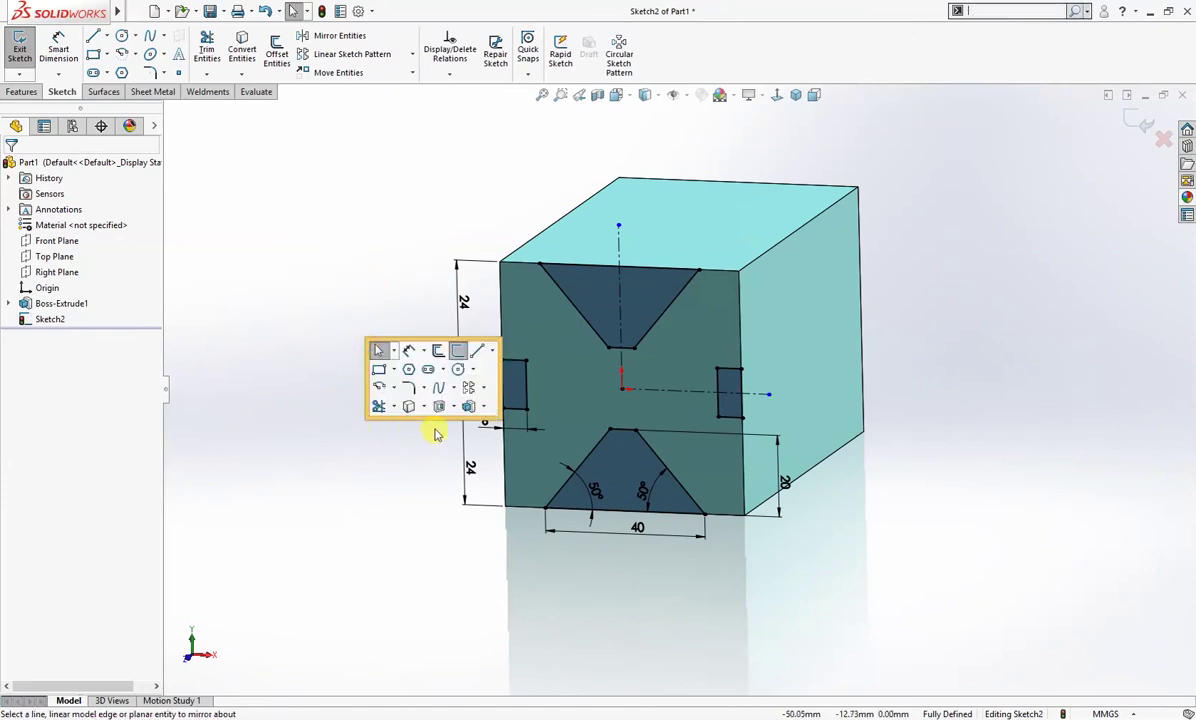
# Apply an Extruded Cut Through All from Sketch2, then return to the trimetric view
pyautogui.click(440, 408)
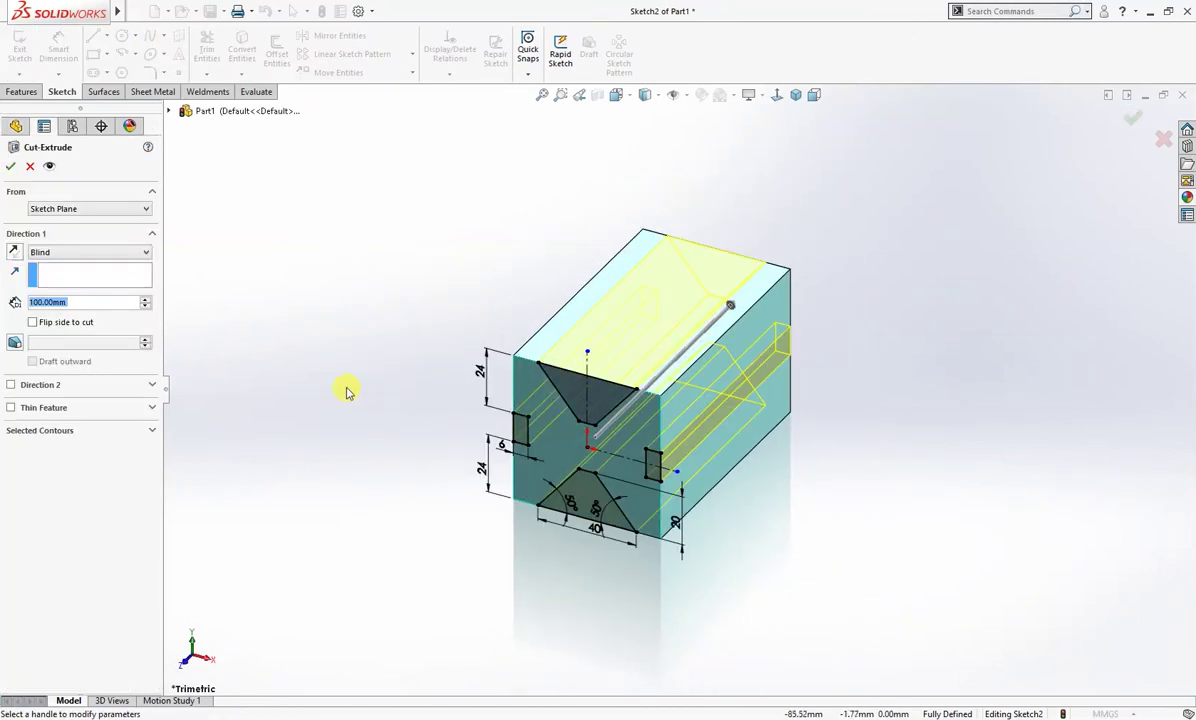
pyautogui.click(44, 255)
pyautogui.click(45, 272)
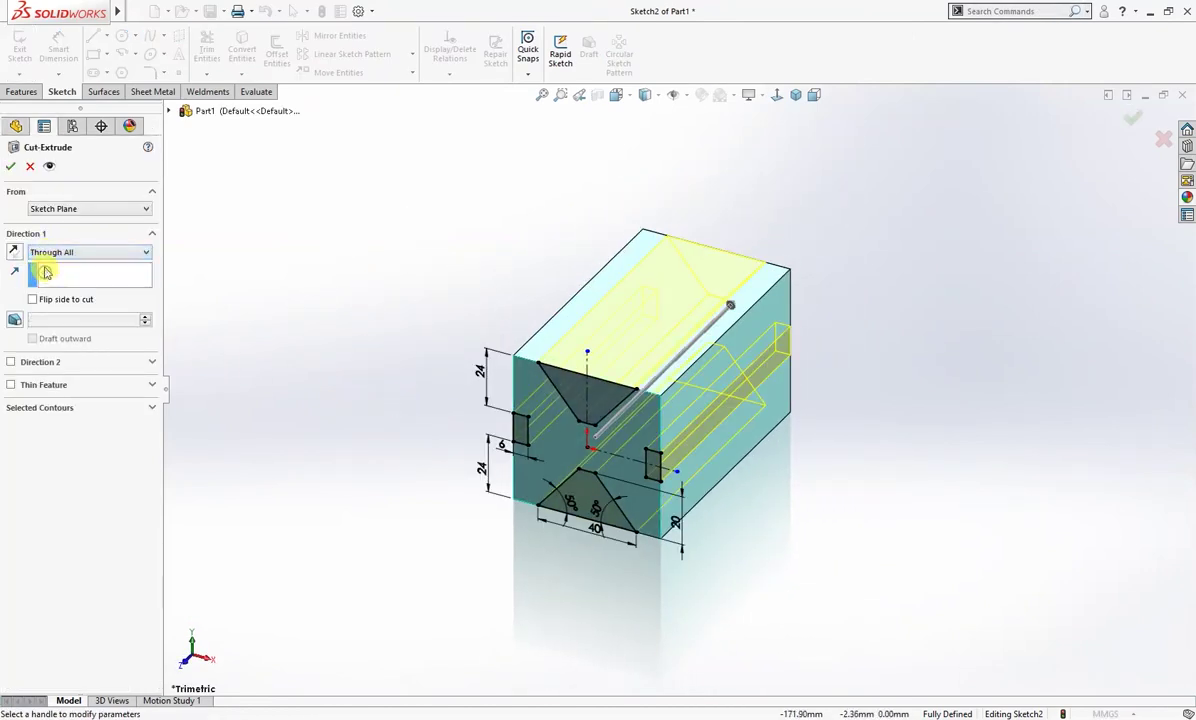
pyautogui.click(10, 167)
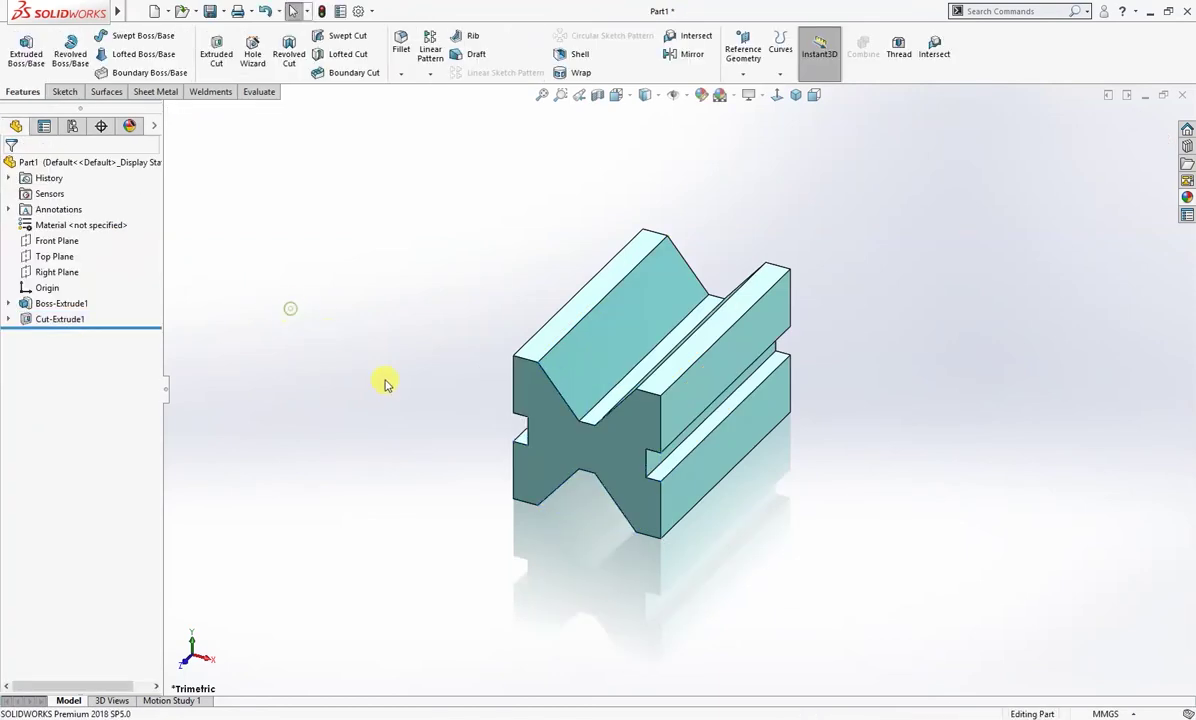
pyautogui.moveTo(384, 382); pyautogui.dragTo(420, 393, button='middle')
pyautogui.hotkey('ctrl', 'shift', 'z')
pyautogui.press('f')
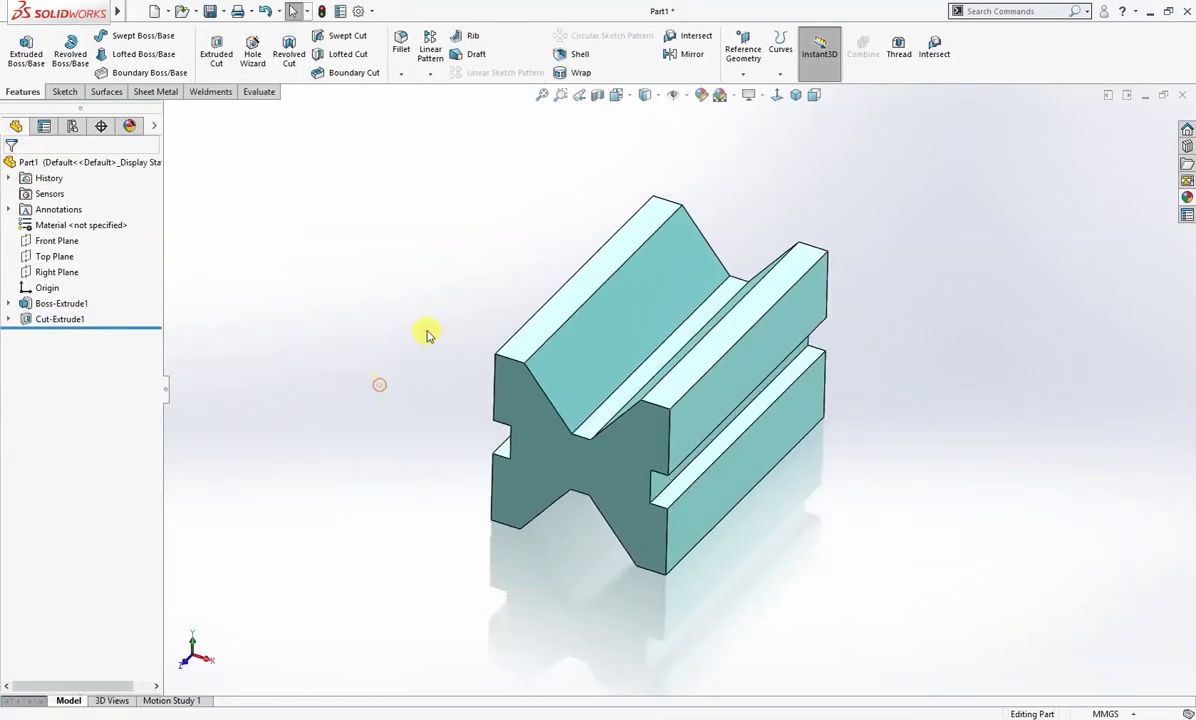
# Select four long edges beside the V-block's side slots for a chamfer
pyautogui.click(736, 514)
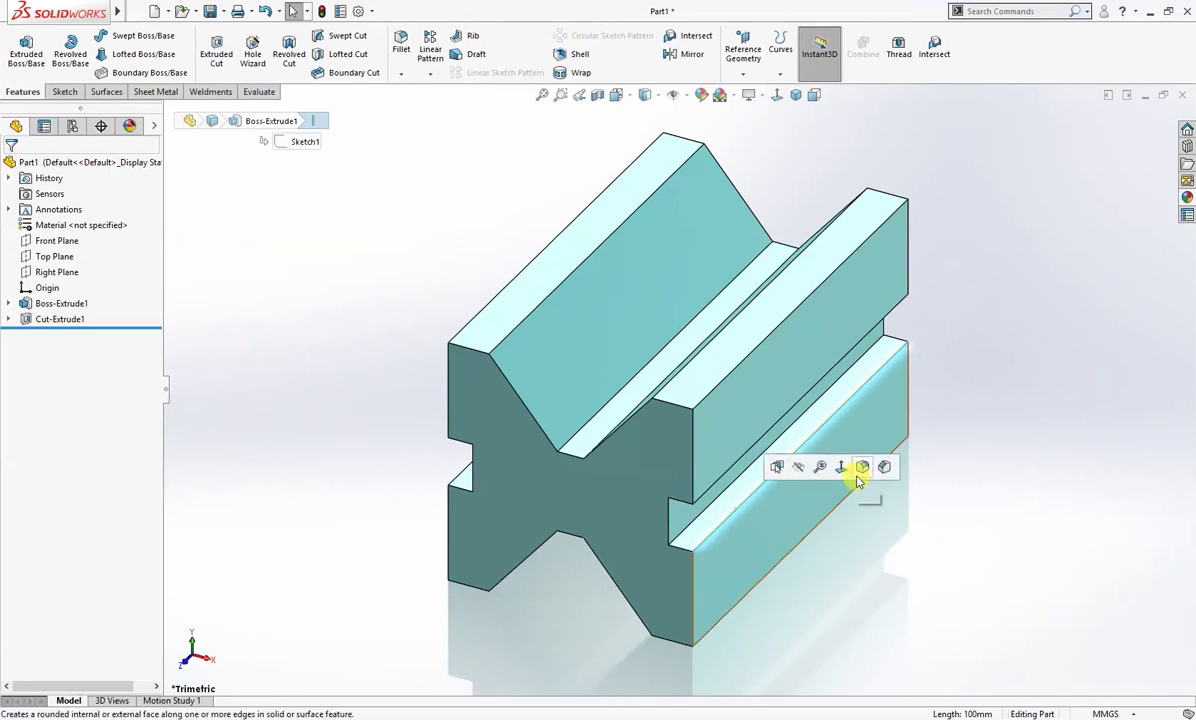
pyautogui.click(887, 469)
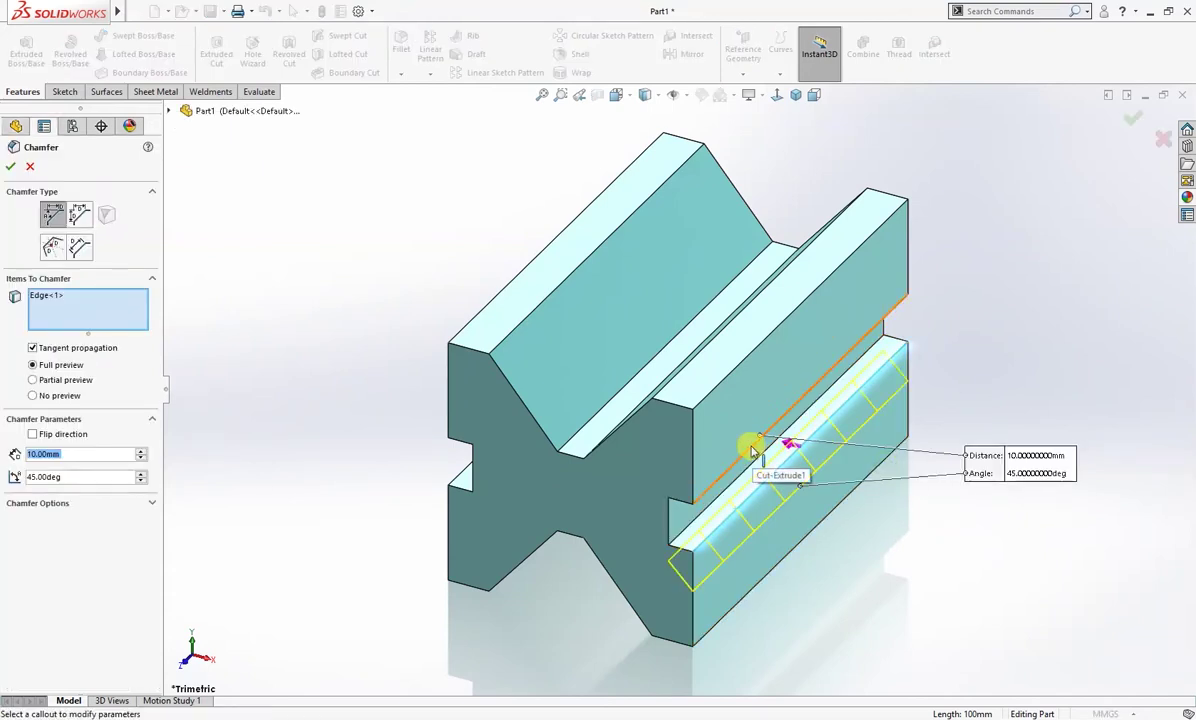
pyautogui.click(662, 486)
pyautogui.moveTo(662, 486); pyautogui.dragTo(749, 527, button='middle')
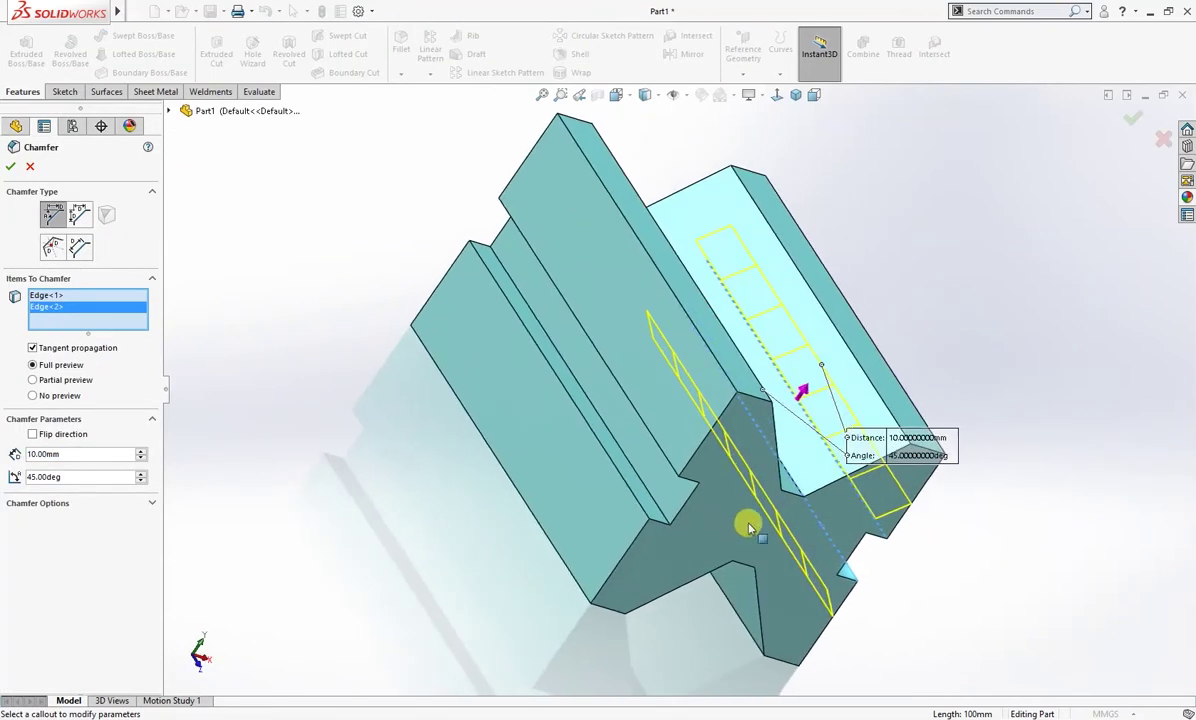
pyautogui.click(660, 461)
pyautogui.click(636, 503)
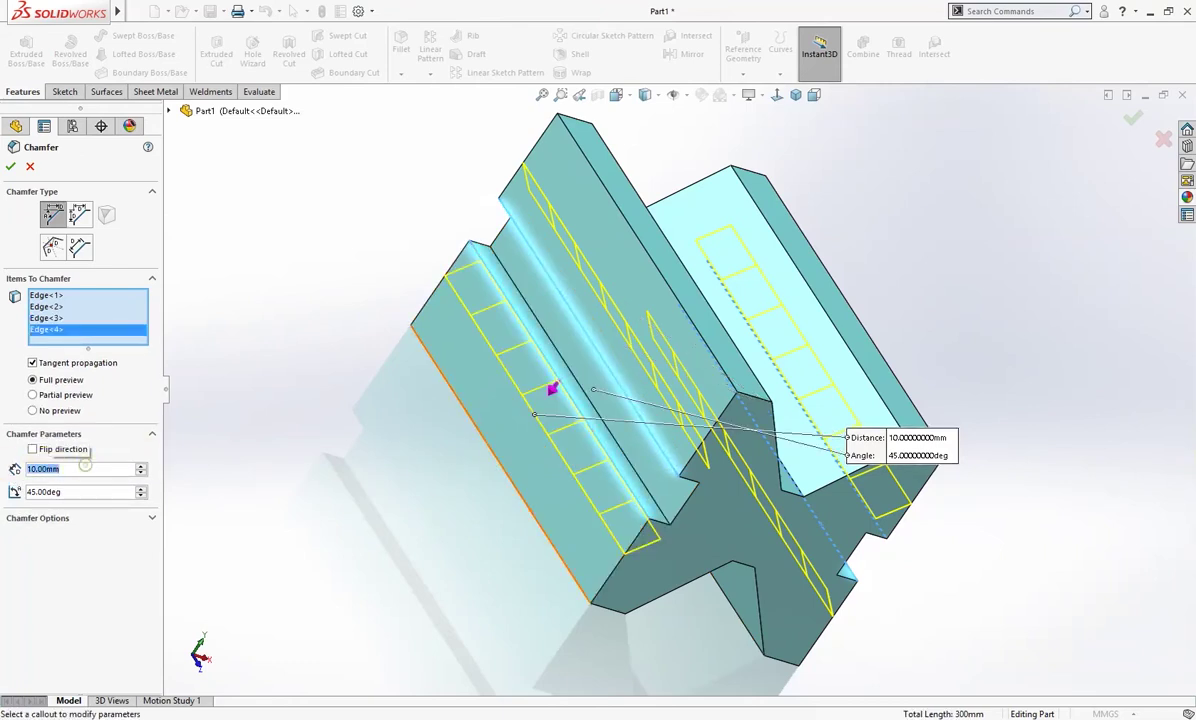
# Set the chamfer distance to 0.5 mm at 45° and apply Chamfer1
pyautogui.write('0.5')
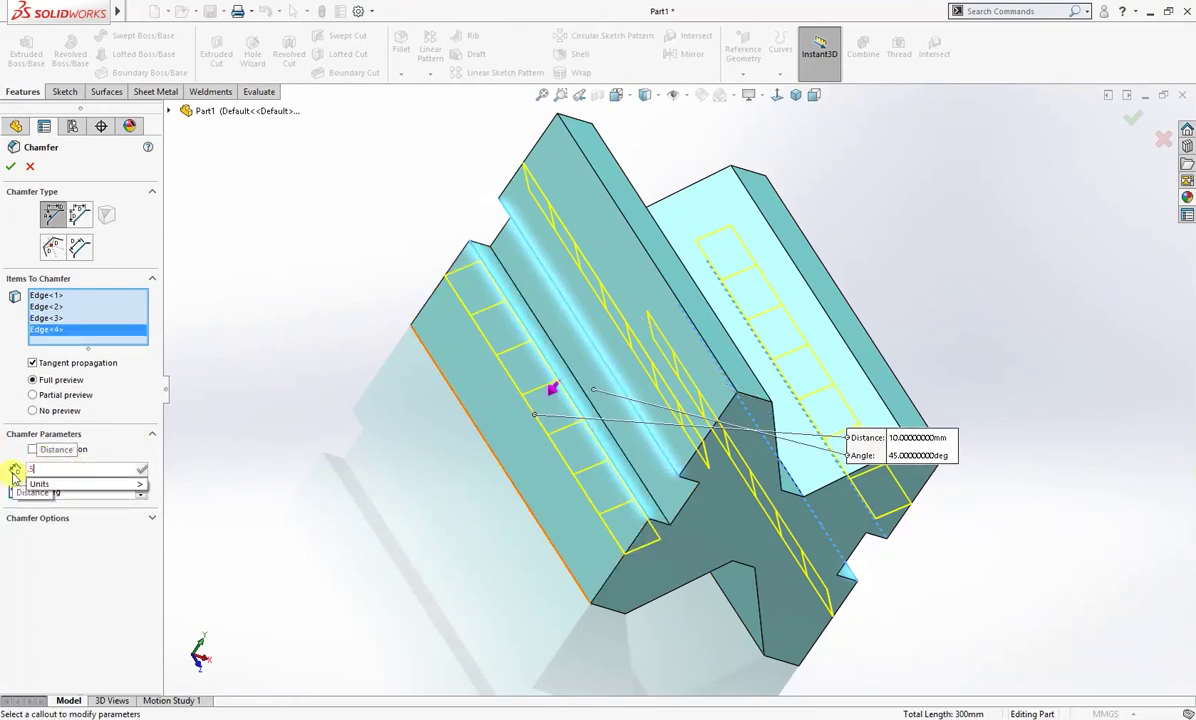
pyautogui.press('Return')
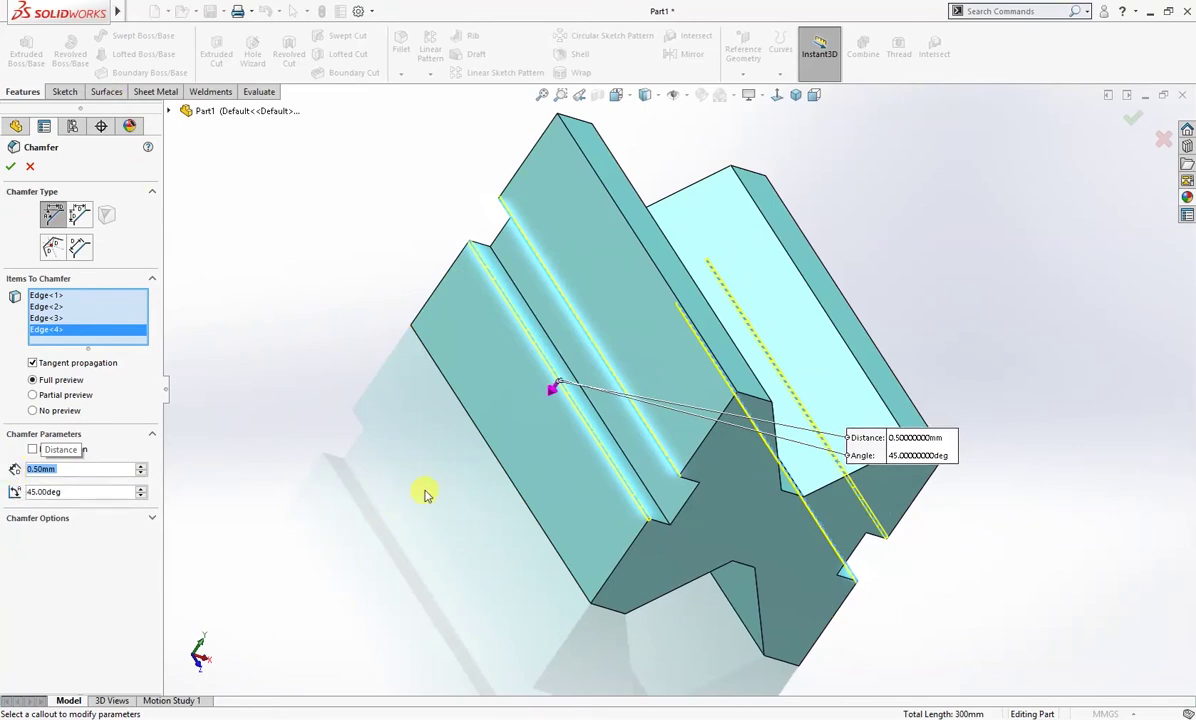
pyautogui.moveTo(424, 495); pyautogui.dragTo(326, 475, button='middle')
pyautogui.middleClick(326, 469)
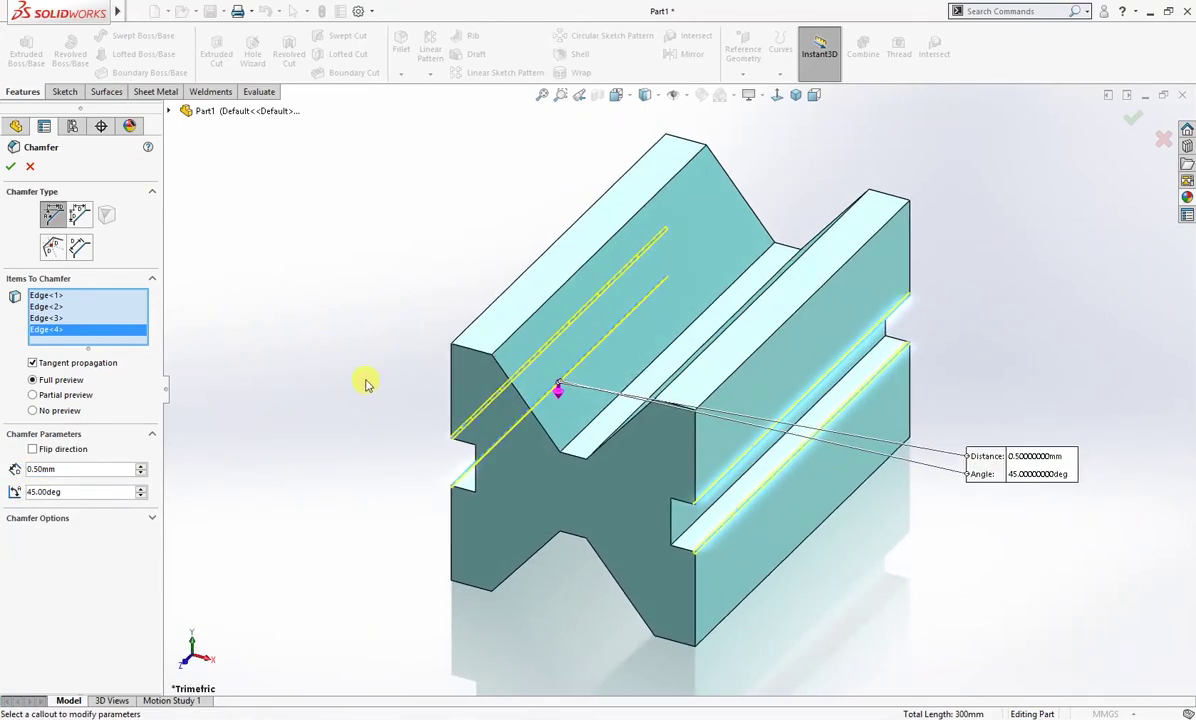
pyautogui.click(10, 170)
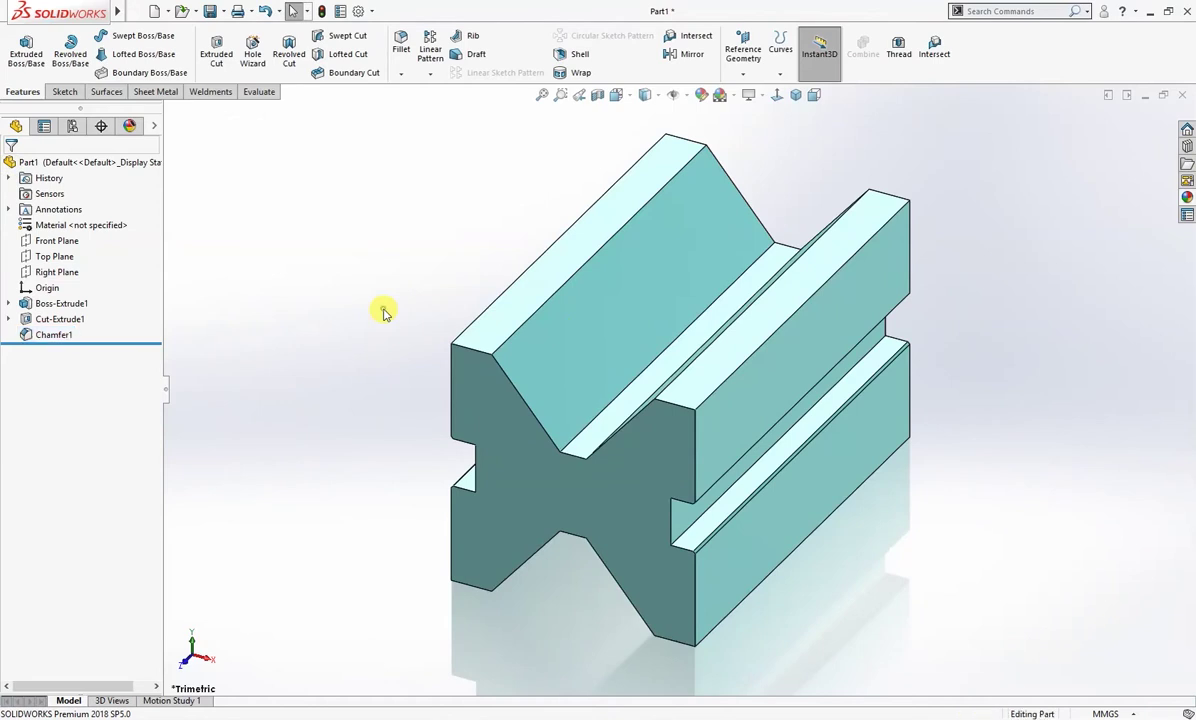
pyautogui.moveTo(382, 310); pyautogui.dragTo(344, 355, button='middle')
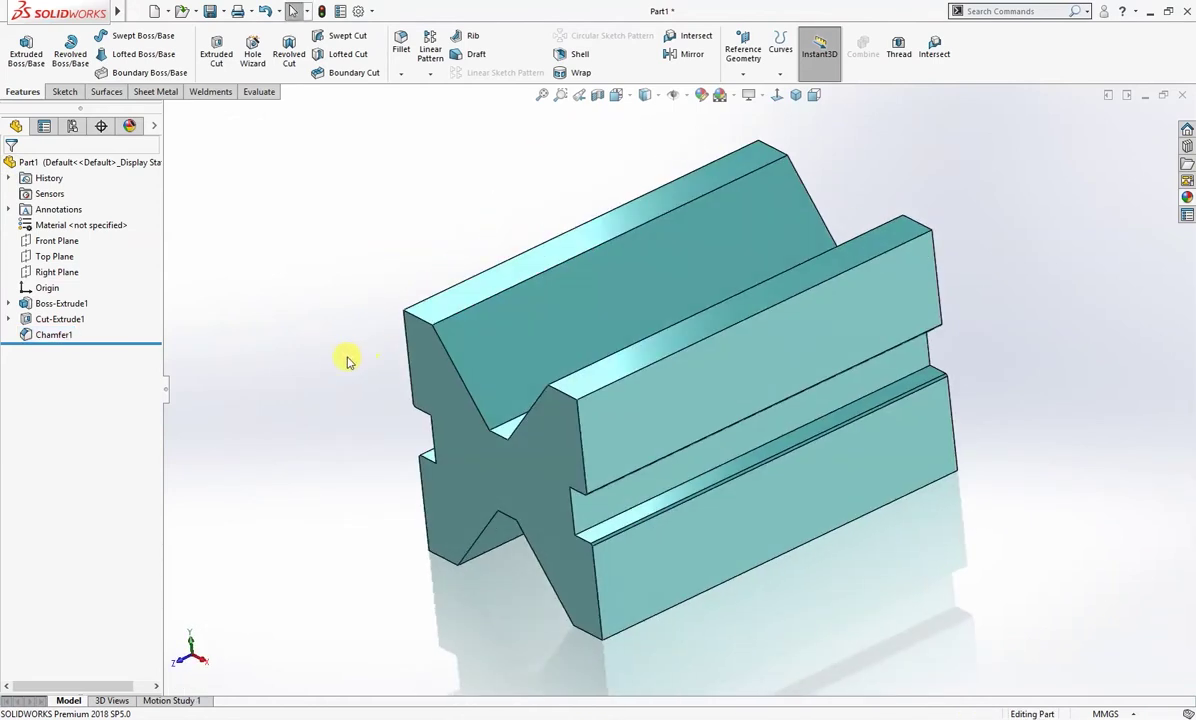
pyautogui.middleClick(392, 307)
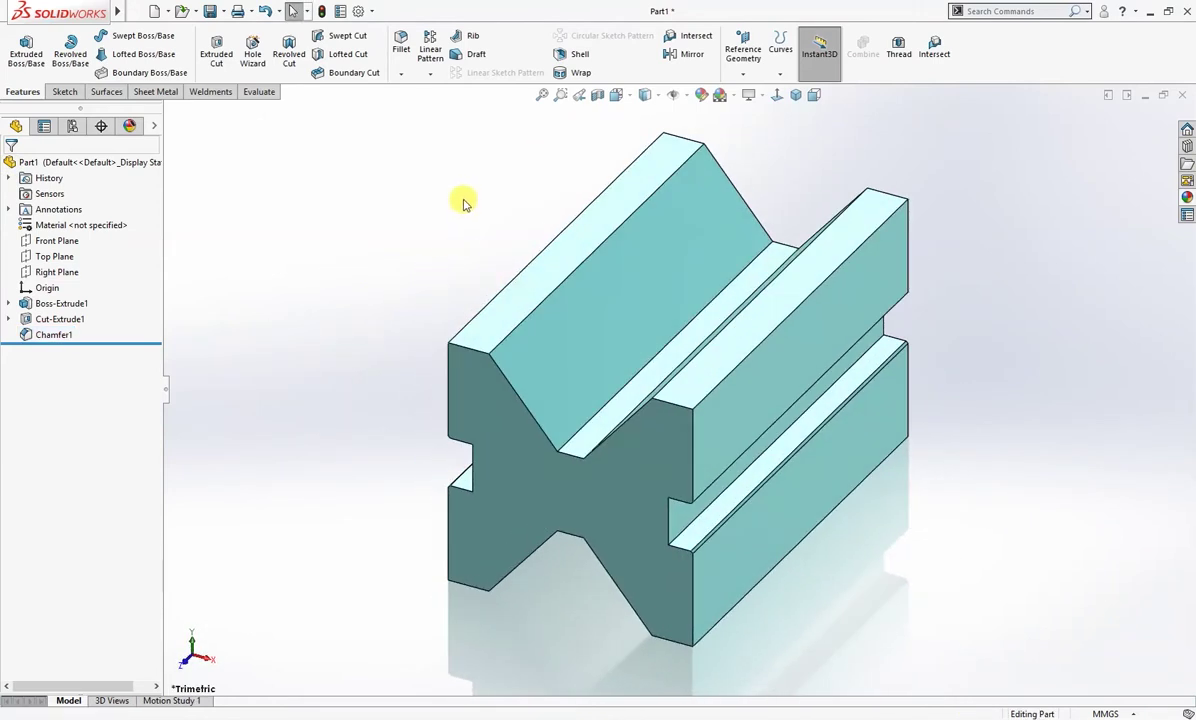
# Save the part as 'V Block.SLDPRT' on the Desktop
pyautogui.click(210, 11)
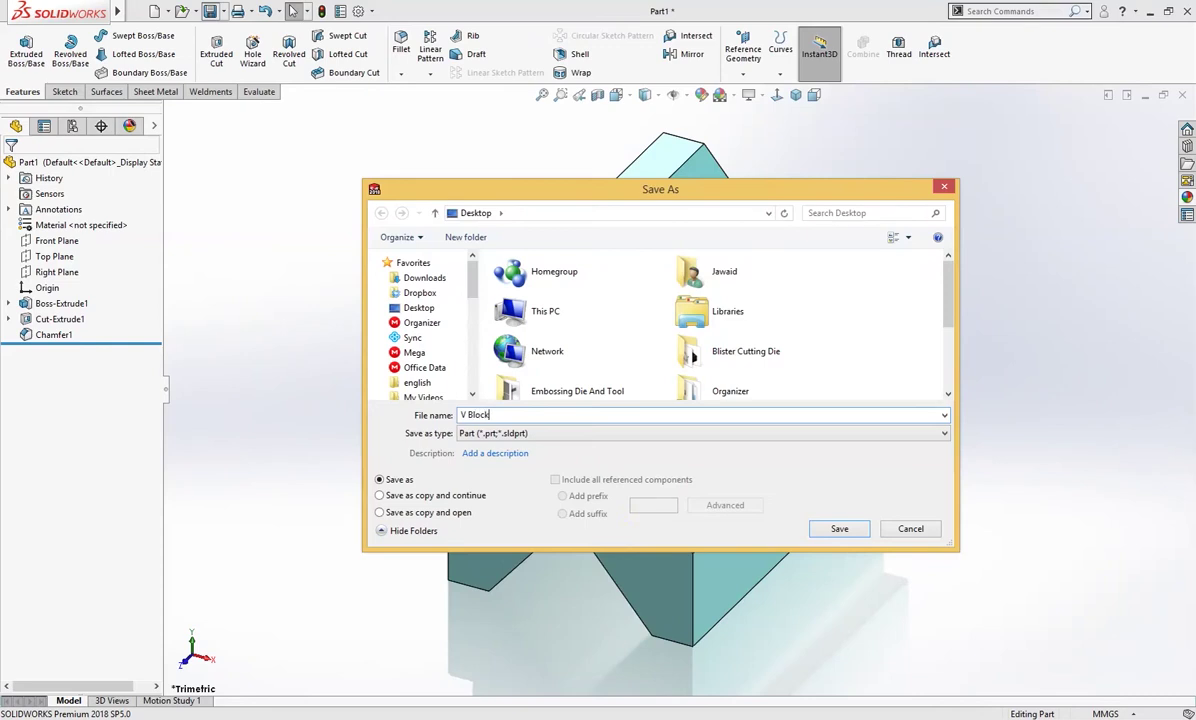
pyautogui.click(846, 529)
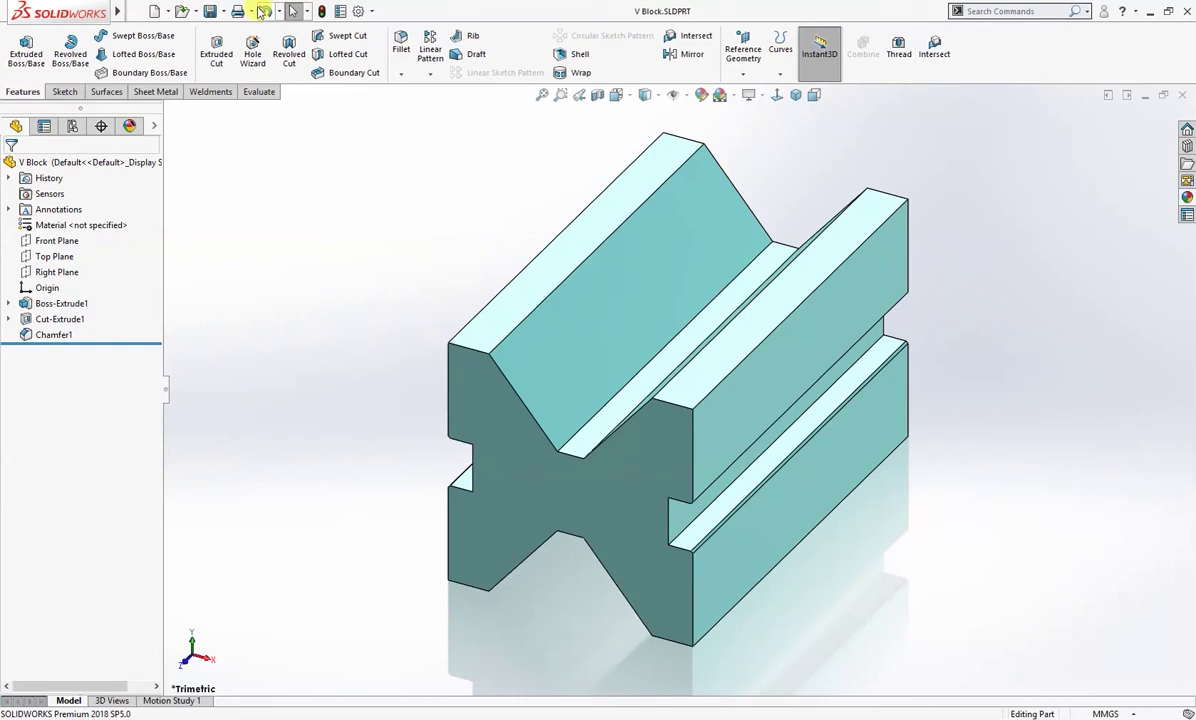
# Create a new part from the Custom 2018 template and sketch on the Front Plane
pyautogui.click(155, 12)
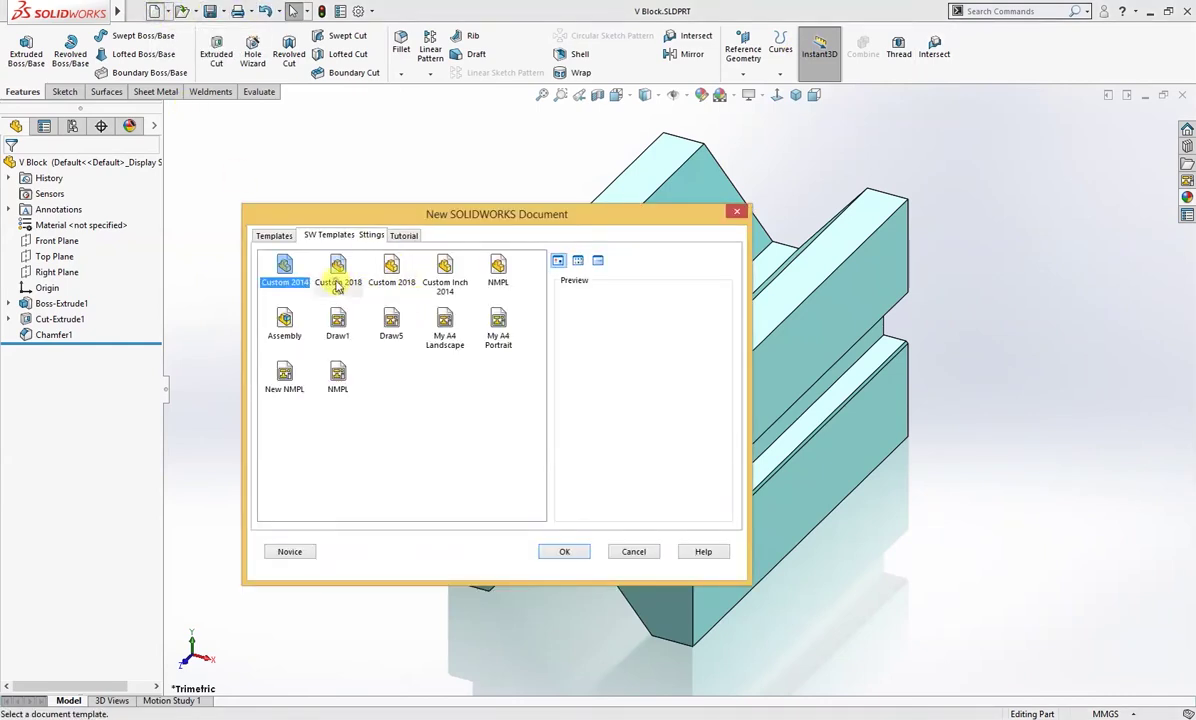
pyautogui.click(338, 285)
pyautogui.click(562, 552)
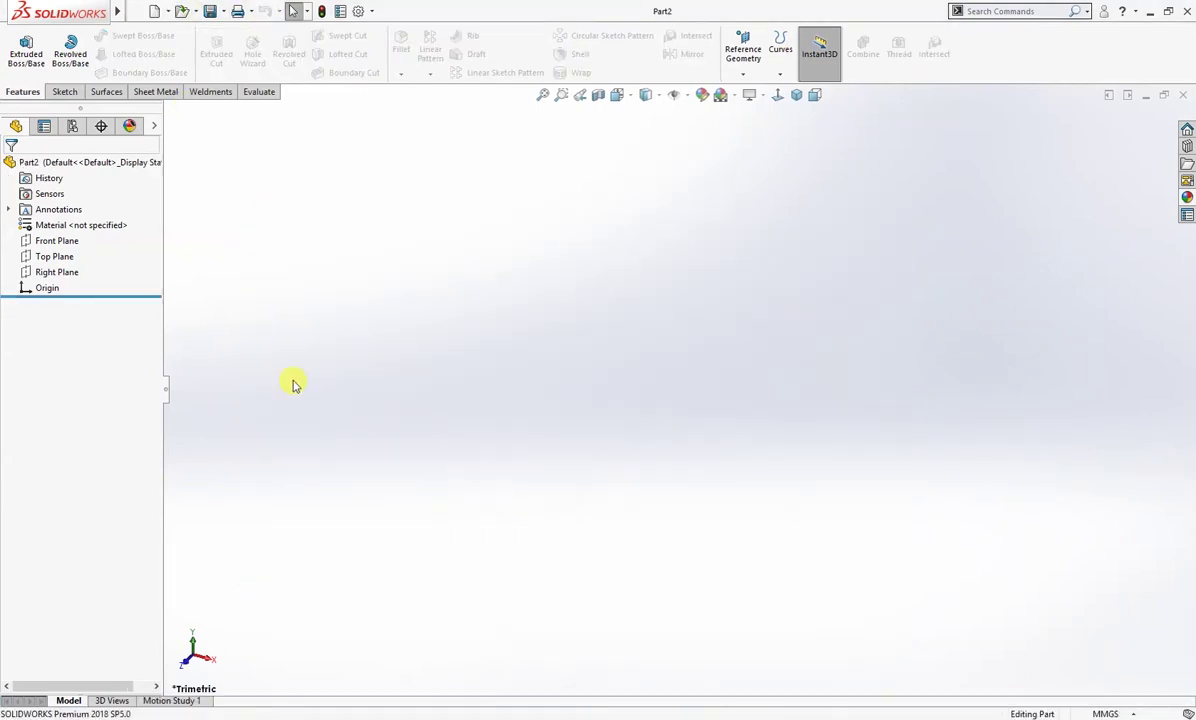
pyautogui.click(80, 241)
pyautogui.click(88, 224)
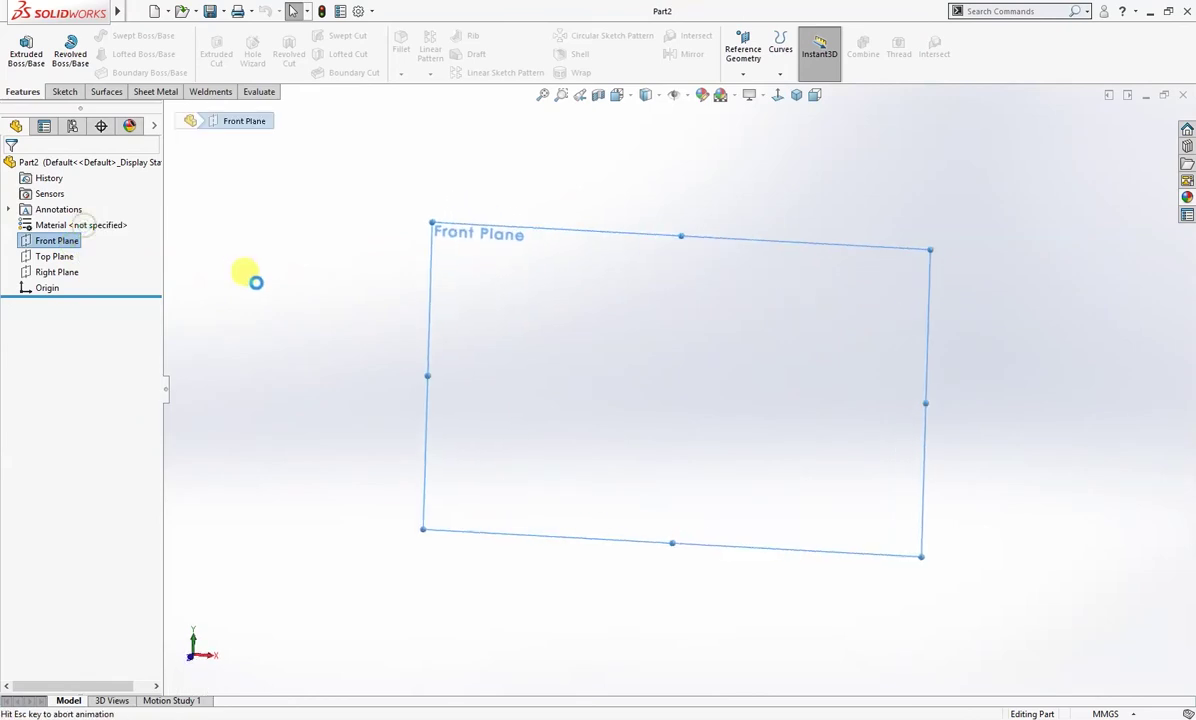
# Draw two concentric circles centred on the origin, a smaller inner and larger outer
pyautogui.moveTo(600, 355); pyautogui.dragTo(681, 352, button='right')
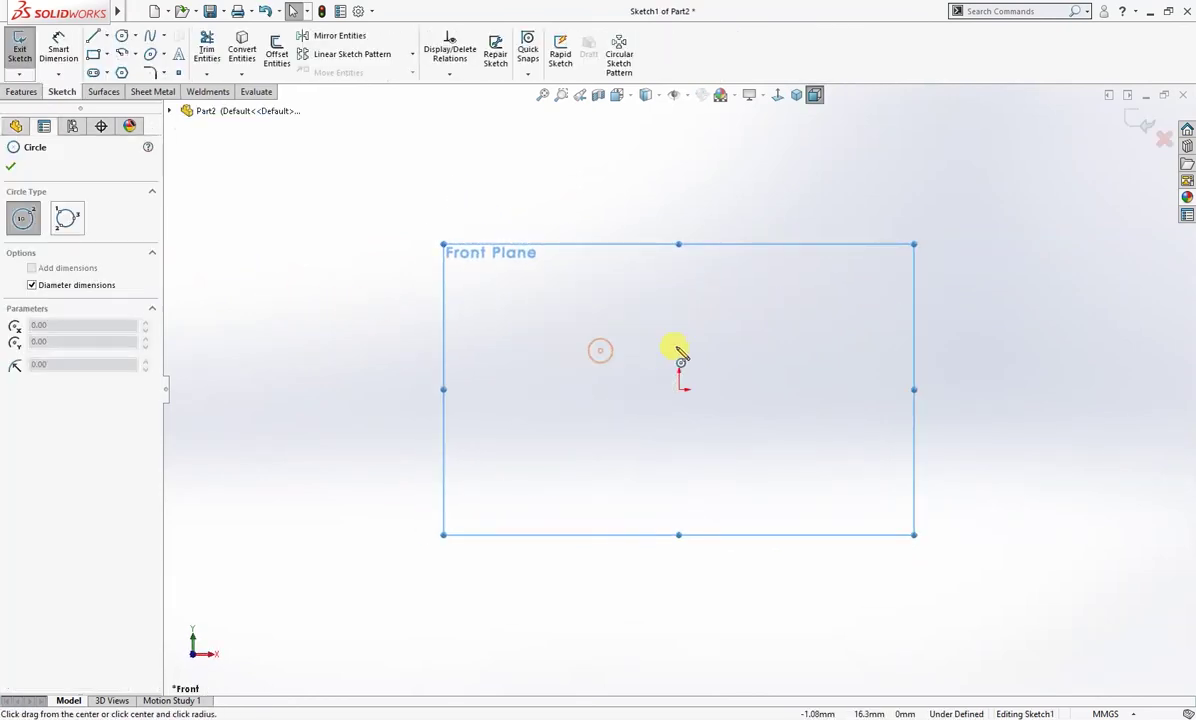
pyautogui.click(681, 390)
pyautogui.click(738, 333)
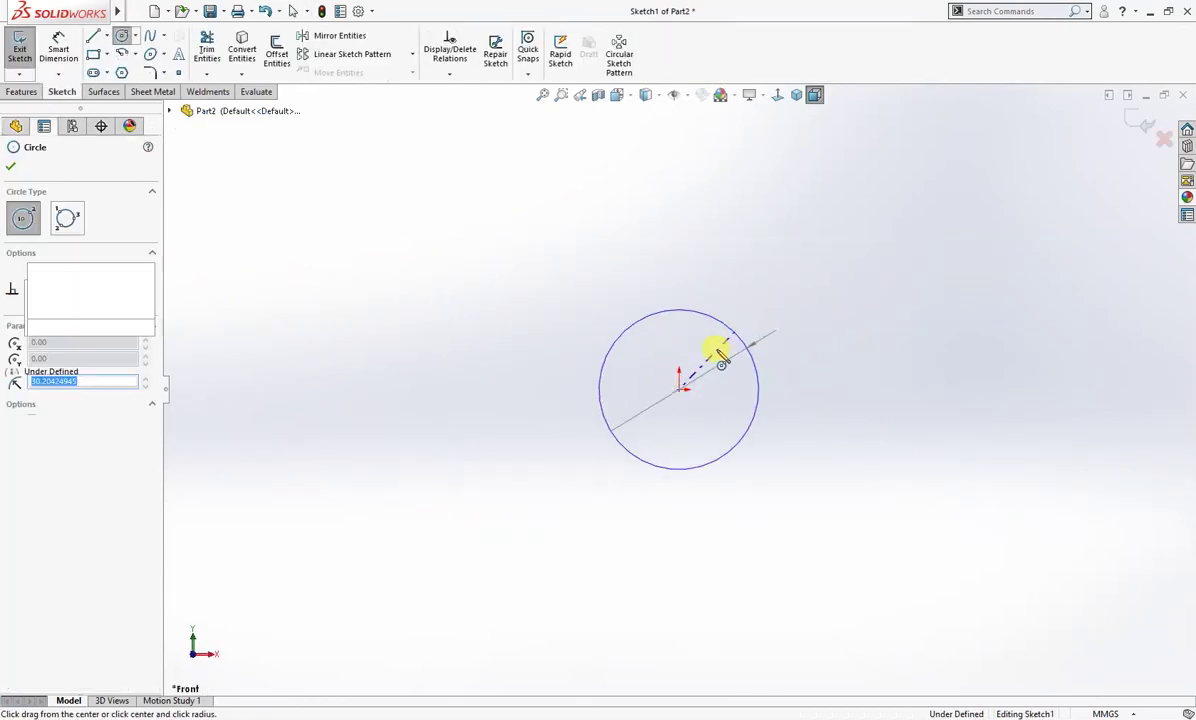
pyautogui.click(681, 390)
pyautogui.click(804, 370)
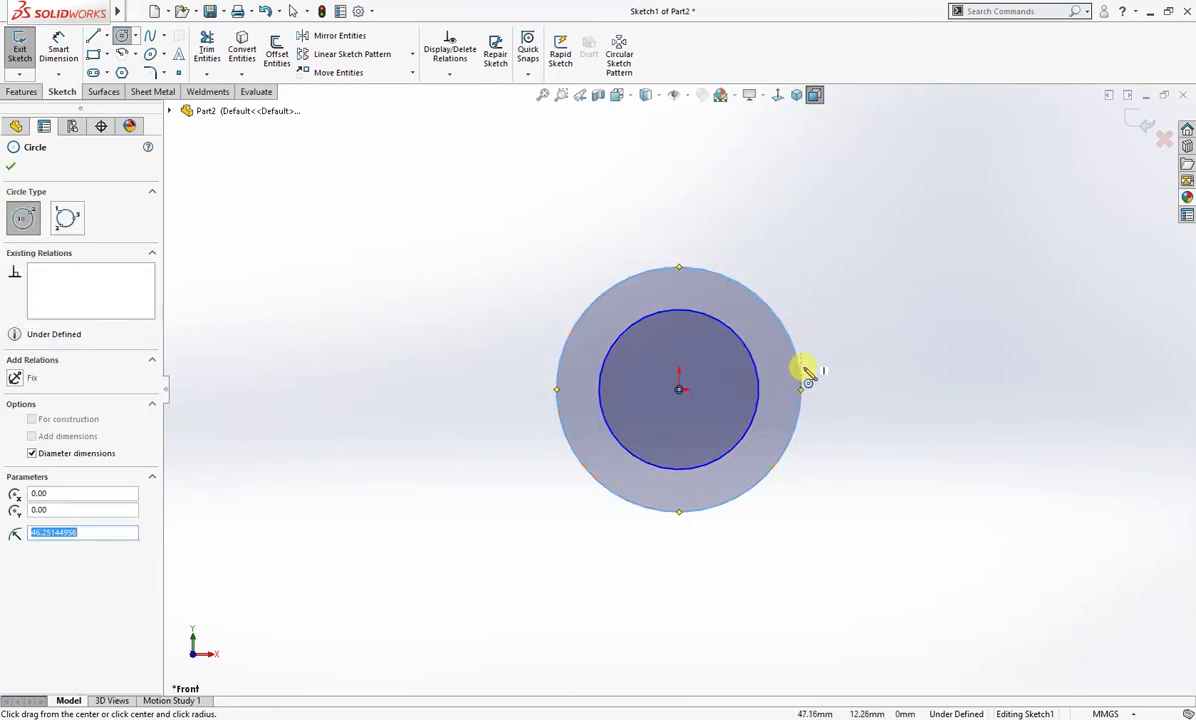
# Add a horizontal construction line through the origin and trim away the circles' lower halves
pyautogui.moveTo(953, 406); pyautogui.dragTo(902, 395, button='right')
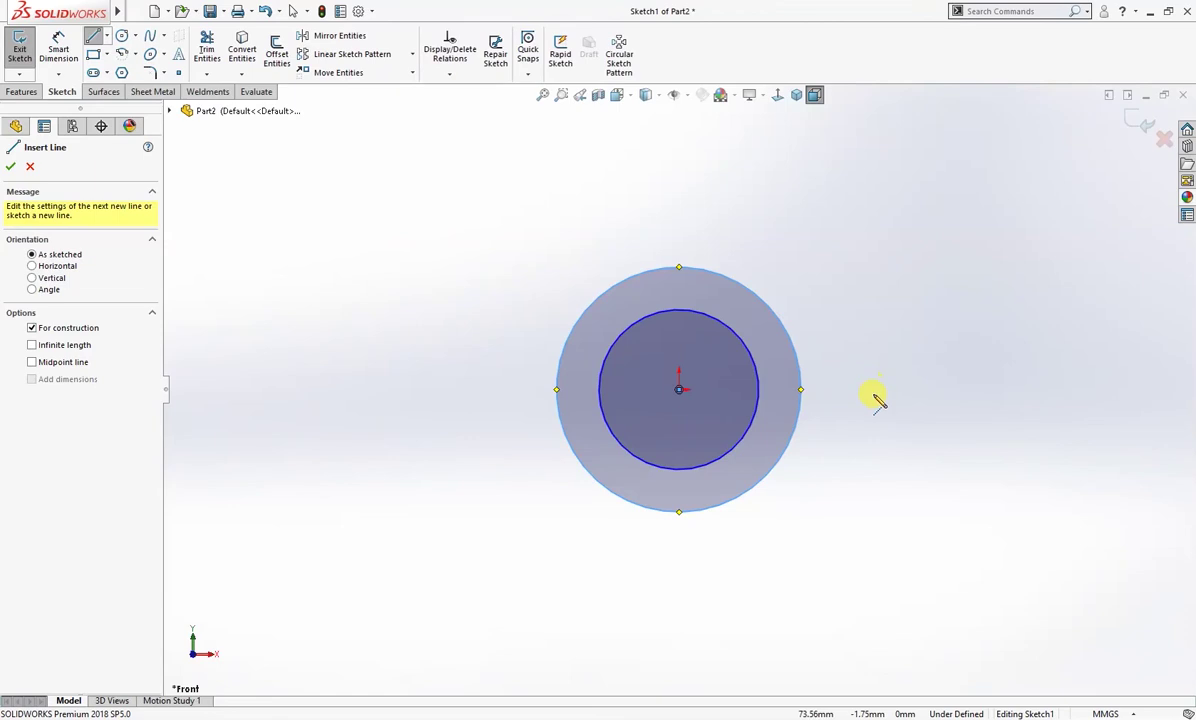
pyautogui.click(873, 394)
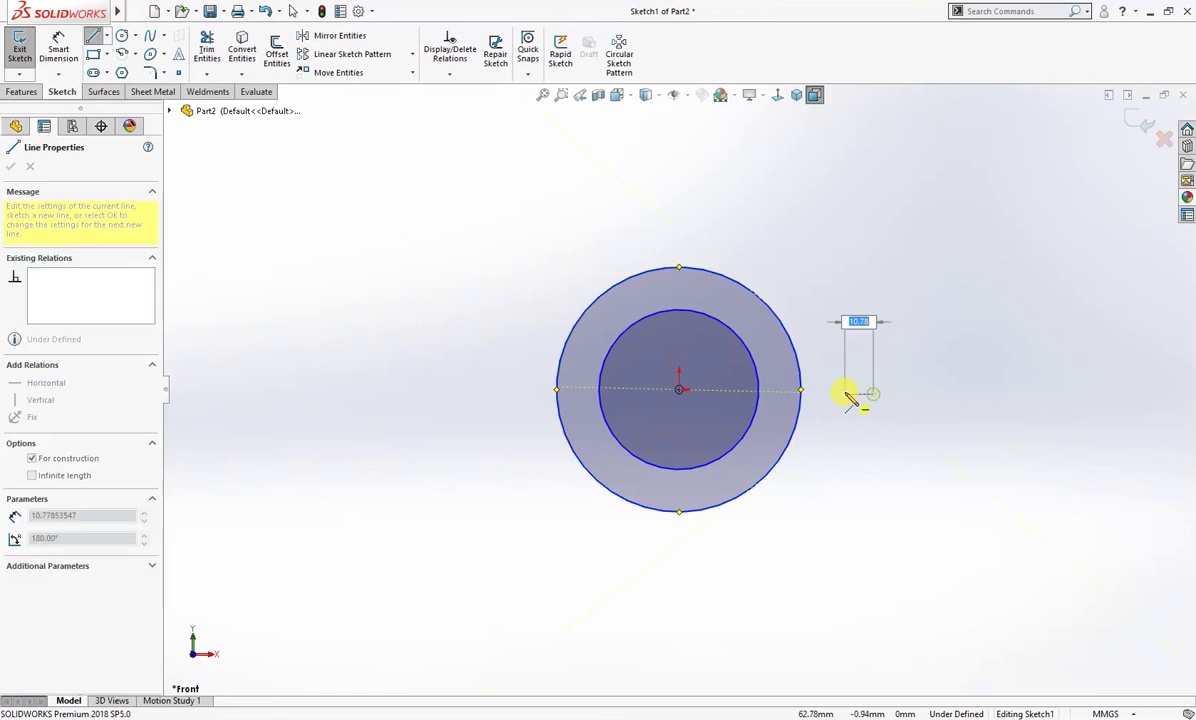
pyautogui.click(458, 385)
pyautogui.press('Escape')
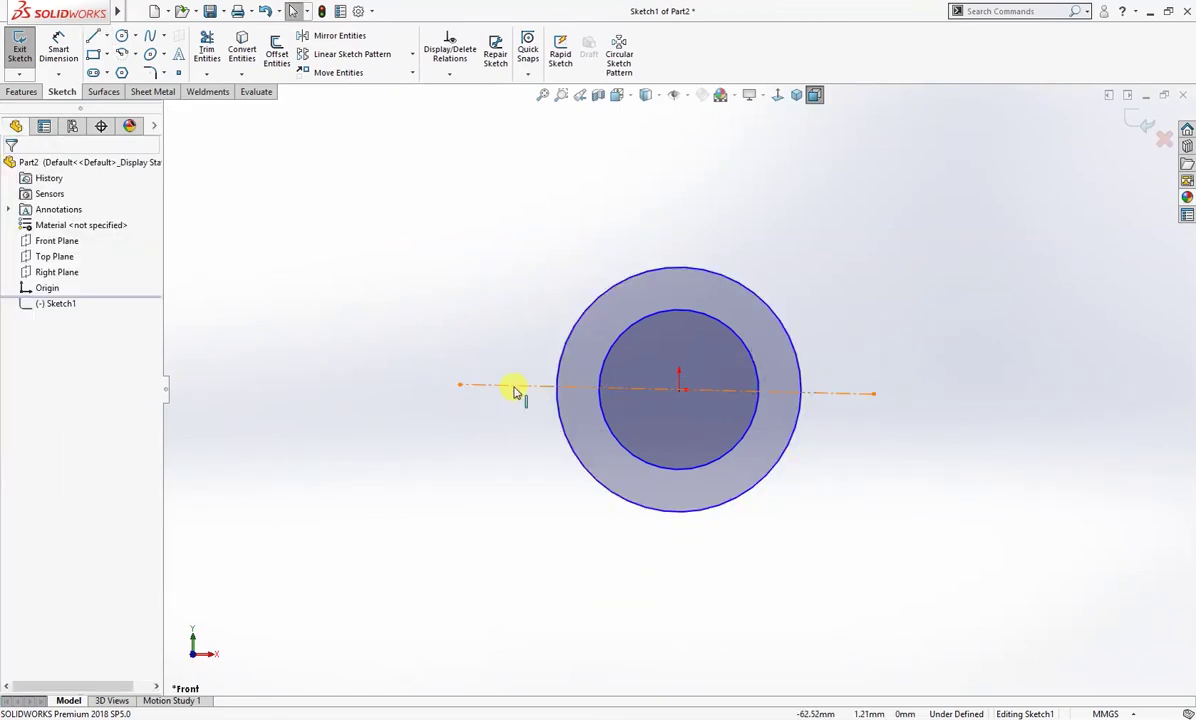
pyautogui.click(514, 388)
pyautogui.click(552, 323)
pyautogui.press('Escape')
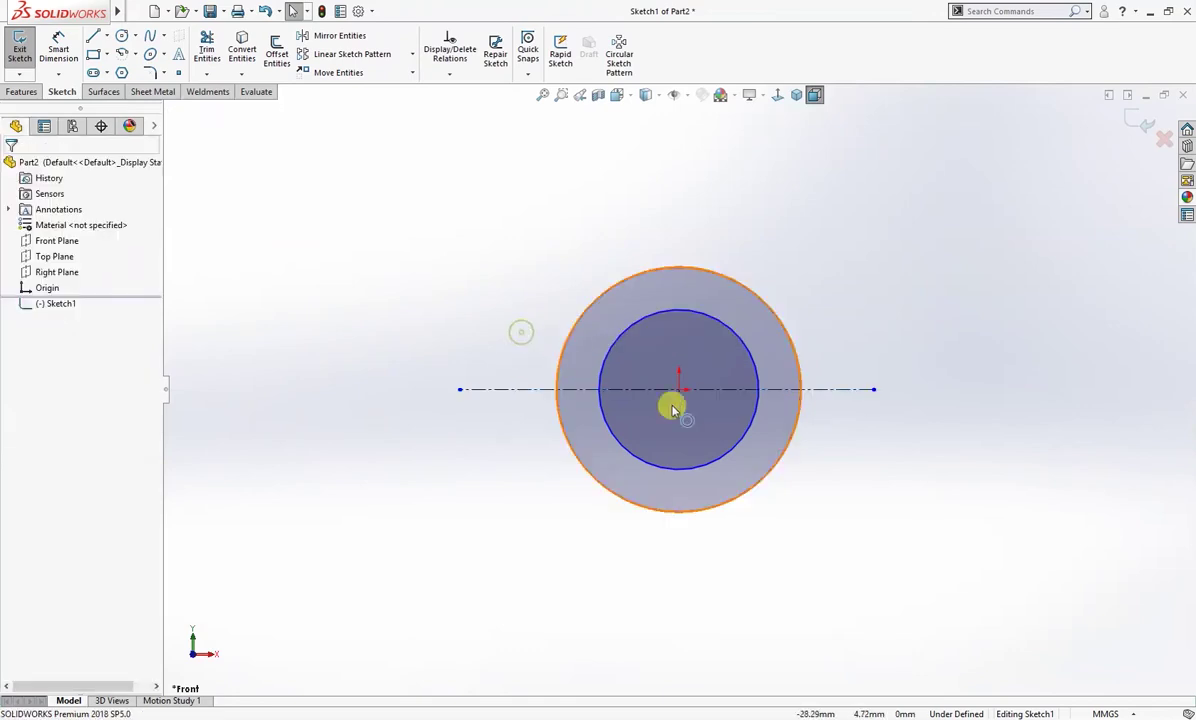
pyautogui.click(680, 390)
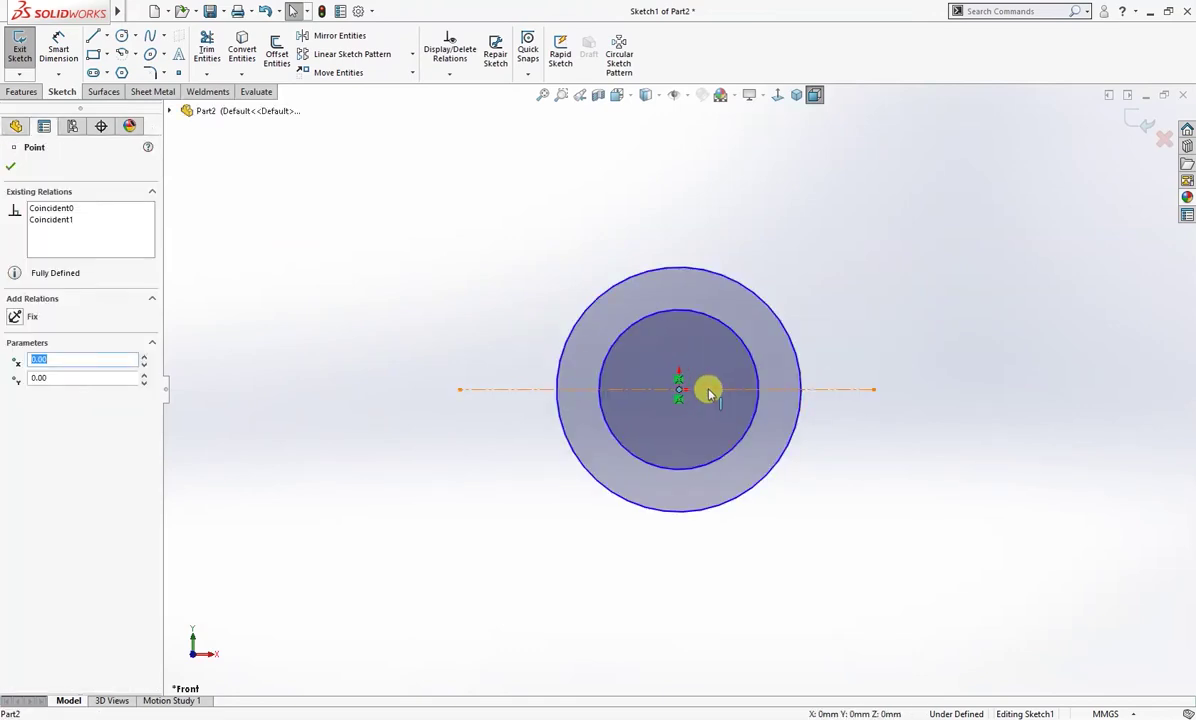
pyautogui.press('Escape')
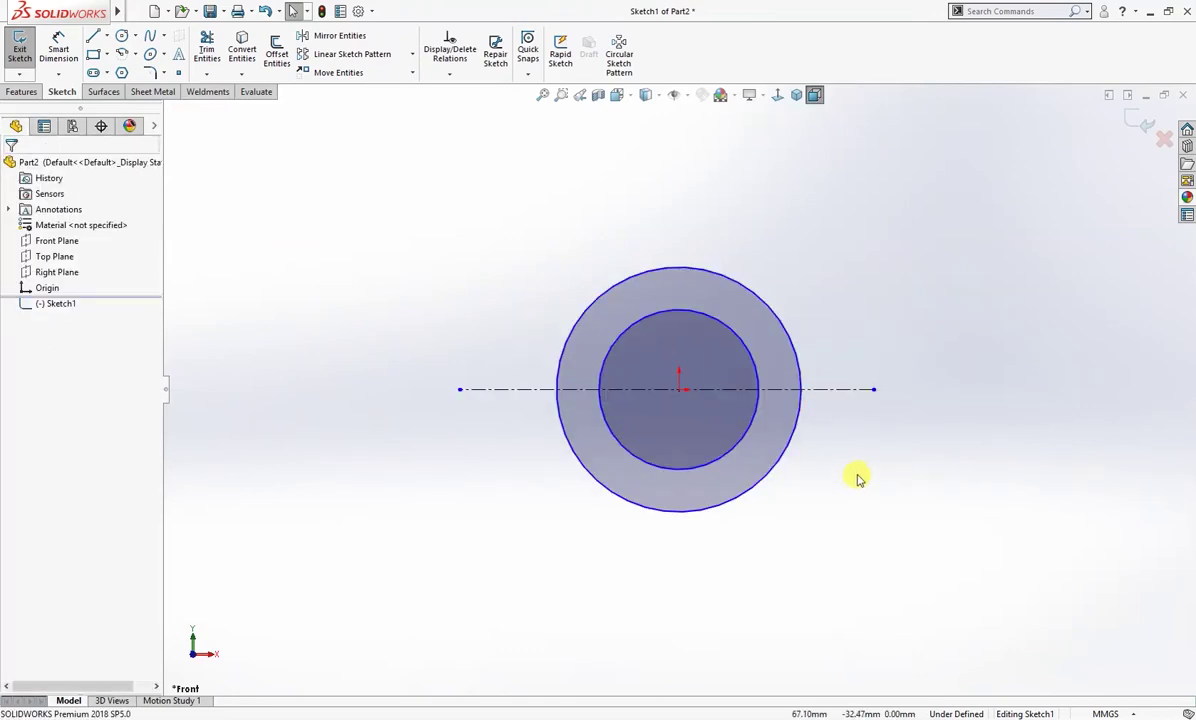
pyautogui.press('t')
pyautogui.moveTo(868, 497); pyautogui.dragTo(660, 424)
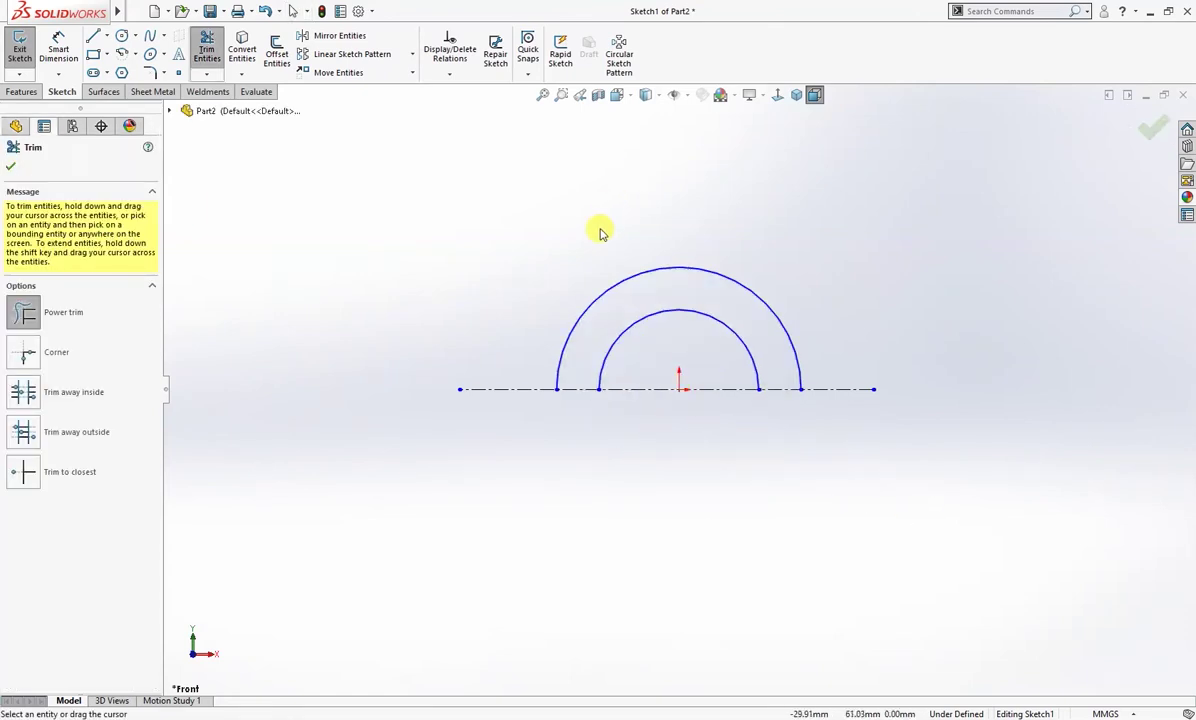
# Draw a corner rectangle above the outer arc with its lower corner coincident to the arc
pyautogui.press('Escape')
pyautogui.press('r')
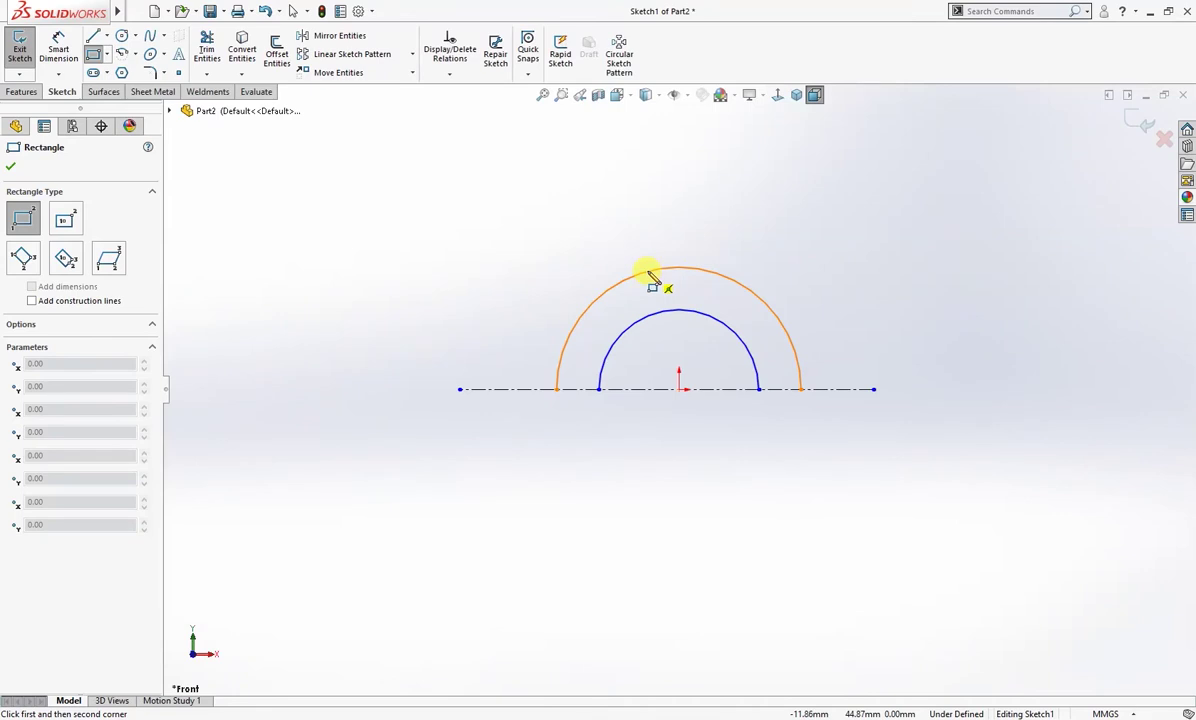
pyautogui.click(647, 250)
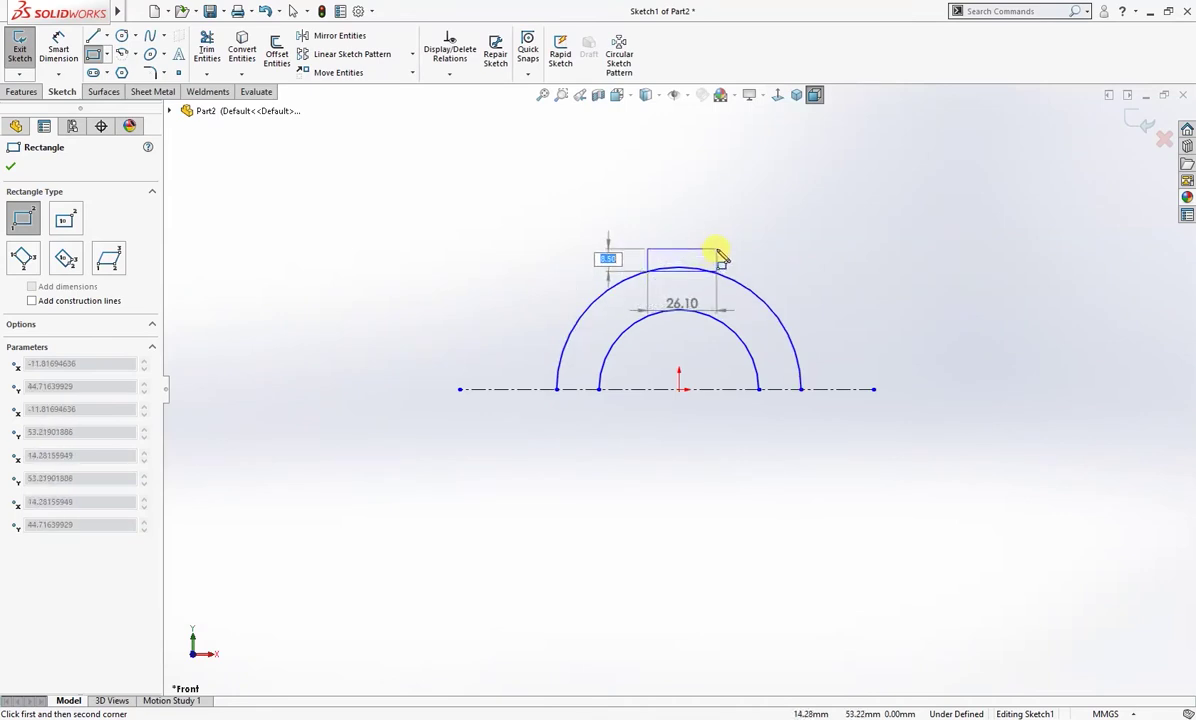
pyautogui.click(716, 268)
pyautogui.press('Escape')
pyautogui.scroll(-2, 730, 268)
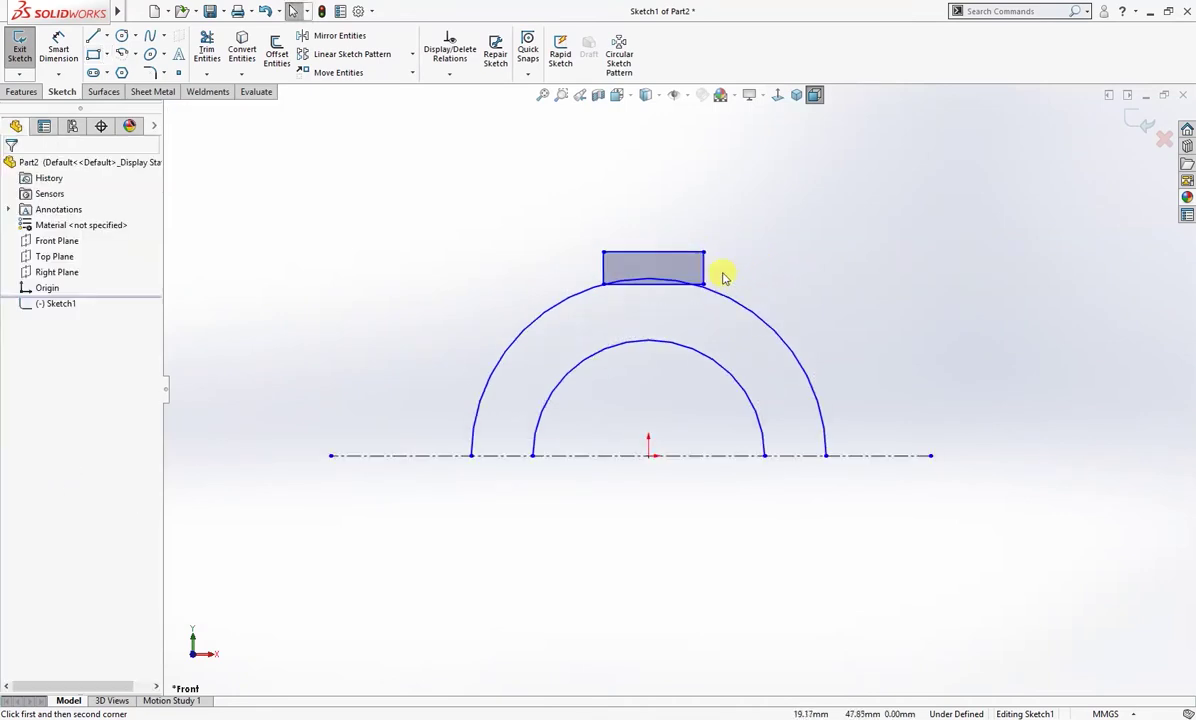
pyautogui.scroll(-2, 724, 278)
pyautogui.click(697, 295)
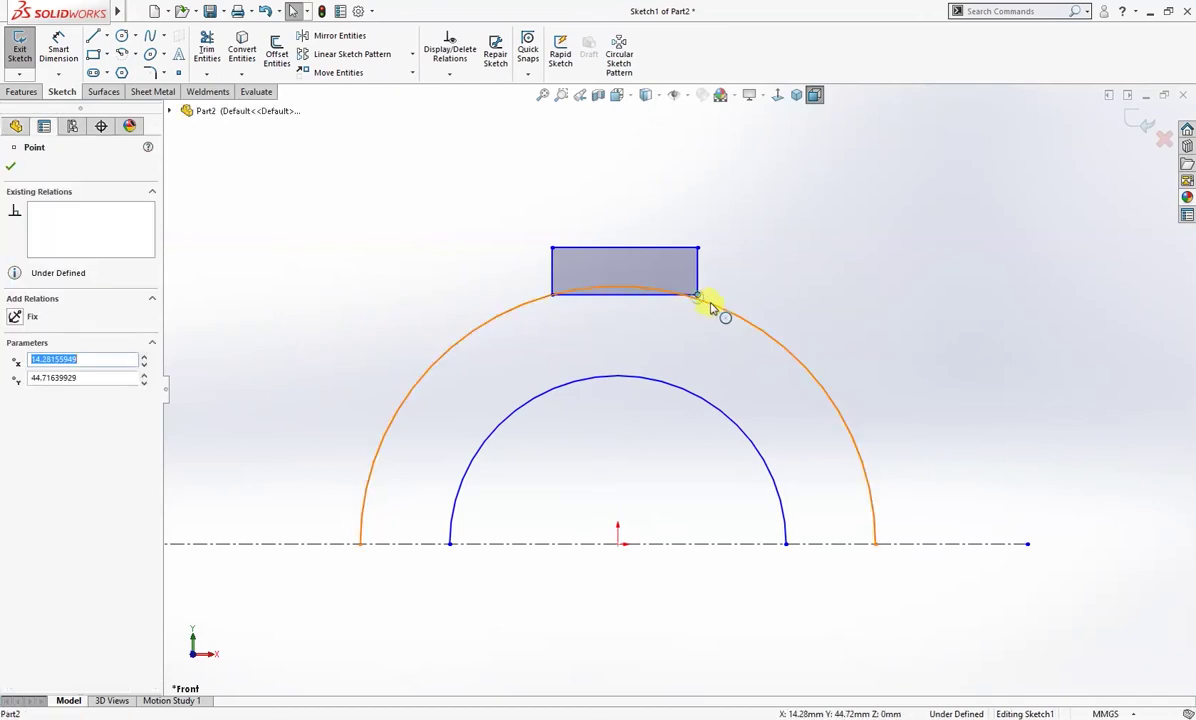
pyautogui.keyDown('ctrl'); pyautogui.click(724, 305); pyautogui.keyUp('ctrl')
pyautogui.click(795, 243)
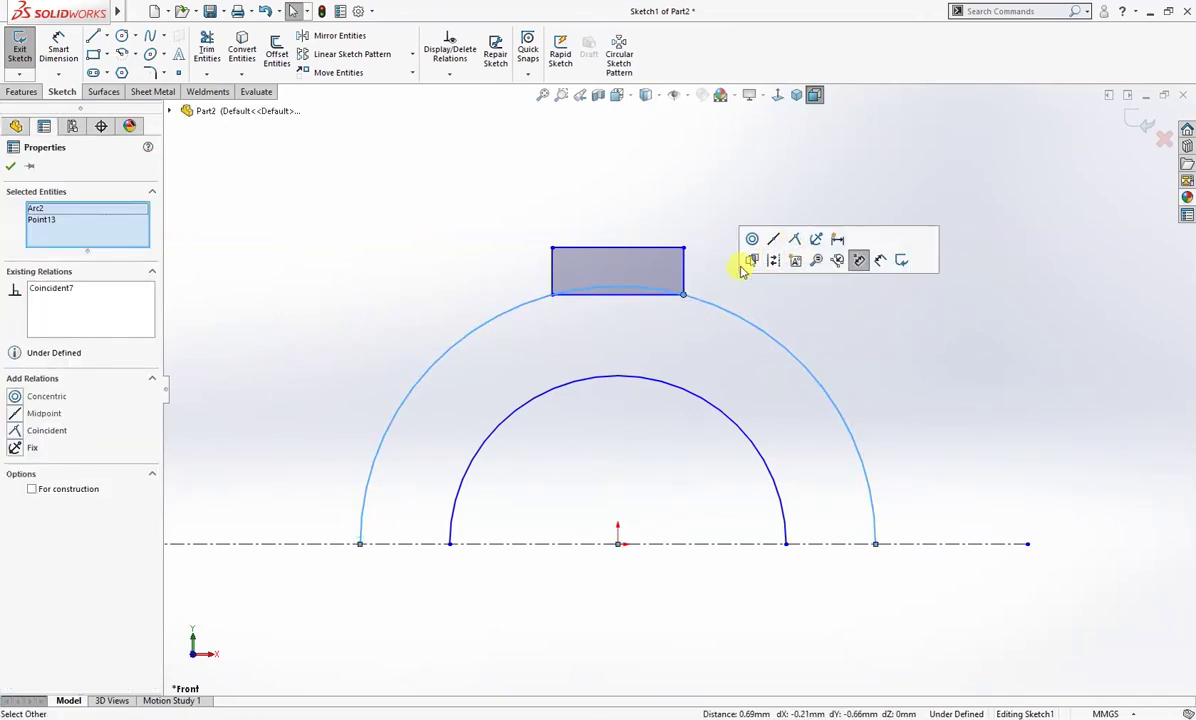
# Dimension the rectangle's width to 24 mm
pyautogui.moveTo(760, 300); pyautogui.dragTo(765, 241, button='right')
pyautogui.click(648, 255)
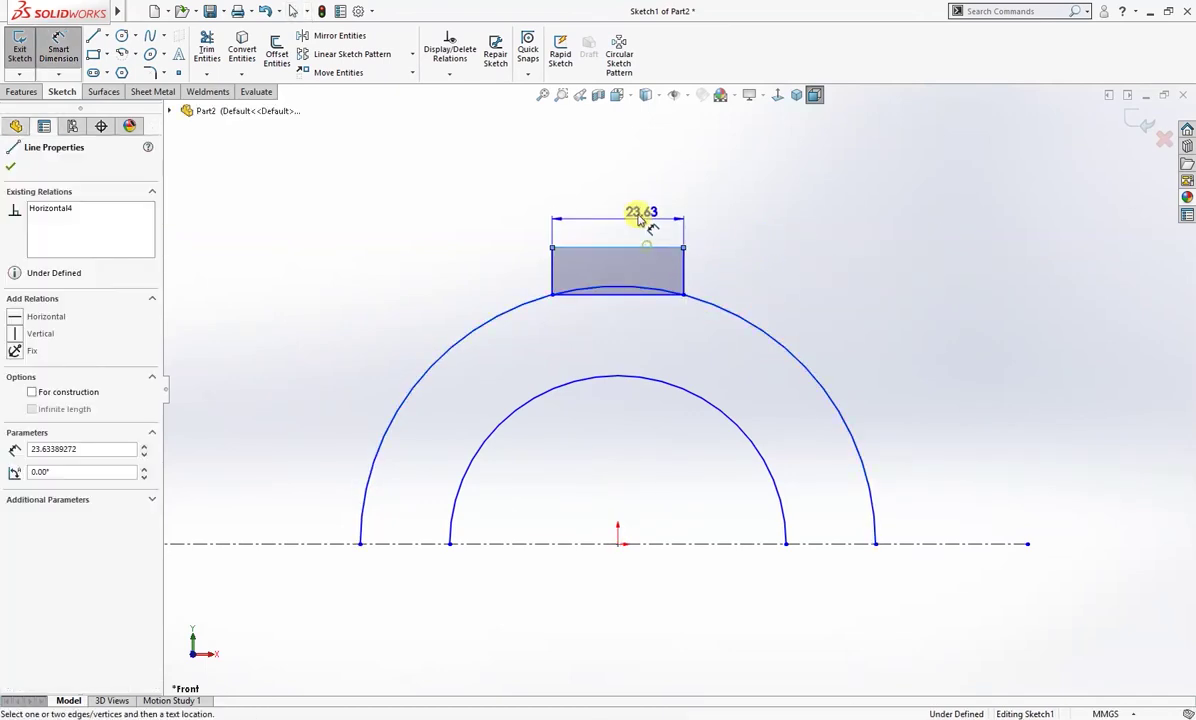
pyautogui.click(622, 214)
pyautogui.write('24')
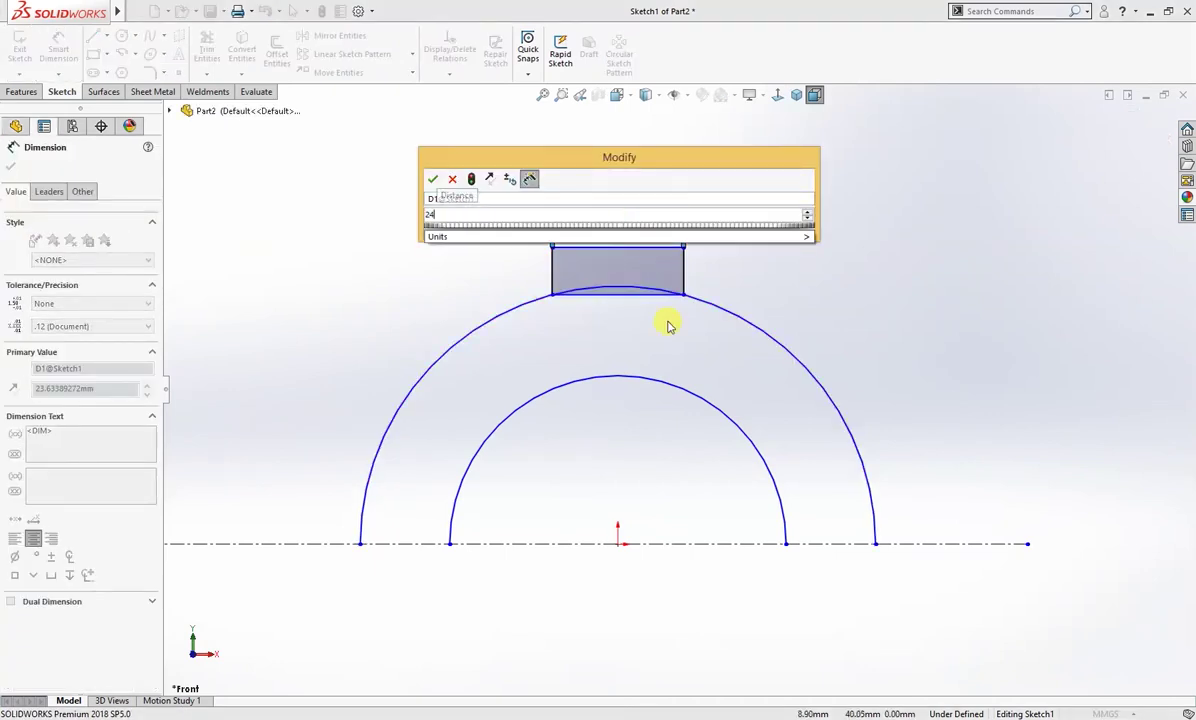
pyautogui.press('Return')
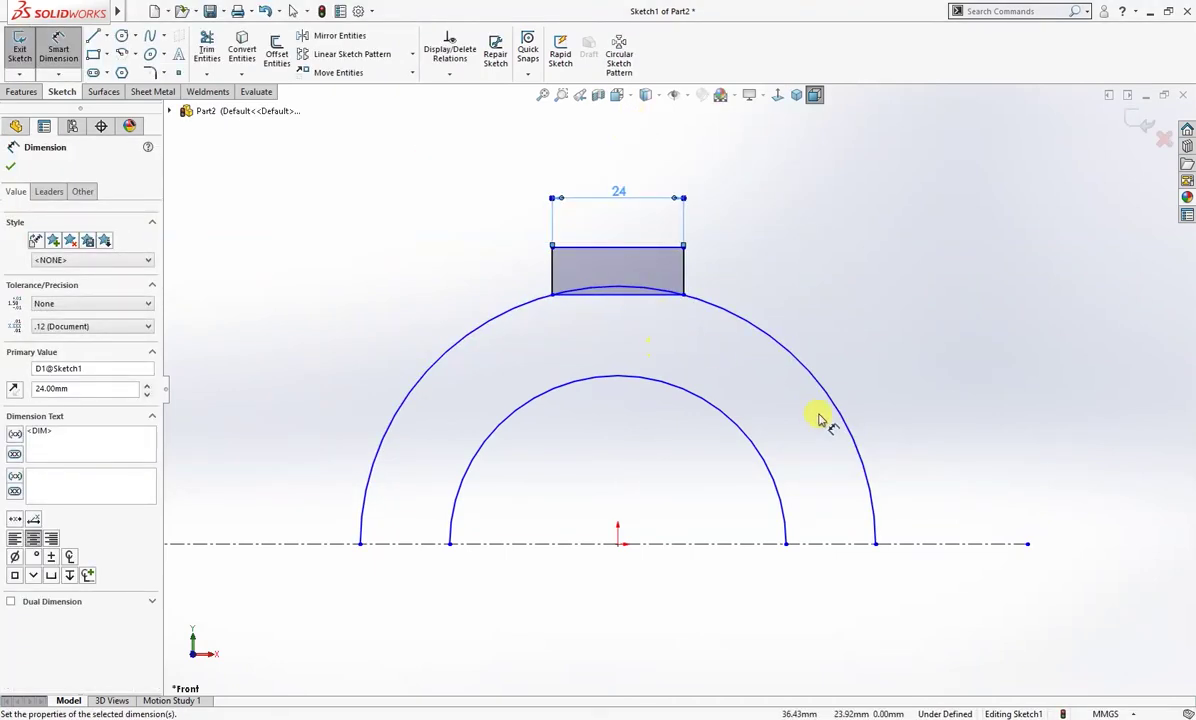
pyautogui.press('z')
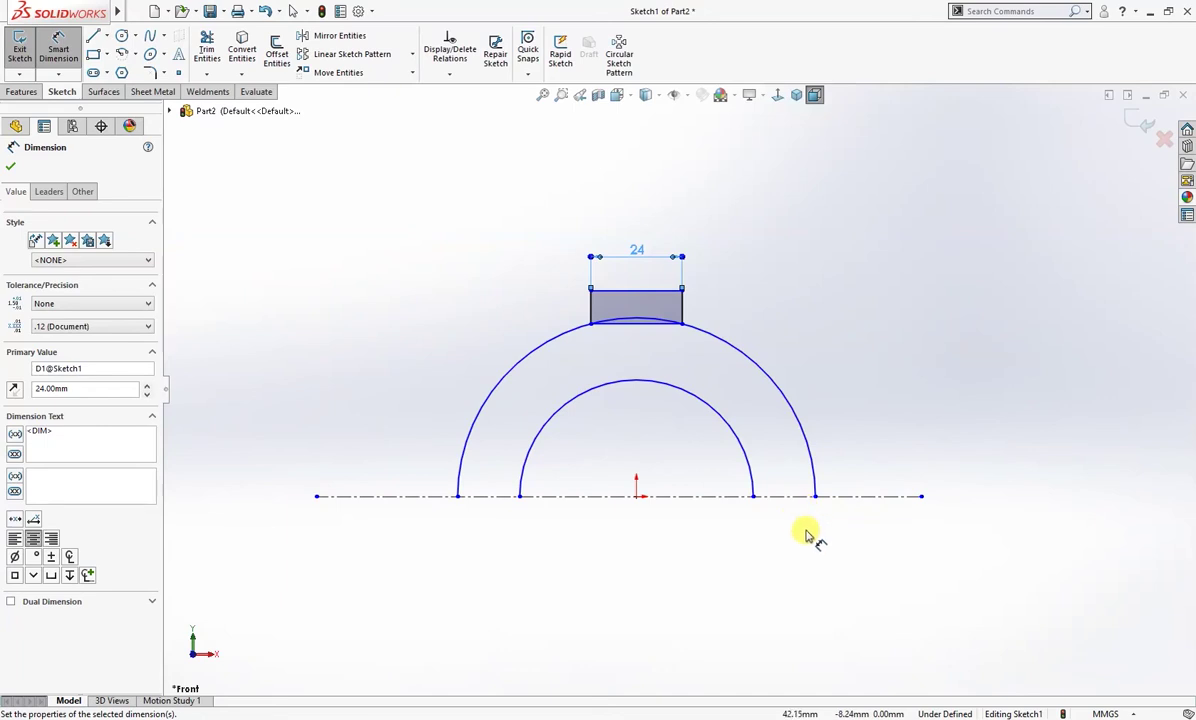
pyautogui.press('l')
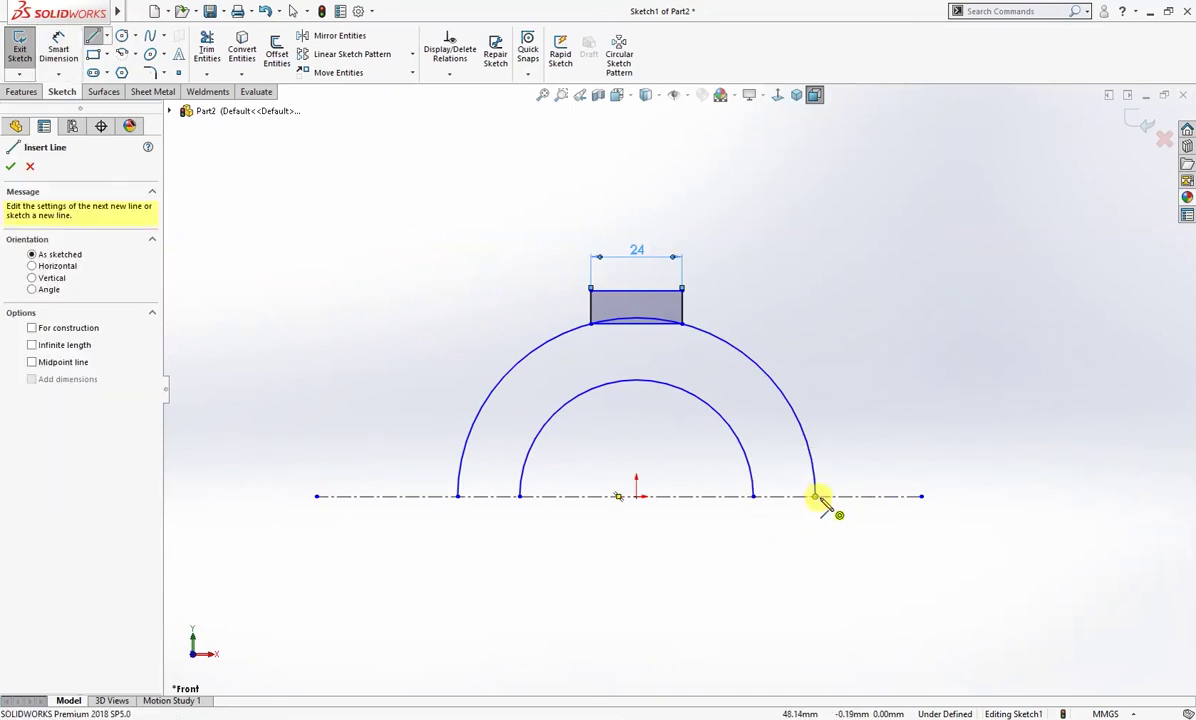
# Draw a stepped chain of vertical and horizontal lines below the centreline from the outer arc's right end
pyautogui.click(816, 497)
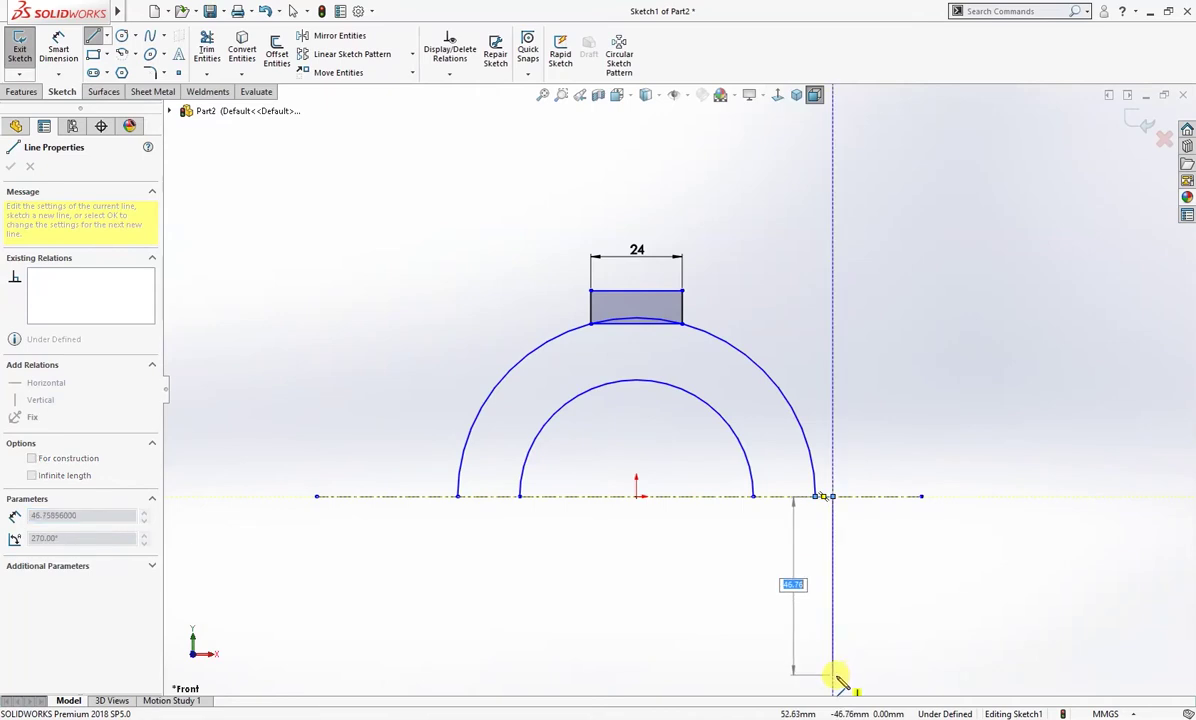
pyautogui.click(833, 676)
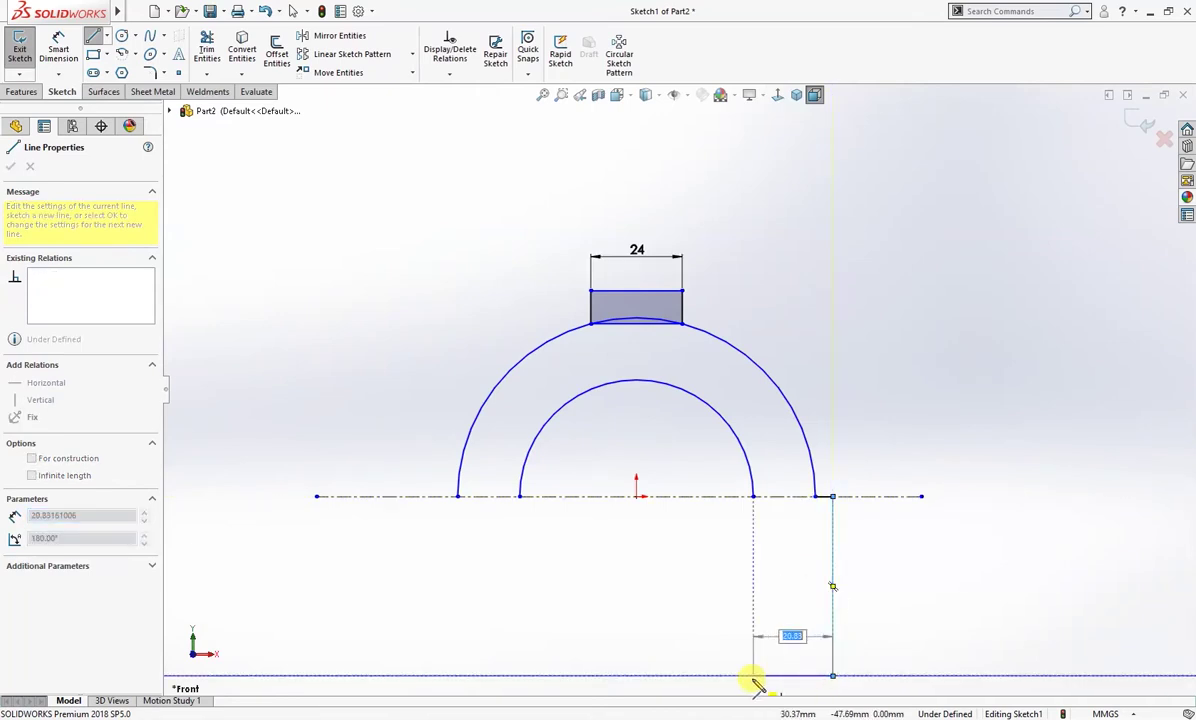
pyautogui.click(755, 645)
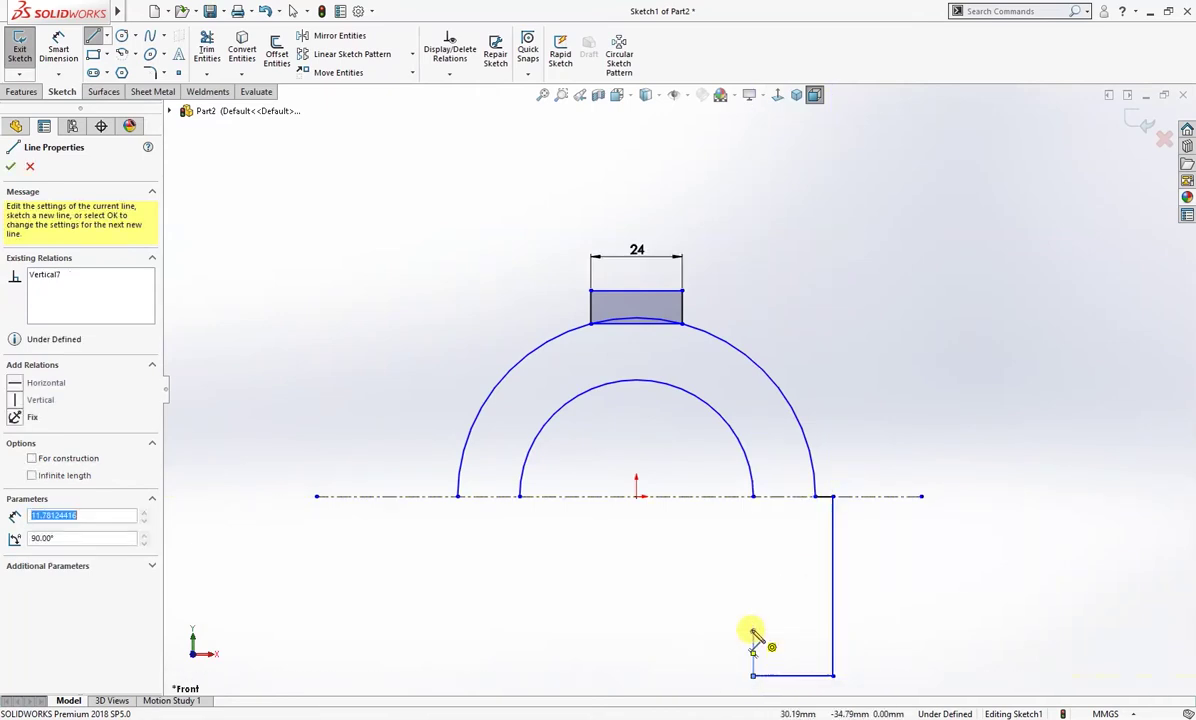
pyautogui.click(783, 633)
pyautogui.click(784, 631)
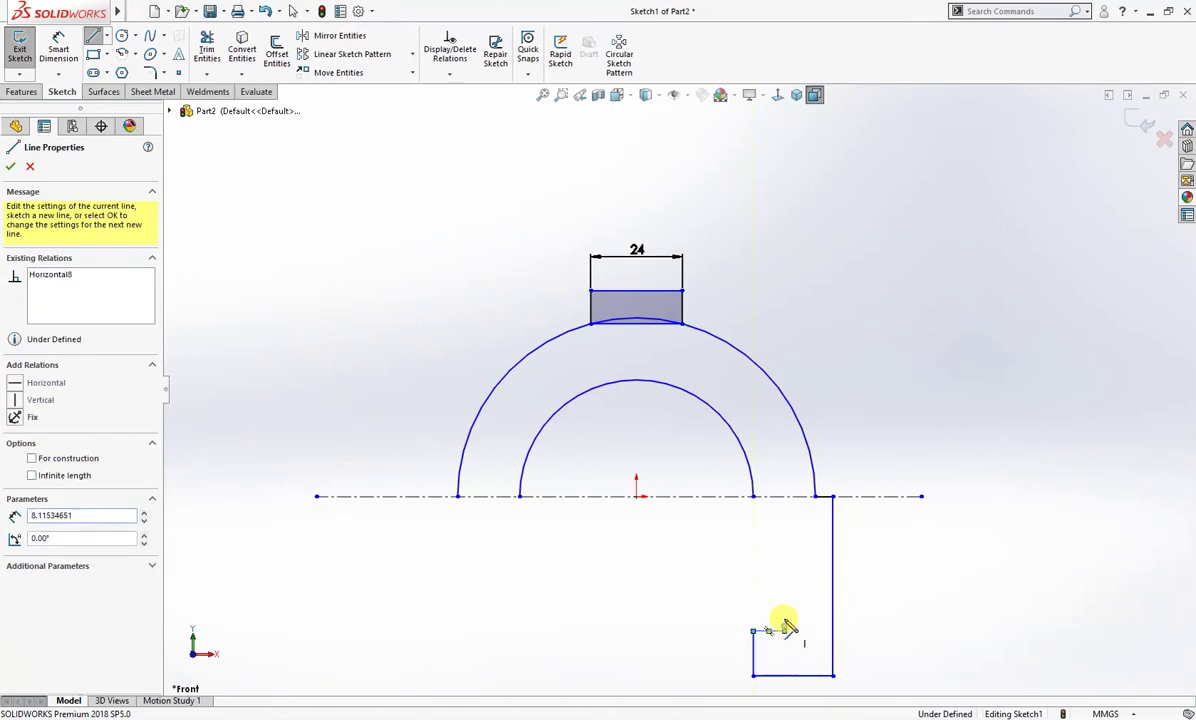
pyautogui.click(784, 496)
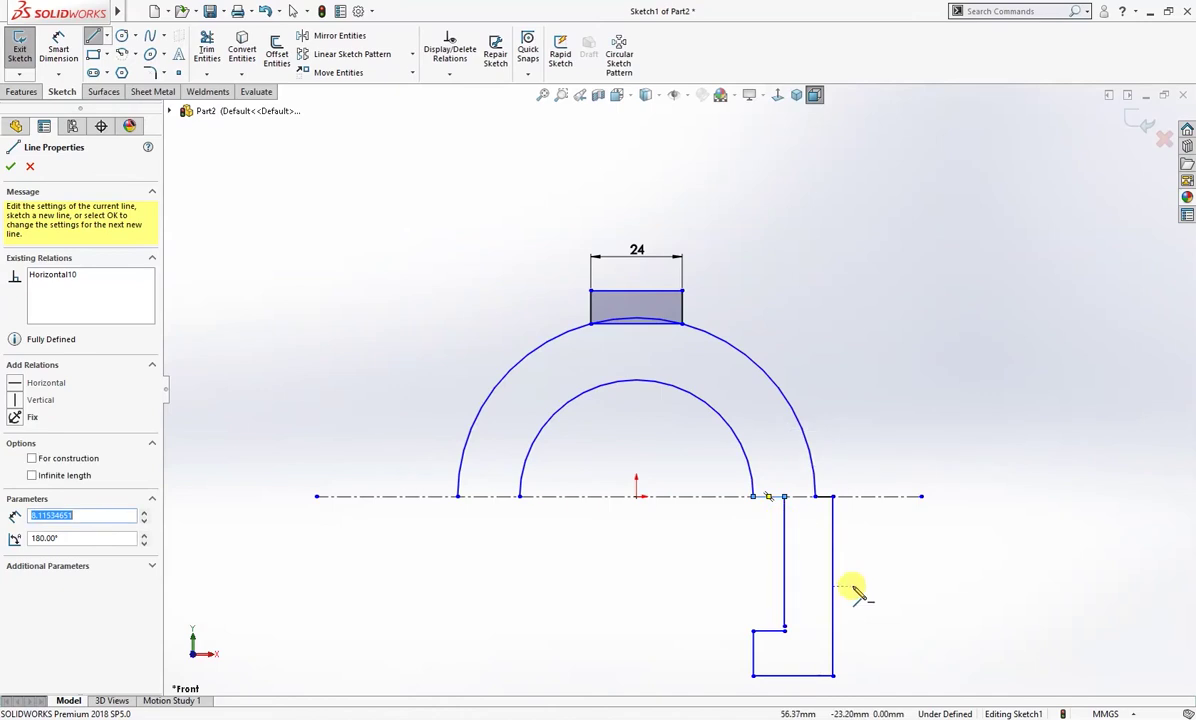
pyautogui.scroll(-2, 857, 592)
pyautogui.press('Escape')
pyautogui.press('Escape')
# Dimension the leg's outer vertical line to 36 mm and its bottom line to 16 mm
pyautogui.rightClick(814, 470)
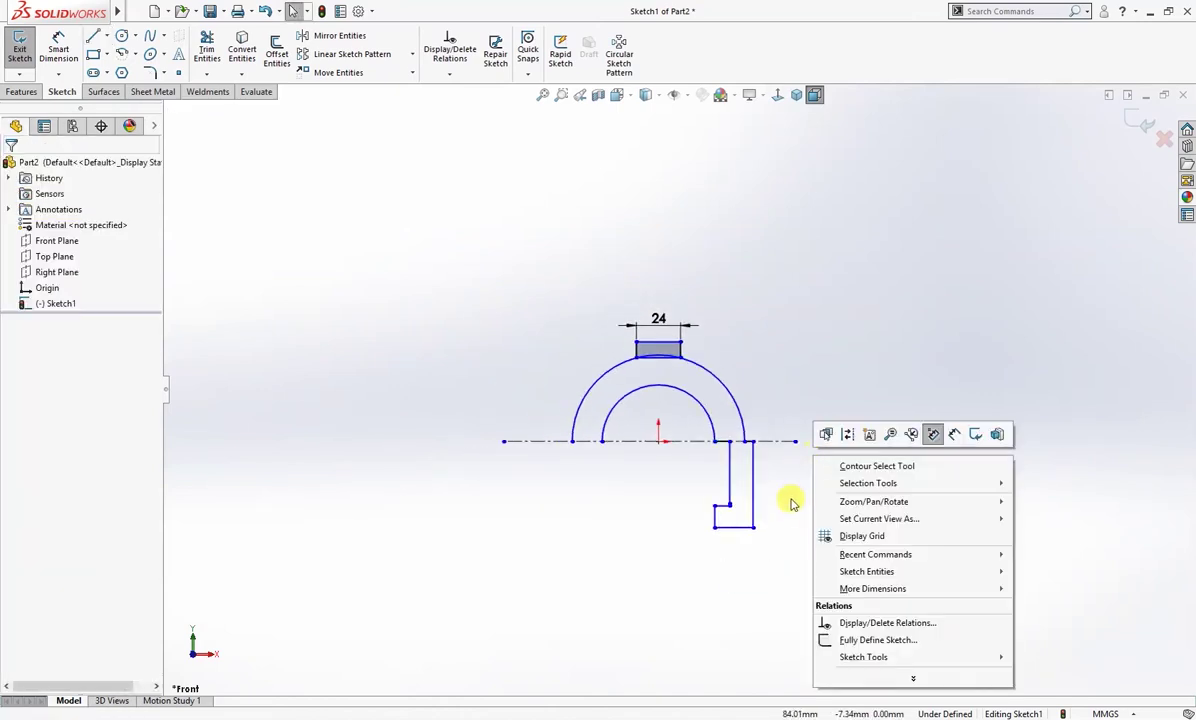
pyautogui.moveTo(790, 503); pyautogui.dragTo(790, 448, button='right')
pyautogui.click(752, 486)
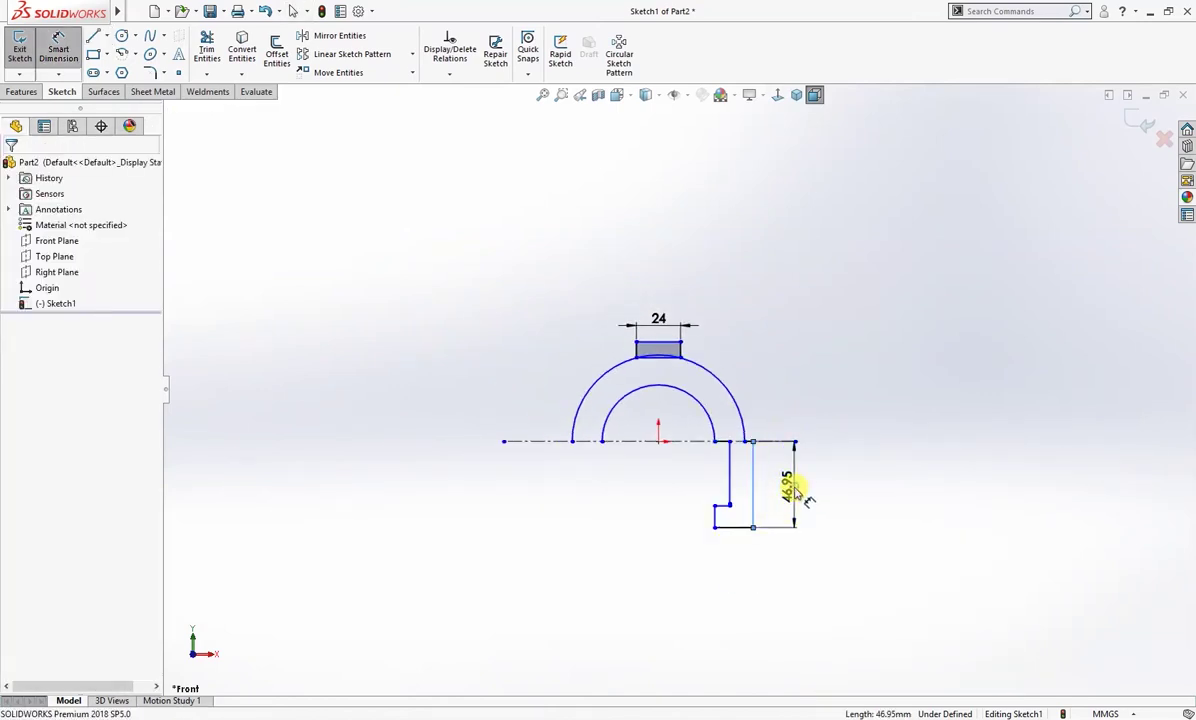
pyautogui.click(795, 490)
pyautogui.write('36')
pyautogui.press('Return')
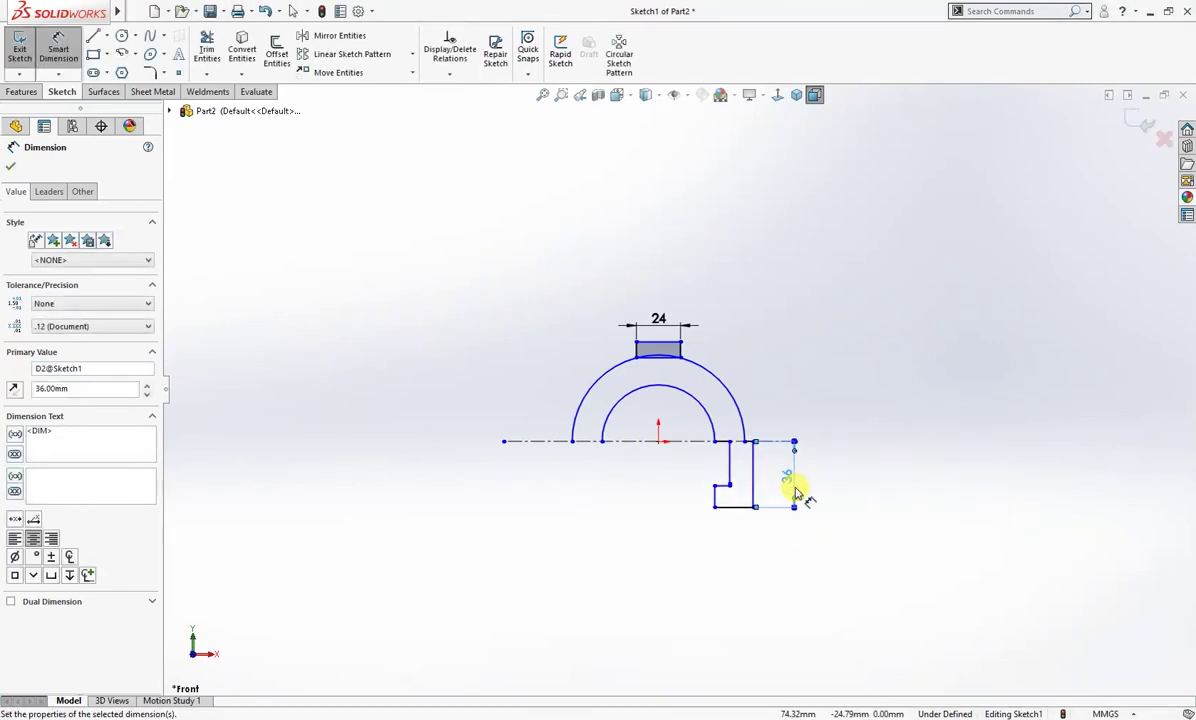
pyautogui.click(735, 509)
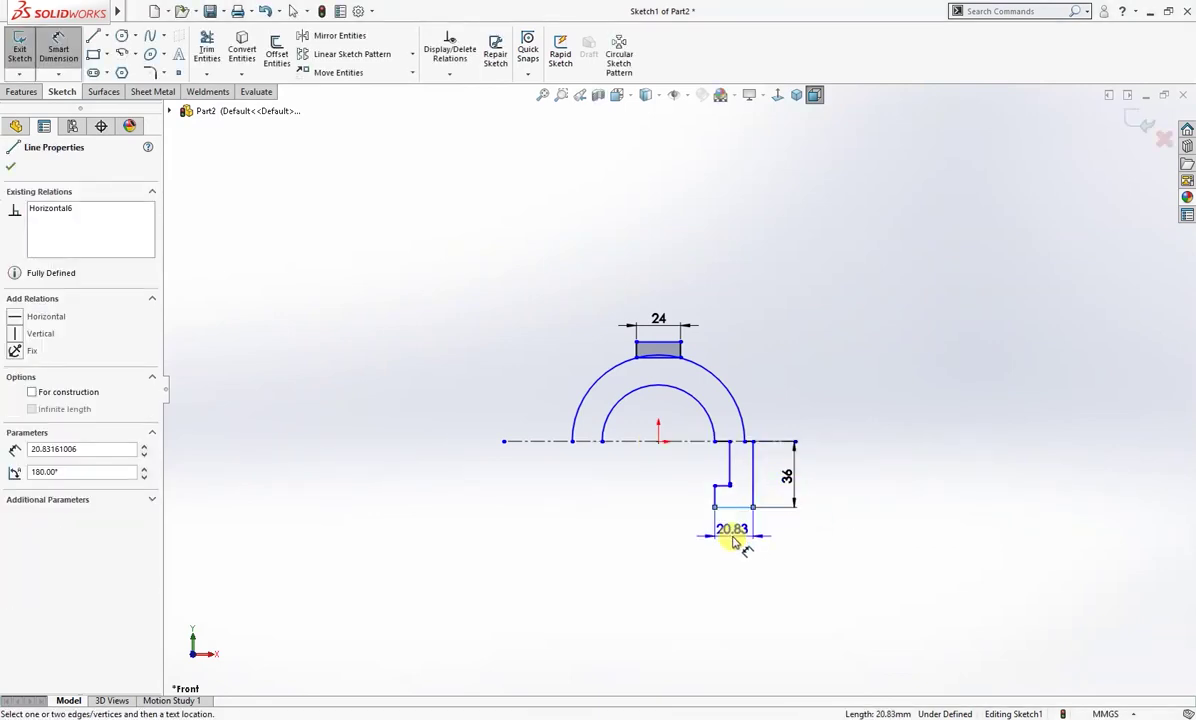
pyautogui.click(733, 535)
pyautogui.write('16')
pyautogui.press('Return')
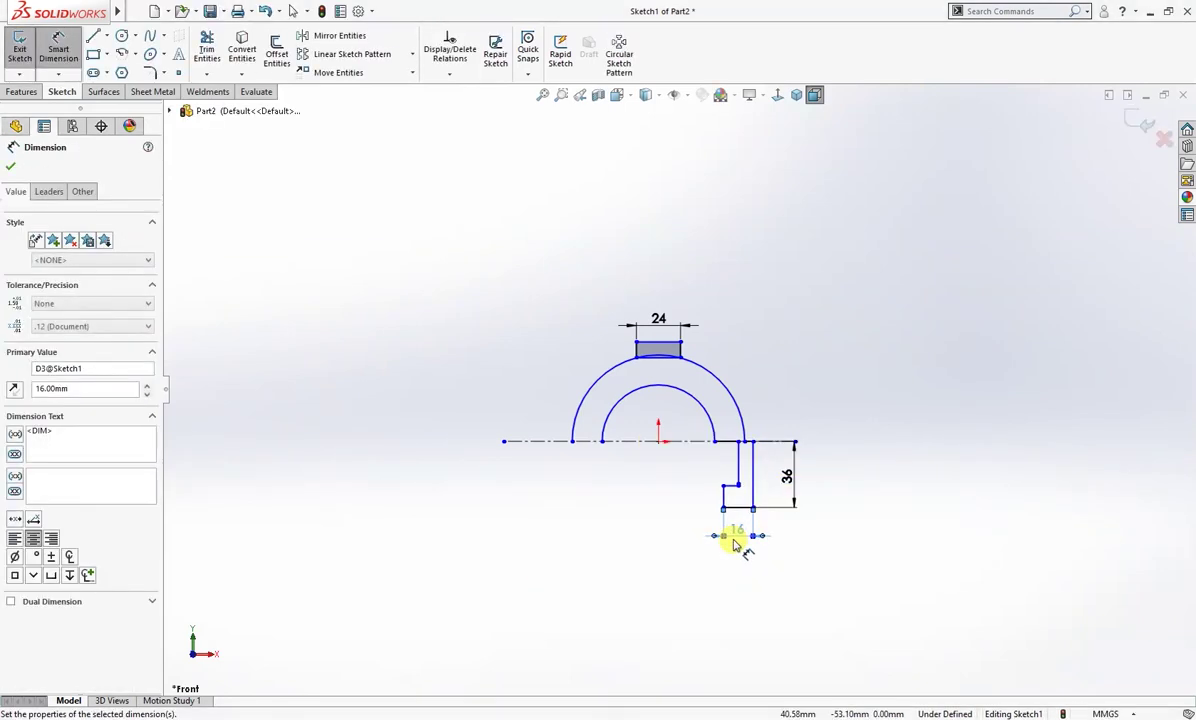
# Add the 10 mm horizontal step gap and the 12 mm step height
pyautogui.scroll(-5, 788, 430)
pyautogui.click(737, 485)
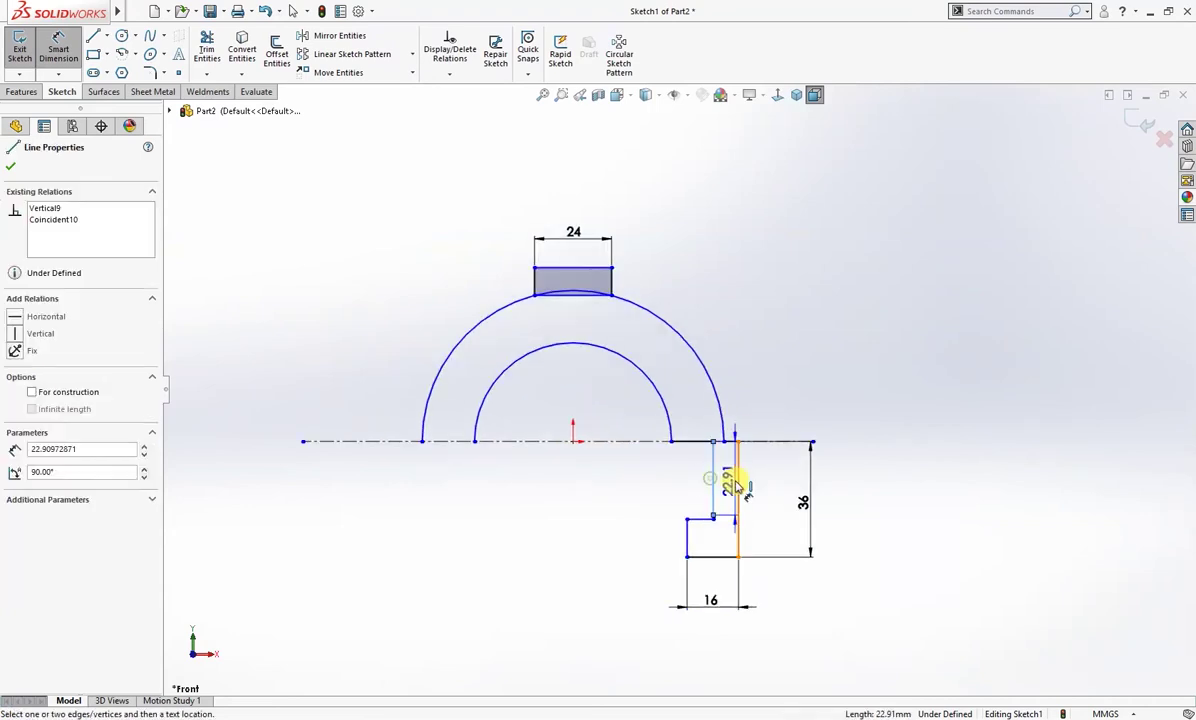
pyautogui.click(713, 480)
pyautogui.click(754, 484)
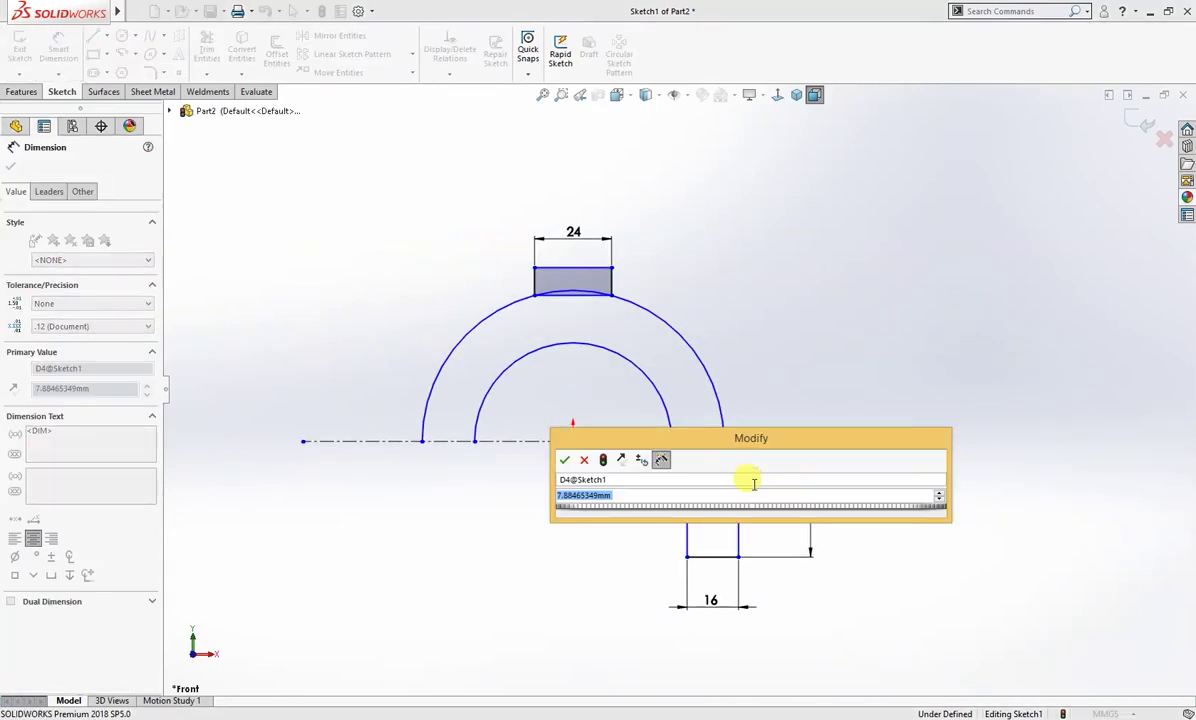
pyautogui.write('10')
pyautogui.press('Return')
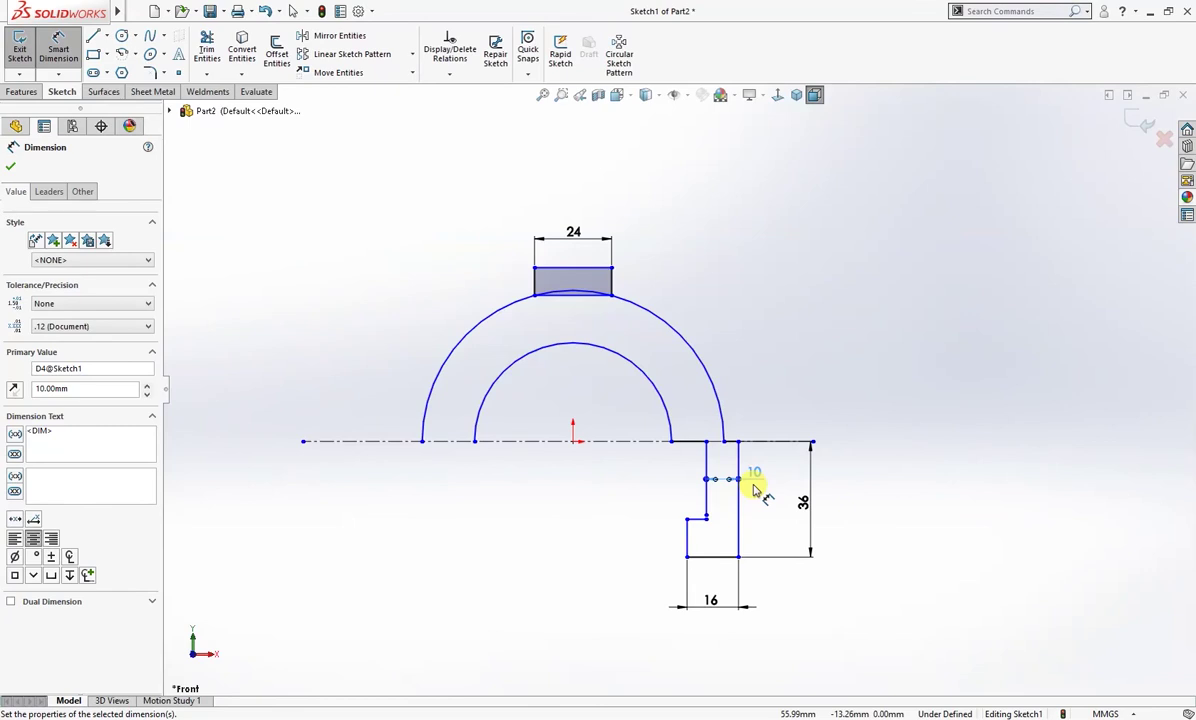
pyautogui.click(686, 540)
pyautogui.click(646, 547)
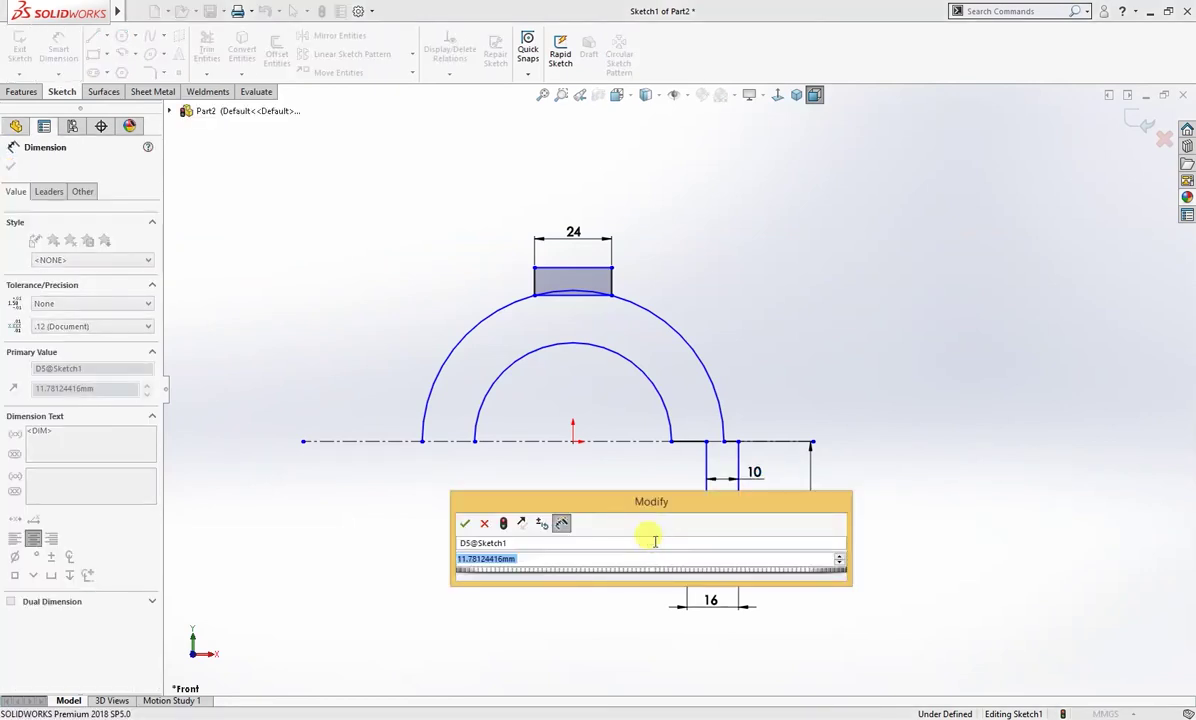
pyautogui.write('12')
pyautogui.press('Return')
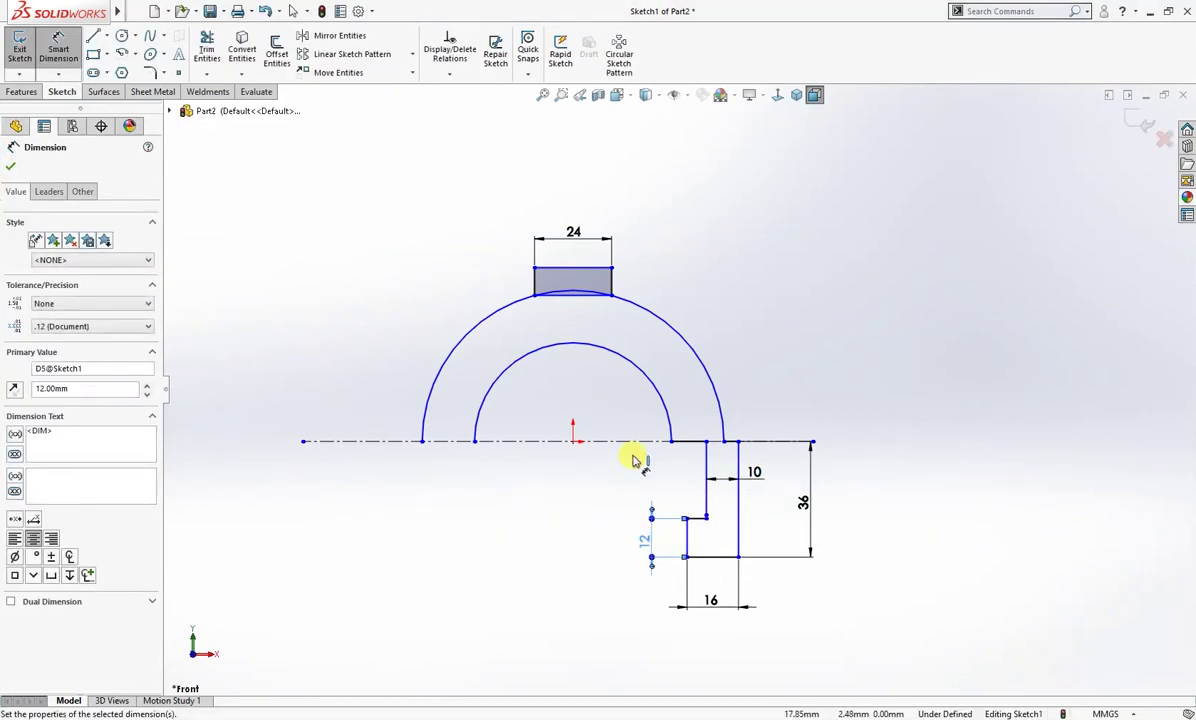
# Dimension the overall height between the bottom and top lines as 80 mm
pyautogui.click(707, 556)
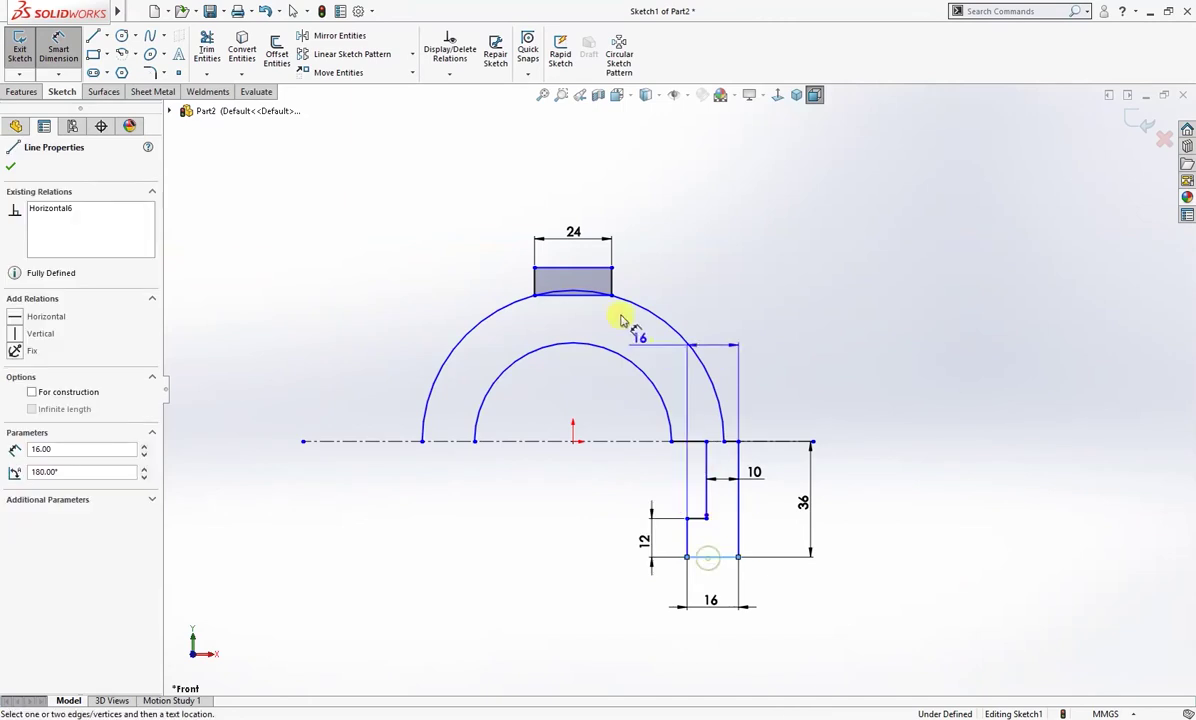
pyautogui.click(583, 268)
pyautogui.click(873, 459)
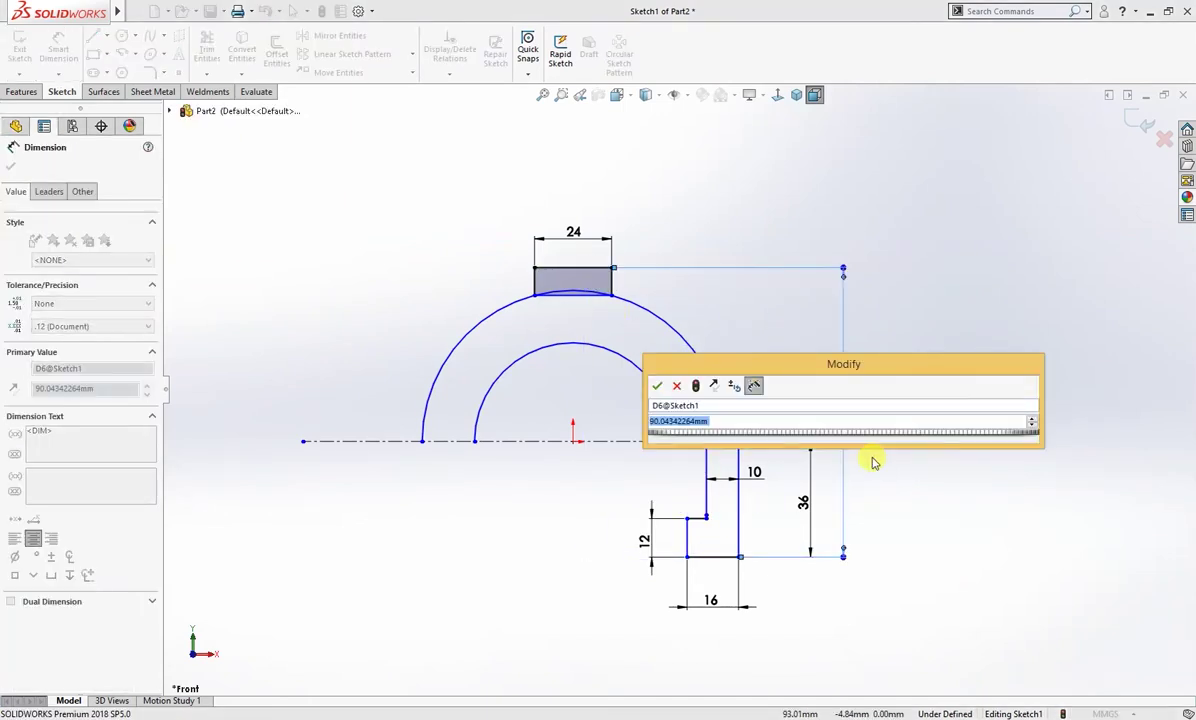
pyautogui.write('80')
pyautogui.press('Return')
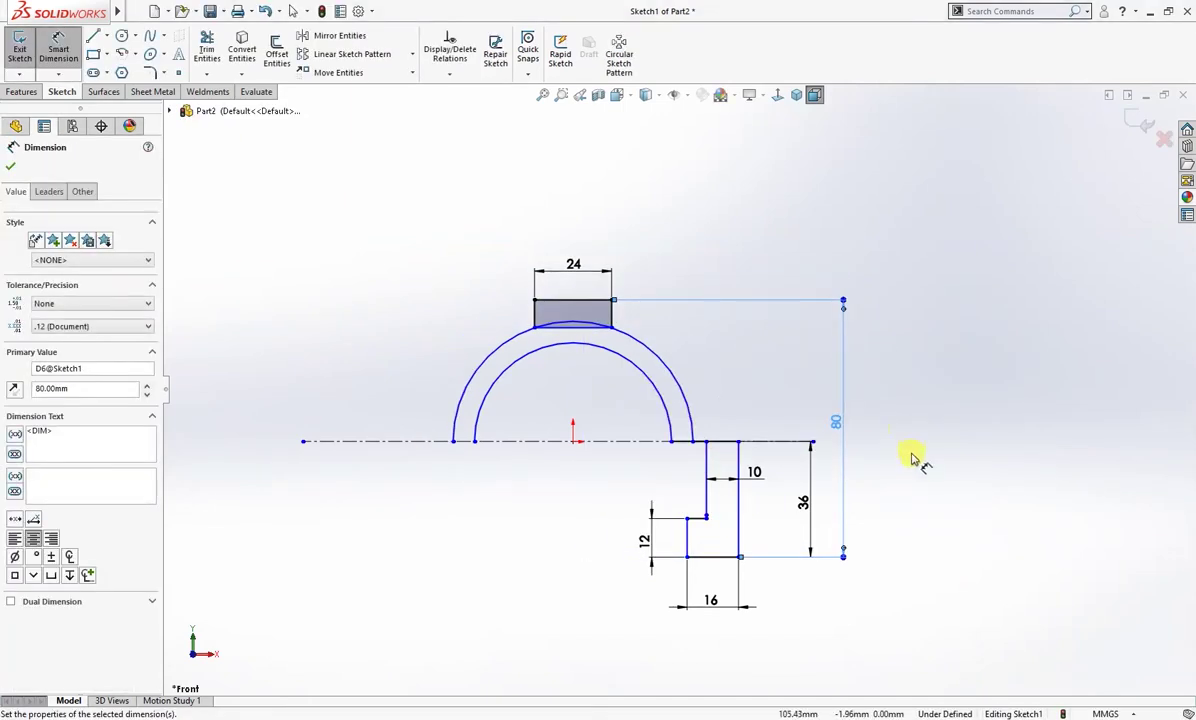
pyautogui.click(910, 462)
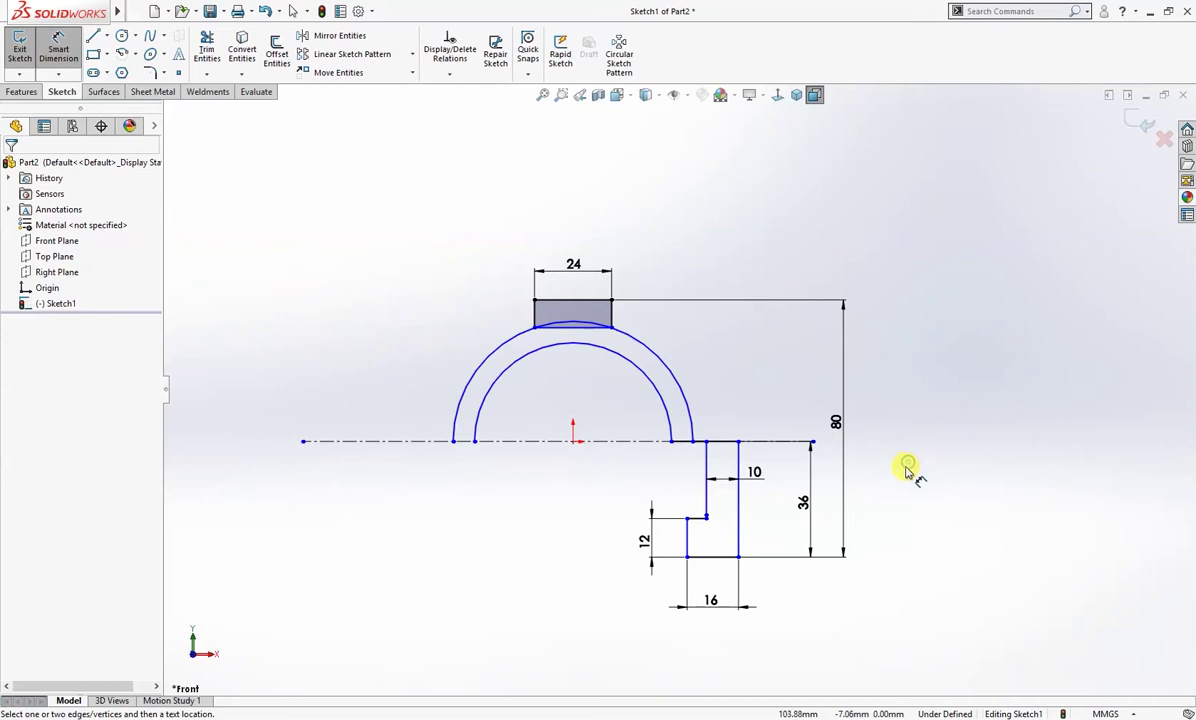
# Set the outer arc radius to R36 and the inner arc radius to R24
pyautogui.moveTo(694, 382); pyautogui.dragTo(707, 361, button='right')
pyautogui.click(686, 390)
pyautogui.click(722, 366)
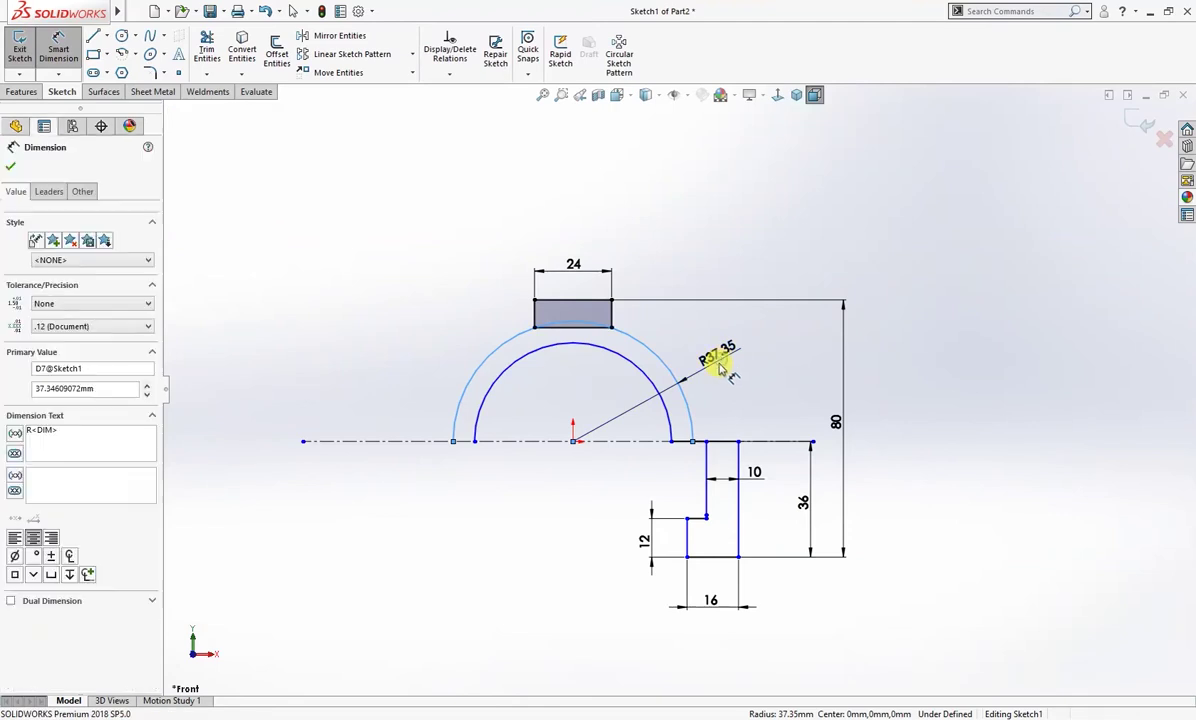
pyautogui.press('Return')
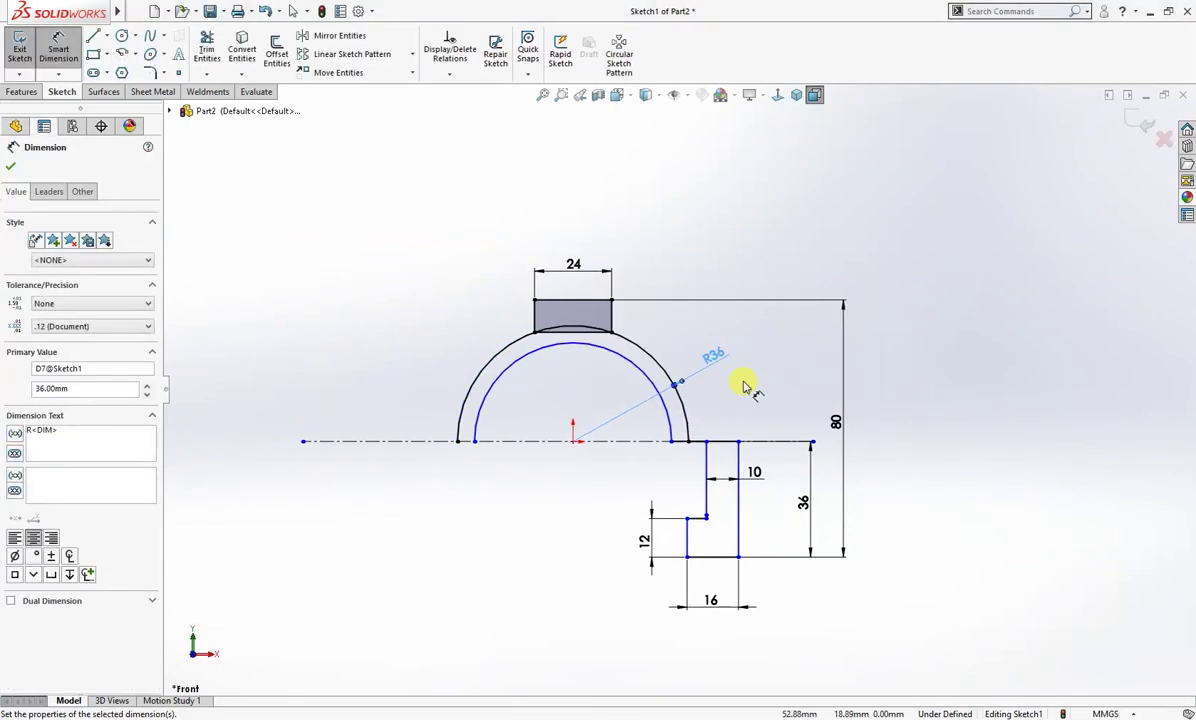
pyautogui.click(667, 398)
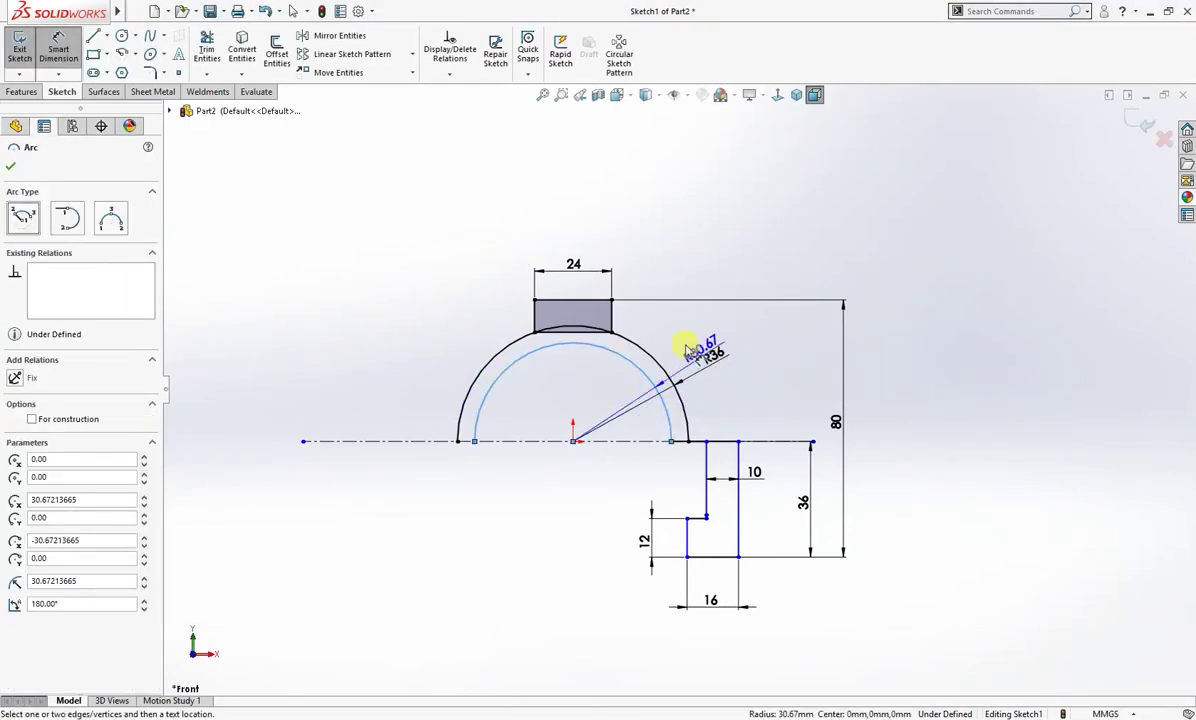
pyautogui.click(424, 338)
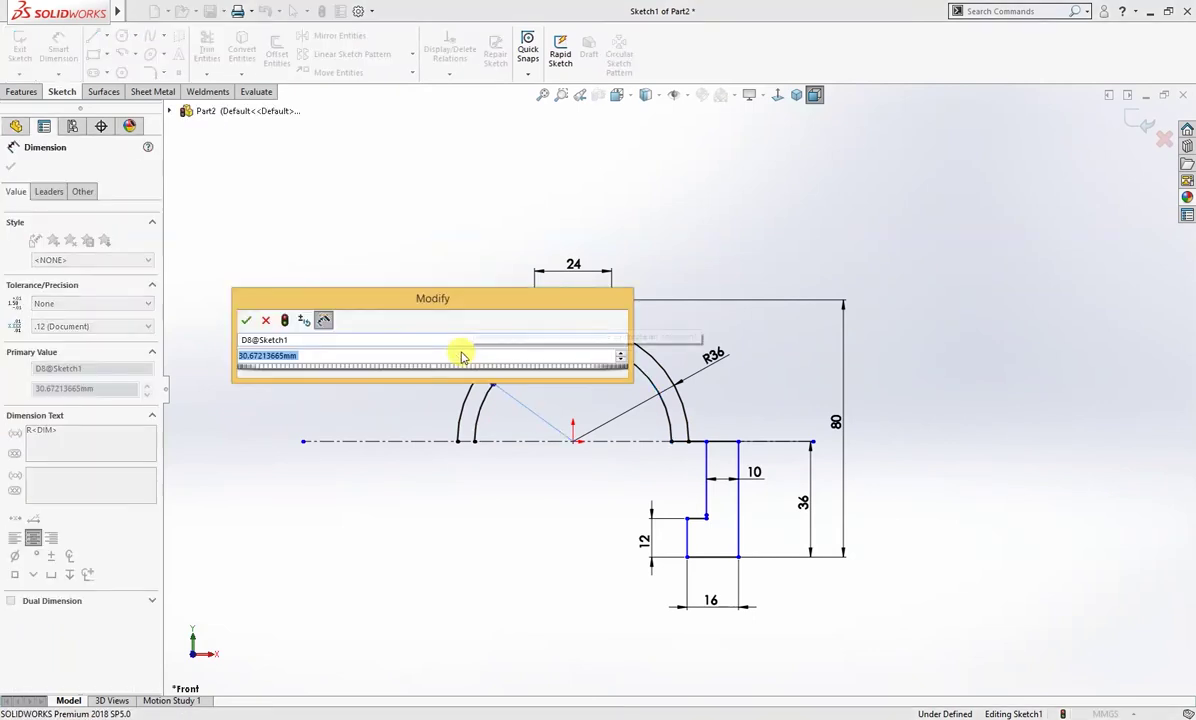
pyautogui.write('24')
pyautogui.press('Return')
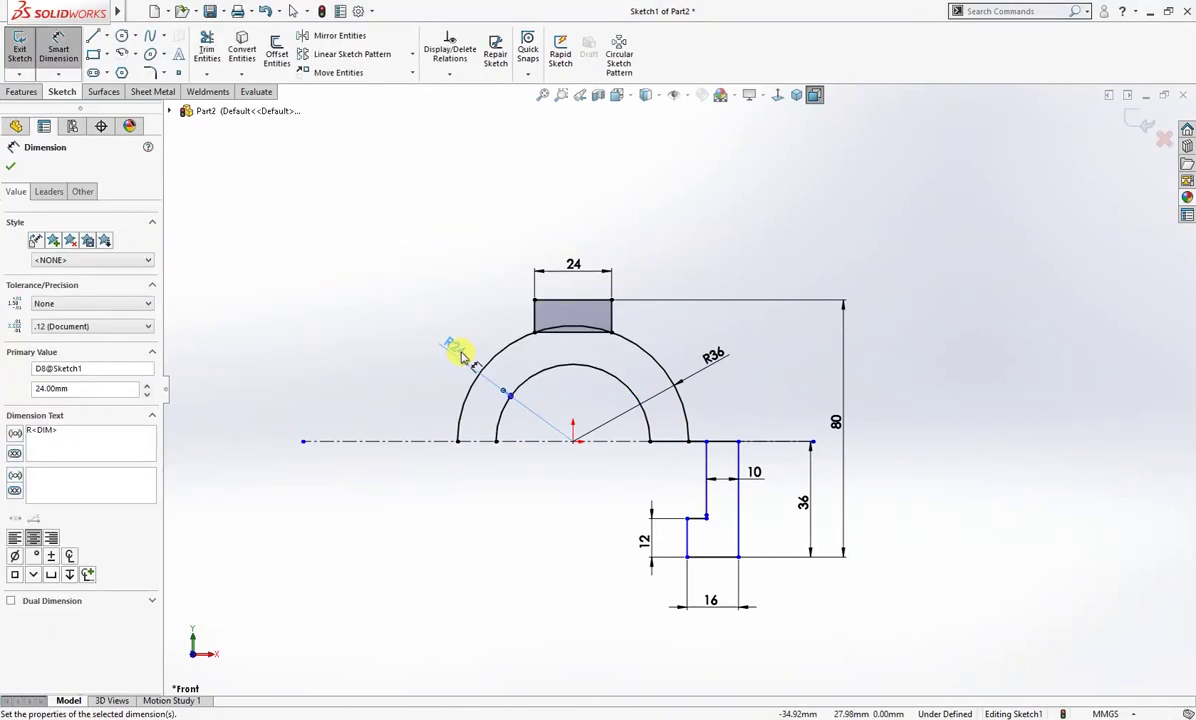
pyautogui.click(227, 258)
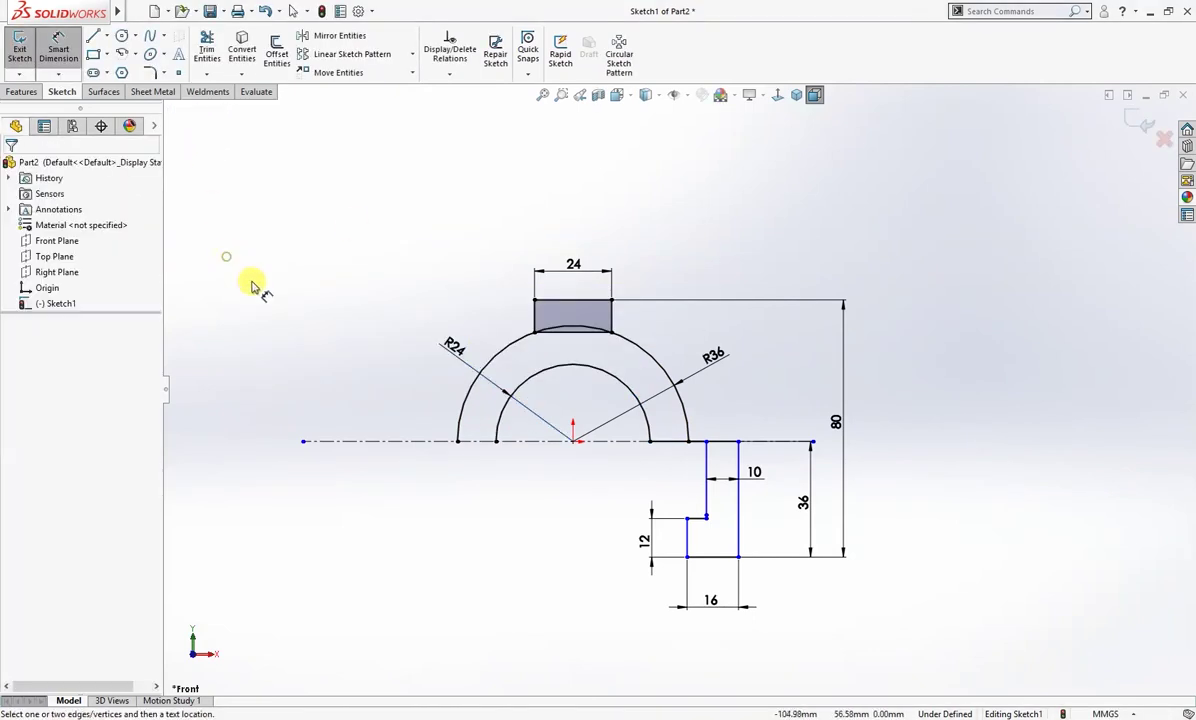
# Drag the under-defined step profile's corner point to shift it left
pyautogui.click(706, 442)
pyautogui.press('Escape')
pyautogui.press('Escape')
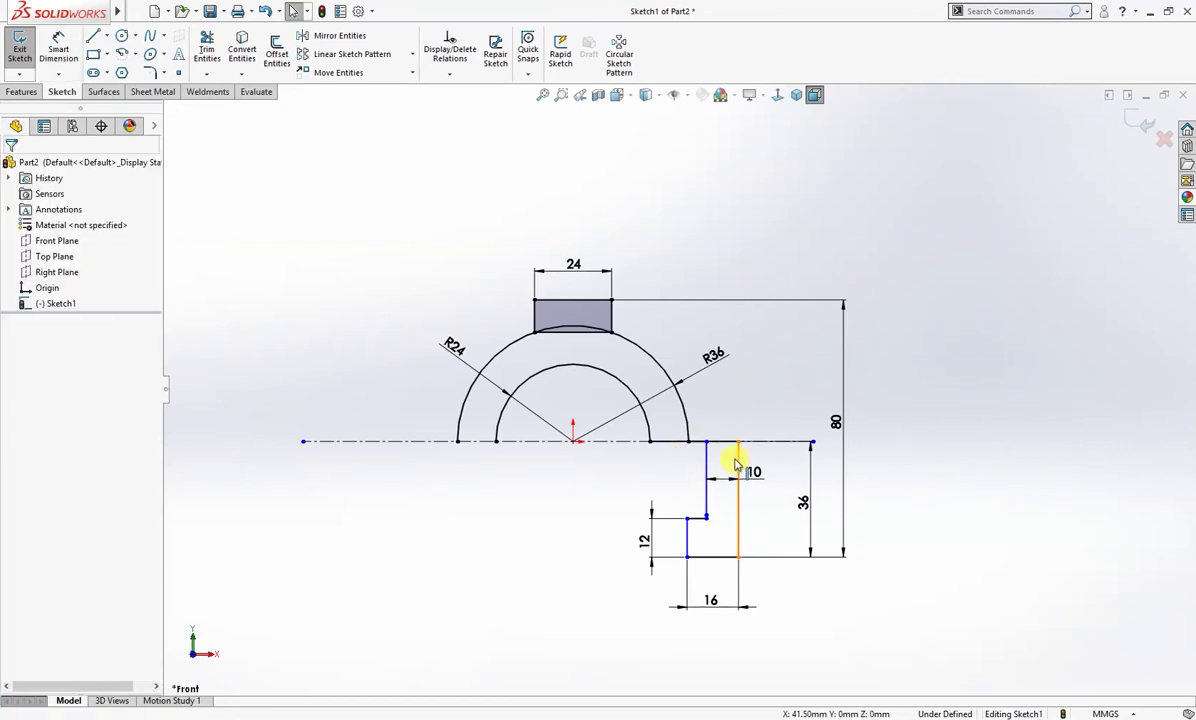
pyautogui.moveTo(706, 442); pyautogui.dragTo(666, 451)
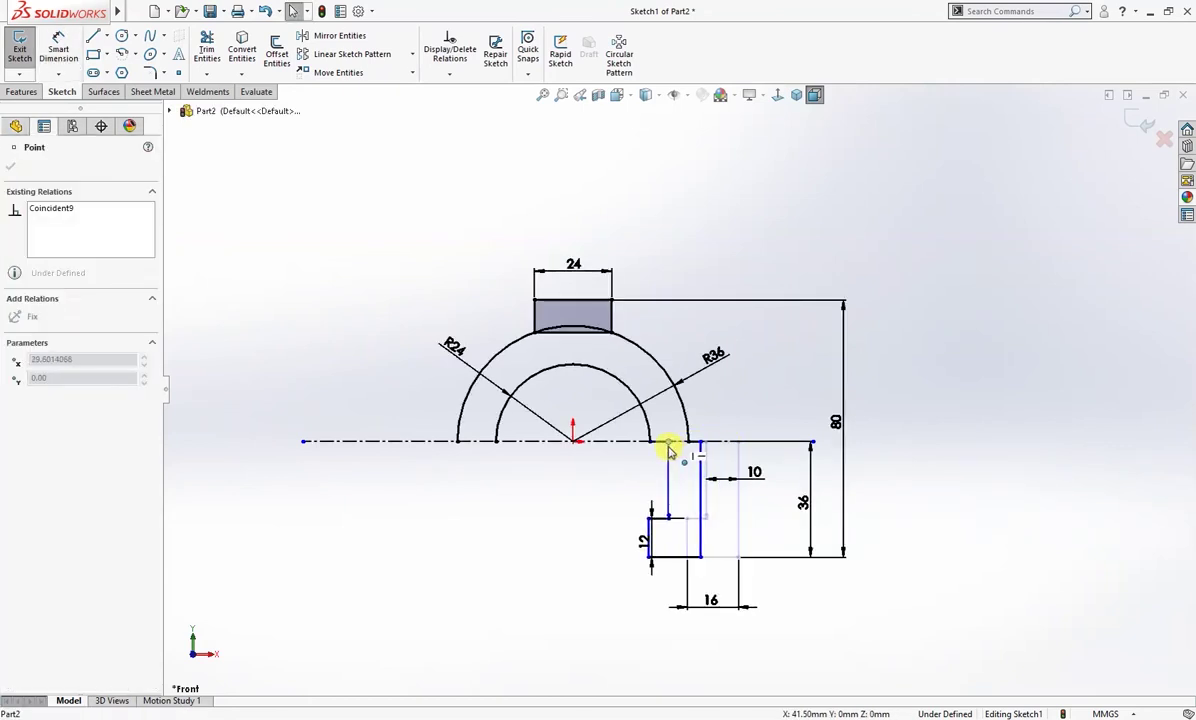
pyautogui.click(800, 612)
pyautogui.scroll(2, 771, 614)
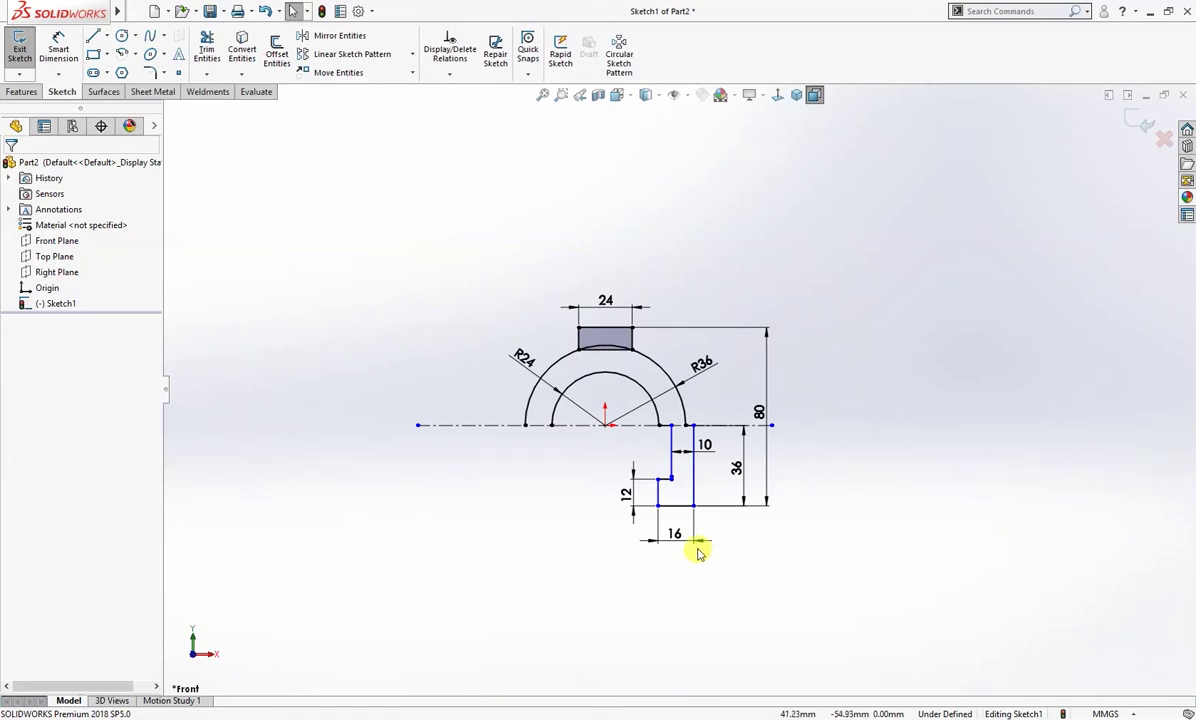
pyautogui.scroll(-2, 652, 512)
# Dimension the step's lower inner corner 24 mm horizontally from the origin
pyautogui.moveTo(448, 556); pyautogui.dragTo(470, 438, button='right')
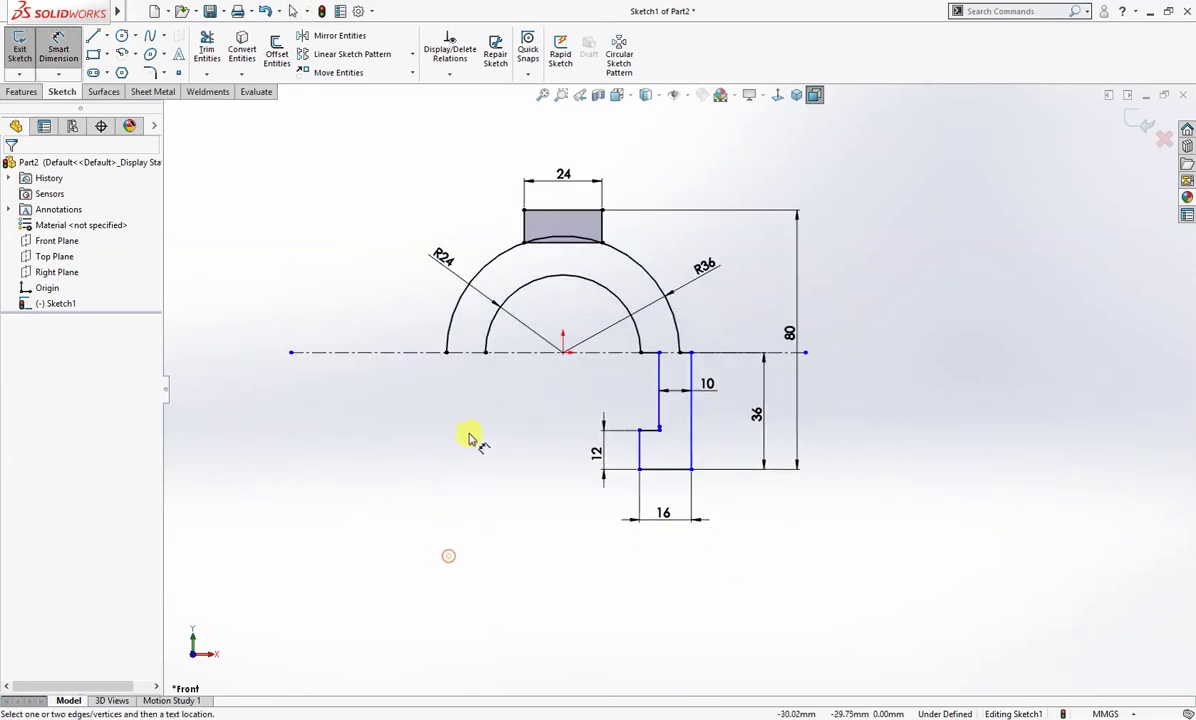
pyautogui.click(564, 353)
pyautogui.click(640, 469)
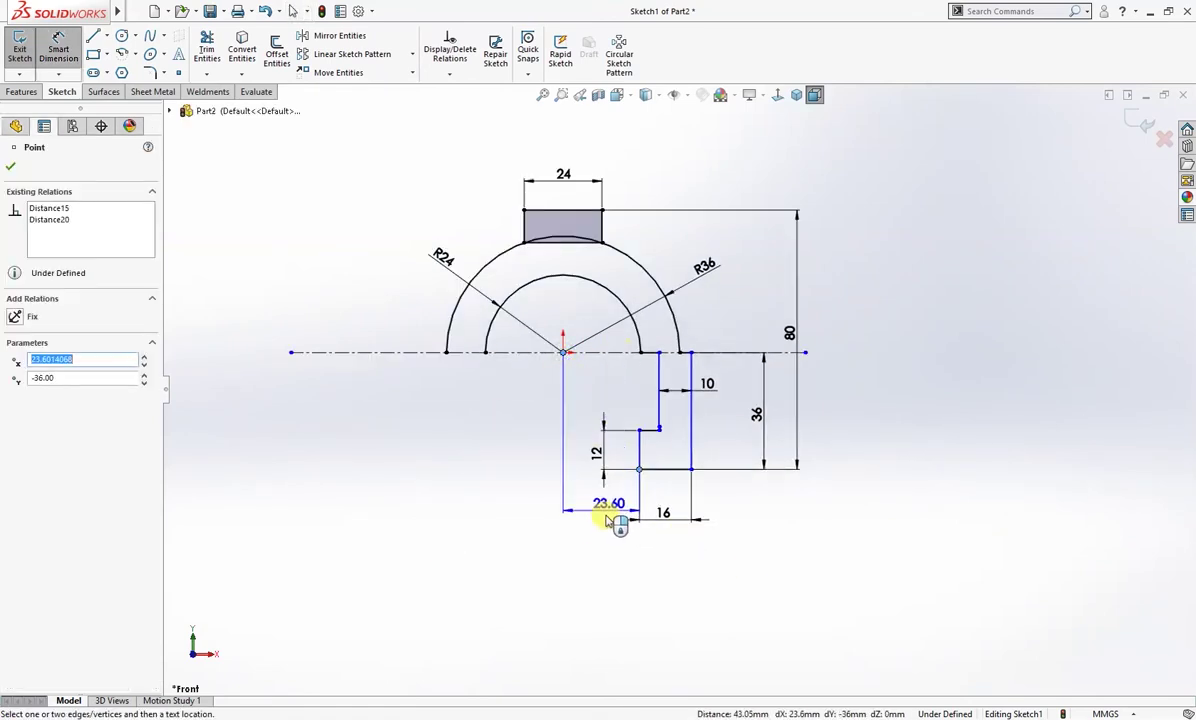
pyautogui.click(601, 527)
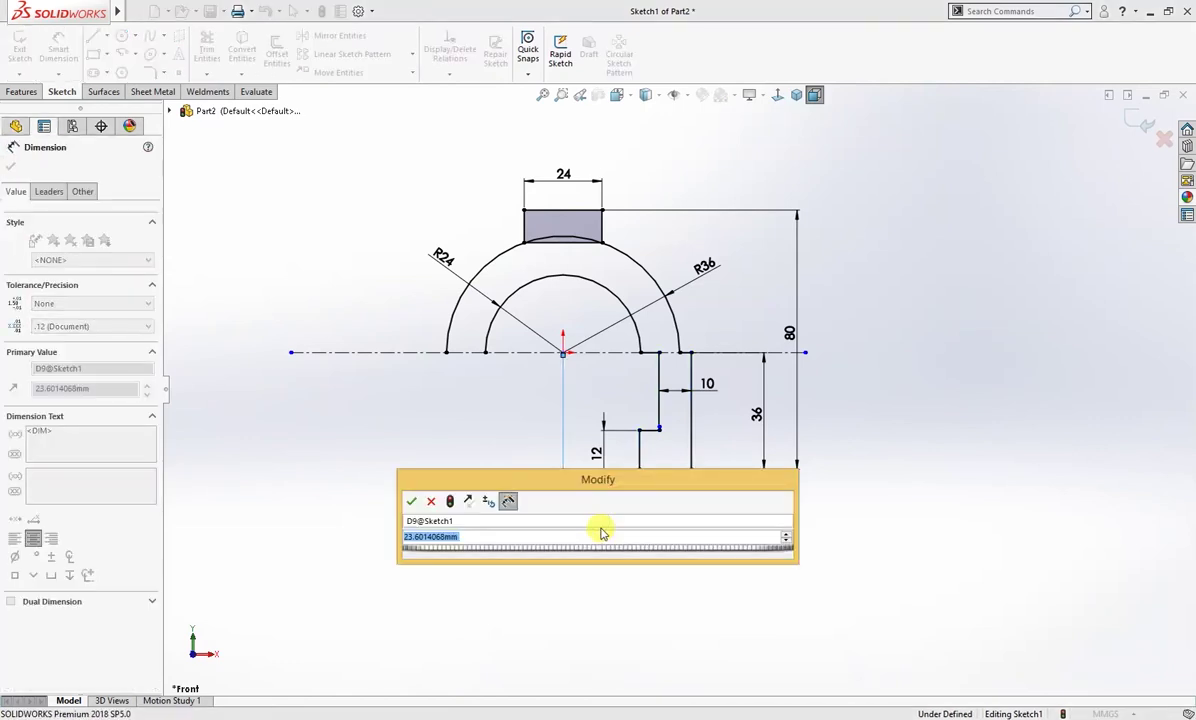
pyautogui.write('24')
pyautogui.press('Return')
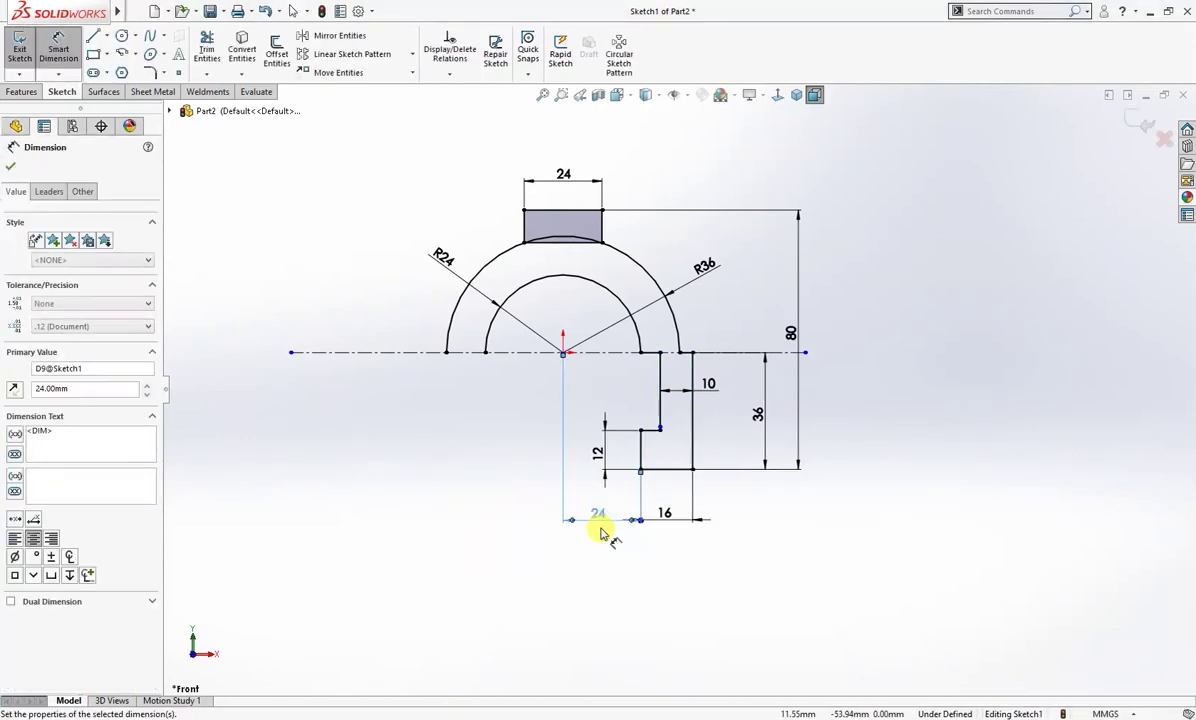
pyautogui.press('Escape')
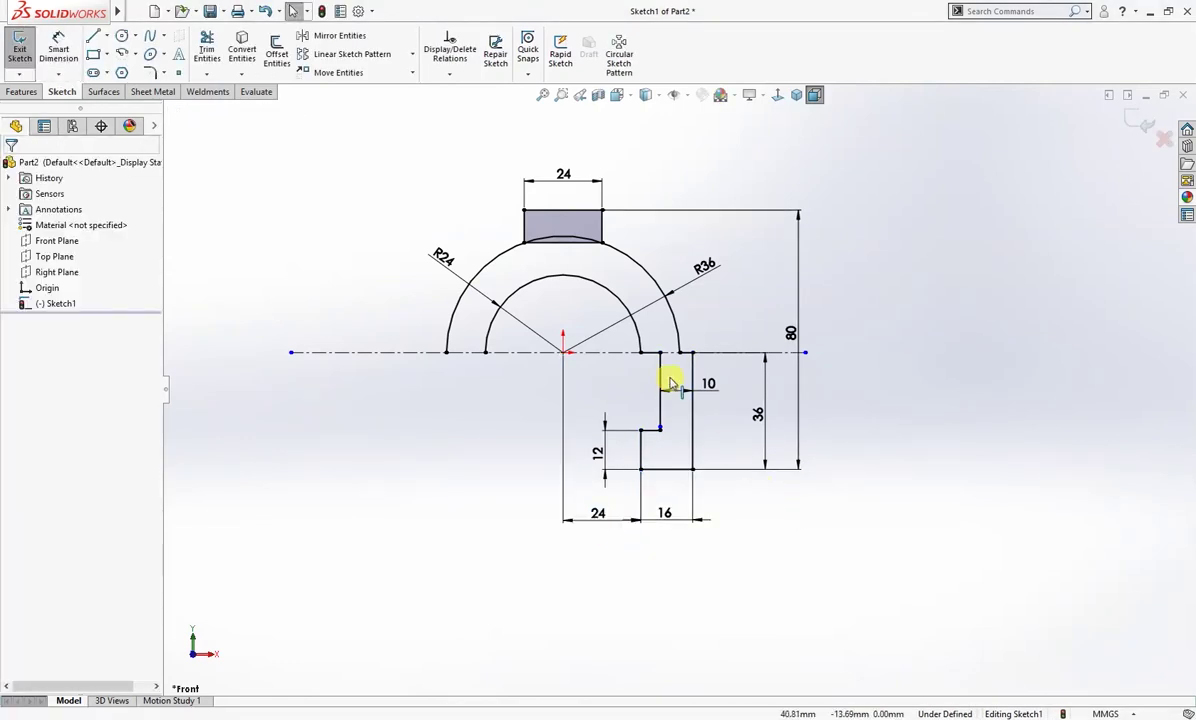
pyautogui.moveTo(693, 248); pyautogui.dragTo(764, 275, button='right')
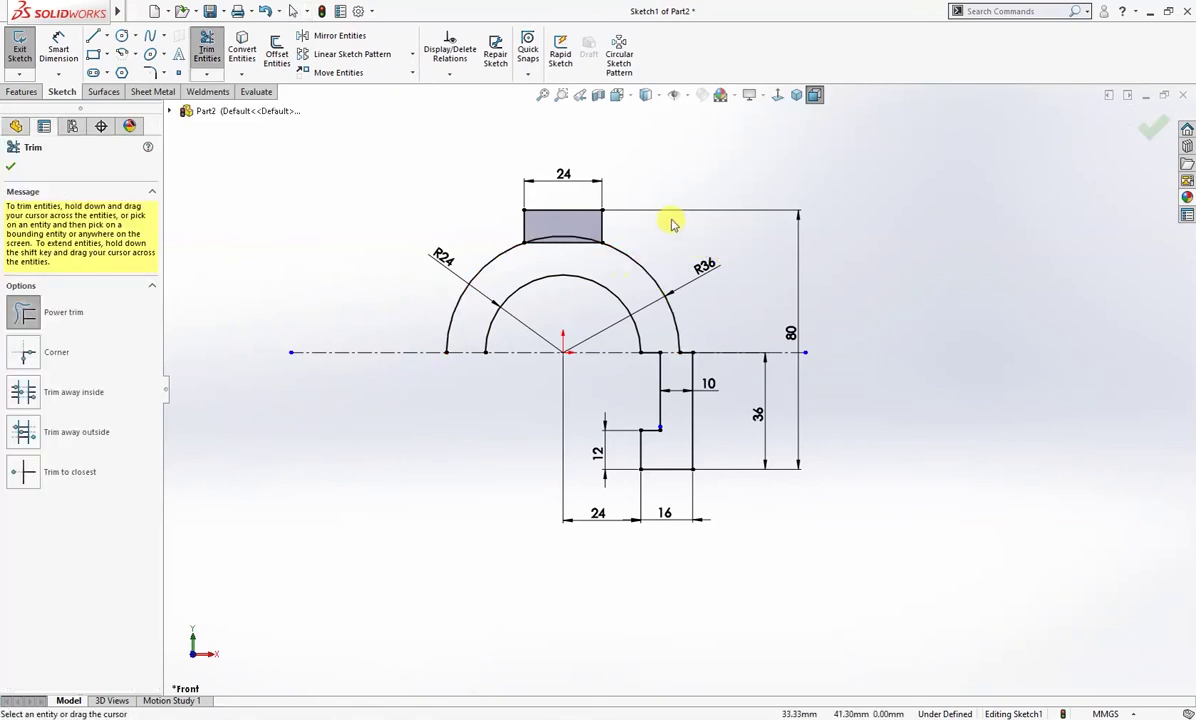
# Trim the rectangle's bottom line and the outer arc beneath it, merging the tab into the arc
pyautogui.moveTo(675, 224); pyautogui.dragTo(708, 275, button='right')
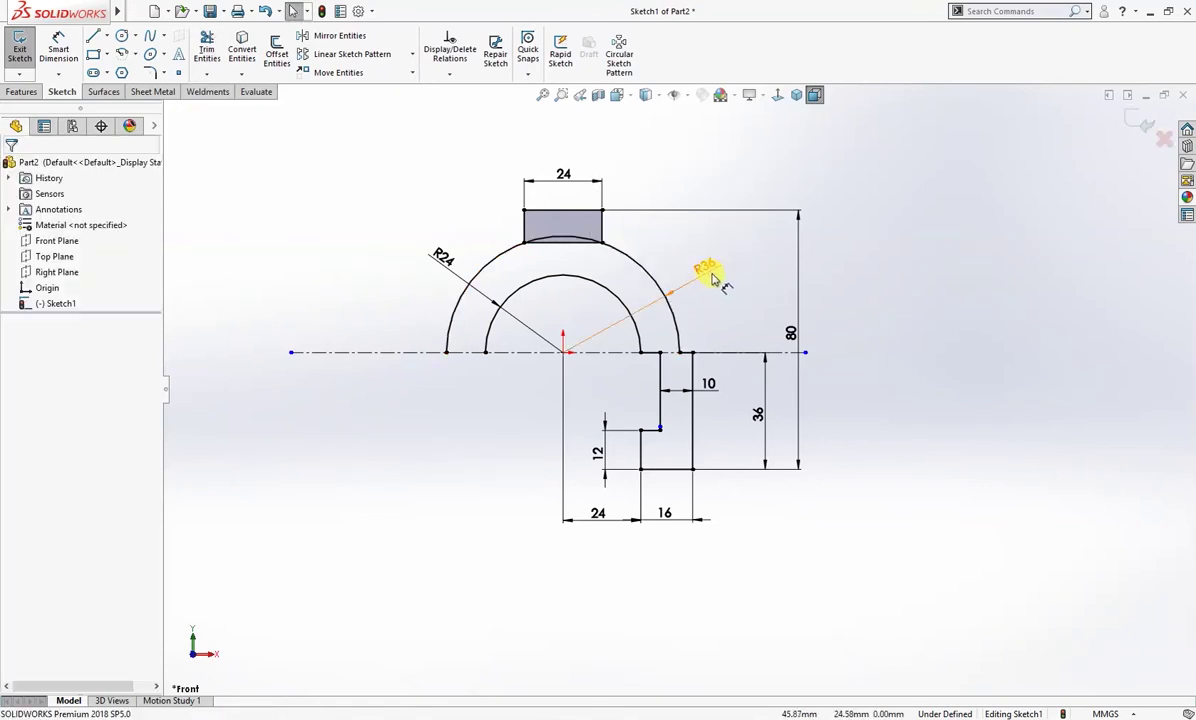
pyautogui.click(581, 237)
pyautogui.moveTo(654, 227)
pyautogui.mouseDown(button='right')
pyautogui.moveTo(681, 259)
pyautogui.moveTo(652, 225)
pyautogui.mouseUp(button='right')
pyautogui.click(570, 257)
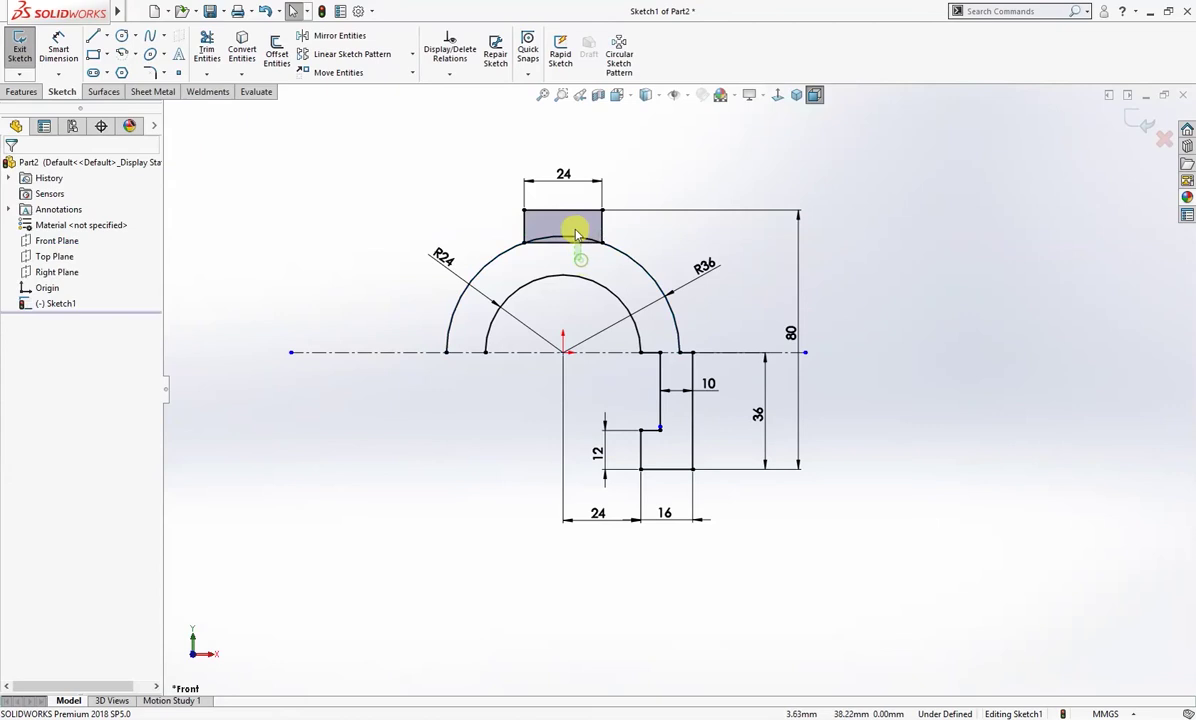
pyautogui.click(576, 236)
pyautogui.keyDown('ctrl'); pyautogui.click(620, 252); pyautogui.keyUp('ctrl')
pyautogui.moveTo(217, 238); pyautogui.dragTo(302, 304, button='right')
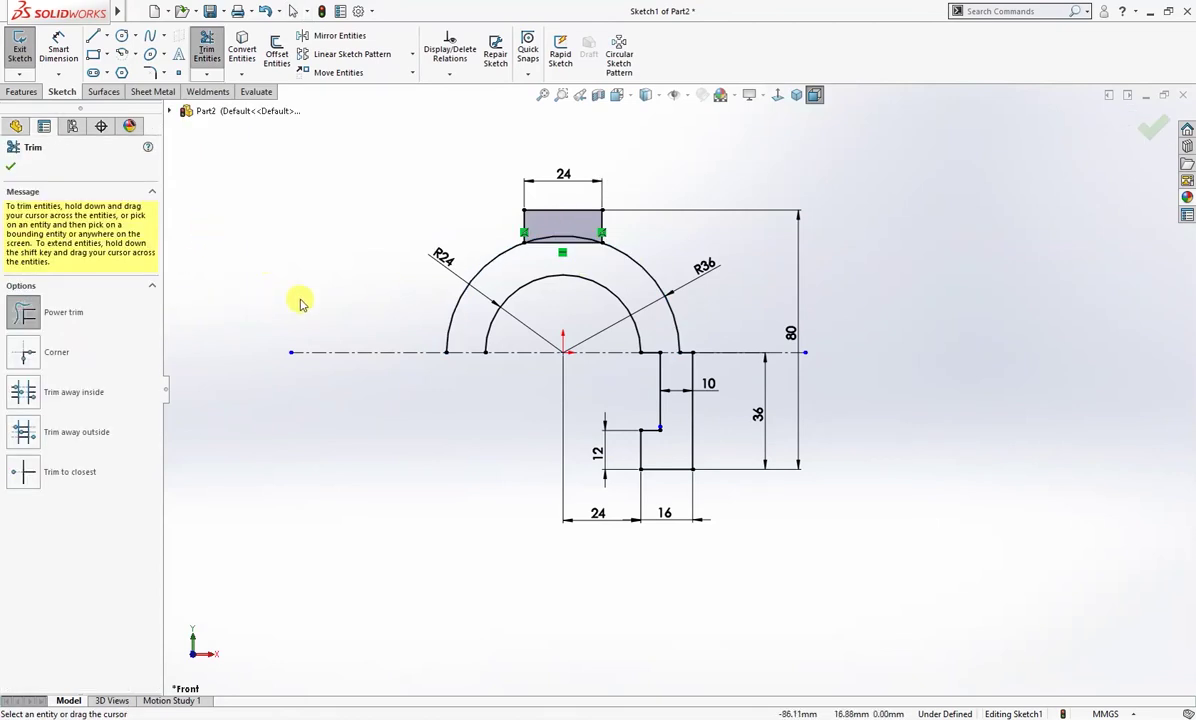
pyautogui.moveTo(572, 260); pyautogui.dragTo(566, 226)
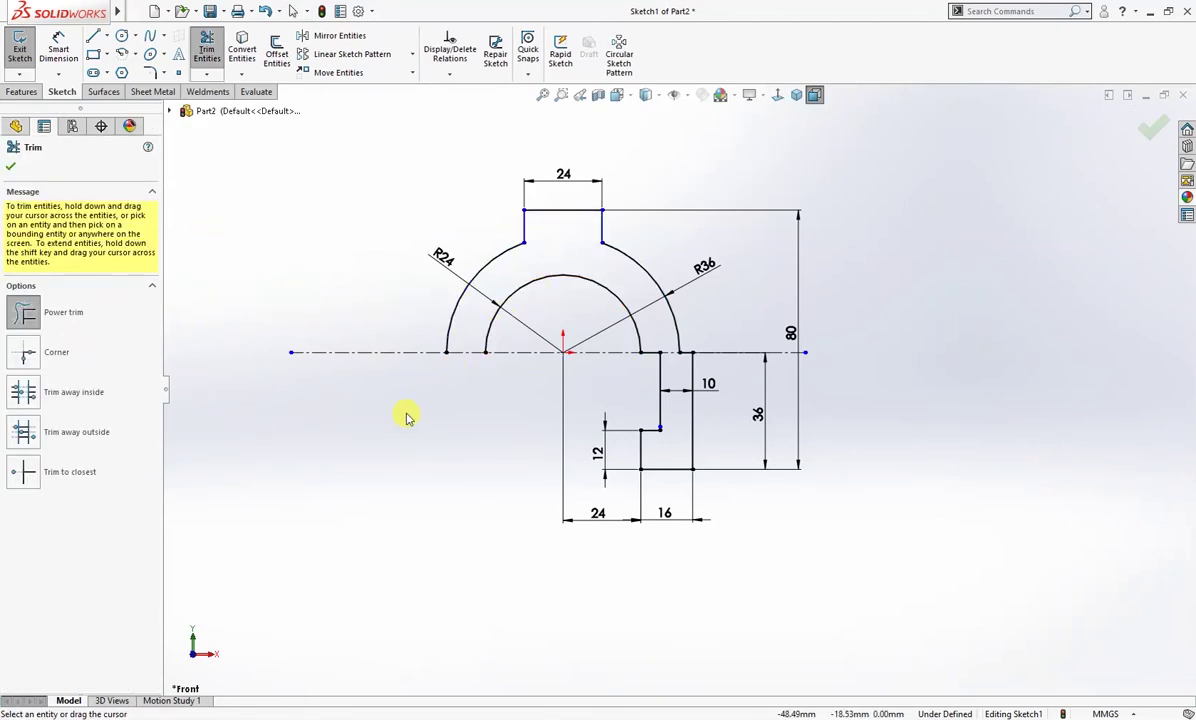
pyautogui.press('Escape')
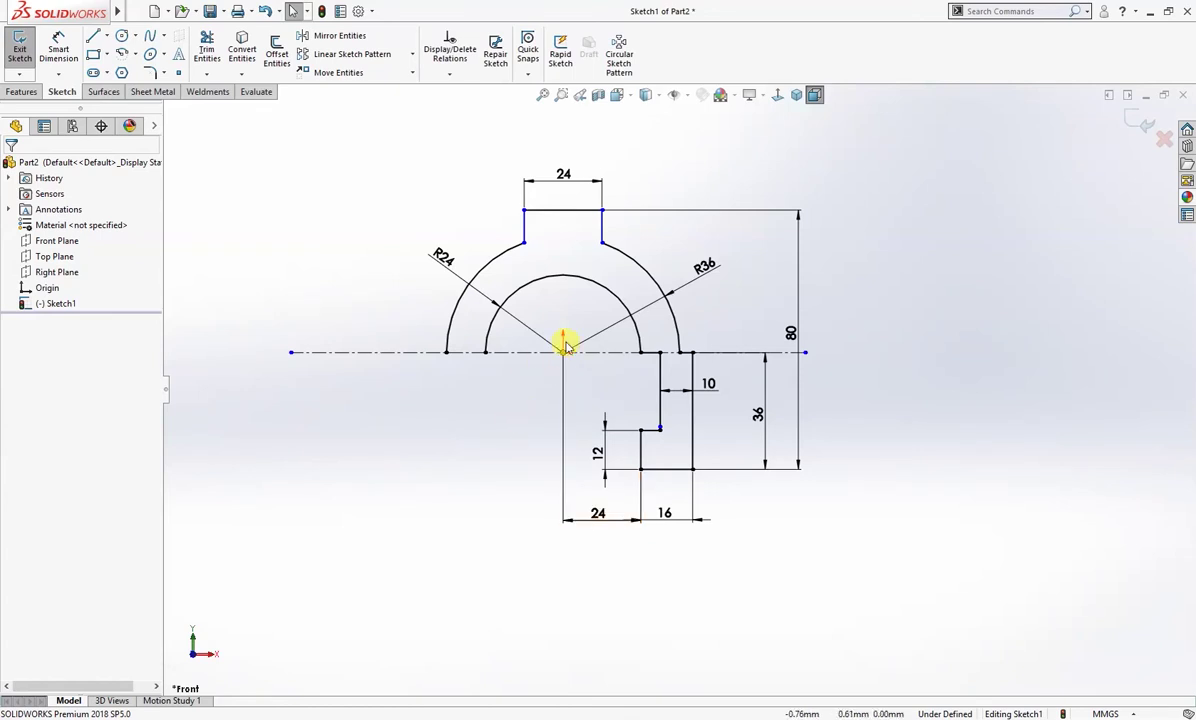
# Draw a vertical construction centerline from the origin up past the tab
pyautogui.click(604, 232)
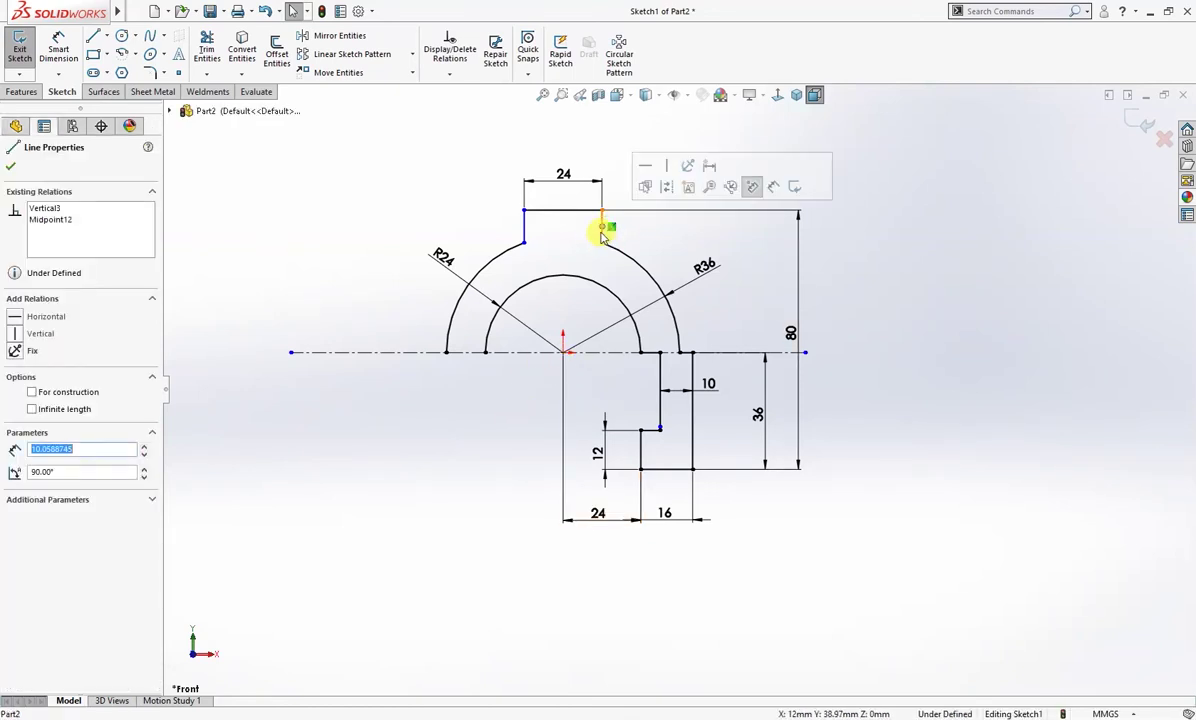
pyautogui.click(643, 232)
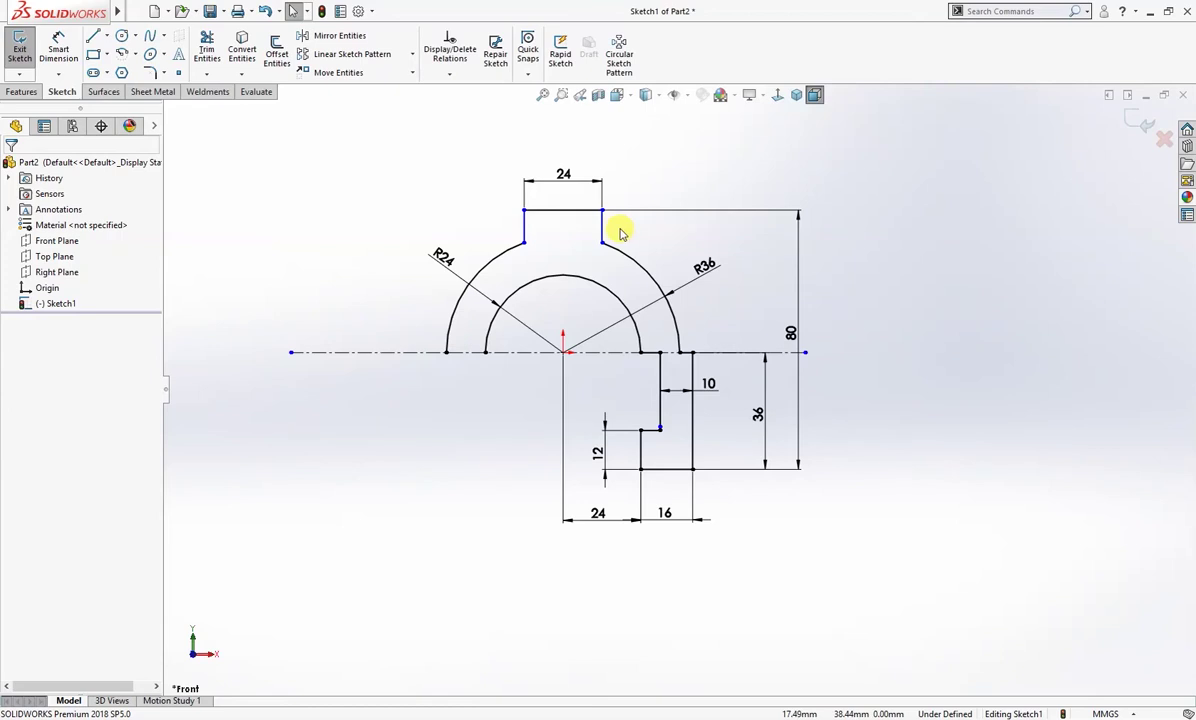
pyautogui.keyDown('ctrl'); pyautogui.click(524, 232); pyautogui.keyUp('ctrl')
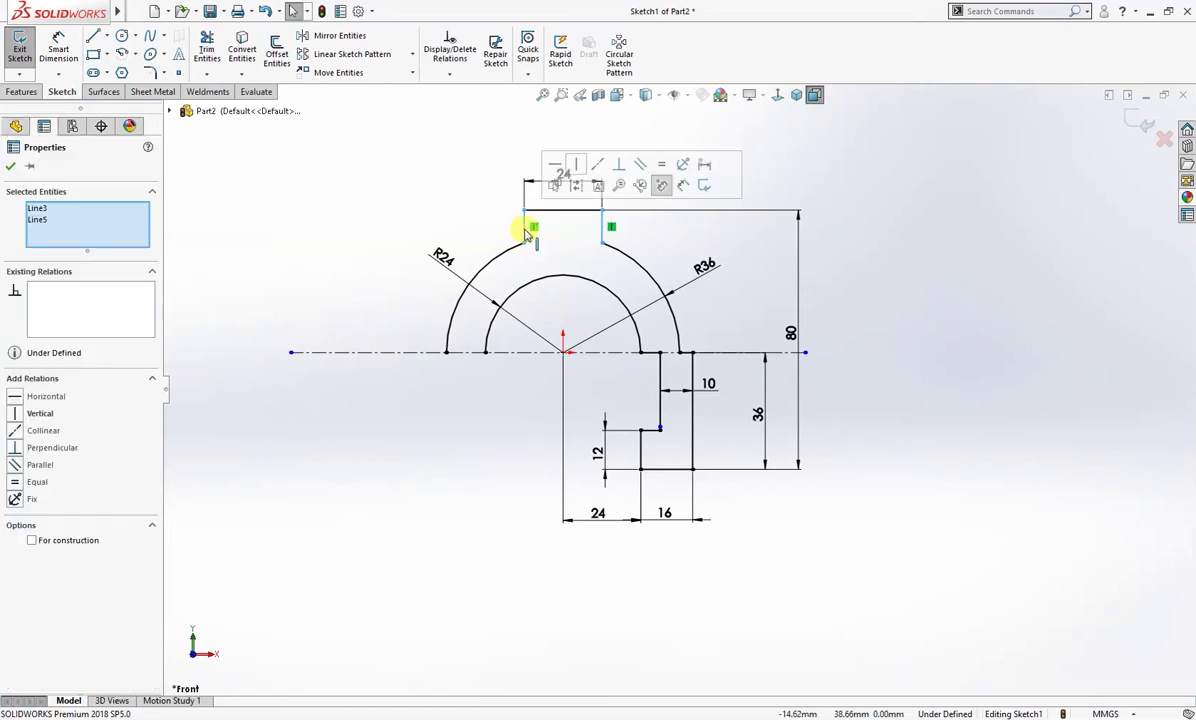
pyautogui.moveTo(714, 245); pyautogui.dragTo(745, 208, button='right')
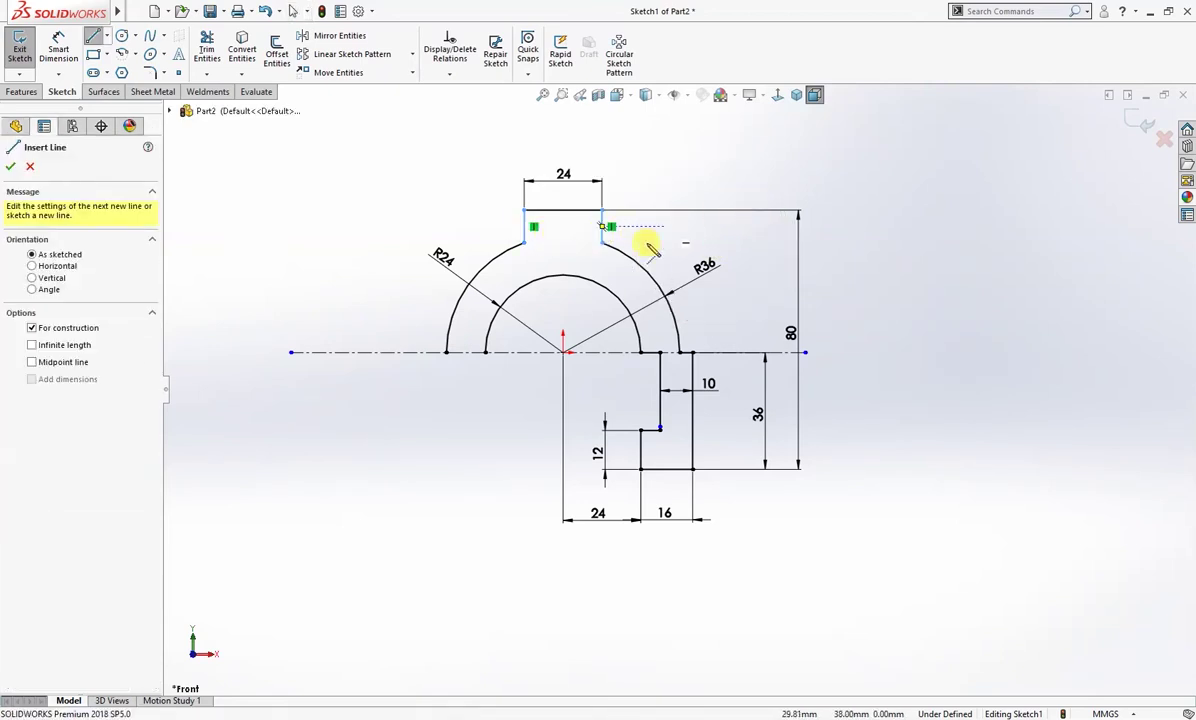
pyautogui.click(563, 352)
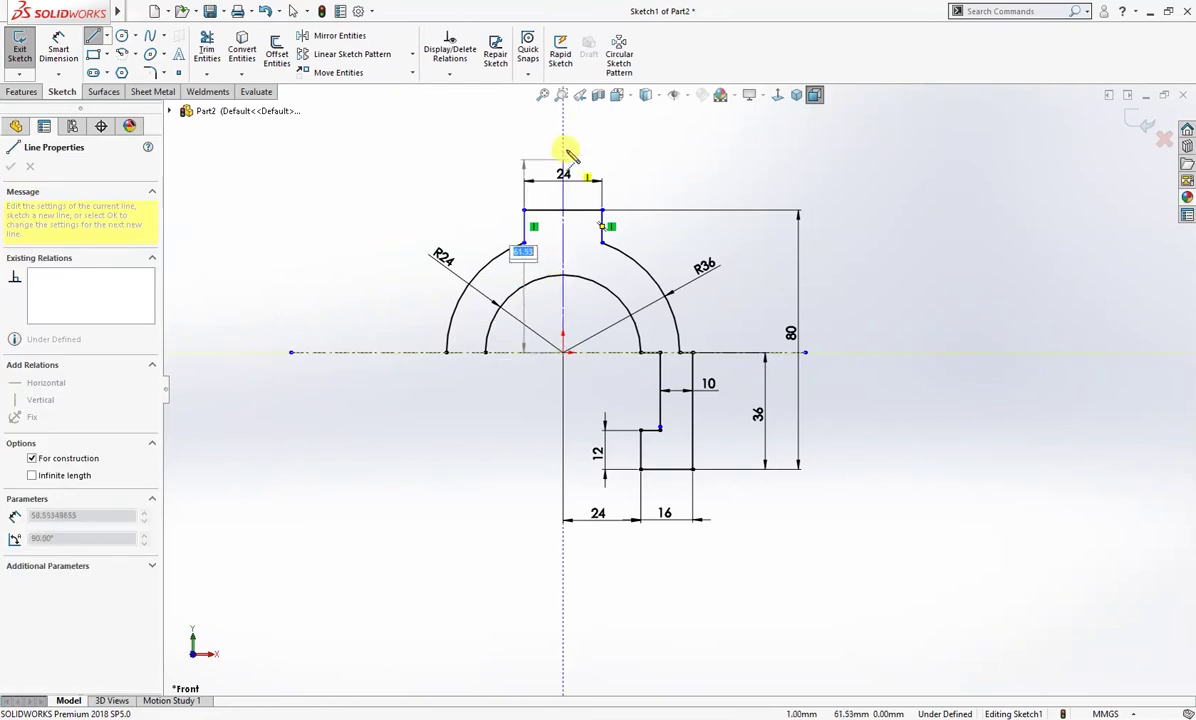
pyautogui.click(563, 137)
pyautogui.press('Escape')
# Make both short tab sides symmetric about the vertical centerline
pyautogui.moveTo(597, 210); pyautogui.dragTo(467, 215)
pyautogui.click(722, 242)
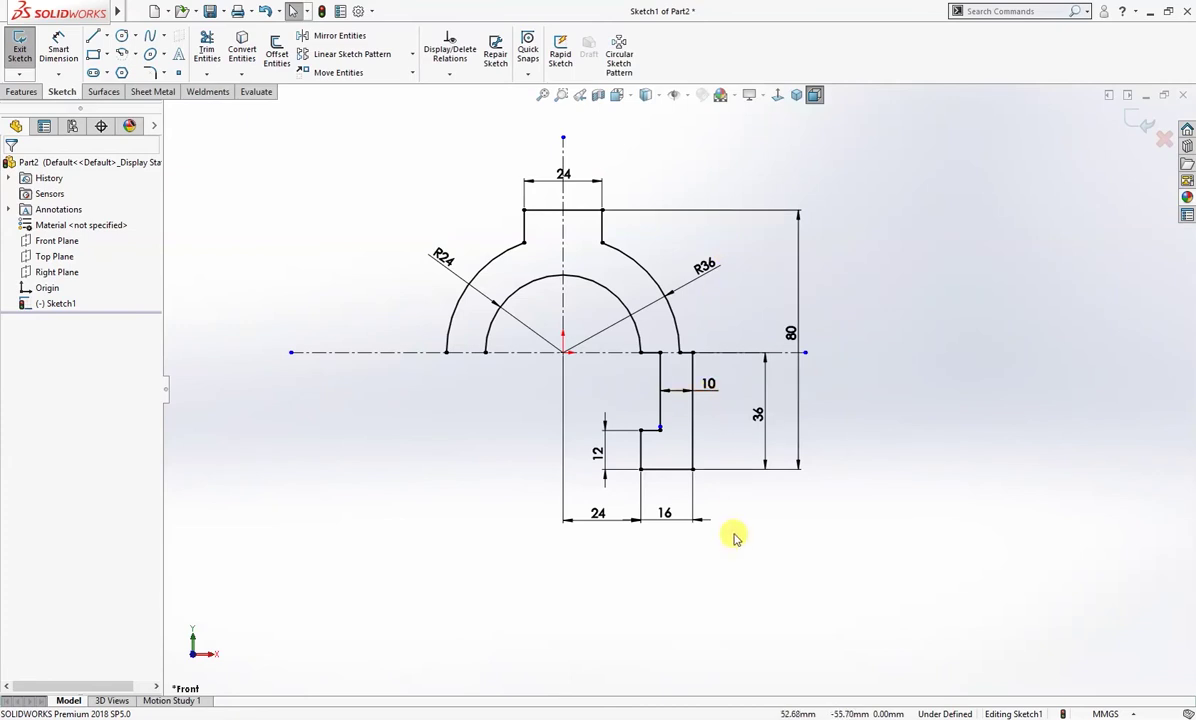
pyautogui.click(303, 35)
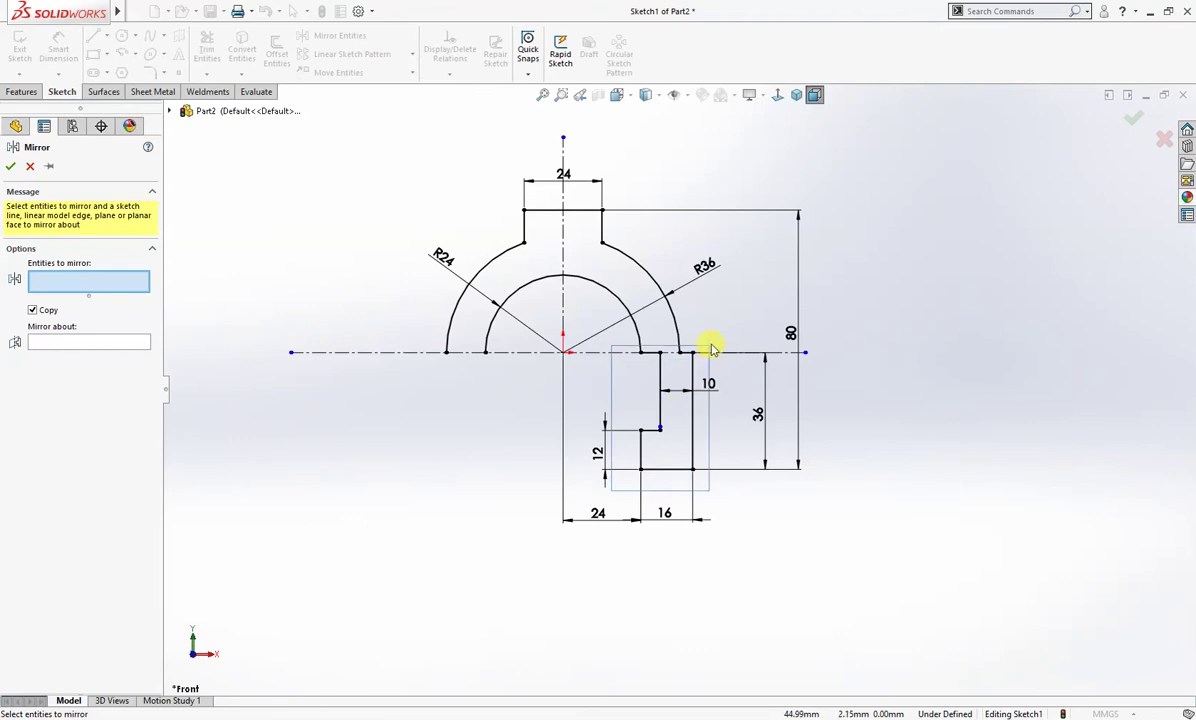
# Mirror the lower right leg lines about the vertical centerline Line13
pyautogui.moveTo(712, 349); pyautogui.dragTo(714, 348)
pyautogui.click(110, 411)
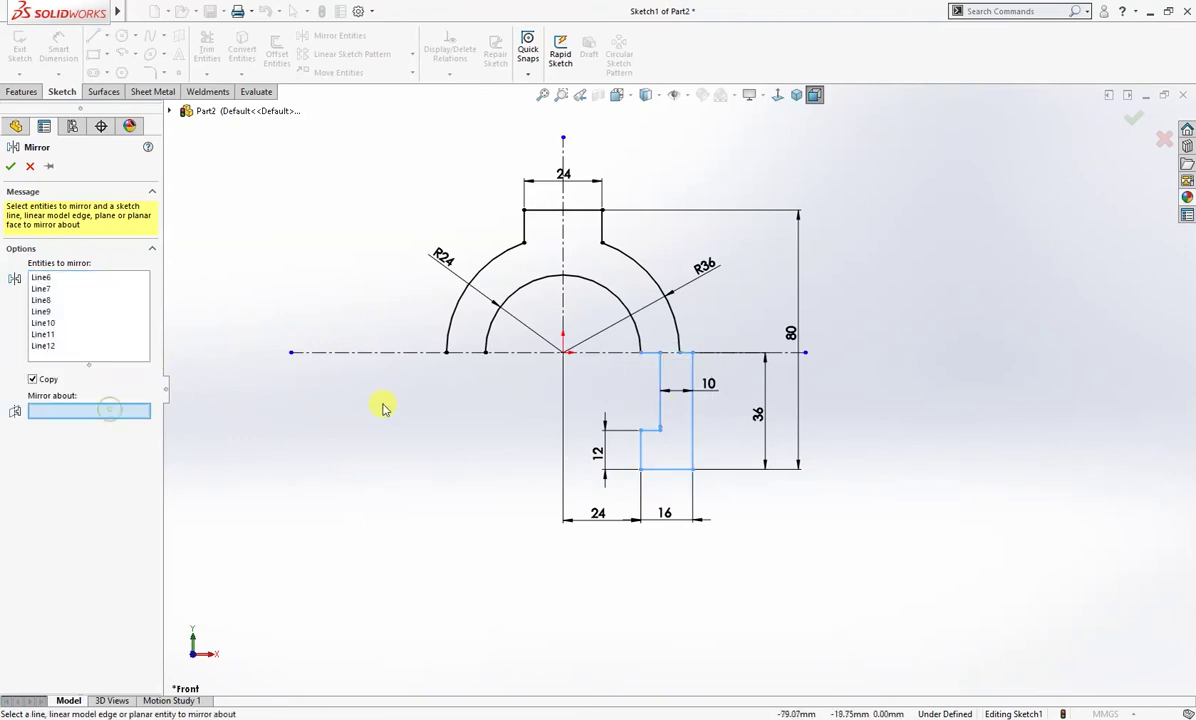
pyautogui.click(564, 316)
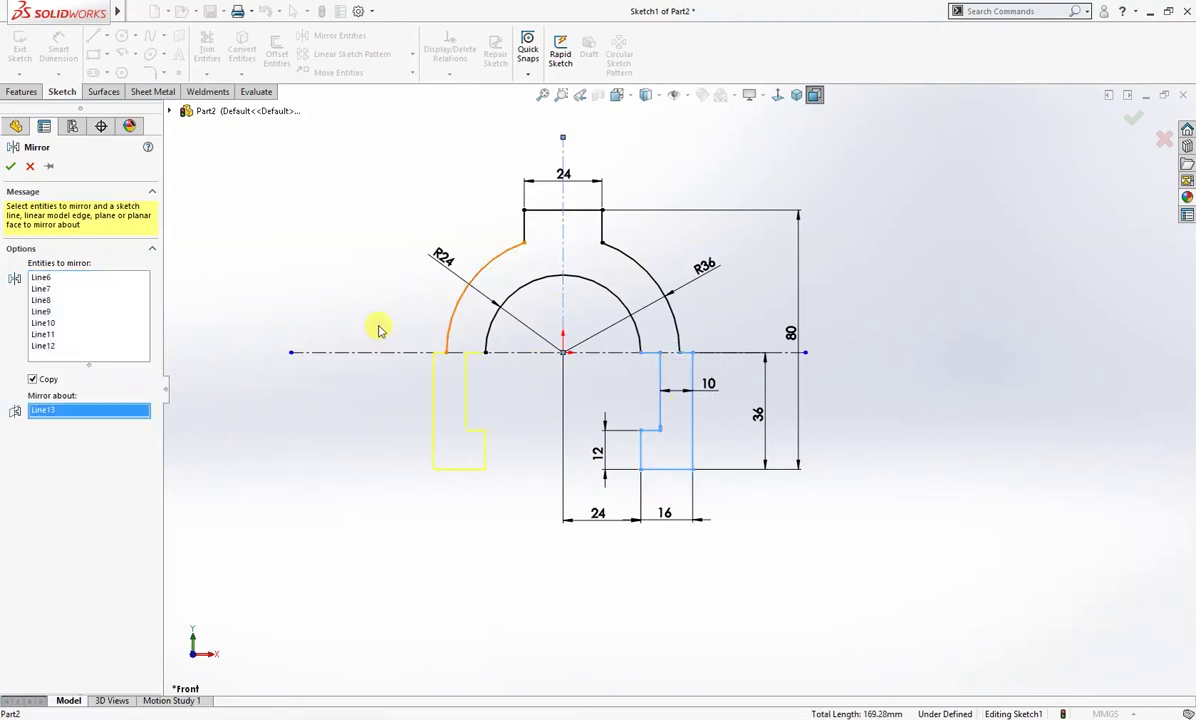
pyautogui.click(12, 168)
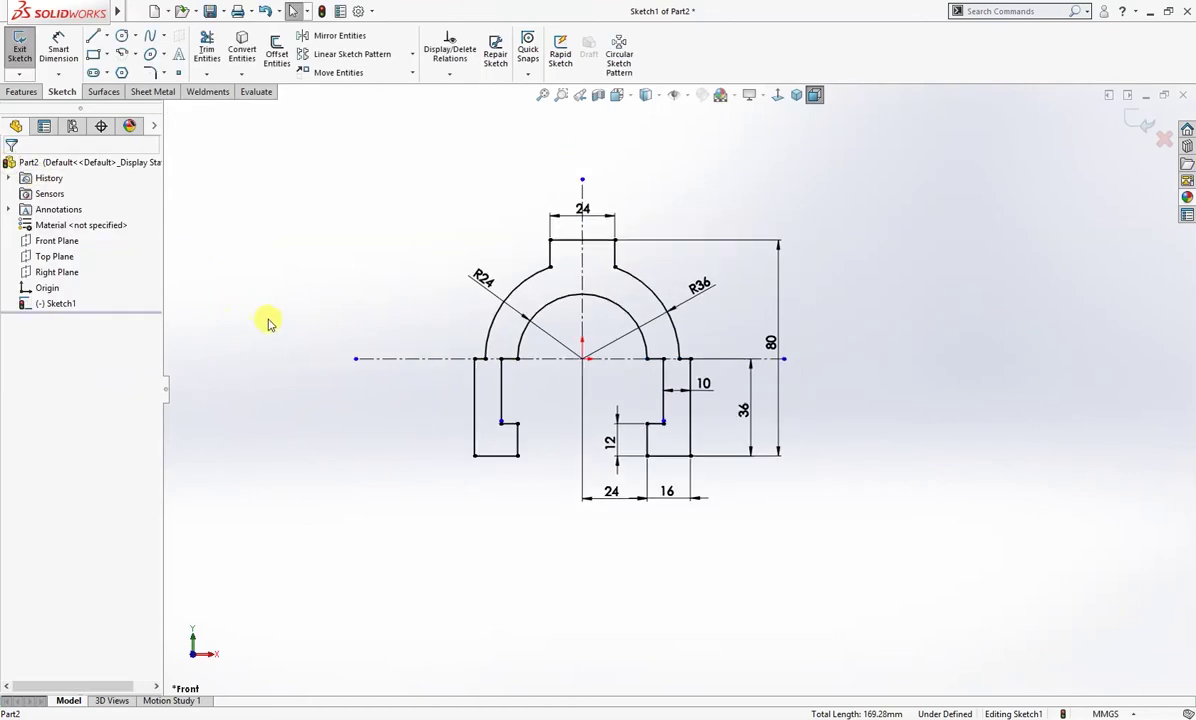
# Drag the loose endpoint onto the inner corner to fully define the profile
pyautogui.scroll(-6, 667, 432)
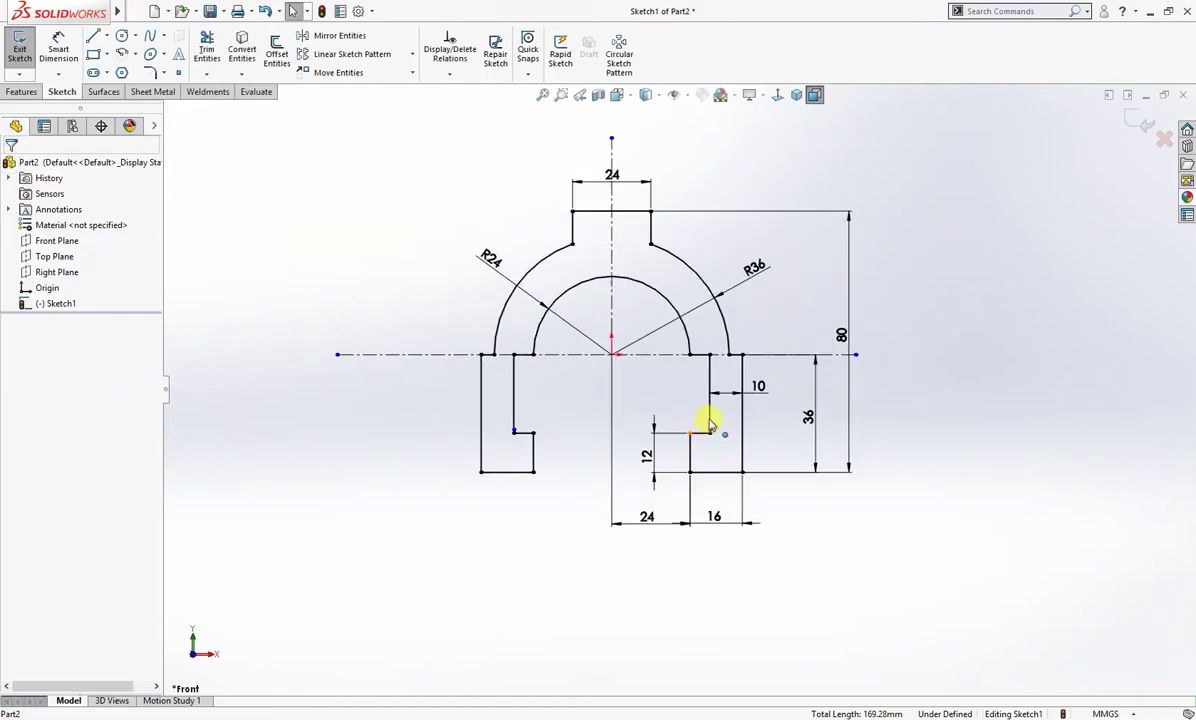
pyautogui.scroll(-4, 707, 438)
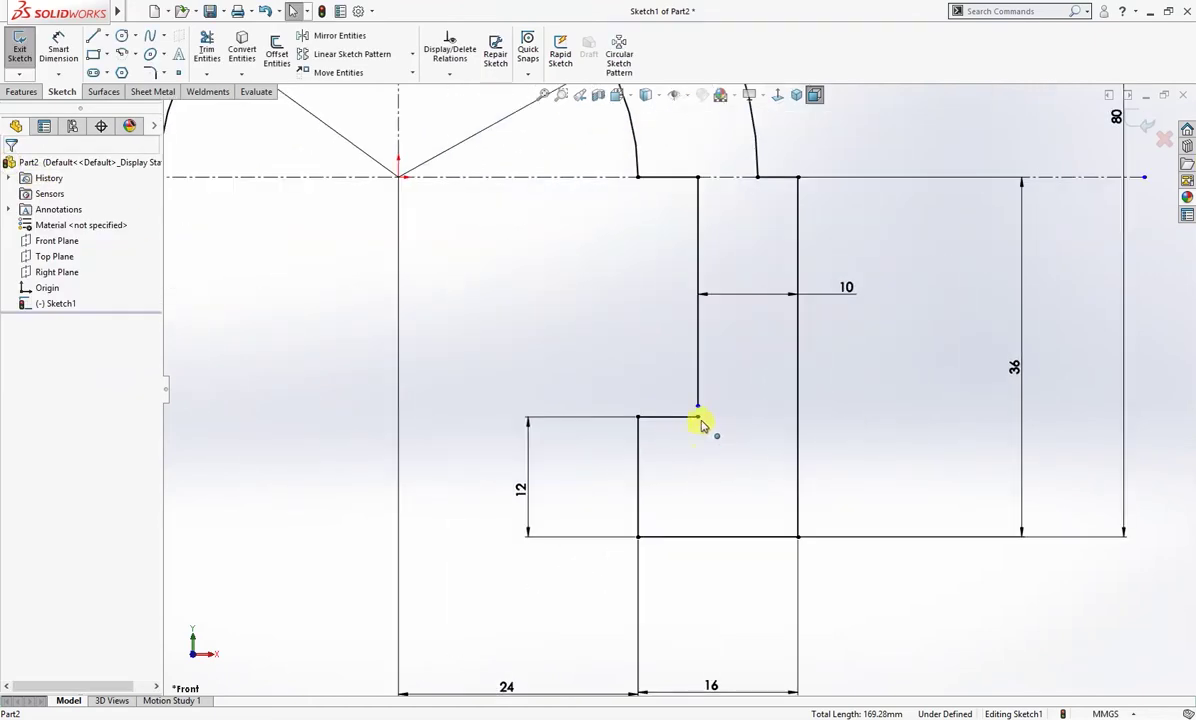
pyautogui.moveTo(698, 408); pyautogui.dragTo(699, 421)
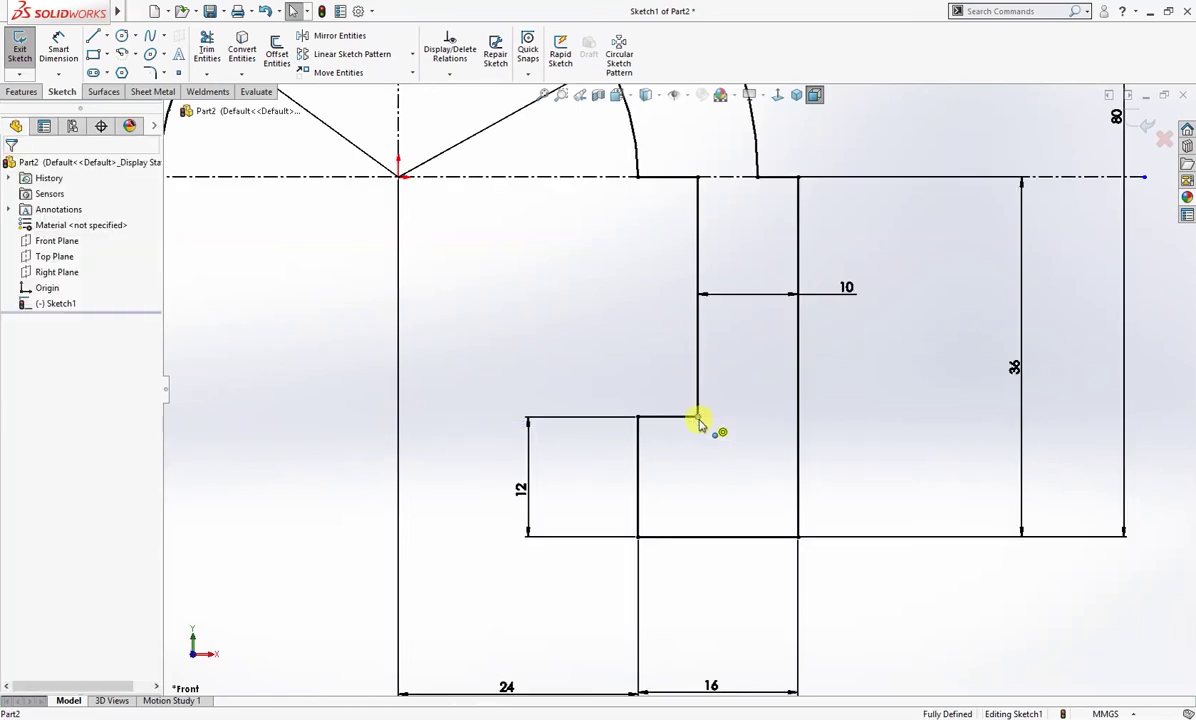
pyautogui.scroll(3, 710, 440)
pyautogui.scroll(4, 712, 465)
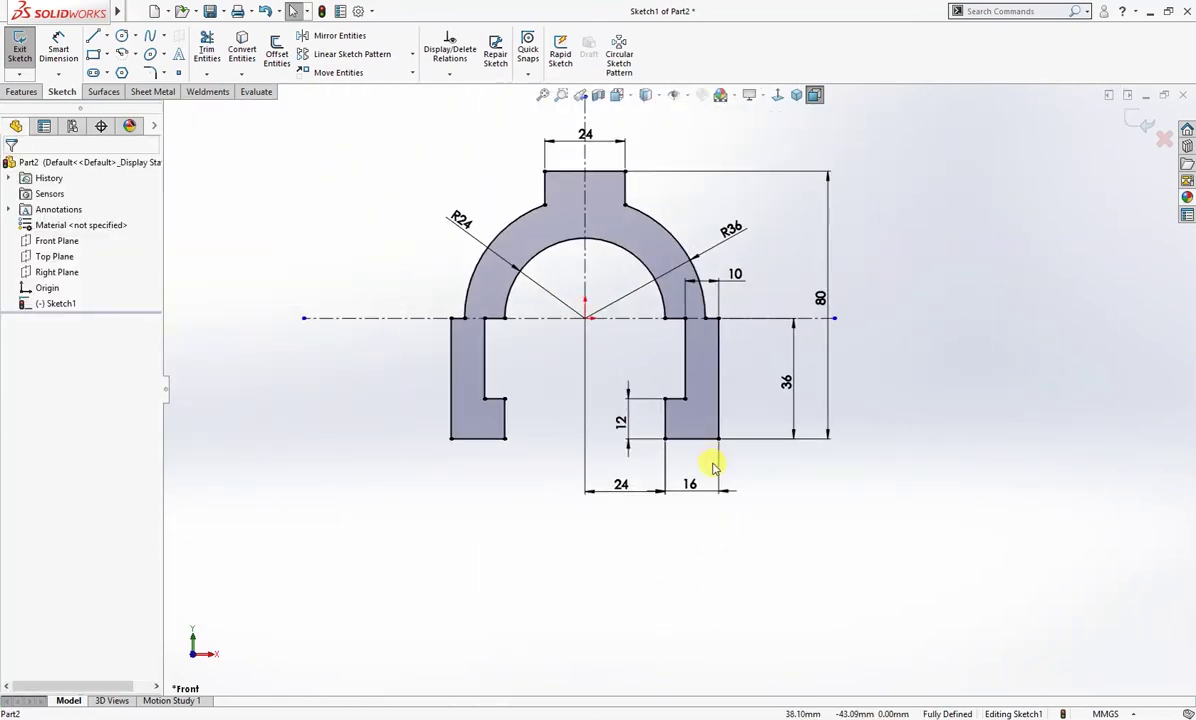
pyautogui.scroll(1, 720, 475)
# Extrude the clamp profile 20 mm with a Mid Plane end condition as Boss-Extrude1
pyautogui.press('s')
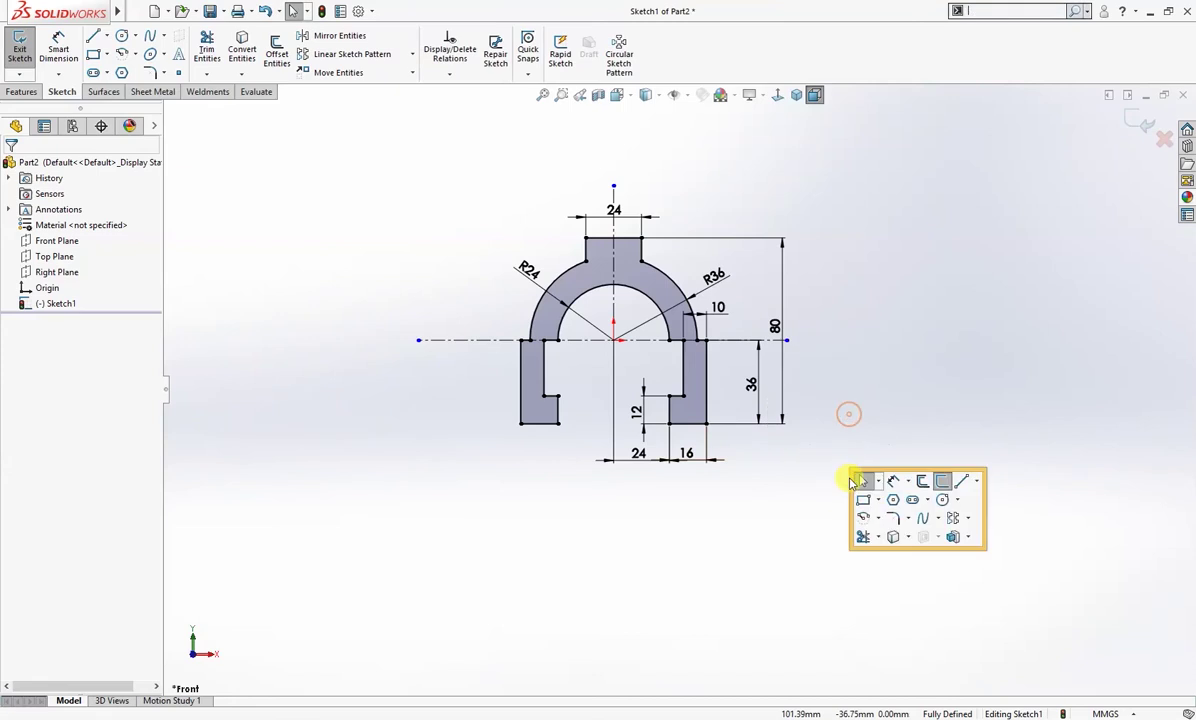
pyautogui.click(937, 538)
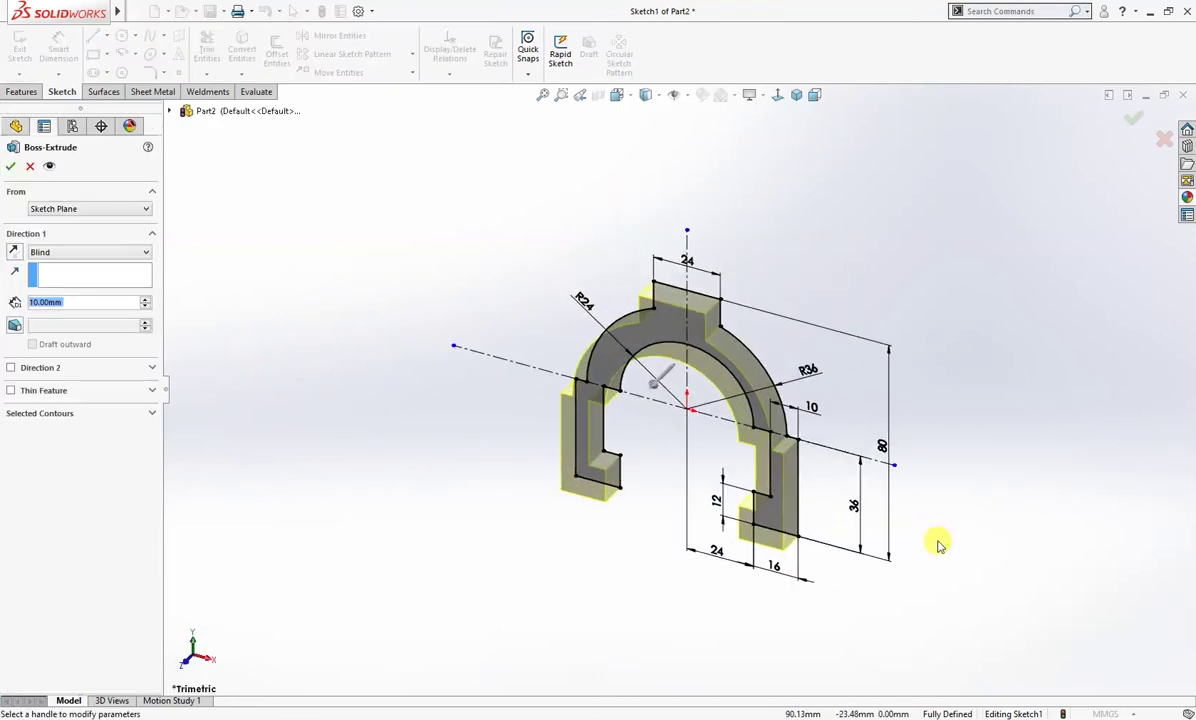
pyautogui.write('20')
pyautogui.press('Return')
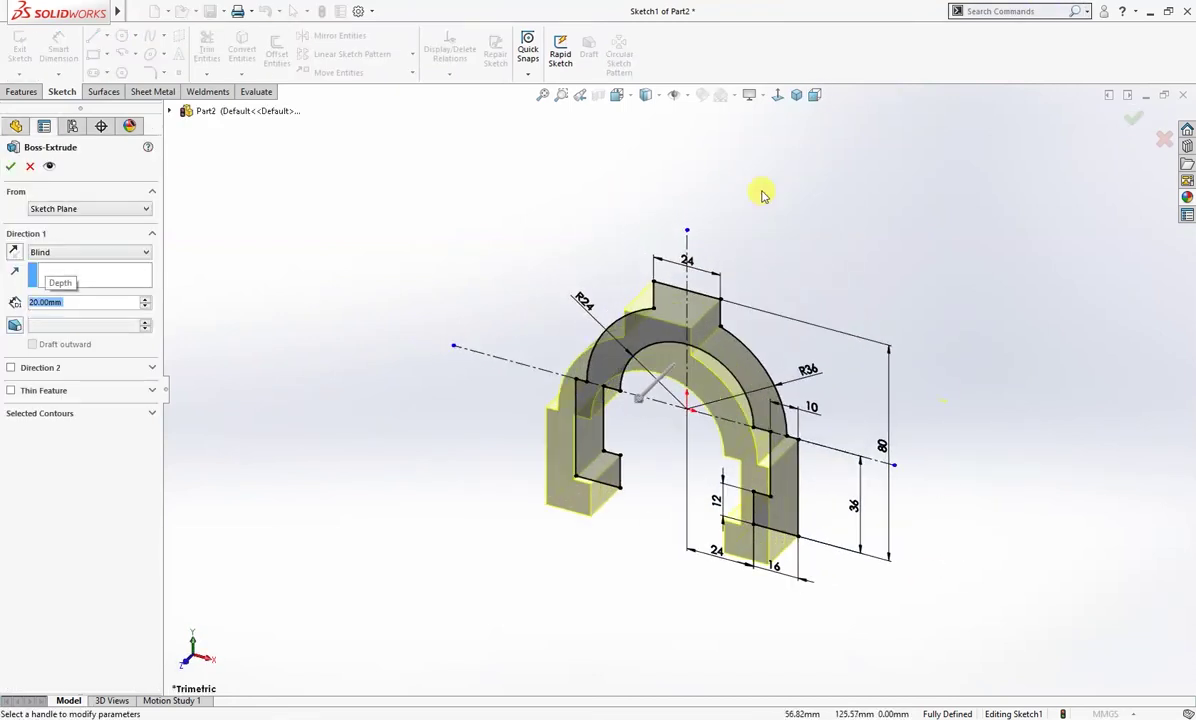
pyautogui.click(88, 252)
pyautogui.click(62, 309)
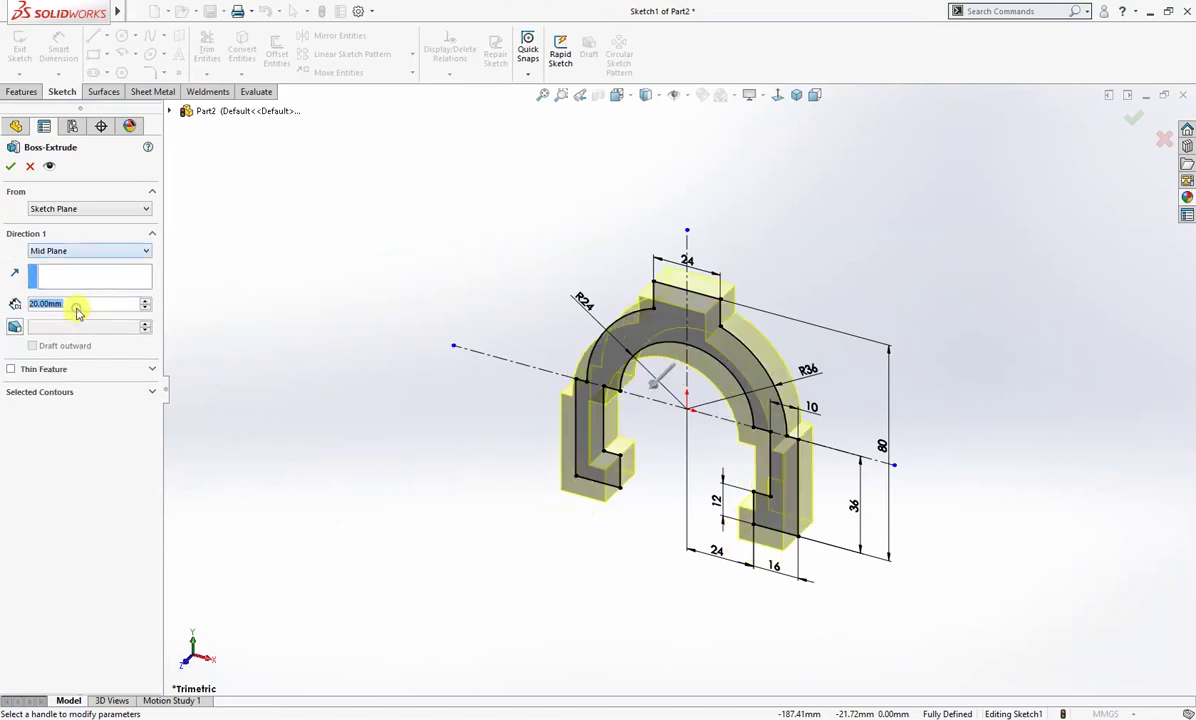
pyautogui.click(11, 168)
pyautogui.moveTo(422, 312)
pyautogui.mouseDown(button='middle')
pyautogui.moveTo(437, 398)
pyautogui.moveTo(782, 326)
pyautogui.mouseUp(button='middle')
pyautogui.click(702, 332)
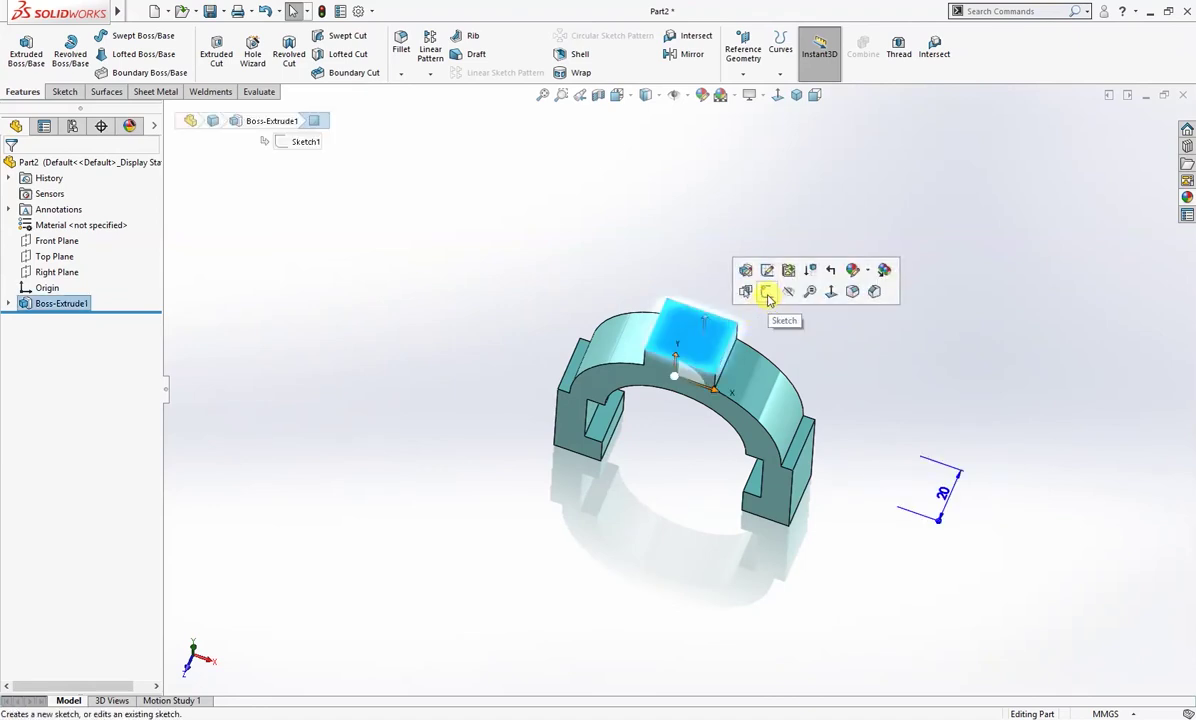
# Sketch a circle at the origin on the tab face and dimension it 10.8 mm
pyautogui.click(768, 294)
pyautogui.press('c')
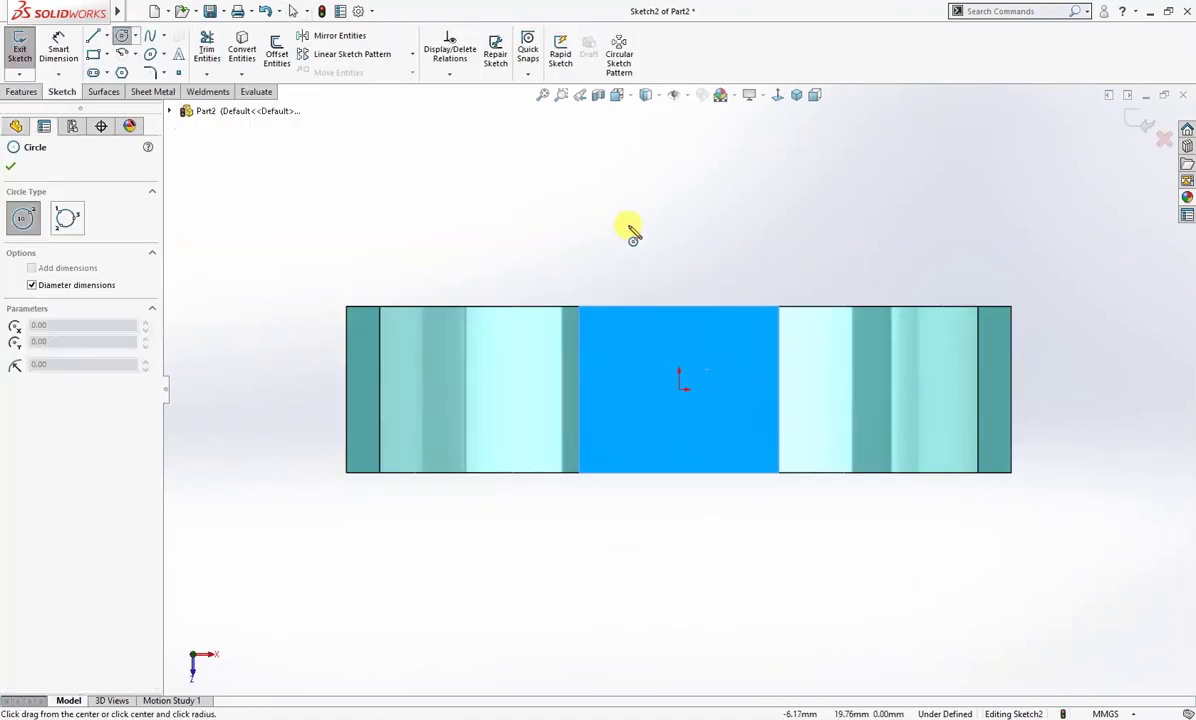
pyautogui.click(678, 380)
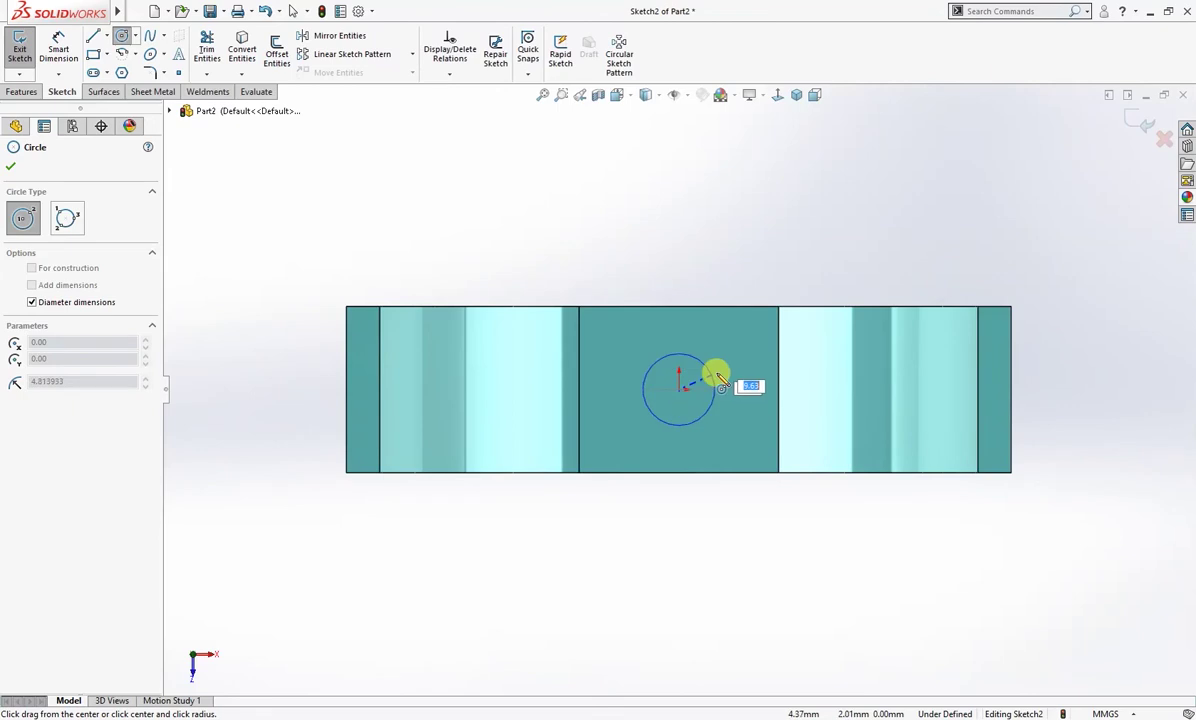
pyautogui.click(717, 375)
pyautogui.moveTo(801, 568); pyautogui.dragTo(801, 516, button='right')
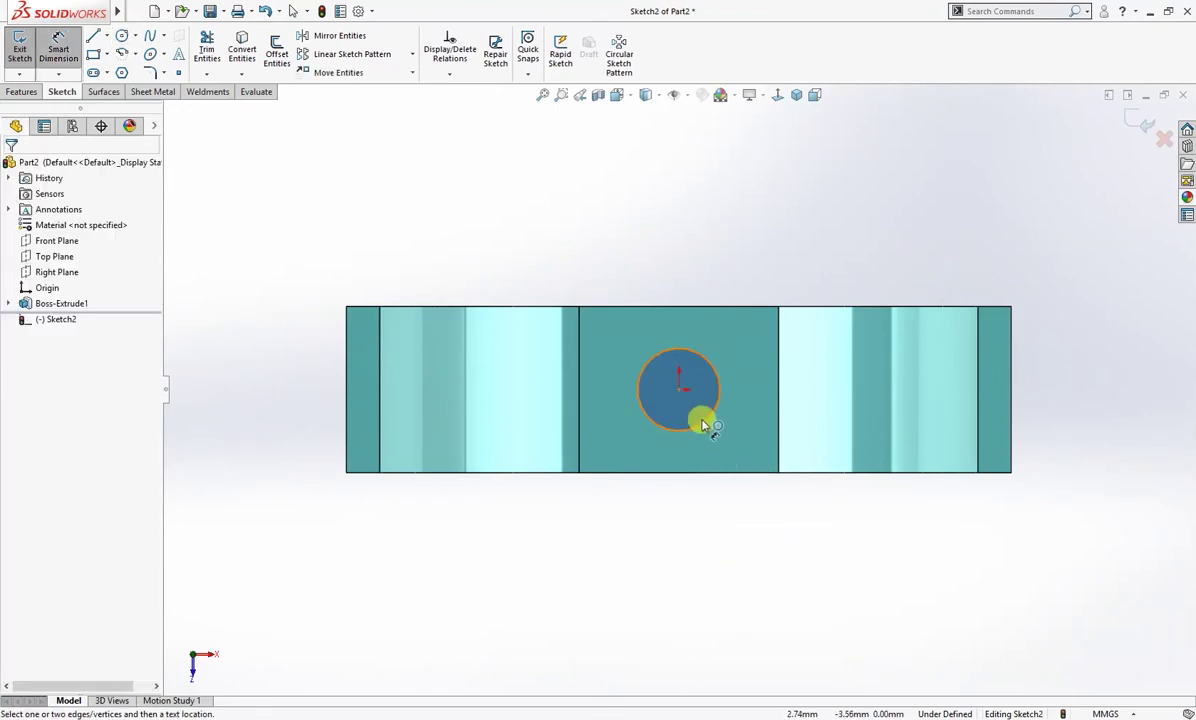
pyautogui.click(703, 425)
pyautogui.click(828, 527)
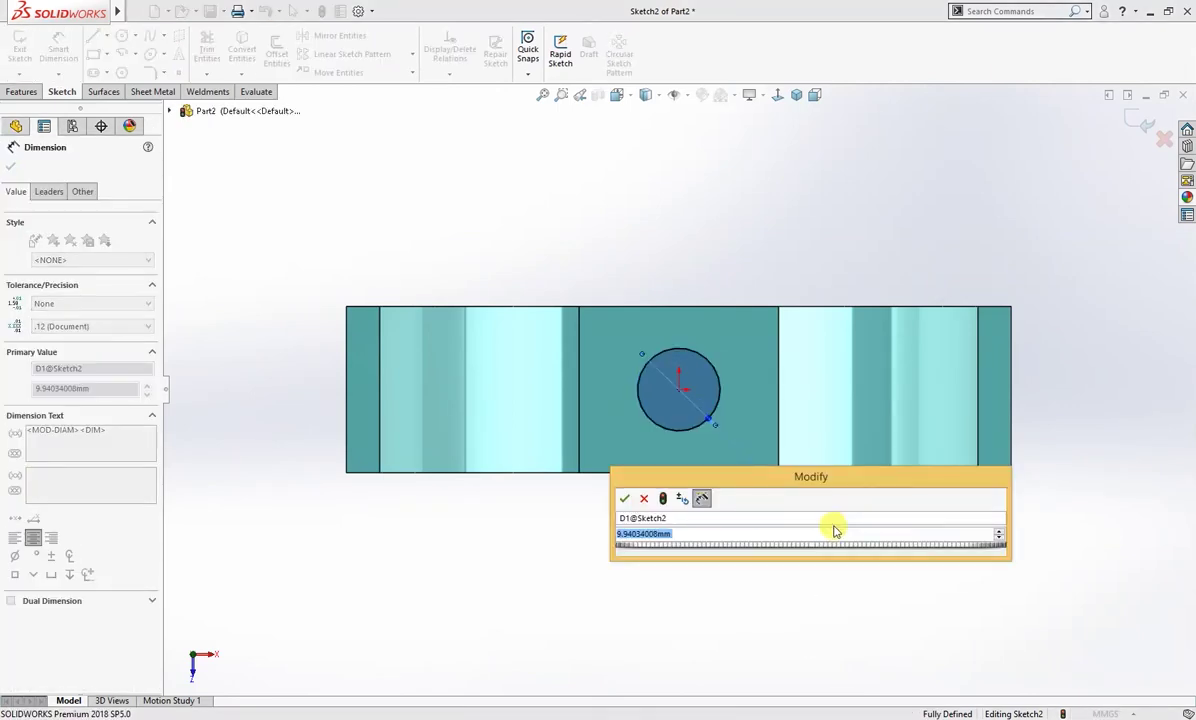
pyautogui.write('8')
pyautogui.press('BackSpace')
pyautogui.write('10.8')
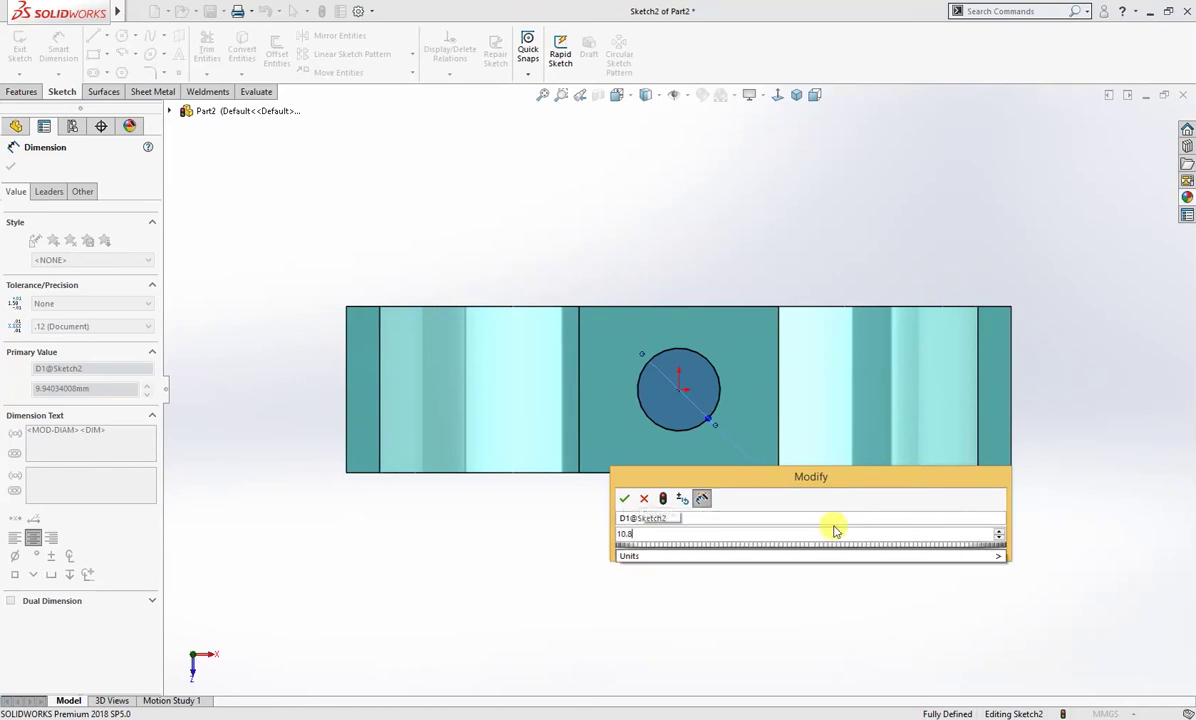
pyautogui.press('Return')
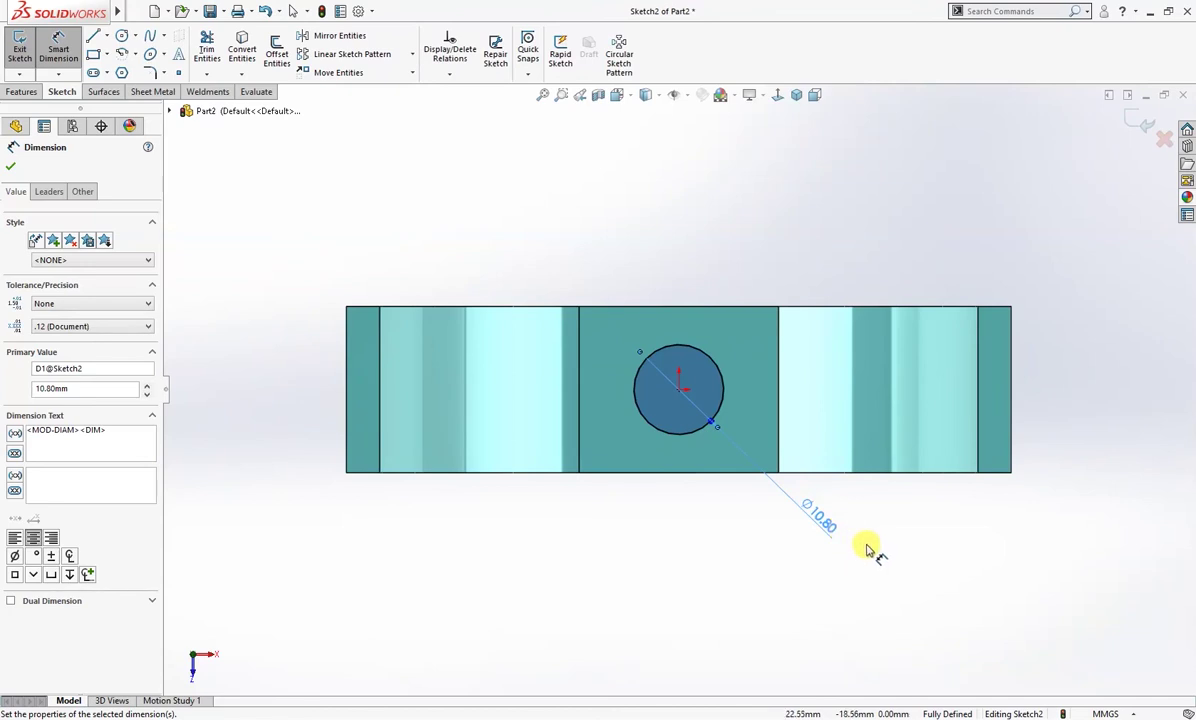
# Cut-extrude the circle Through All to bore the hole through the top tab
pyautogui.press('s')
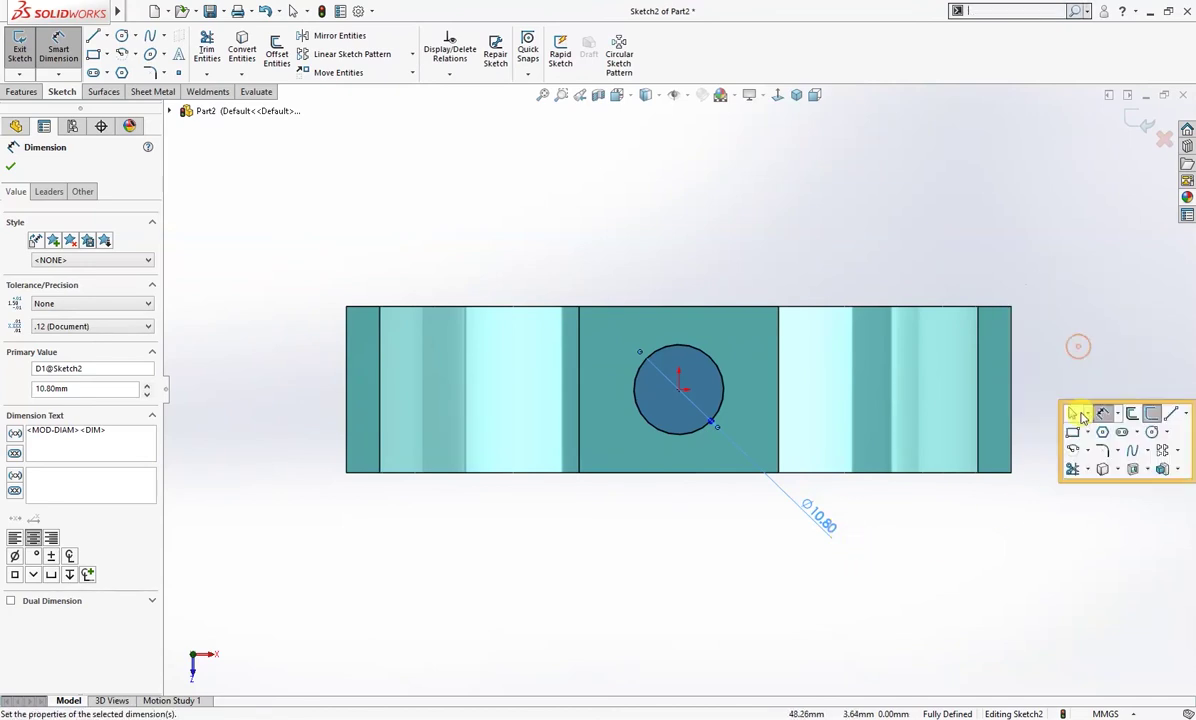
pyautogui.click(1125, 469)
pyautogui.click(90, 253)
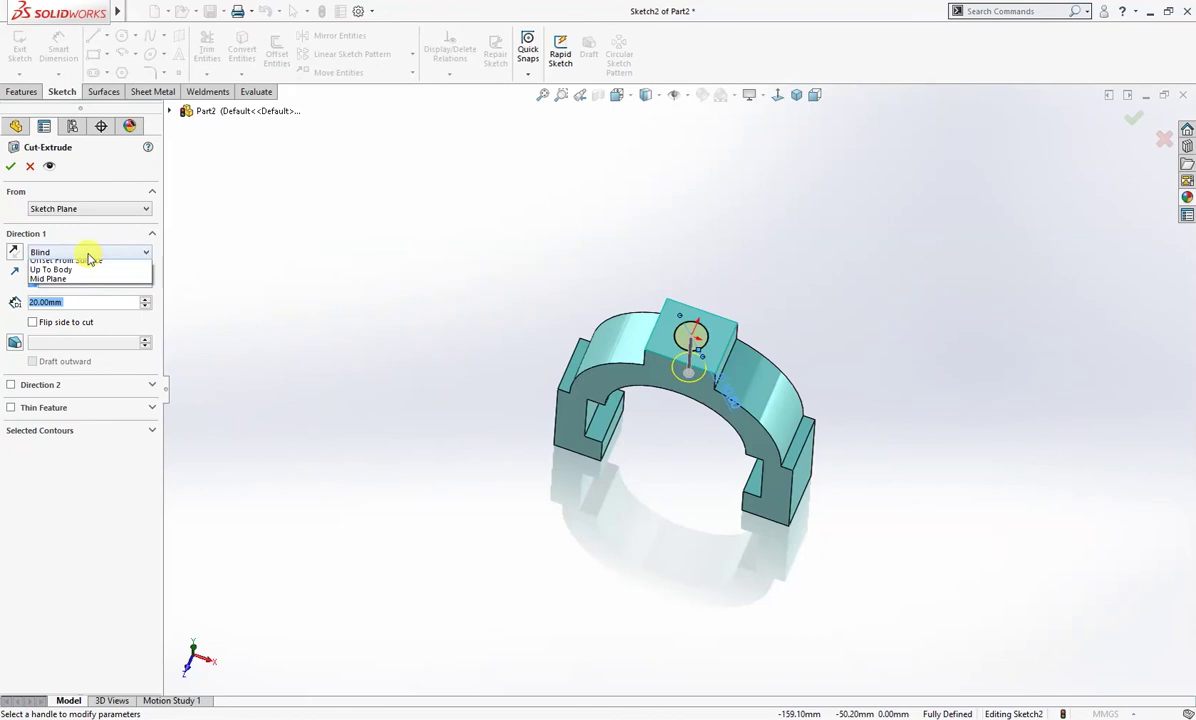
pyautogui.click(72, 268)
pyautogui.click(10, 167)
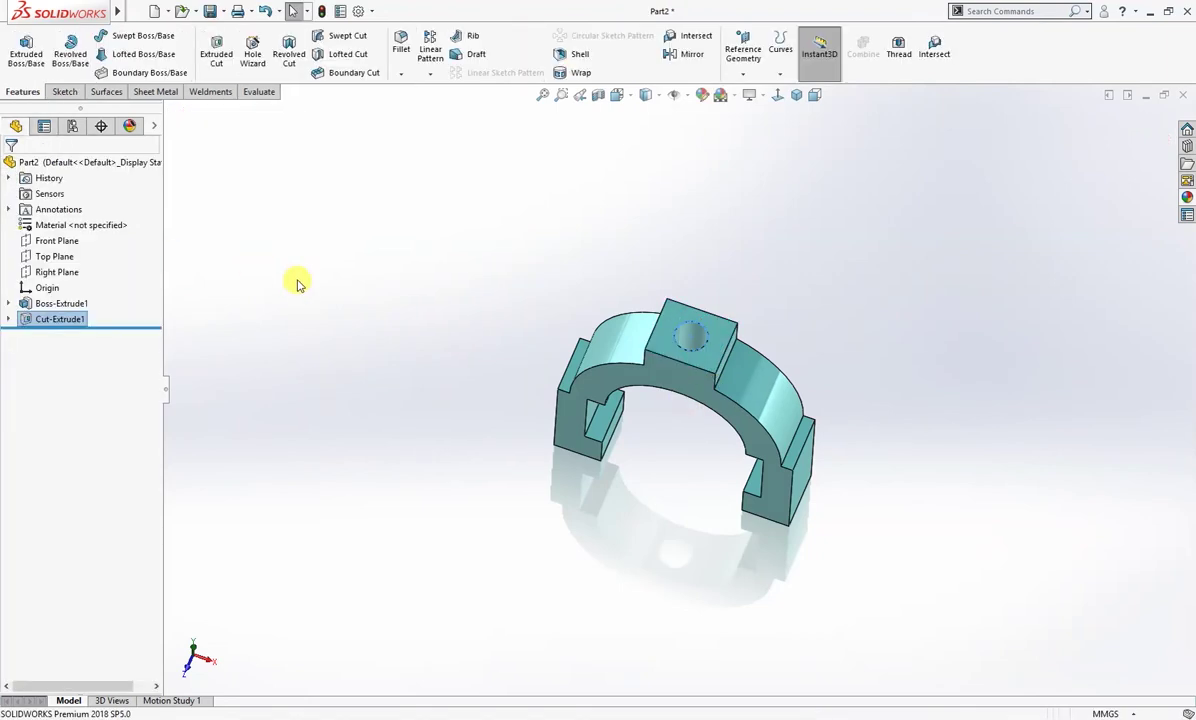
pyautogui.moveTo(681, 400); pyautogui.dragTo(707, 355, button='middle')
pyautogui.scroll(-3, 705, 350)
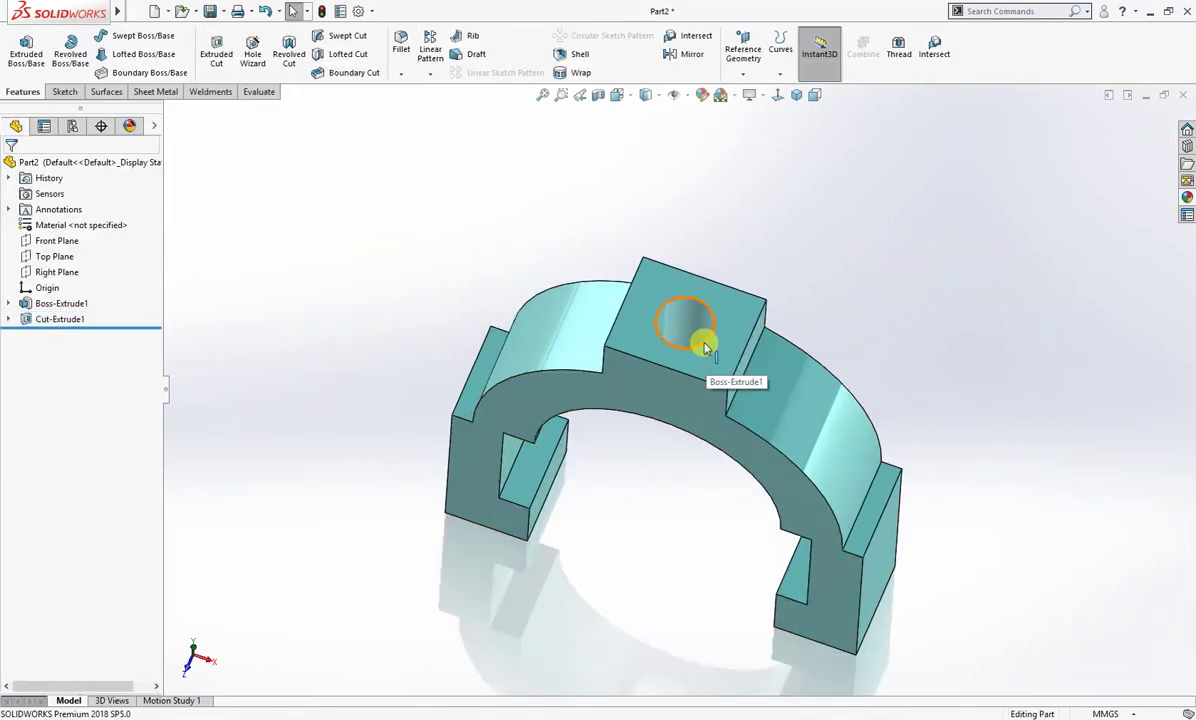
pyautogui.click(705, 343)
# Add Chamfer1, a 1 mm × 45° chamfer, to the hole's top rim
pyautogui.click(849, 299)
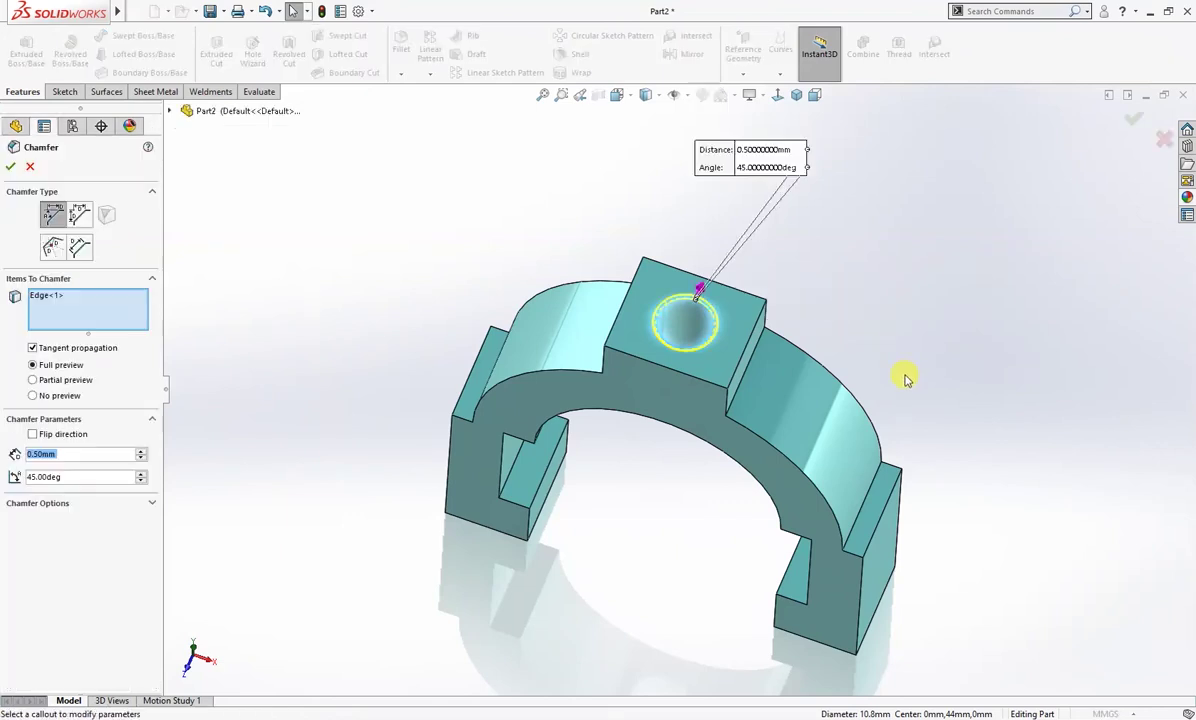
pyautogui.write('1')
pyautogui.press('Return')
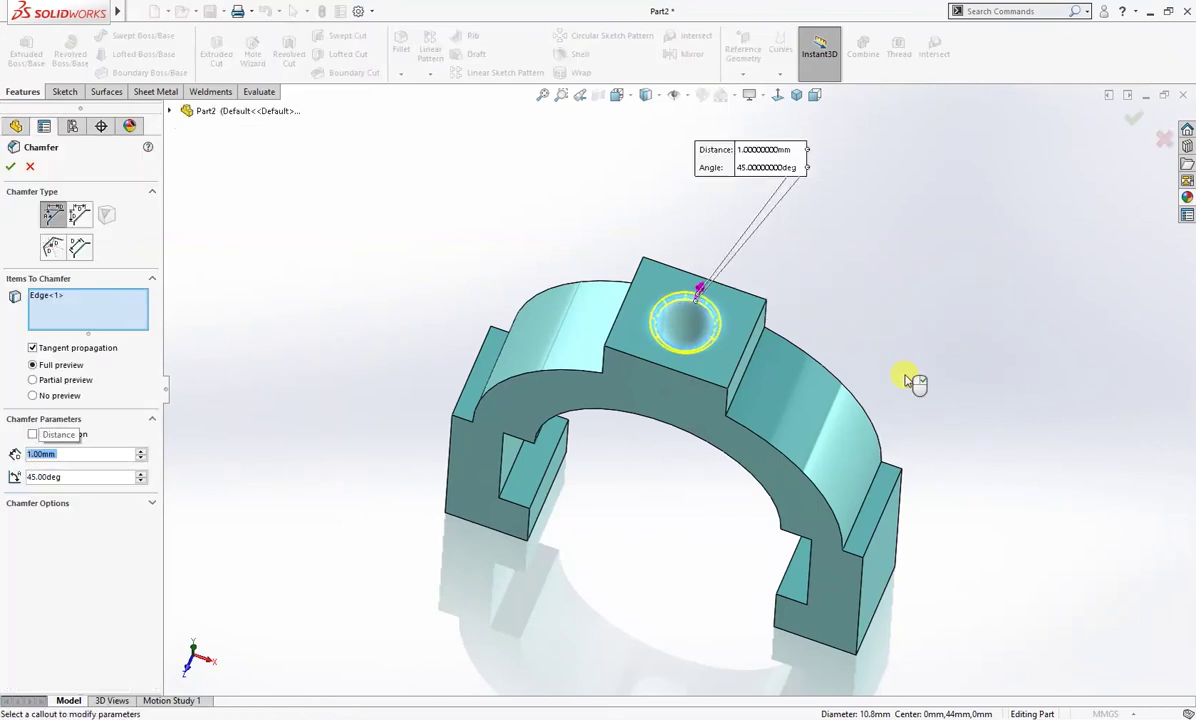
pyautogui.click(11, 167)
pyautogui.moveTo(294, 355)
pyautogui.mouseDown(button='middle')
pyautogui.moveTo(347, 363)
pyautogui.moveTo(322, 345)
pyautogui.moveTo(275, 350)
pyautogui.mouseUp(button='middle')
pyautogui.moveTo(270, 350); pyautogui.dragTo(334, 288, button='right')
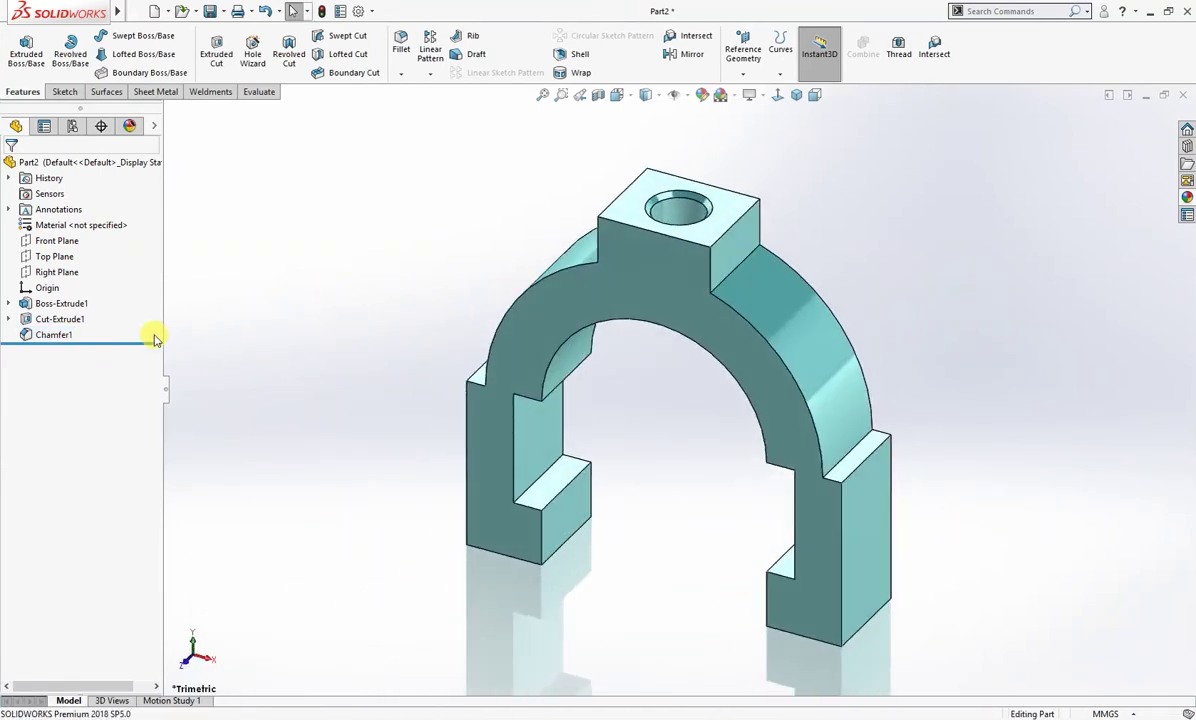
pyautogui.rightClick(480, 186)
pyautogui.click(742, 263)
# Create Fillet1 with a 4 mm radius on the four arch edges beside the top block and legs
pyautogui.click(743, 261)
pyautogui.click(867, 220)
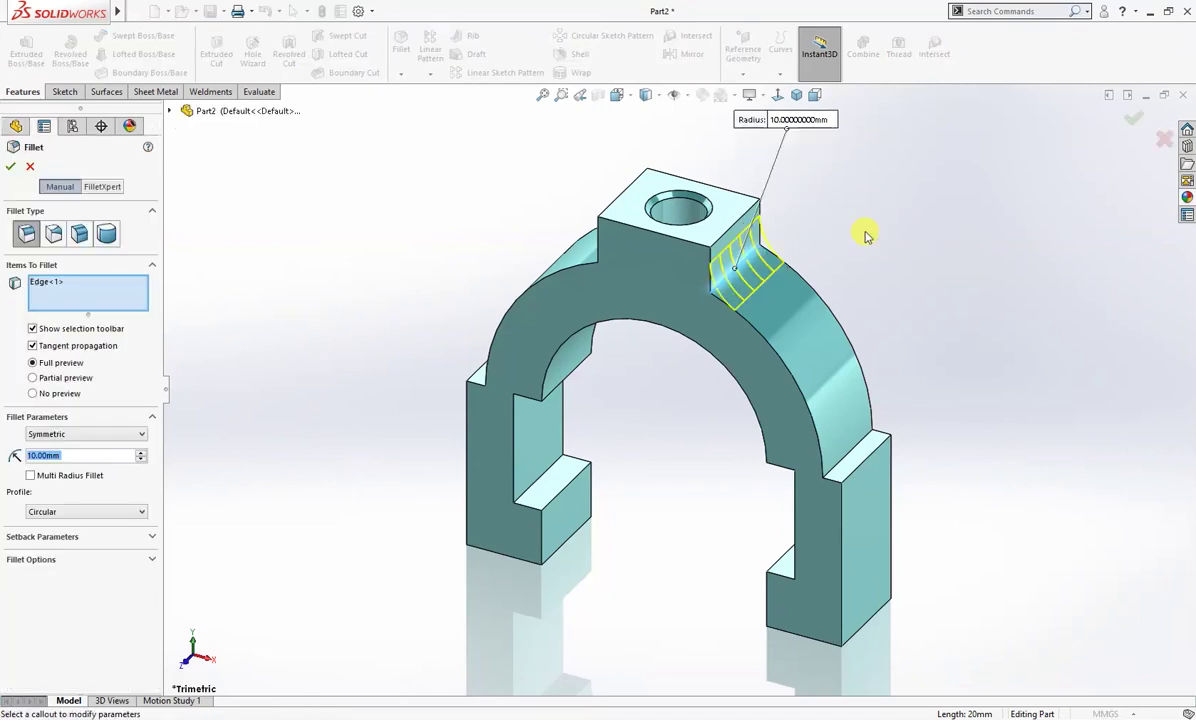
pyautogui.scroll(-6, 867, 236)
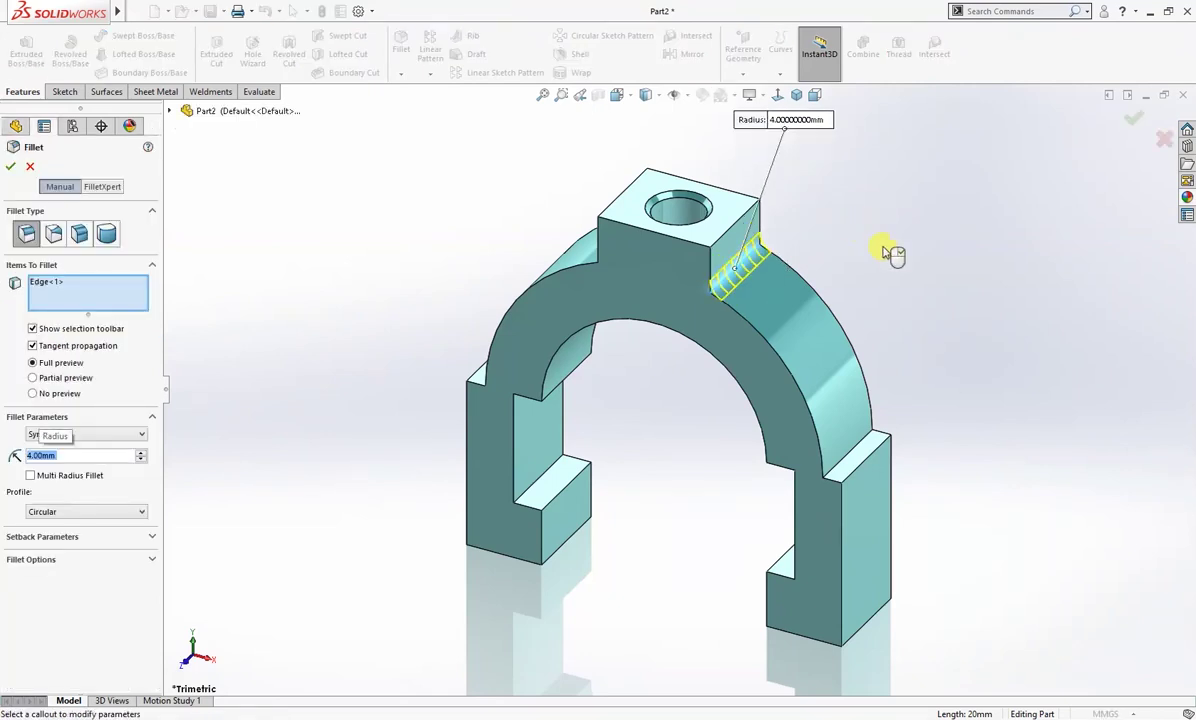
pyautogui.click(849, 447)
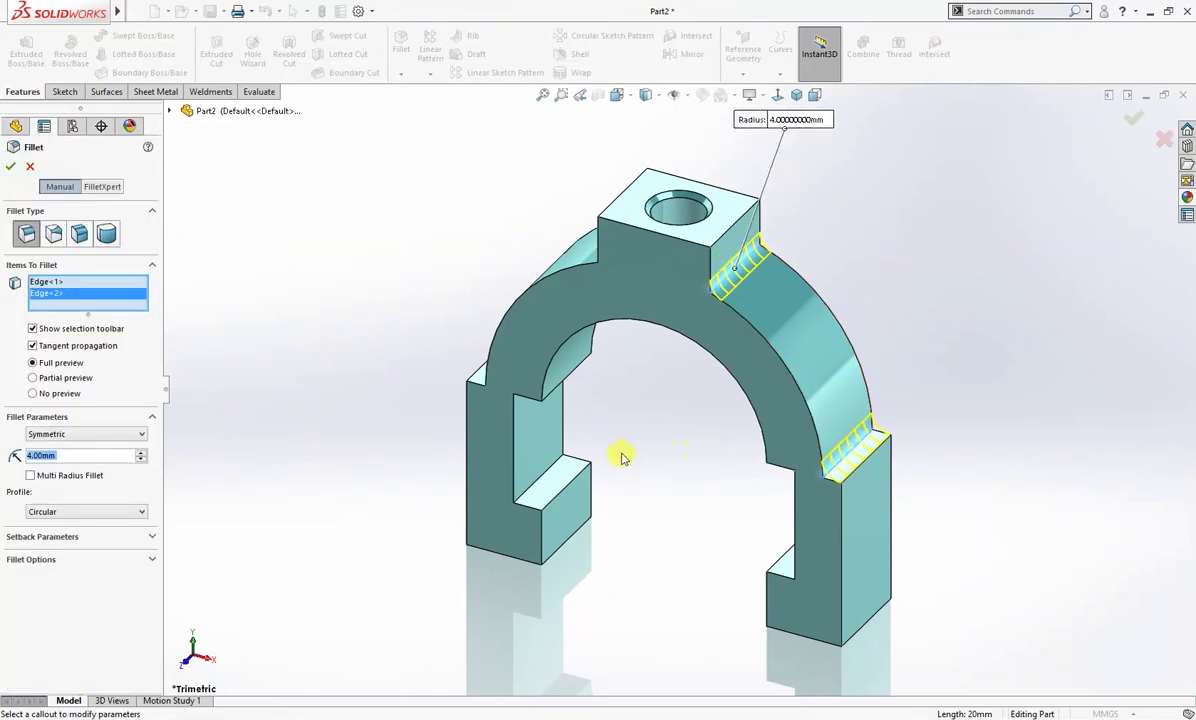
pyautogui.click(489, 373)
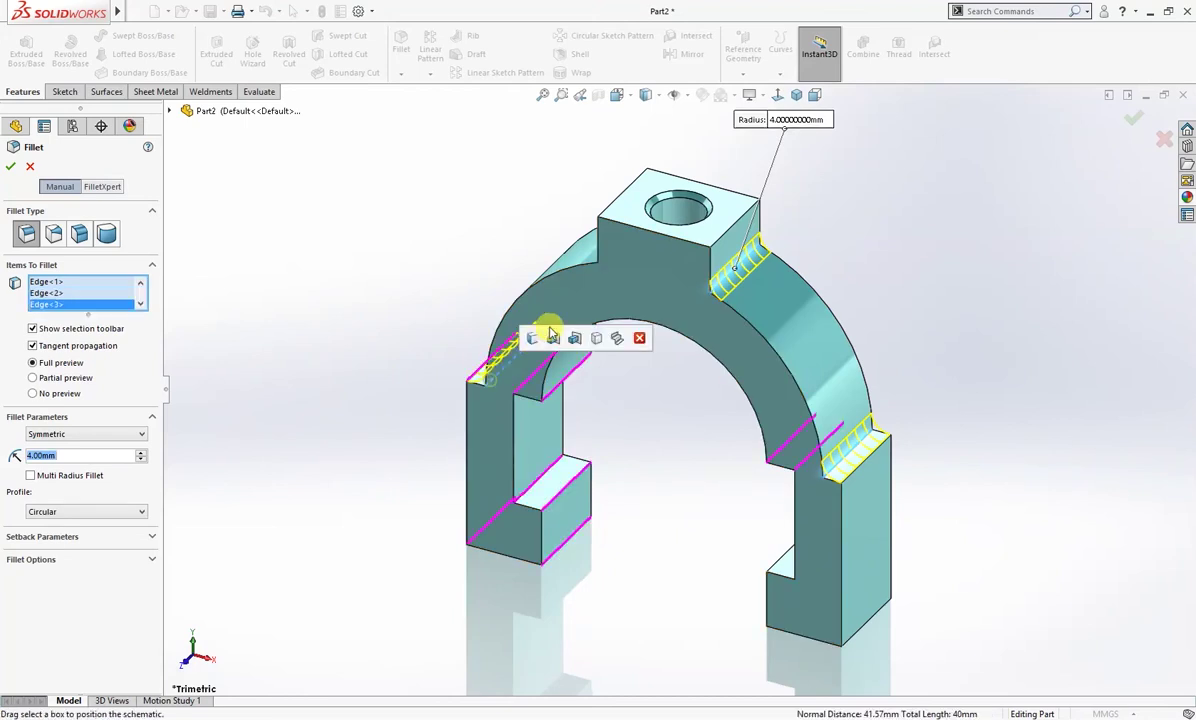
pyautogui.click(595, 252)
pyautogui.moveTo(630, 419); pyautogui.dragTo(640, 446, button='middle')
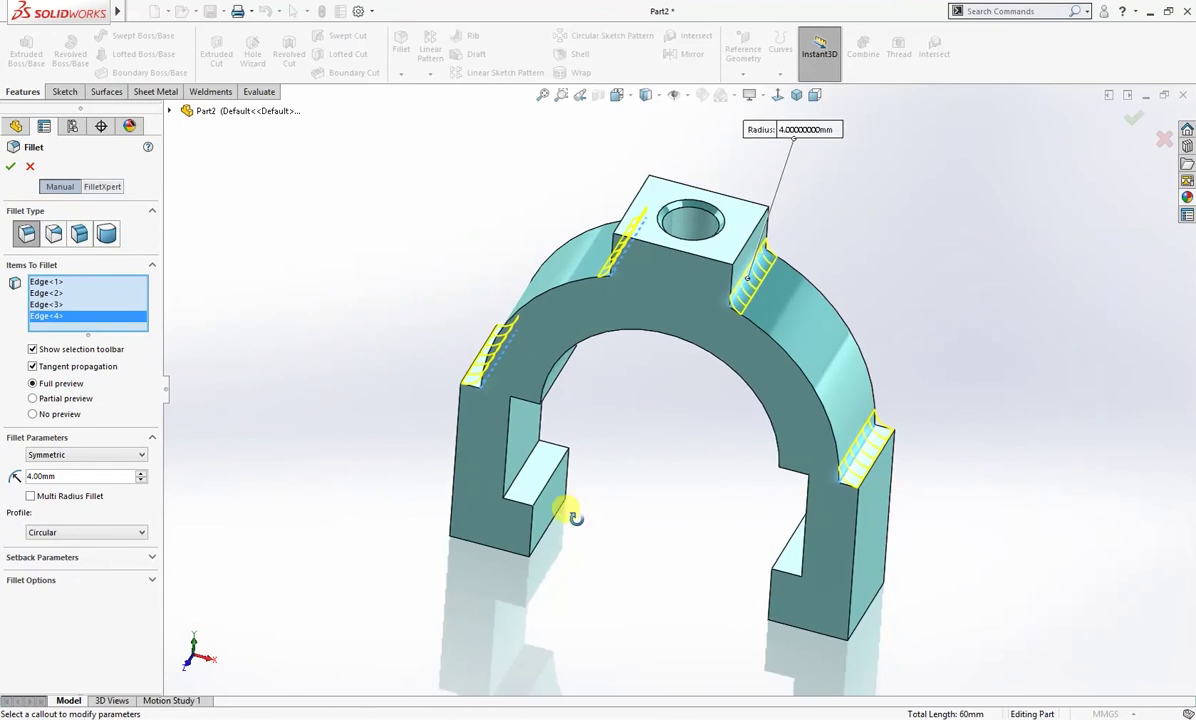
pyautogui.click(9, 167)
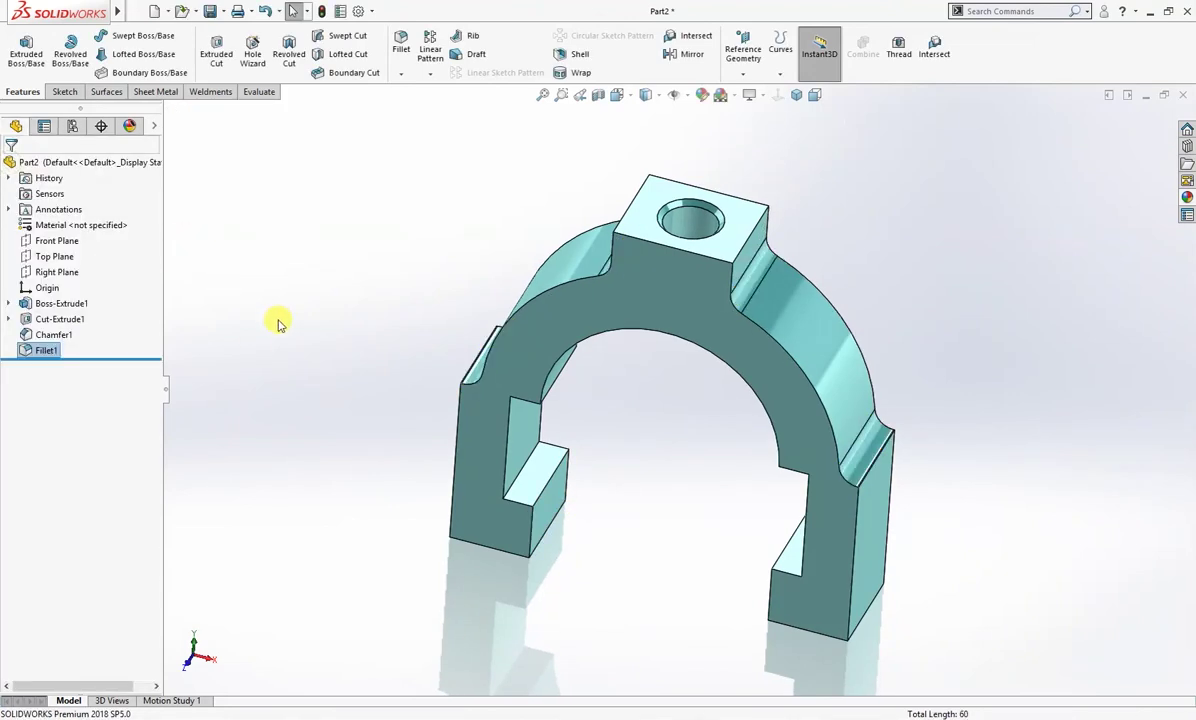
# Chamfer the outlines of the arch's front and back faces at 0.5 mm as Chamfer2
pyautogui.click(609, 330)
pyautogui.click(681, 302)
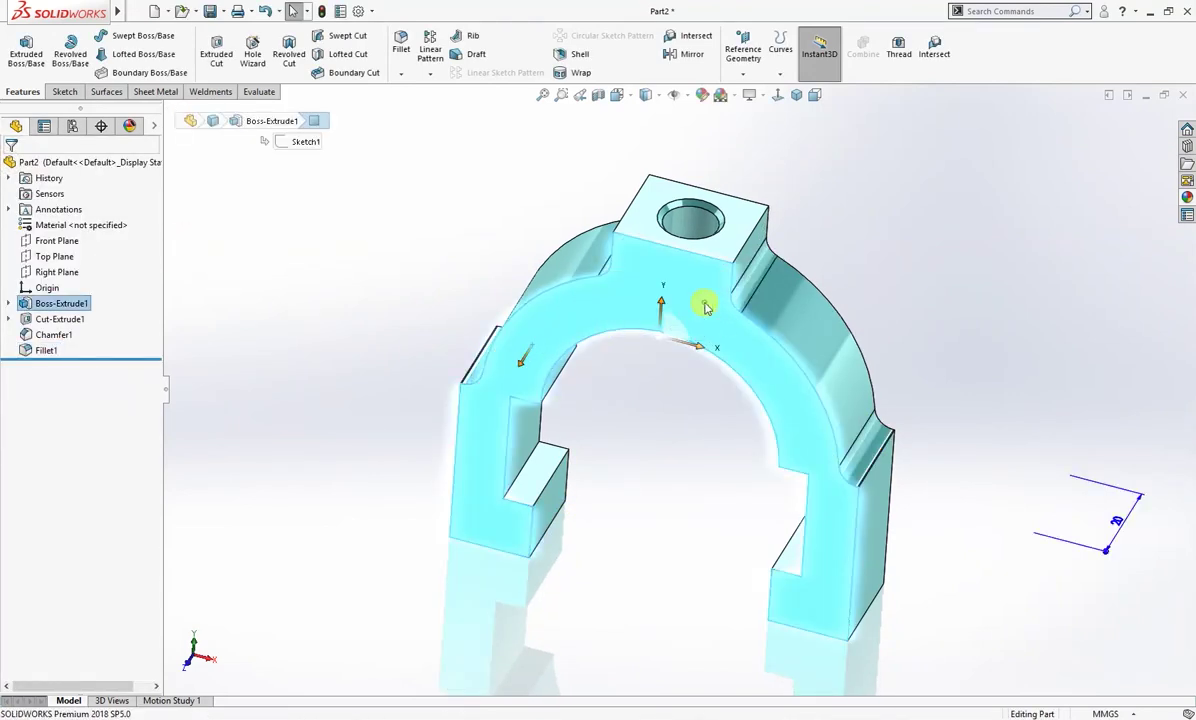
pyautogui.moveTo(618, 426); pyautogui.dragTo(507, 472, button='middle')
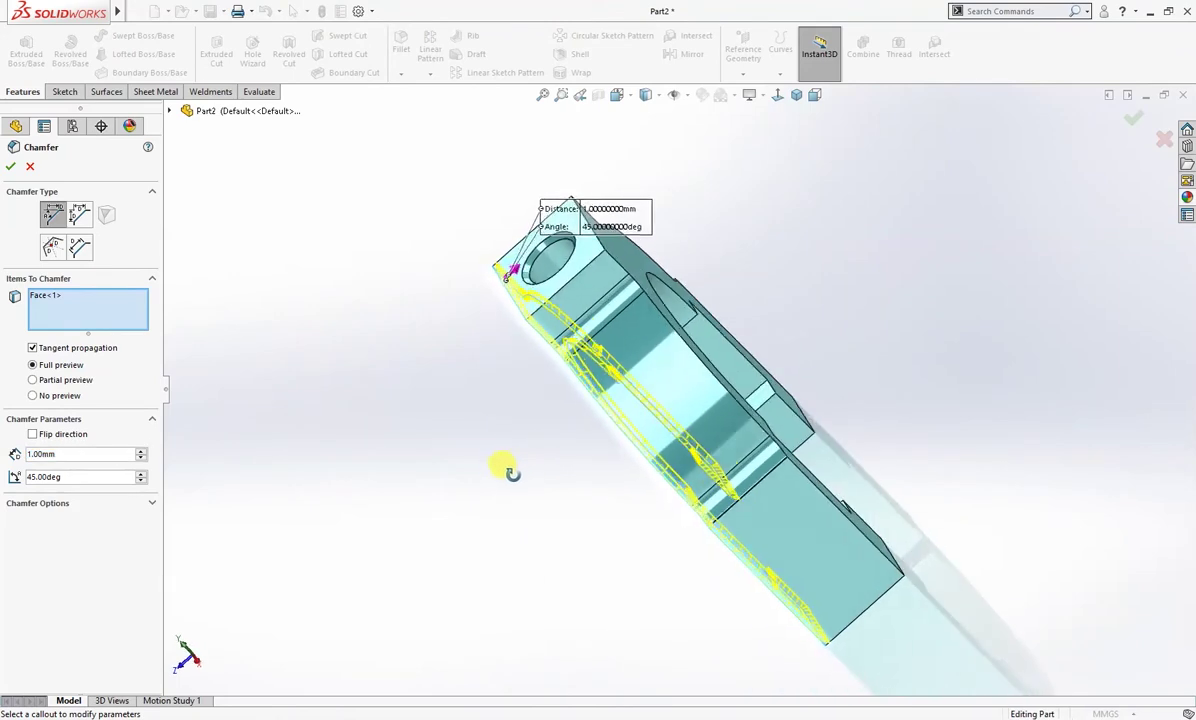
pyautogui.click(663, 312)
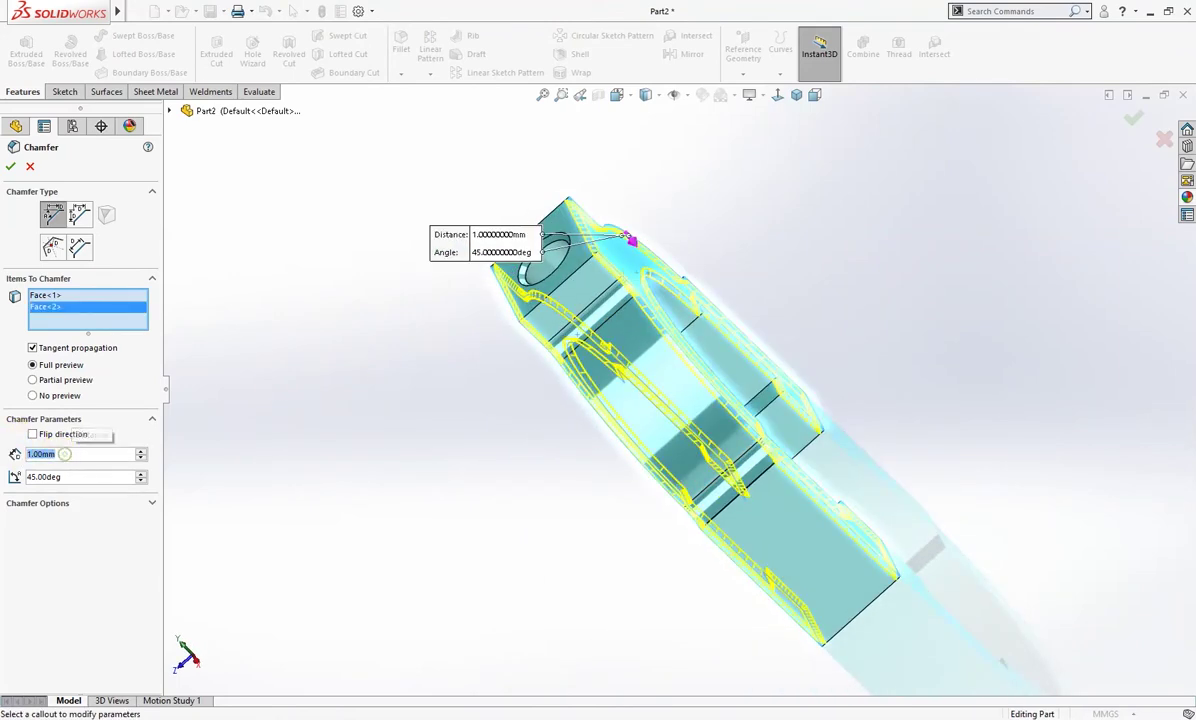
pyautogui.write('0.5')
pyautogui.press('Return')
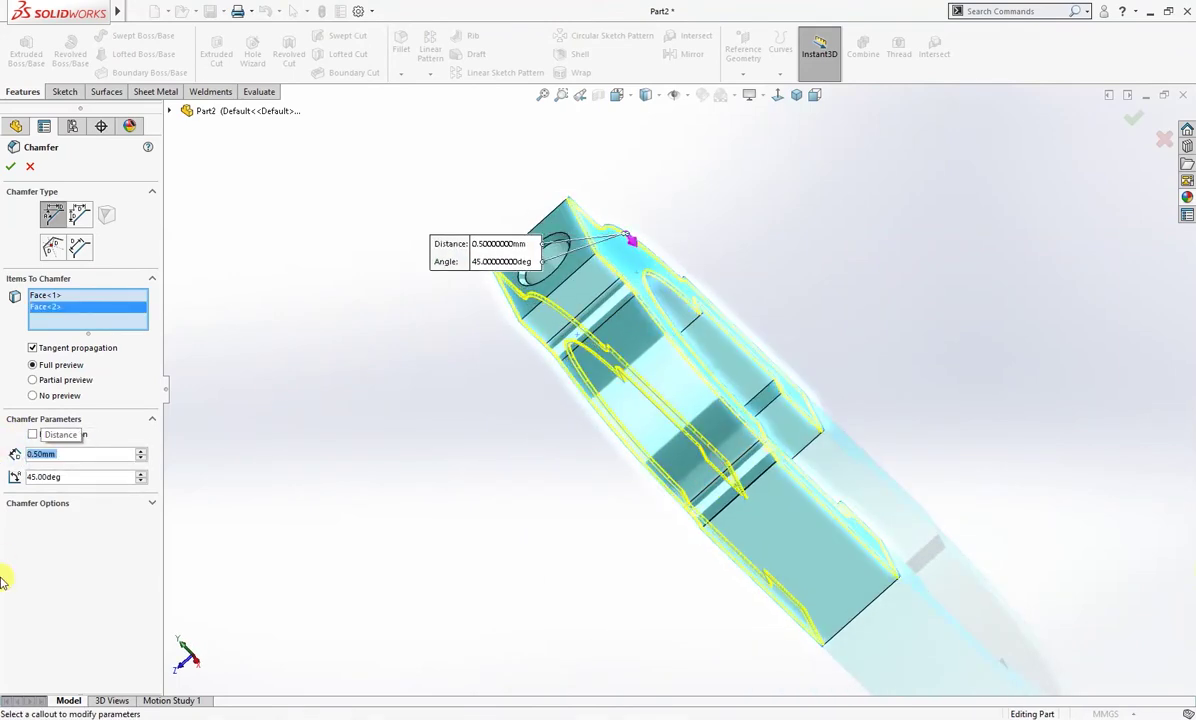
pyautogui.moveTo(269, 462); pyautogui.dragTo(350, 366, button='middle')
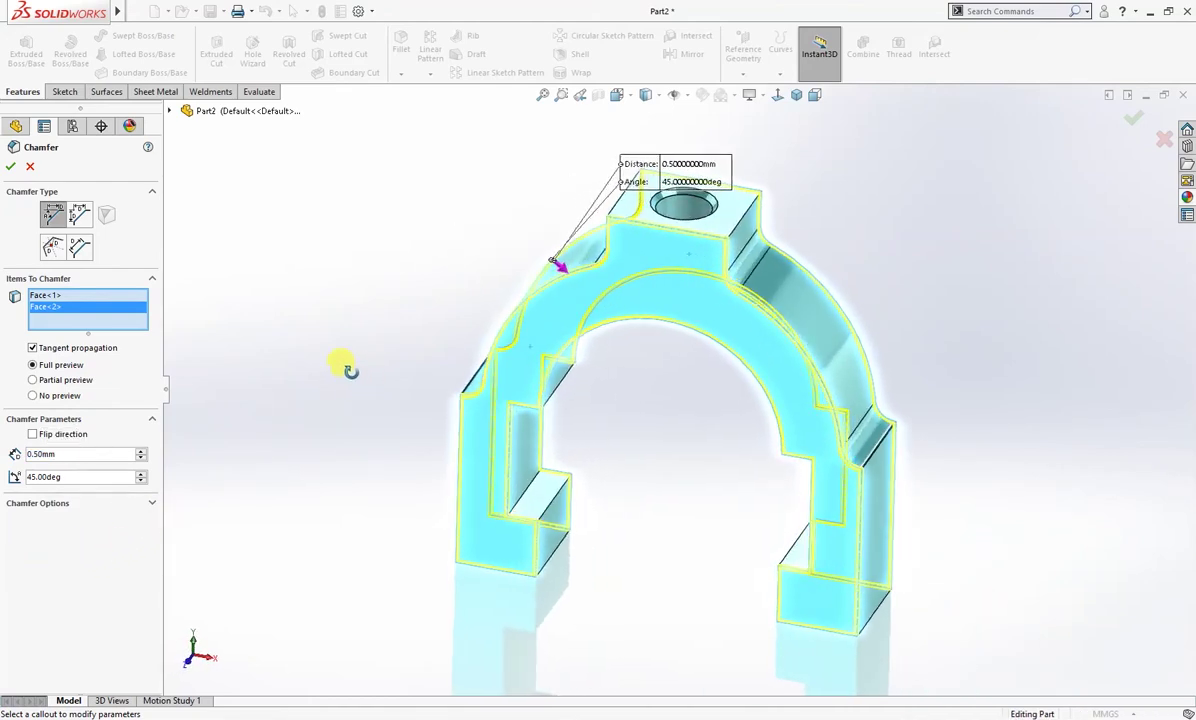
pyautogui.click(10, 167)
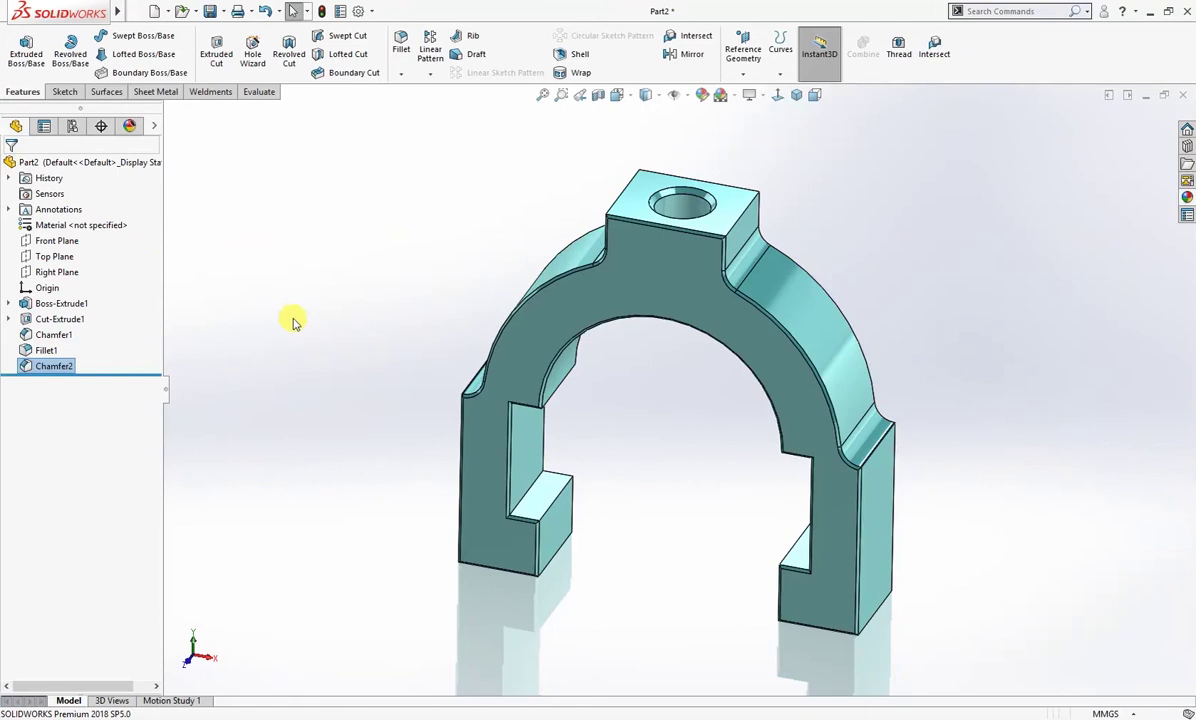
pyautogui.moveTo(294, 320); pyautogui.dragTo(230, 355, button='middle')
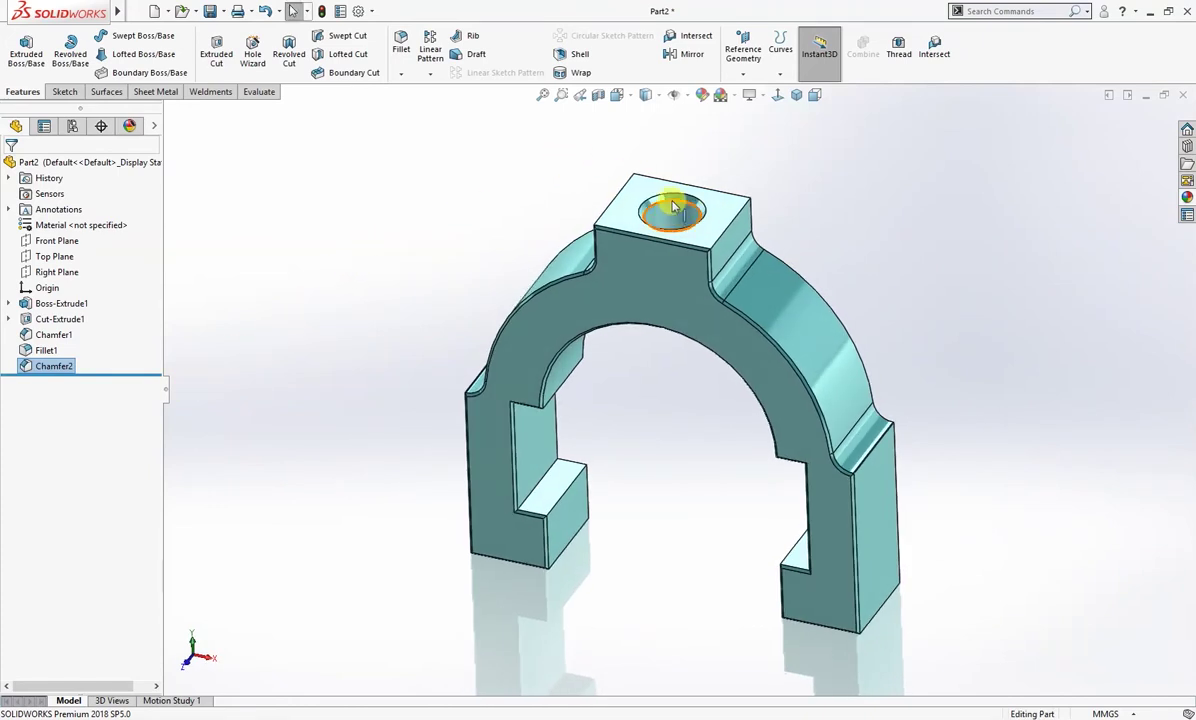
# Start a 0.5 mm chamfer on the top block's side edges and the legs' outer edges
pyautogui.click(746, 219)
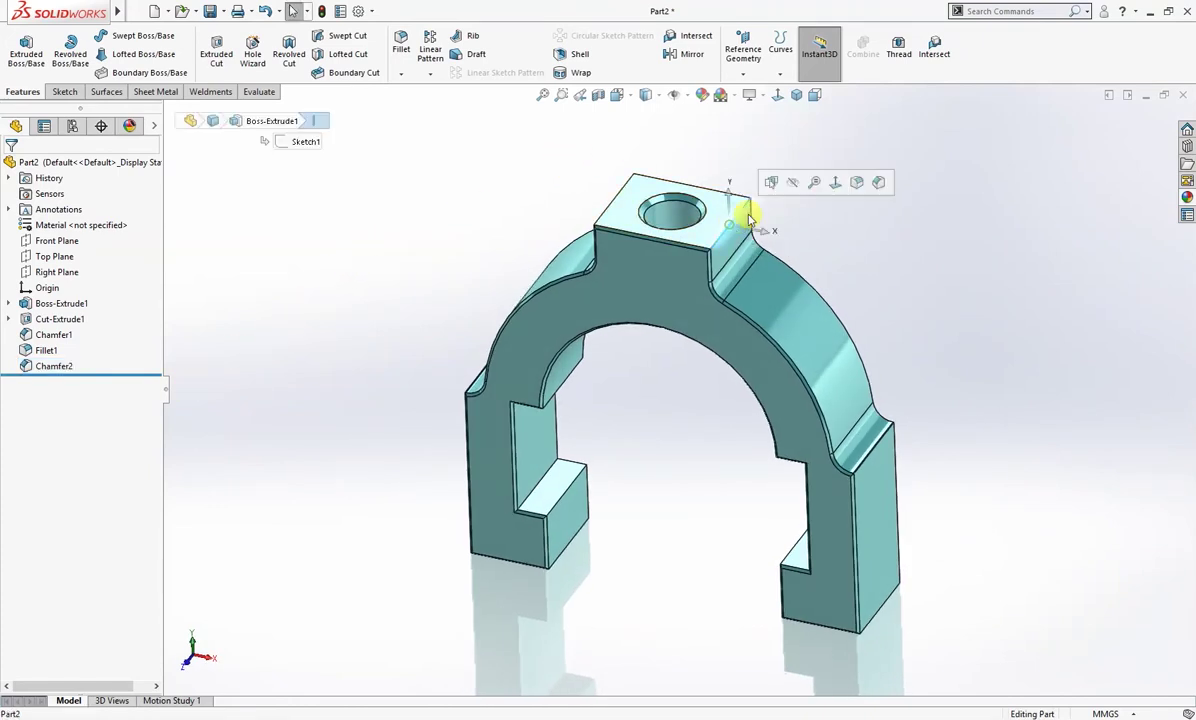
pyautogui.click(878, 182)
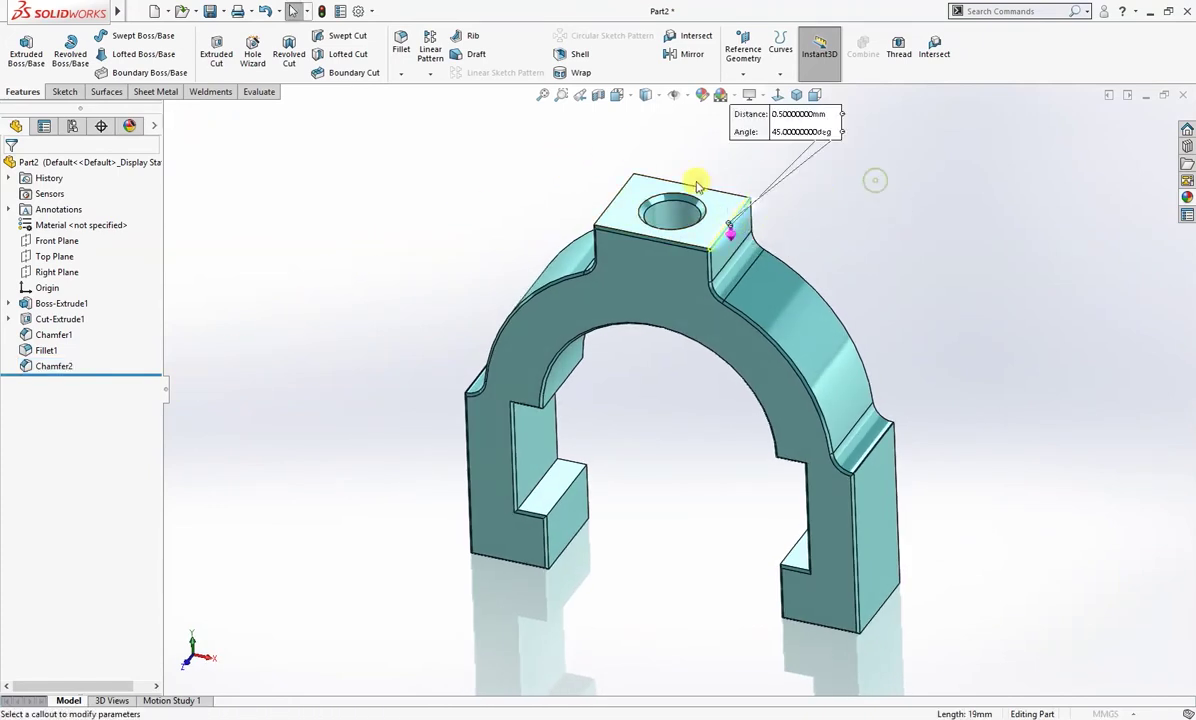
pyautogui.click(623, 197)
pyautogui.click(872, 630)
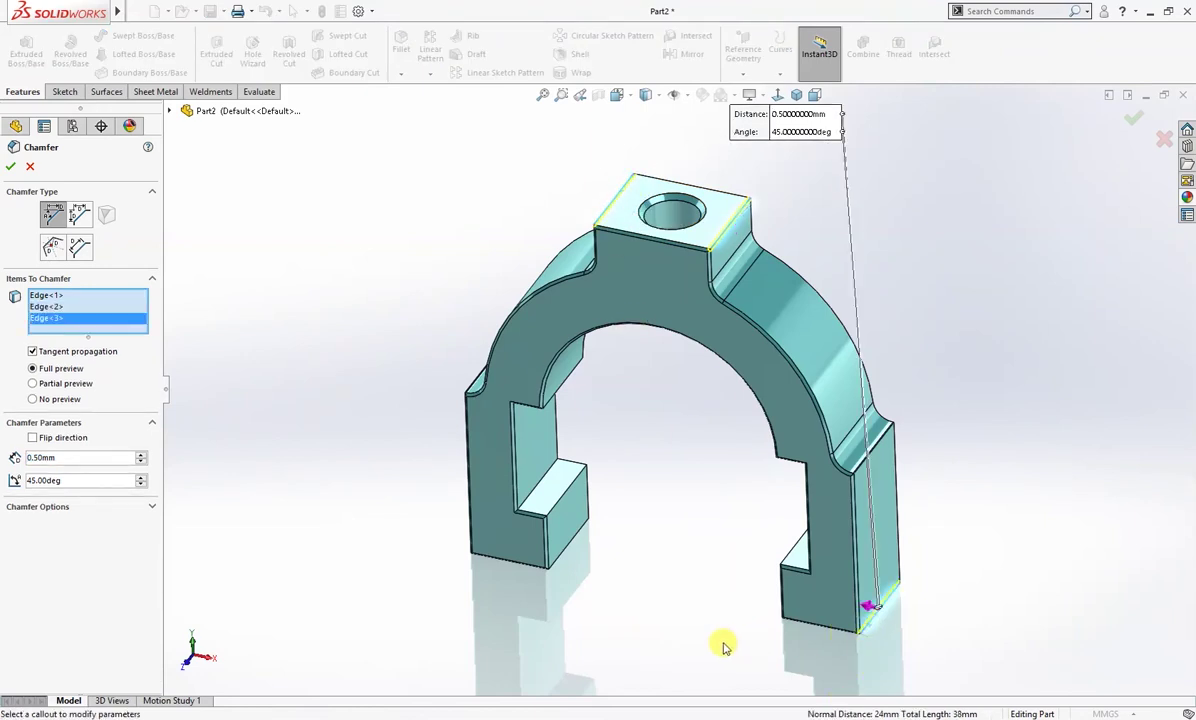
pyautogui.moveTo(721, 641); pyautogui.dragTo(809, 646, button='middle')
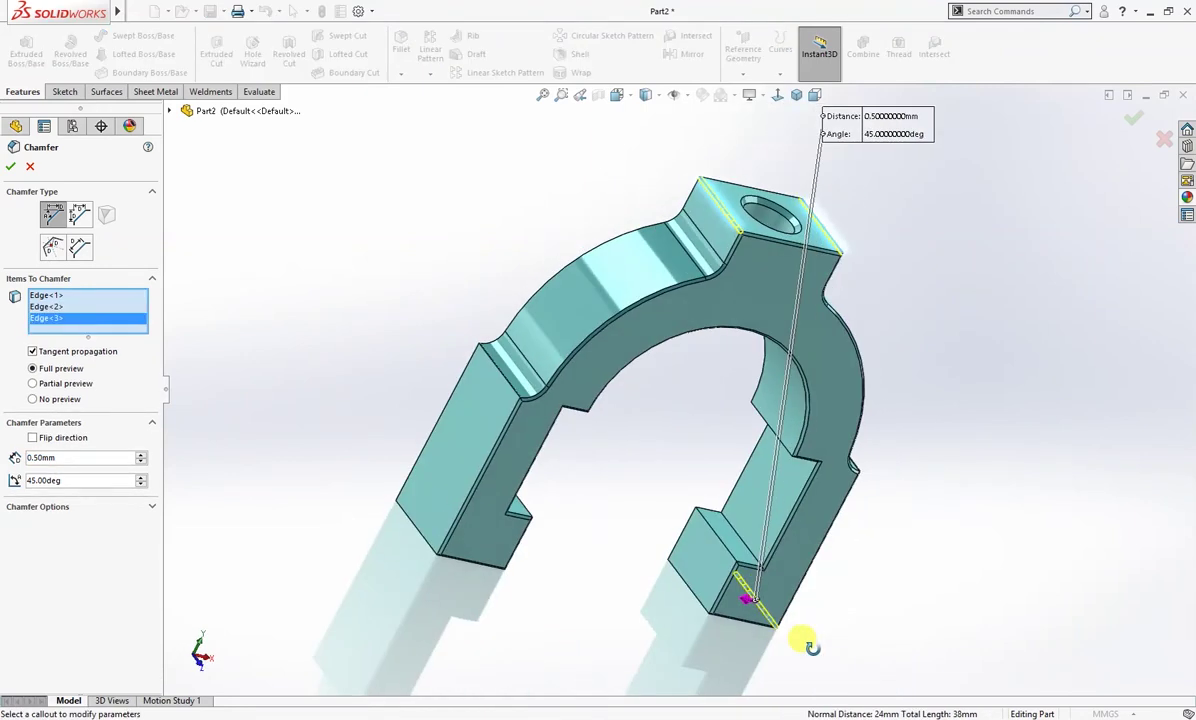
pyautogui.click(422, 535)
# Add the notch edges and right leg front edge, completing Chamfer3 at 0.5 mm
pyautogui.moveTo(542, 587); pyautogui.dragTo(541, 510, button='middle')
pyautogui.click(545, 505)
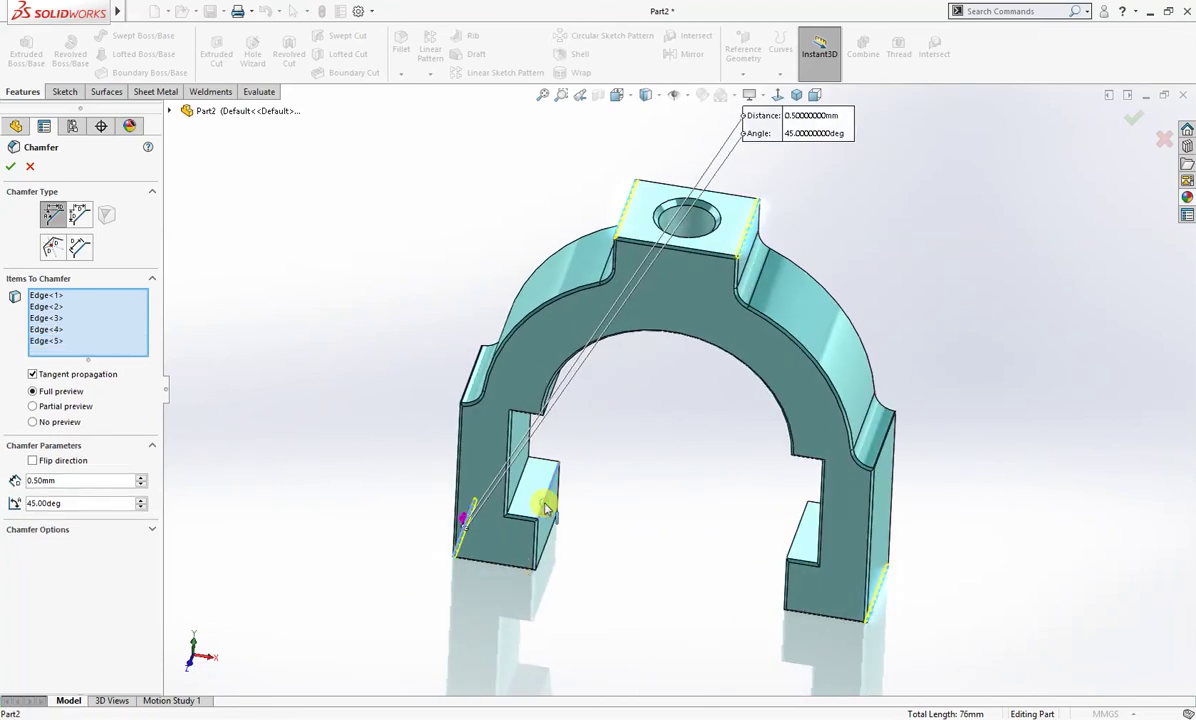
pyautogui.click(540, 543)
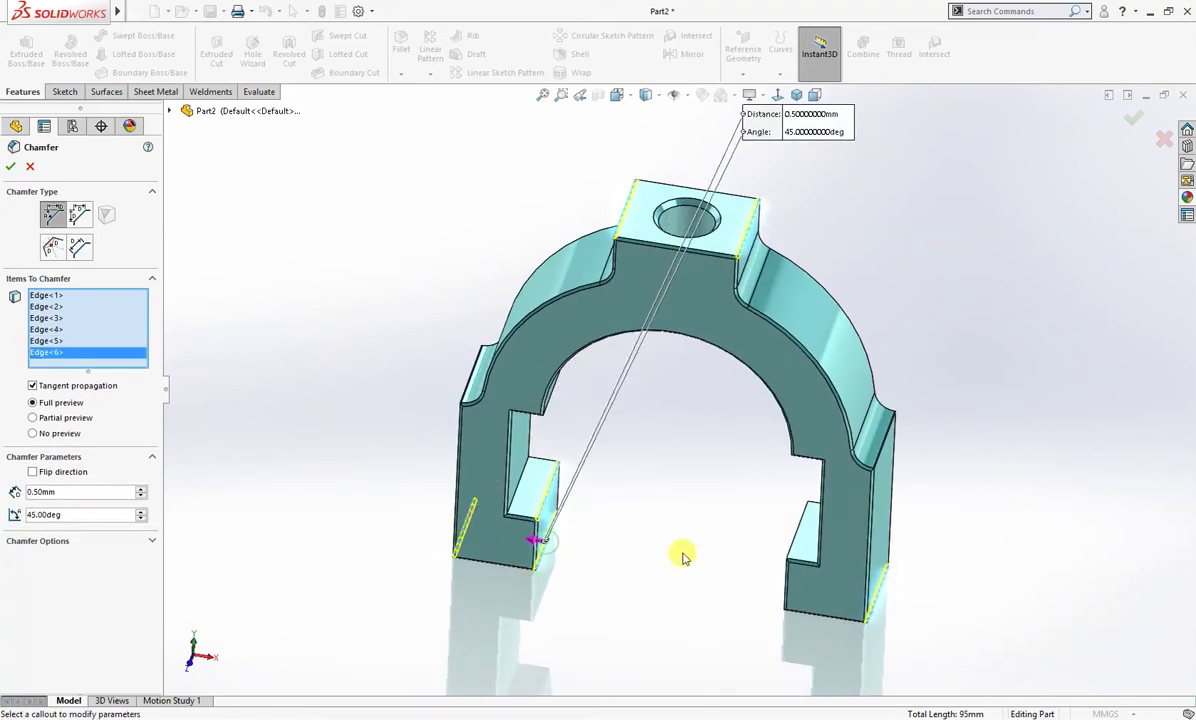
pyautogui.click(800, 547)
pyautogui.moveTo(800, 547); pyautogui.dragTo(792, 609, button='middle')
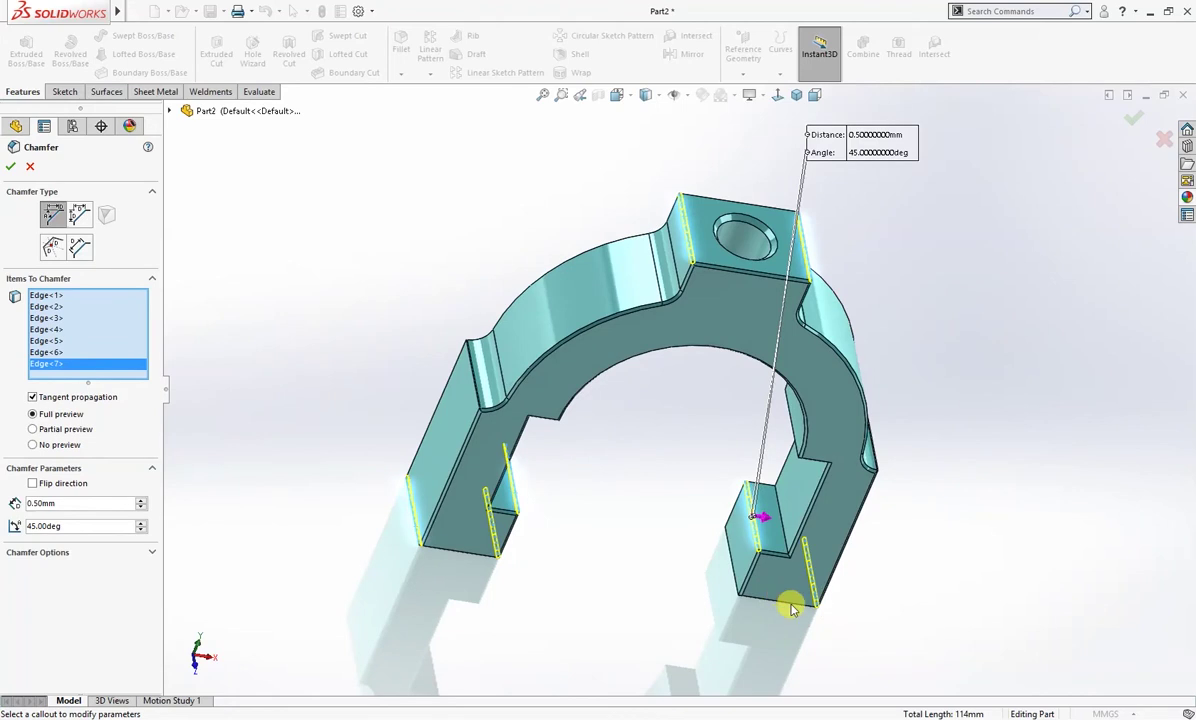
pyautogui.click(735, 575)
pyautogui.moveTo(667, 593); pyautogui.dragTo(336, 380, button='middle')
pyautogui.click(11, 166)
pyautogui.moveTo(187, 285); pyautogui.dragTo(567, 175, button='middle')
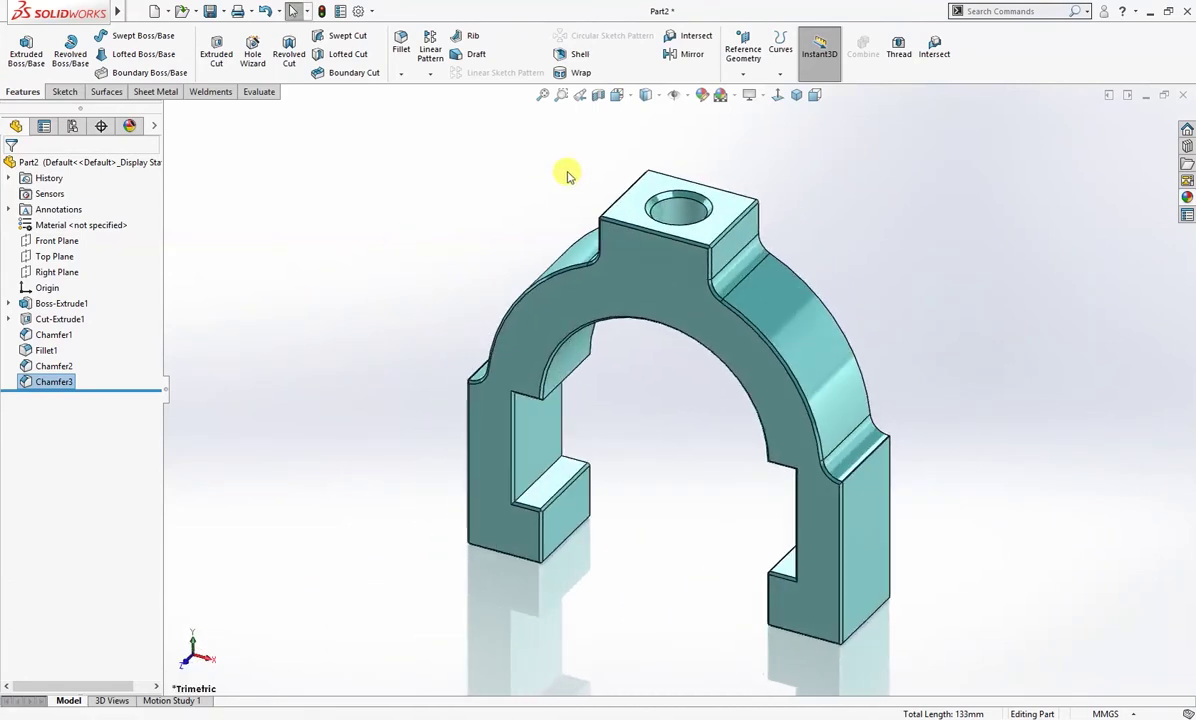
# Thread the top hole as M12x1.5 Metric Tap, 22 mm deep from the top face
pyautogui.click(899, 48)
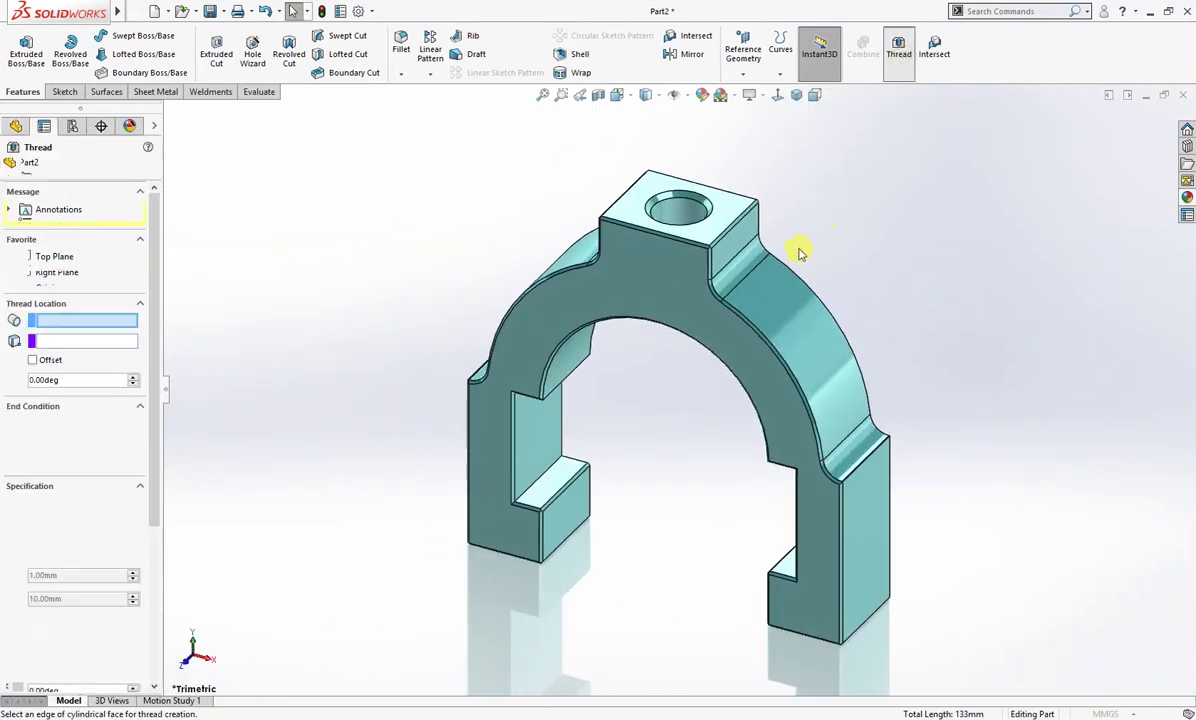
pyautogui.click(676, 205)
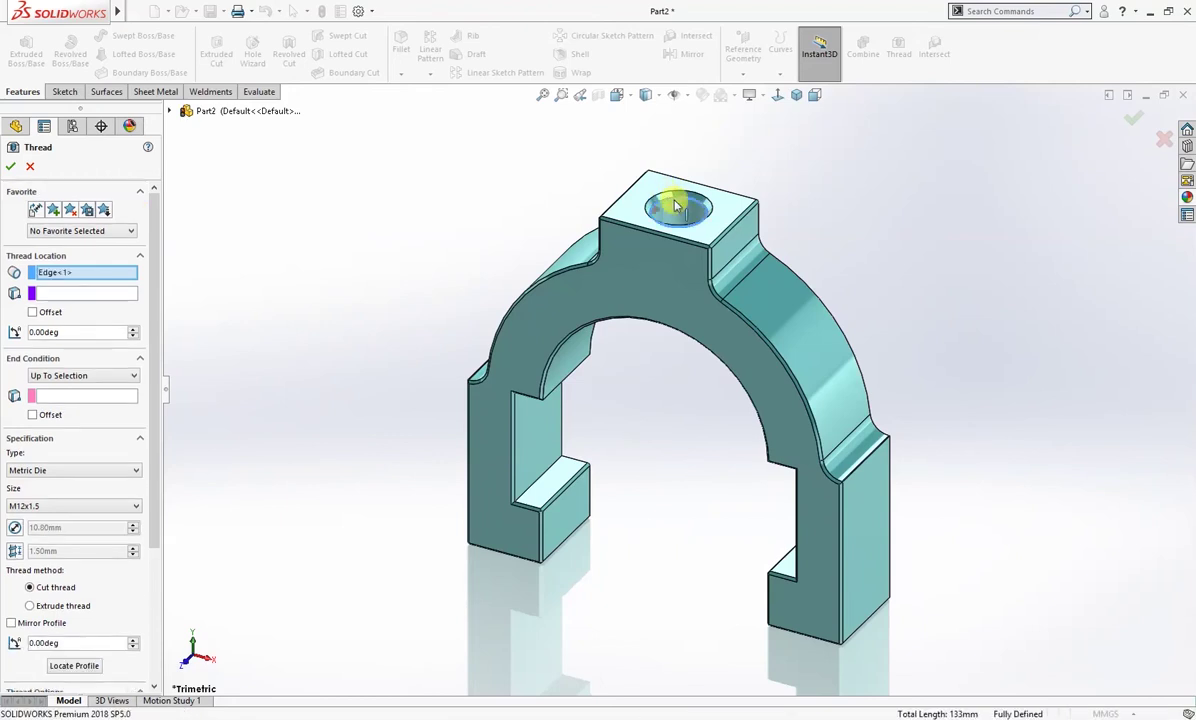
pyautogui.click(112, 292)
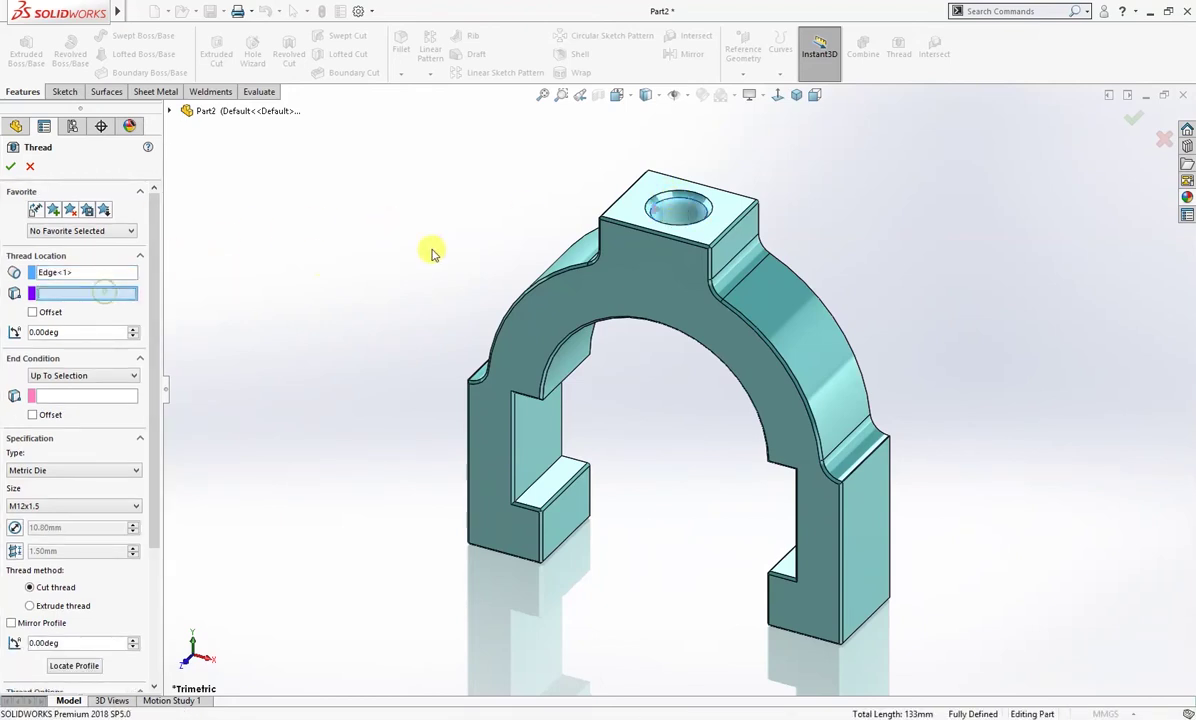
pyautogui.click(638, 206)
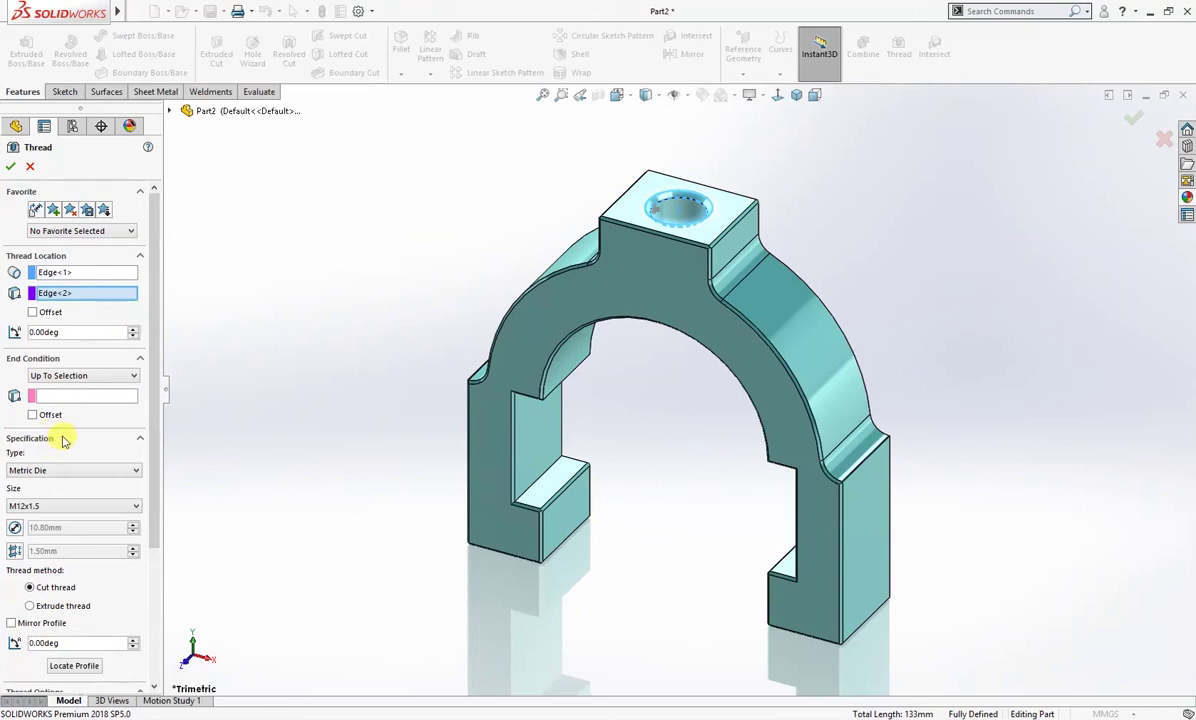
pyautogui.click(72, 376)
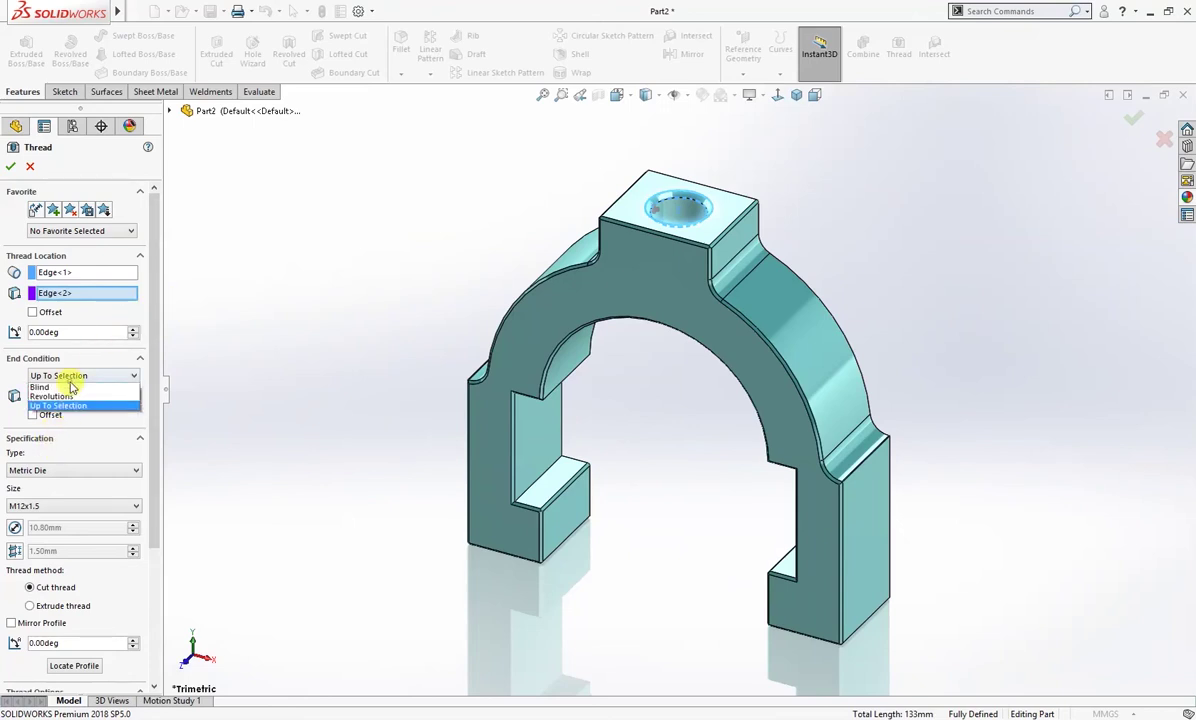
pyautogui.click(60, 392)
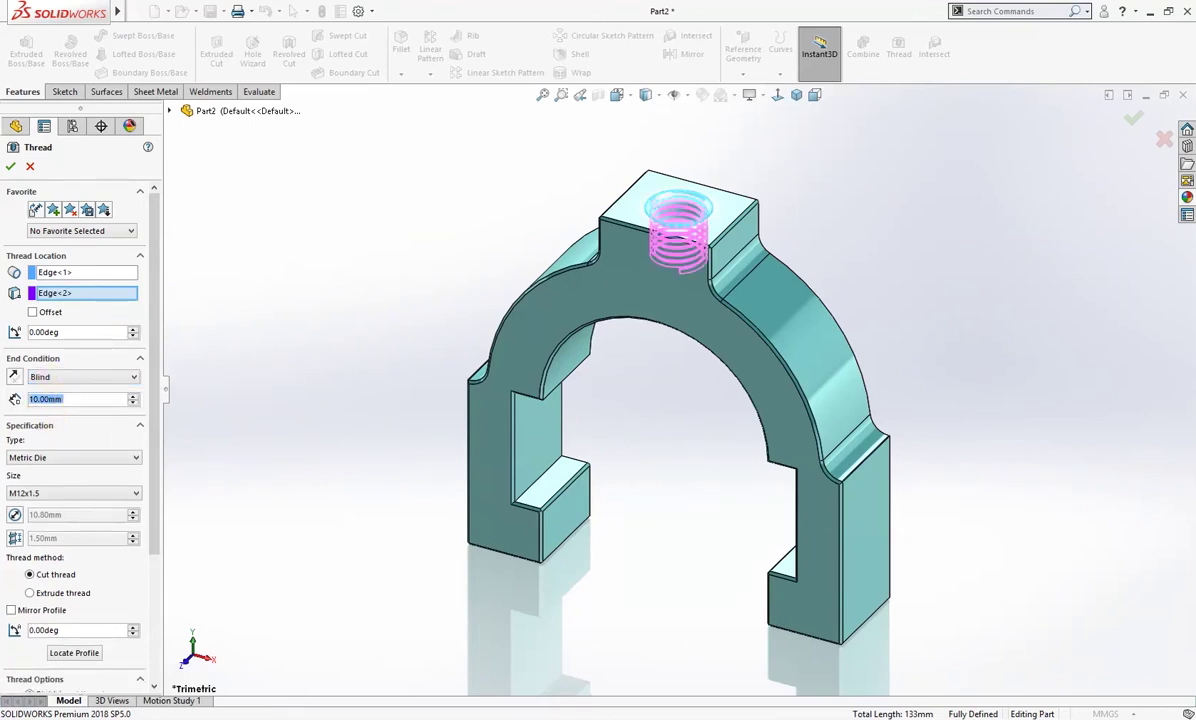
pyautogui.write('22')
pyautogui.press('Return')
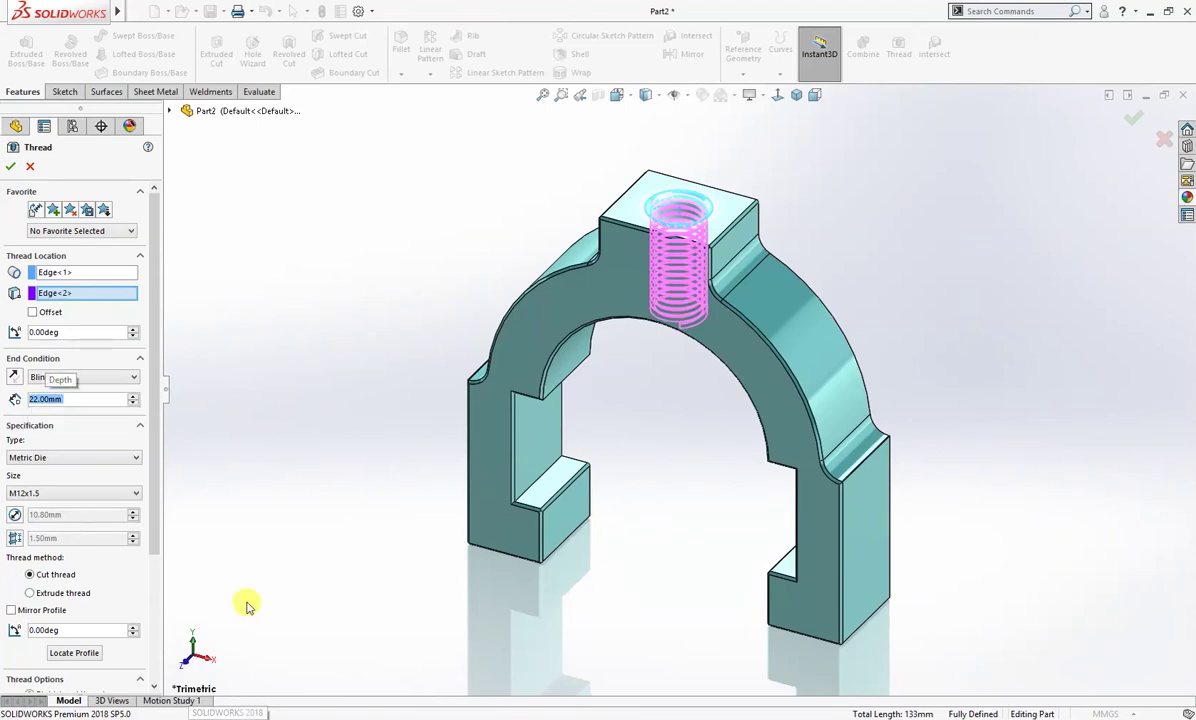
pyautogui.click(57, 461)
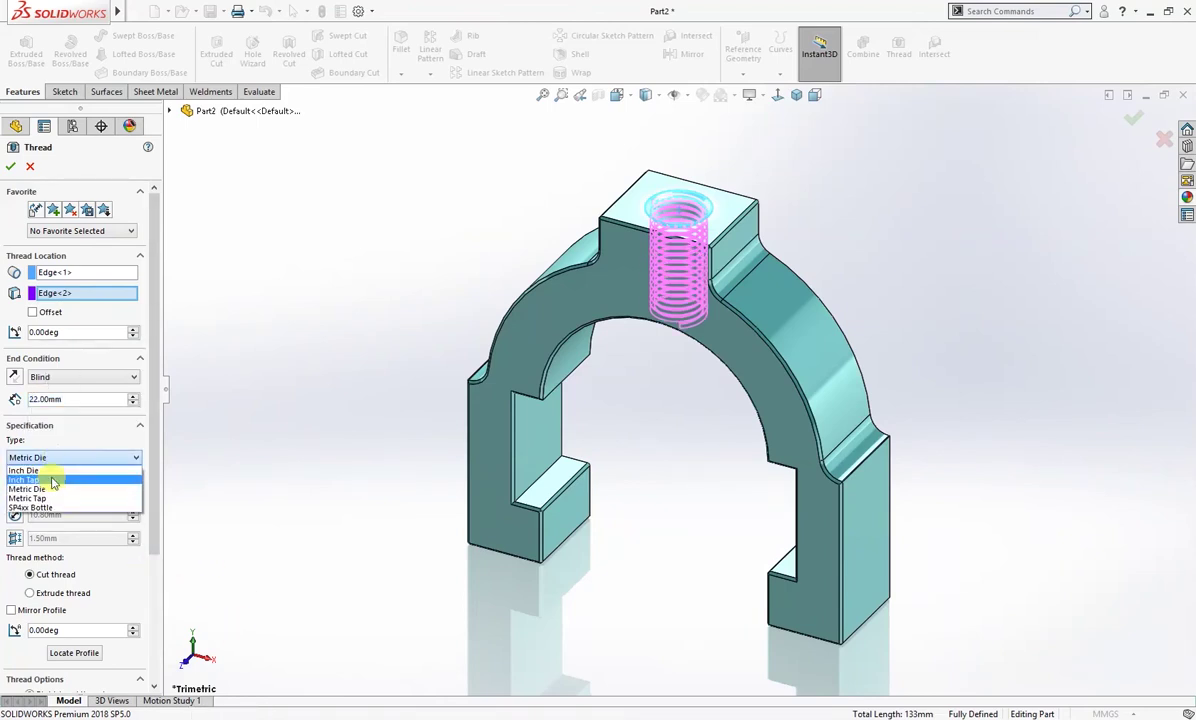
pyautogui.click(45, 483)
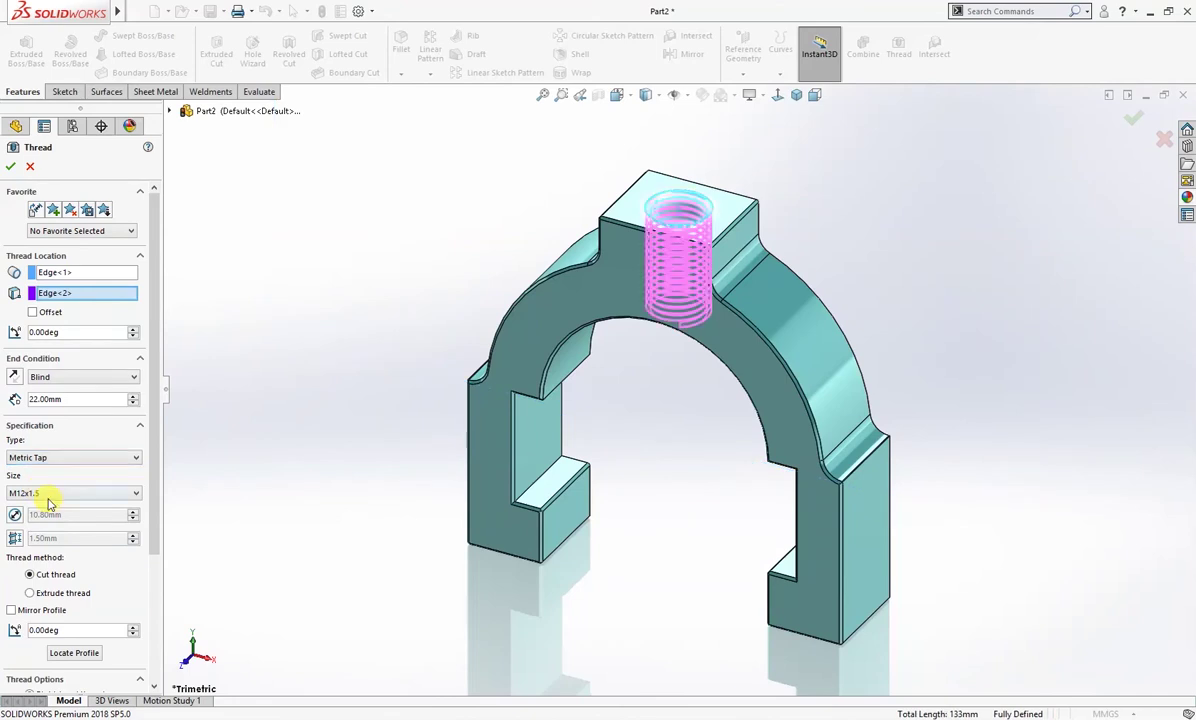
# Inspect the threaded clamp from several angles and bring up Save As
pyautogui.moveTo(168, 450)
pyautogui.mouseDown(button='middle')
pyautogui.moveTo(200, 440)
pyautogui.moveTo(248, 358)
pyautogui.moveTo(197, 421)
pyautogui.moveTo(171, 430)
pyautogui.moveTo(188, 437)
pyautogui.mouseUp(button='middle')
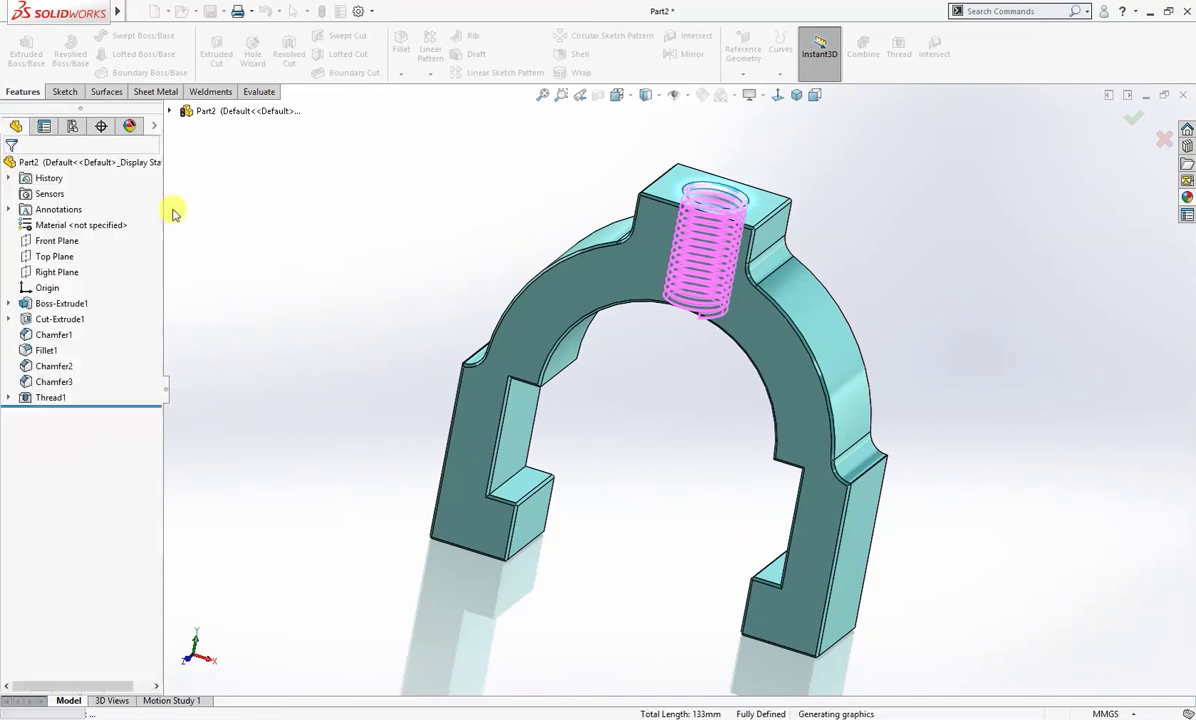
pyautogui.moveTo(342, 262); pyautogui.dragTo(297, 323, button='middle')
pyautogui.moveTo(297, 323); pyautogui.dragTo(335, 250, button='right')
pyautogui.moveTo(395, 406); pyautogui.dragTo(340, 418, button='middle')
pyautogui.moveTo(398, 327); pyautogui.dragTo(382, 264, button='middle')
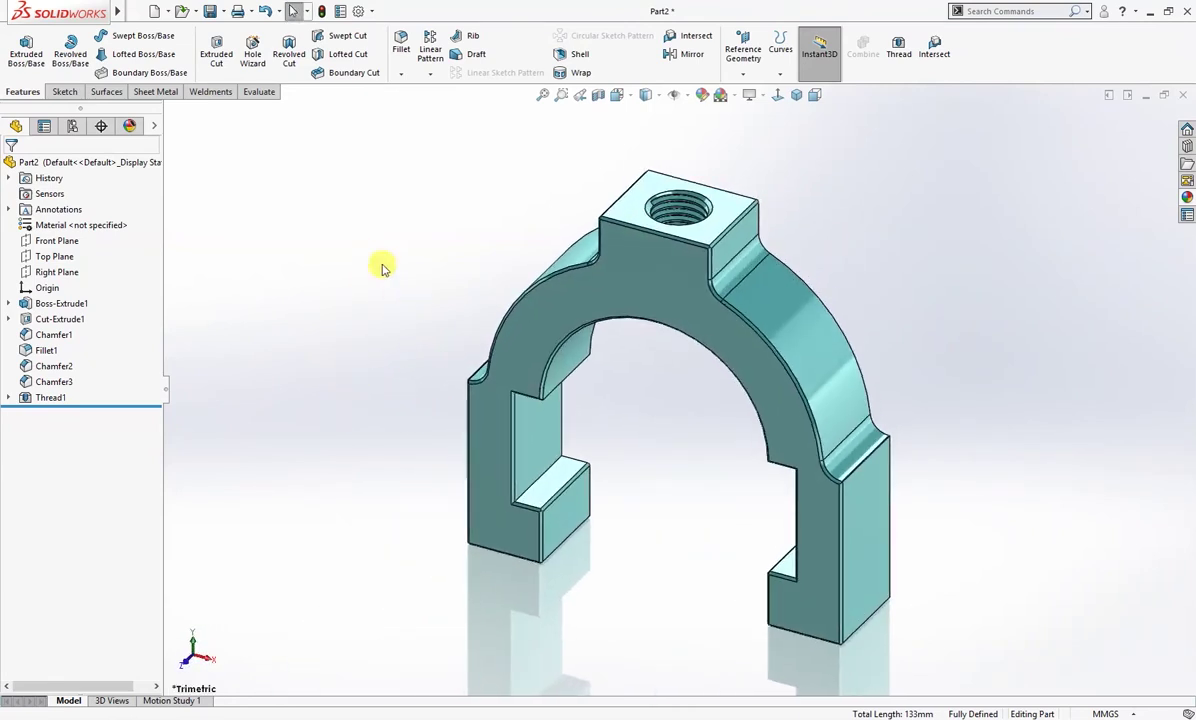
pyautogui.click(210, 11)
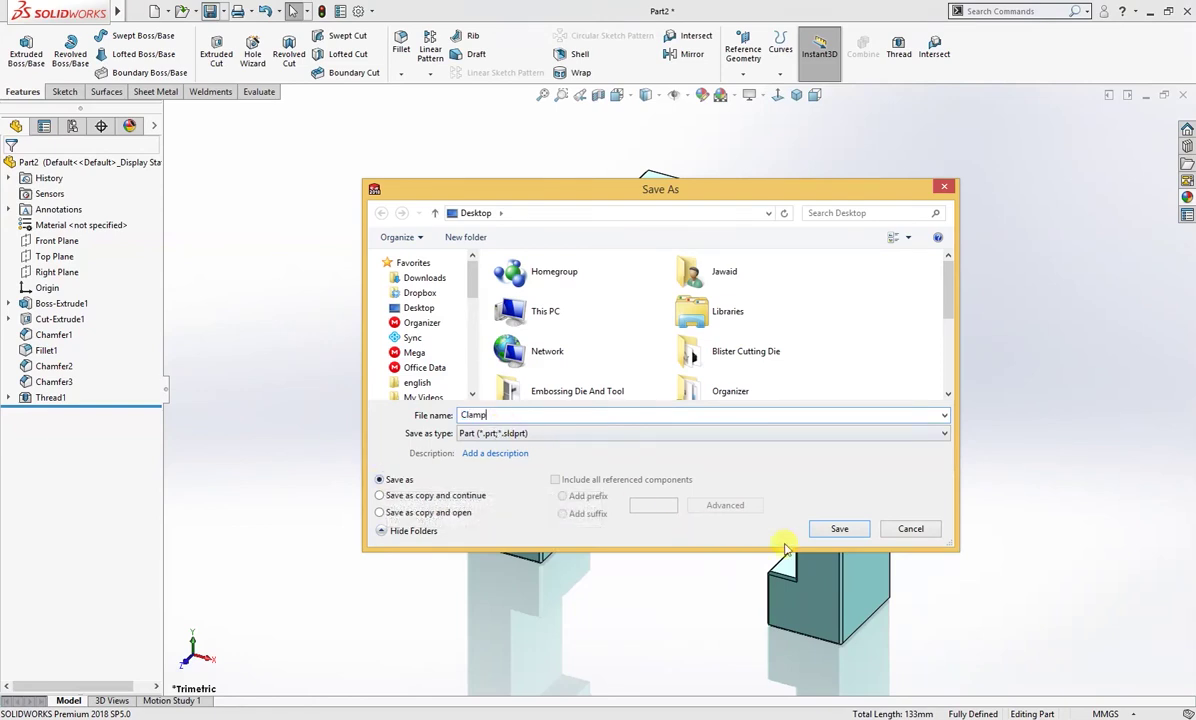
# Save the part as Clamp.SLDPRT, rebuilding it first, and return to the trimetric view
pyautogui.click(840, 530)
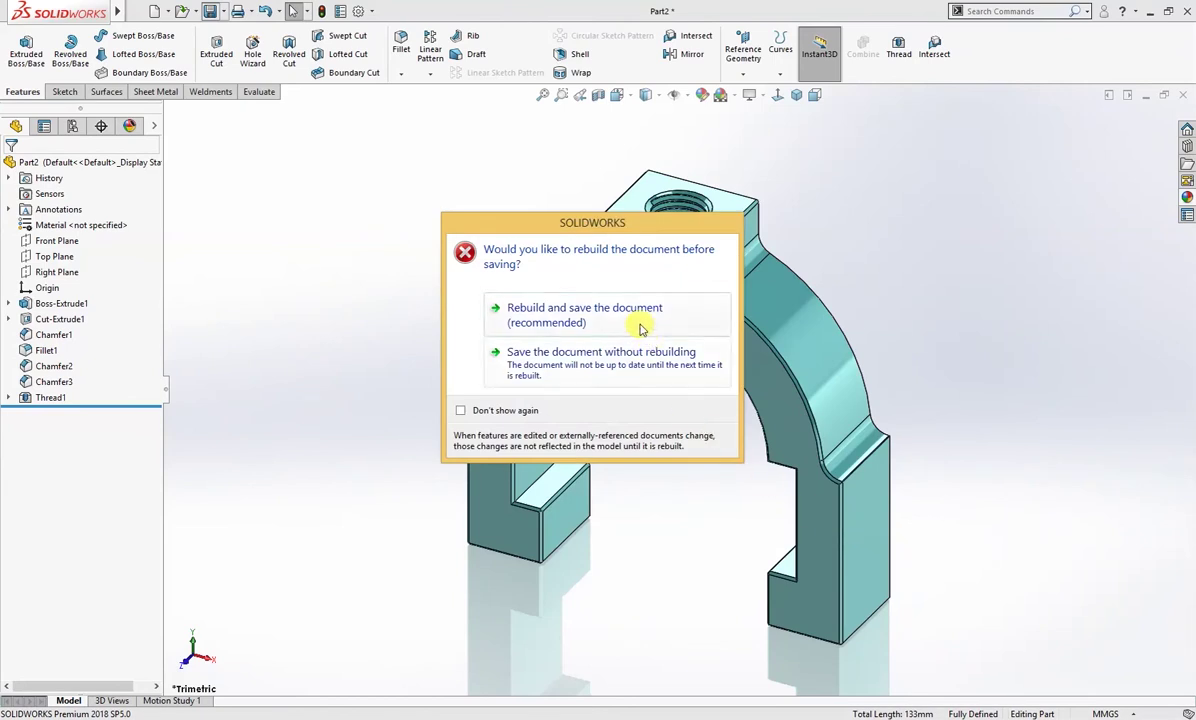
pyautogui.click(608, 300)
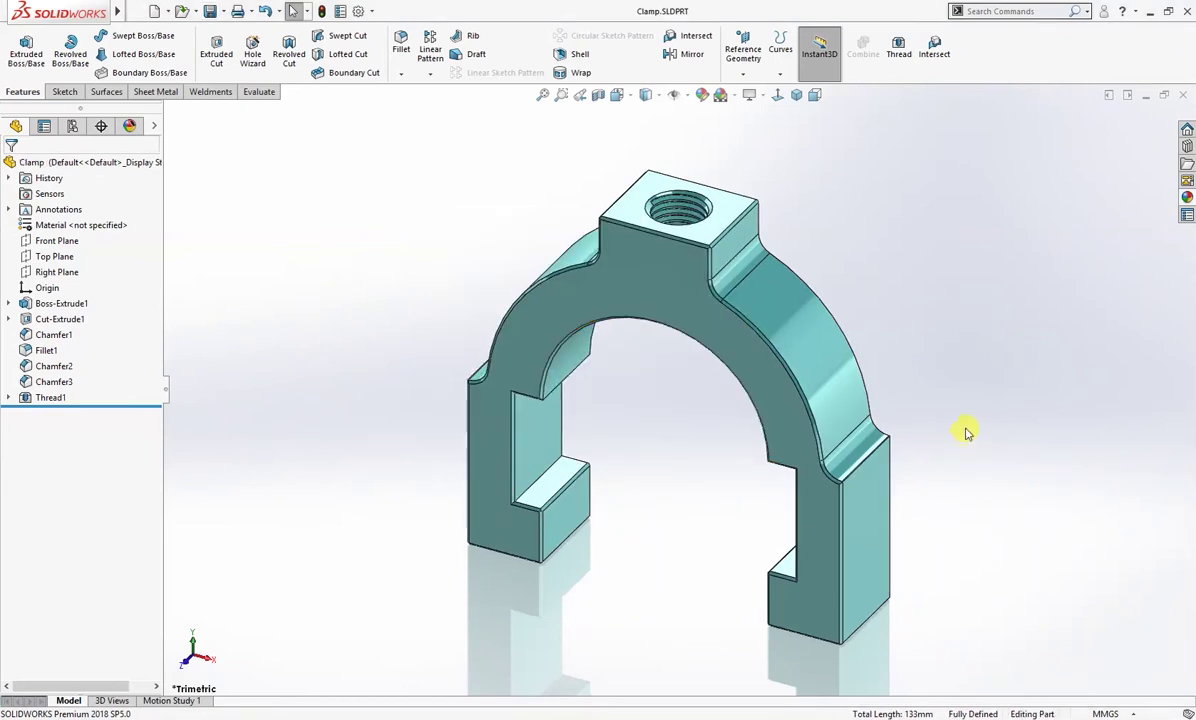
pyautogui.moveTo(953, 264); pyautogui.dragTo(985, 224, button='middle')
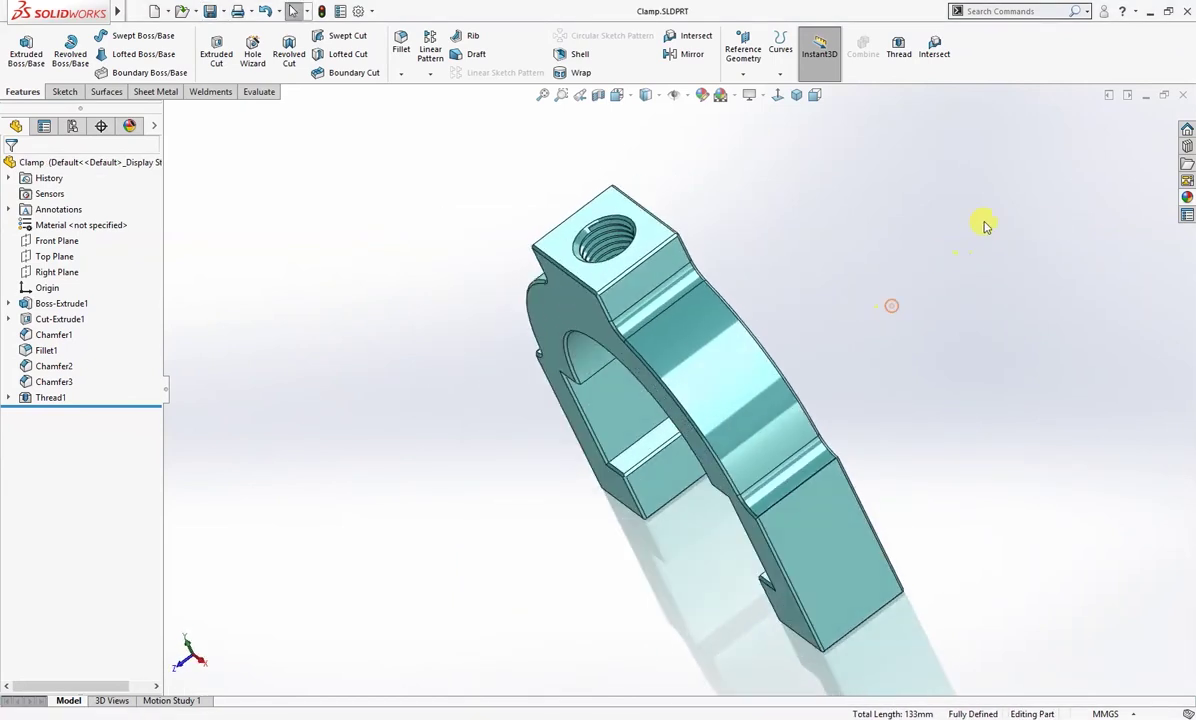
pyautogui.hotkey('ctrl', 'shift', 'z')
pyautogui.click(161, 11)
# Create a new part from the Custom 2018 Col template and sketch on the Front Plane
pyautogui.moveTo(136, 11)
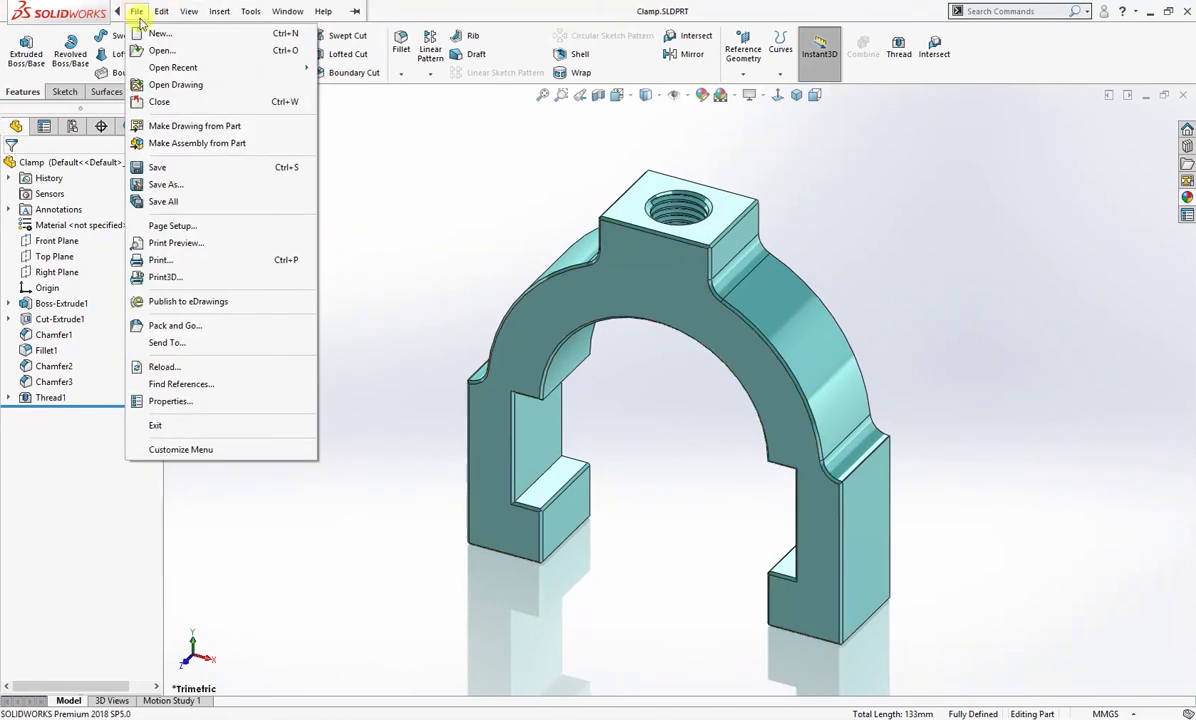
pyautogui.click(165, 32)
pyautogui.click(355, 288)
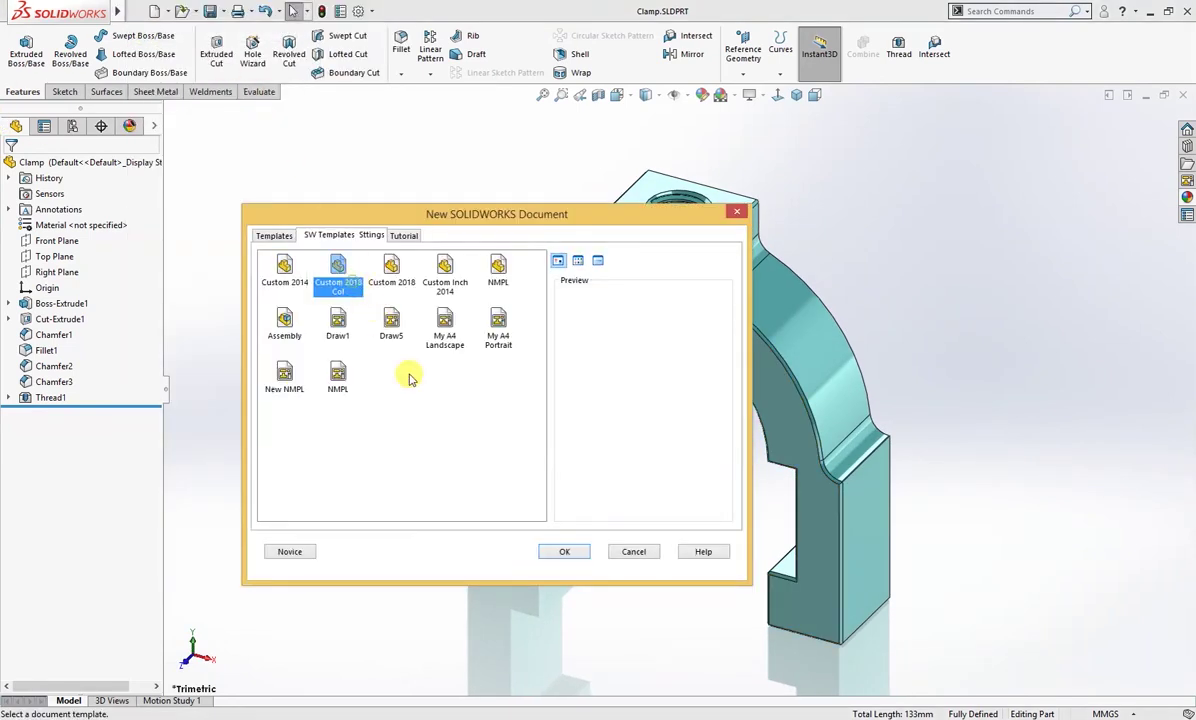
pyautogui.click(558, 552)
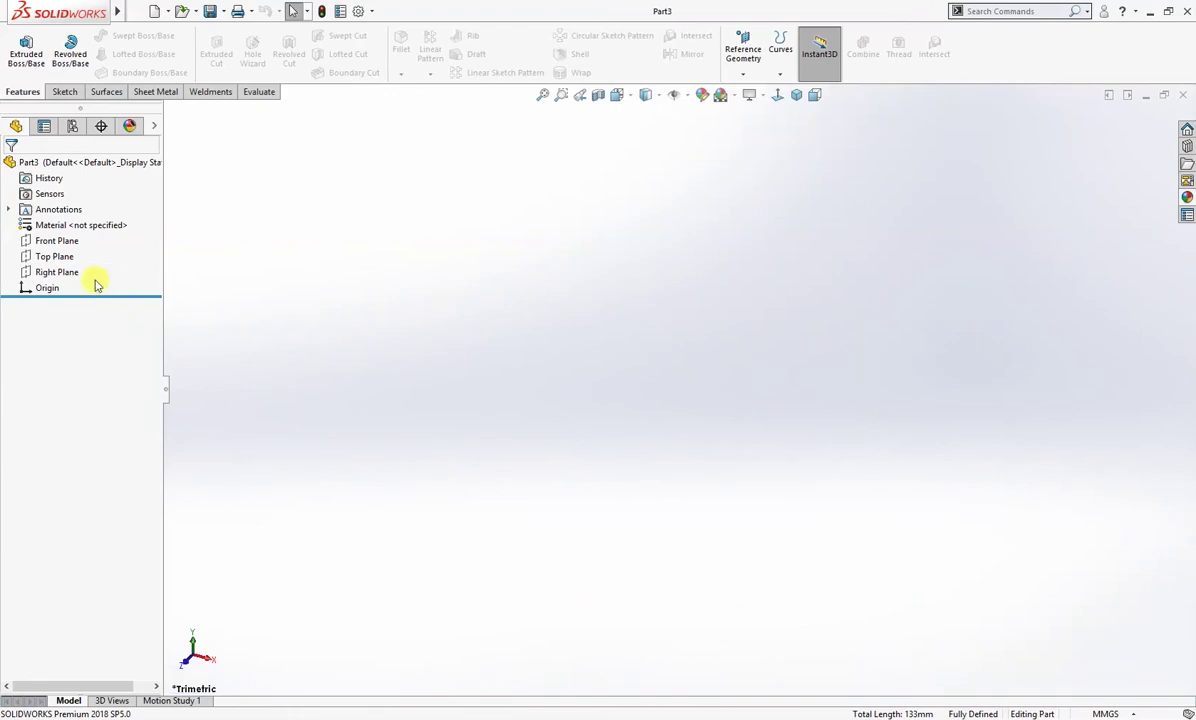
pyautogui.click(52, 240)
pyautogui.click(80, 224)
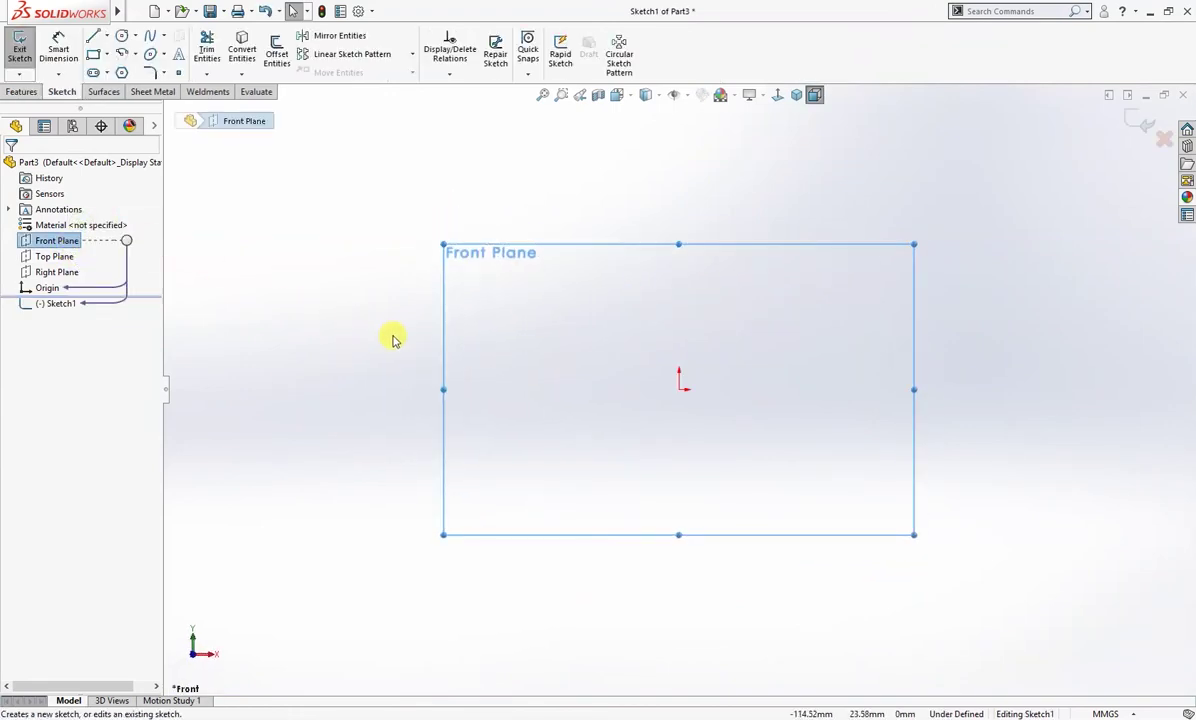
# Draw a horizontal centerline and a closed stepped profile starting at the origin
pyautogui.moveTo(629, 361); pyautogui.dragTo(598, 386, button='right')
pyautogui.click(612, 390)
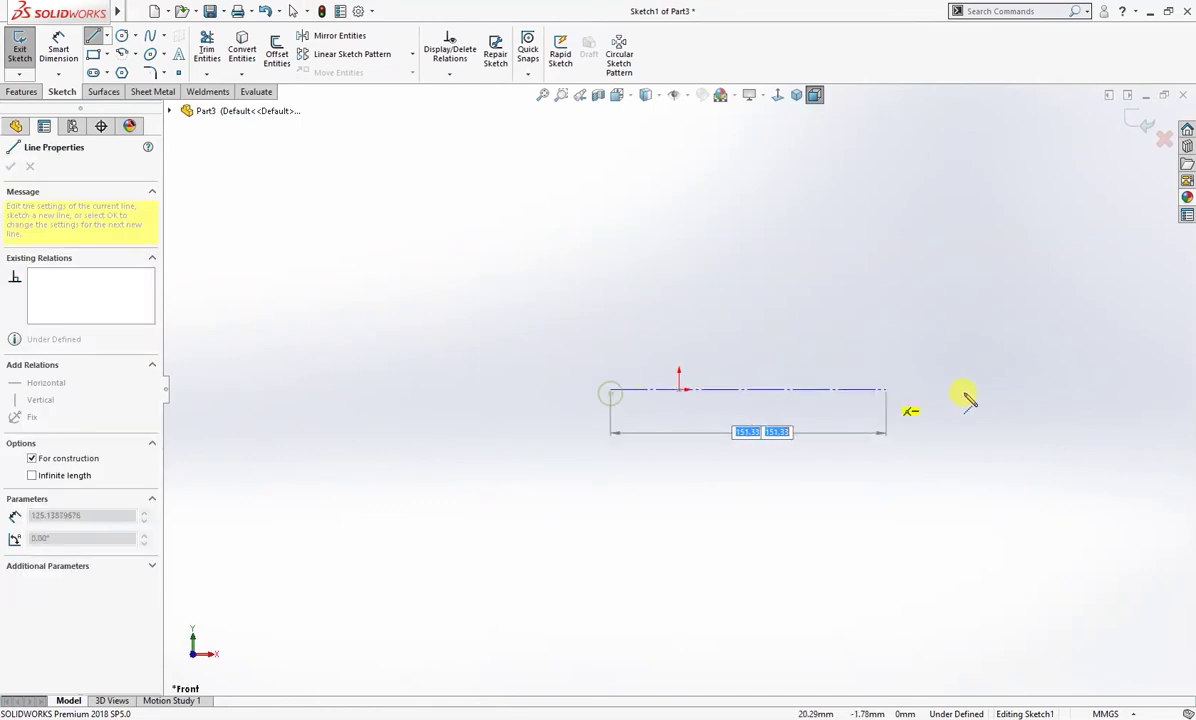
pyautogui.doubleClick(1083, 389)
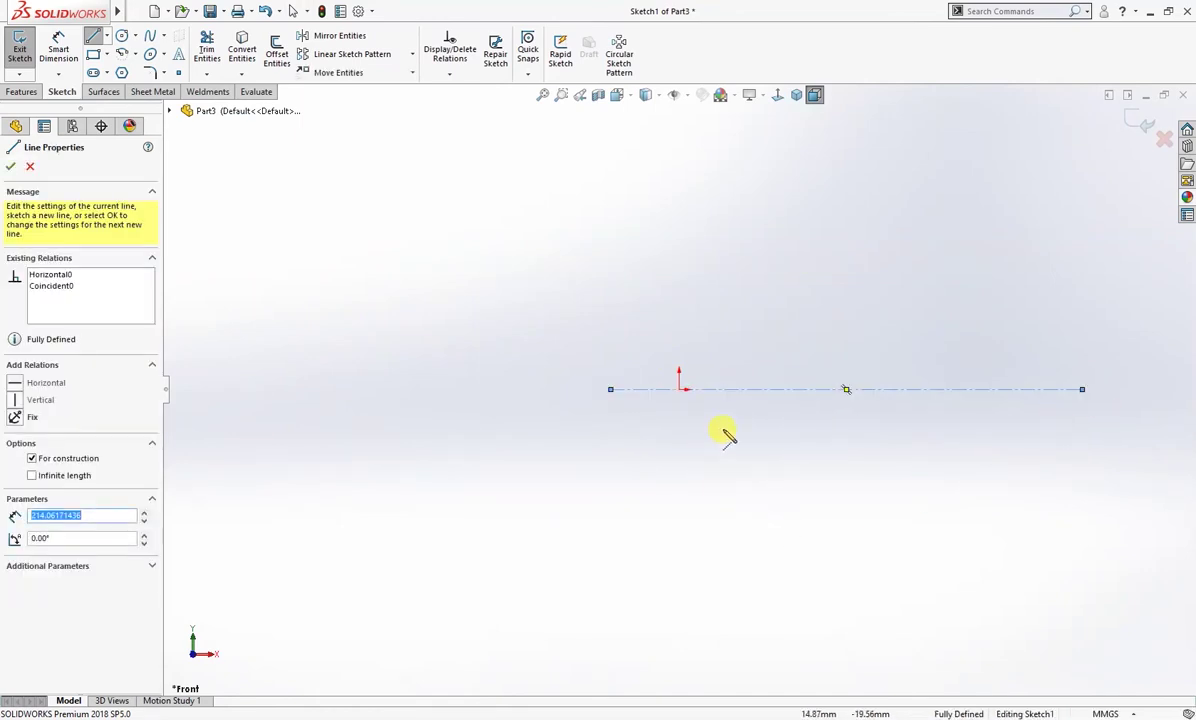
pyautogui.click(679, 389)
pyautogui.click(680, 335)
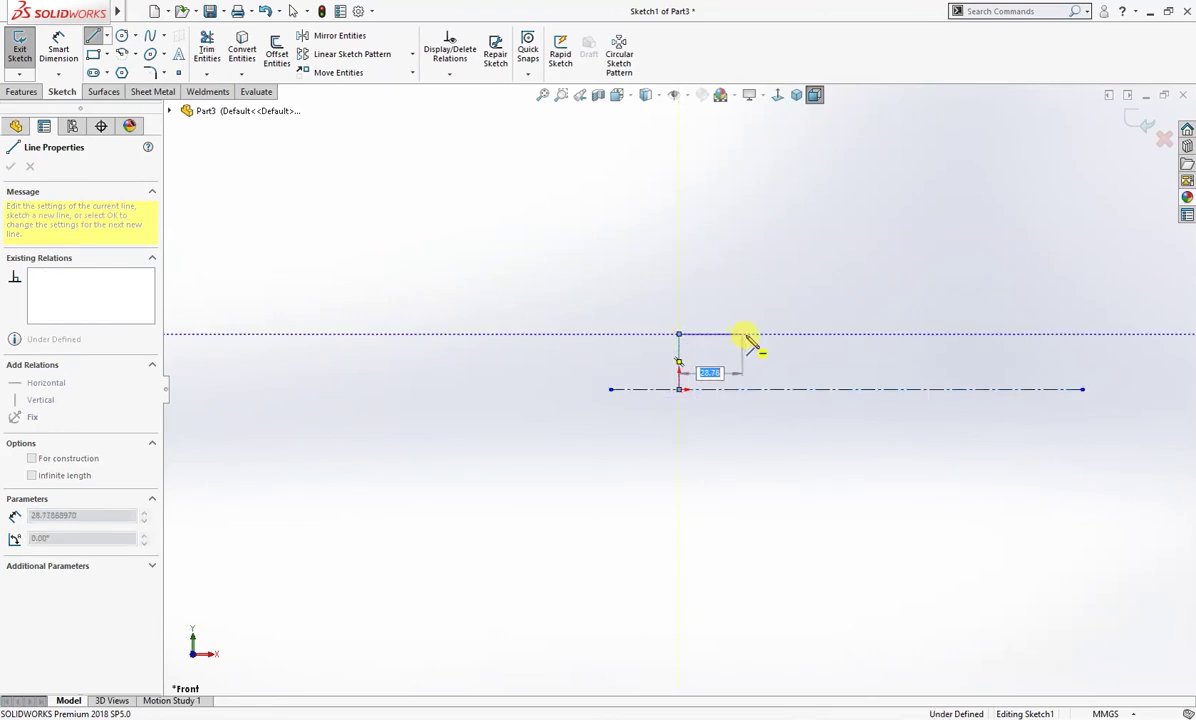
pyautogui.click(753, 334)
pyautogui.click(753, 361)
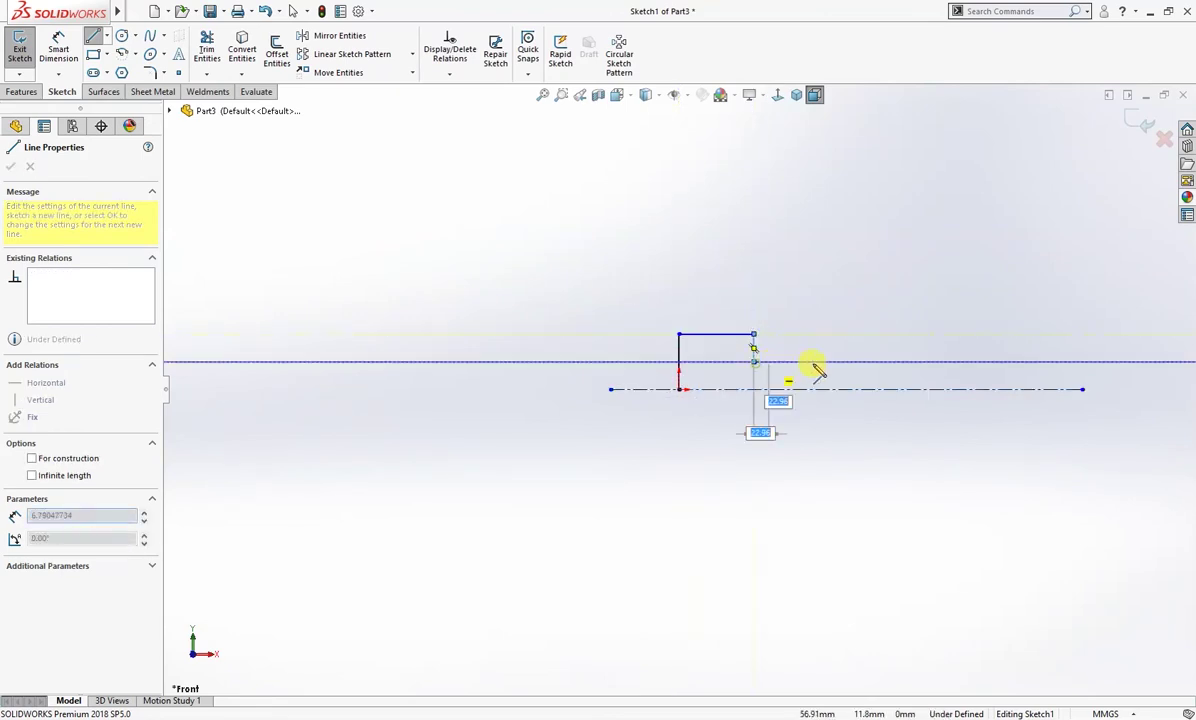
pyautogui.click(1056, 362)
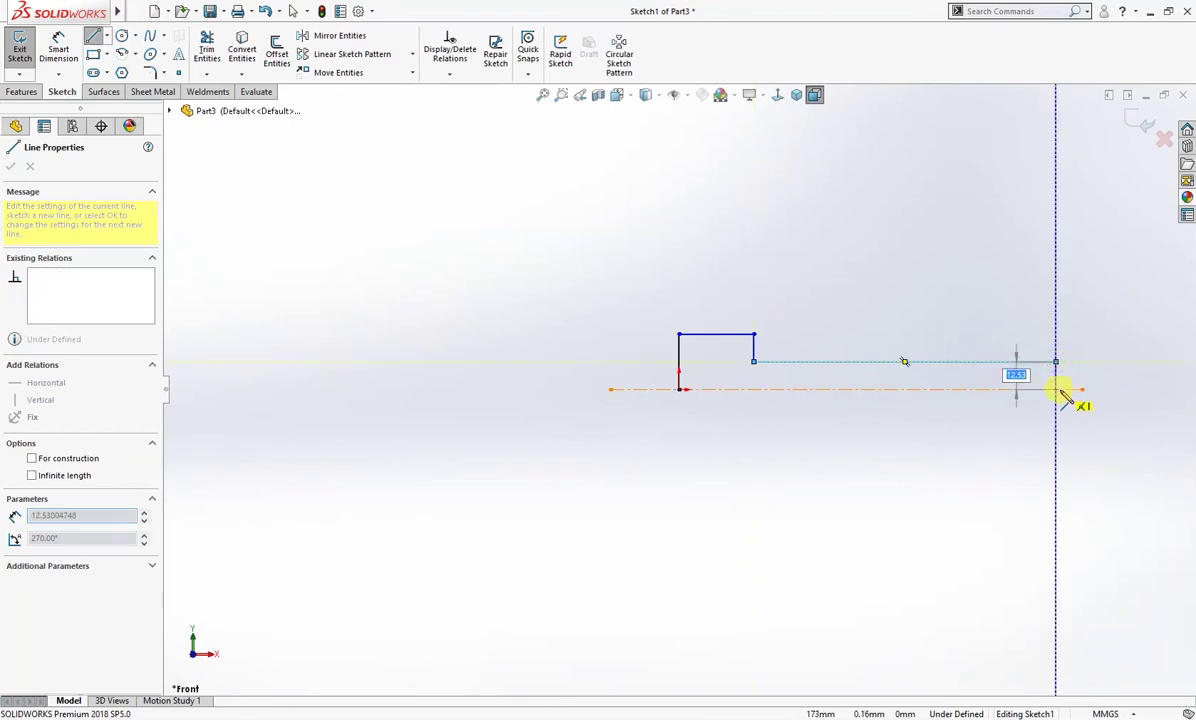
pyautogui.click(1056, 389)
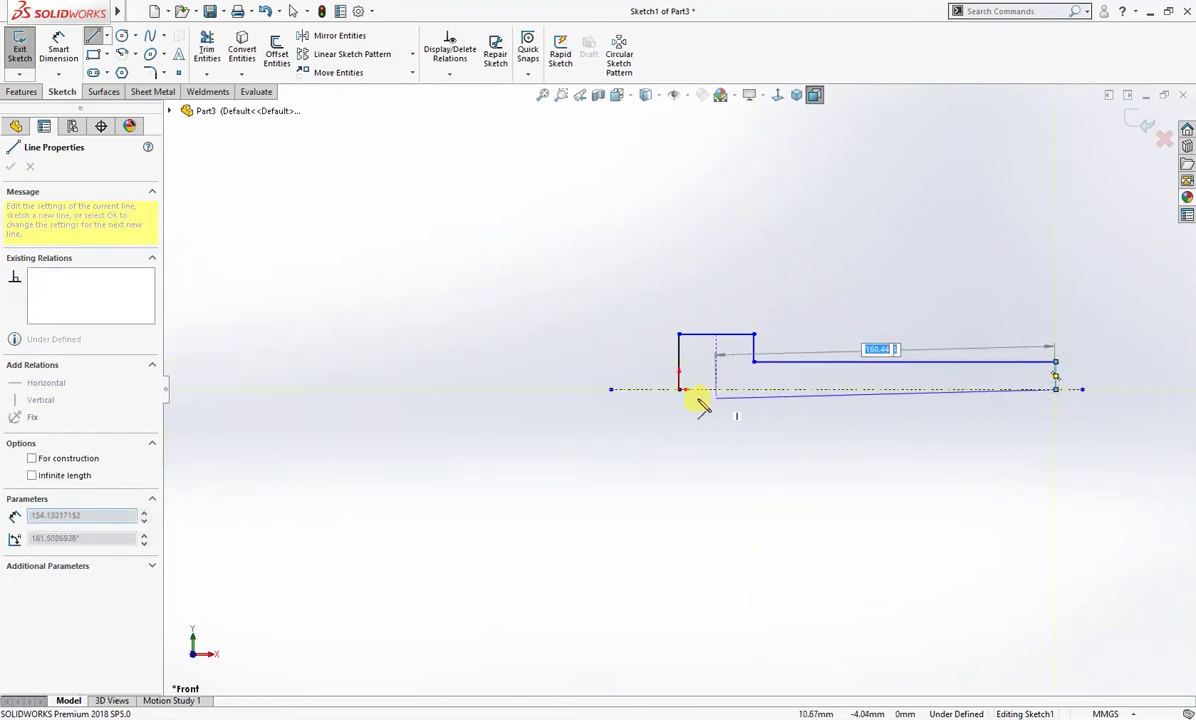
pyautogui.click(679, 389)
pyautogui.press('Escape')
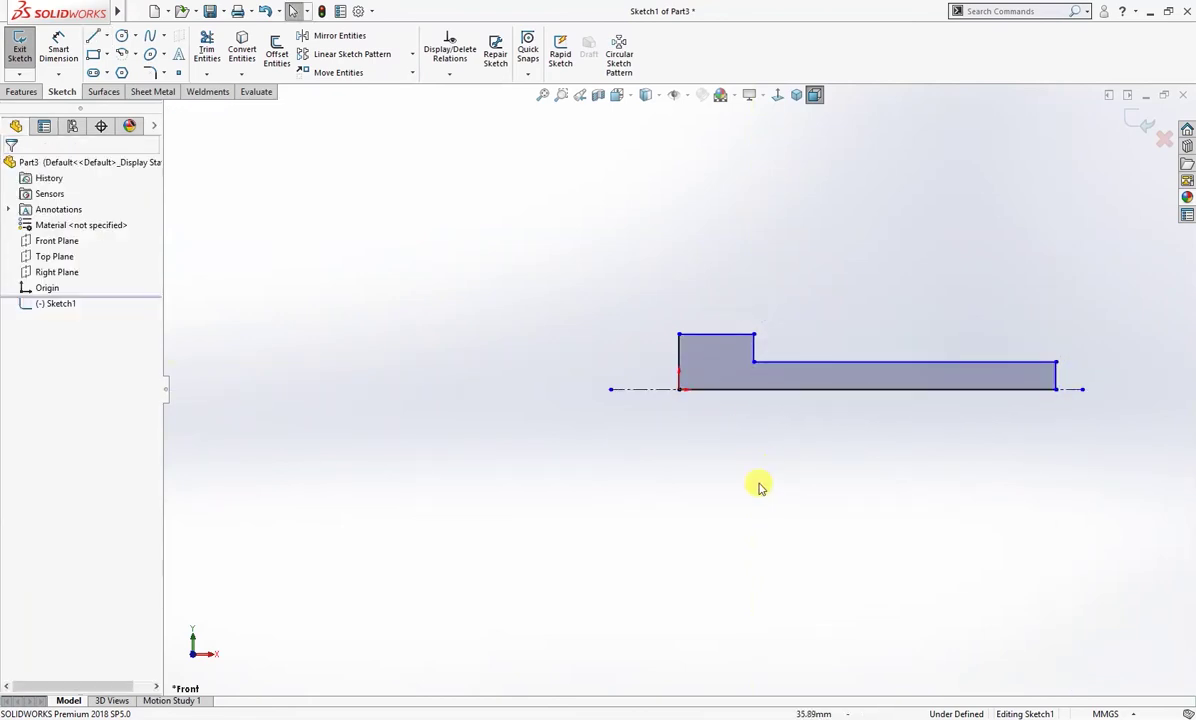
# Dimension the profile's diameters as 12 and 24 about the centerline
pyautogui.moveTo(761, 486); pyautogui.dragTo(761, 448, button='right')
pyautogui.click(648, 389)
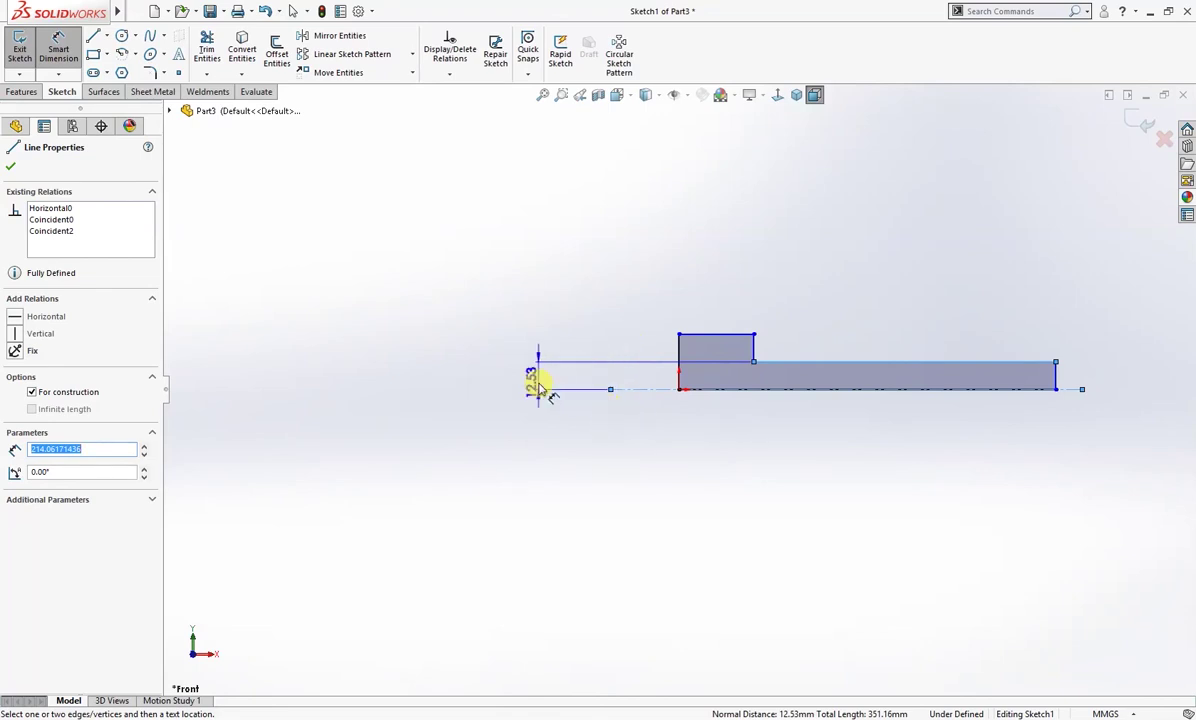
pyautogui.click(543, 448)
pyautogui.write('12')
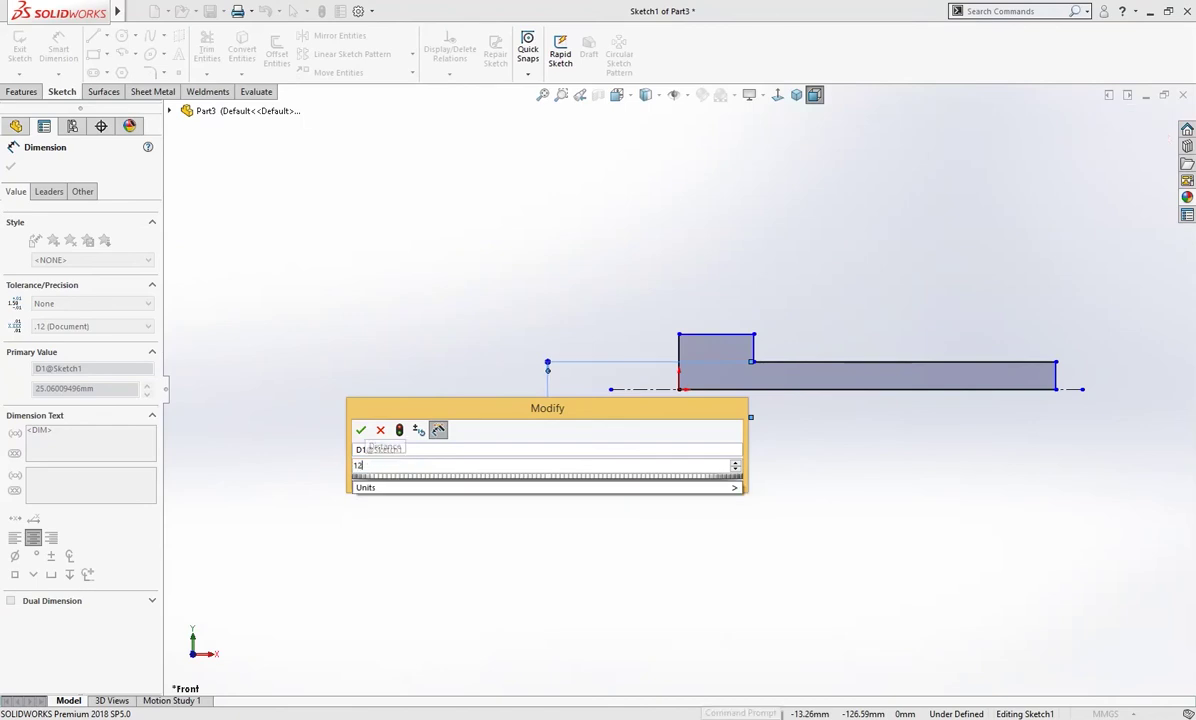
pyautogui.press('Return')
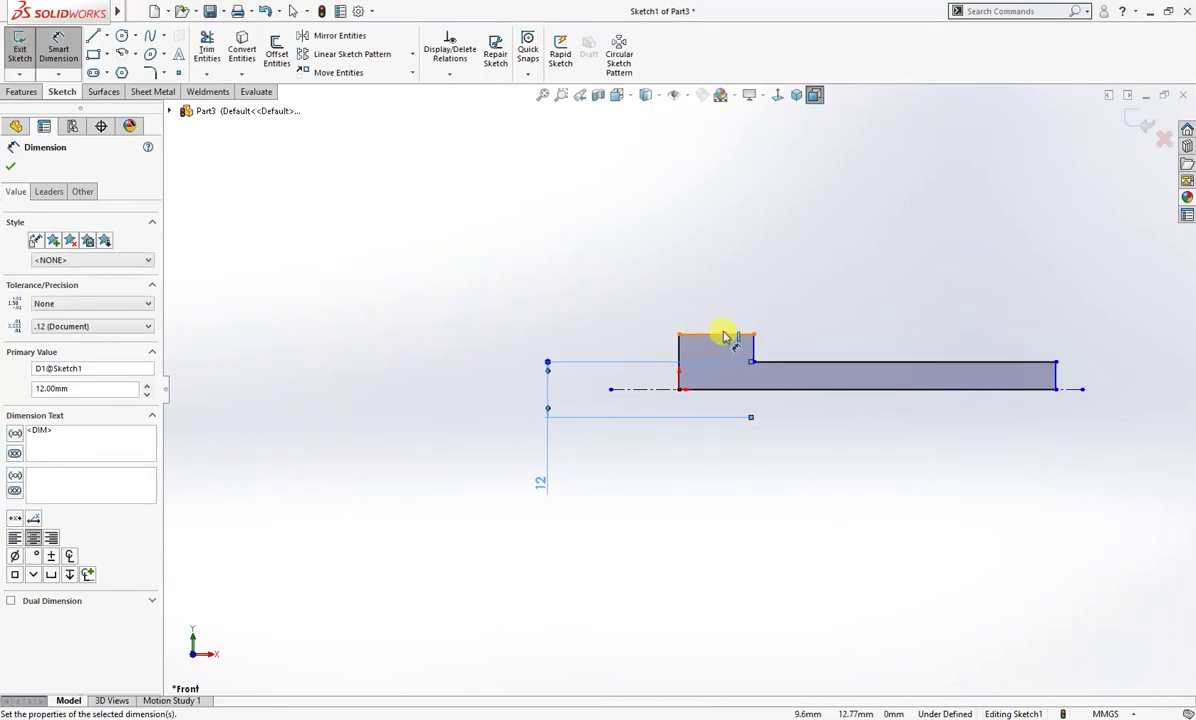
pyautogui.click(718, 336)
pyautogui.click(519, 391)
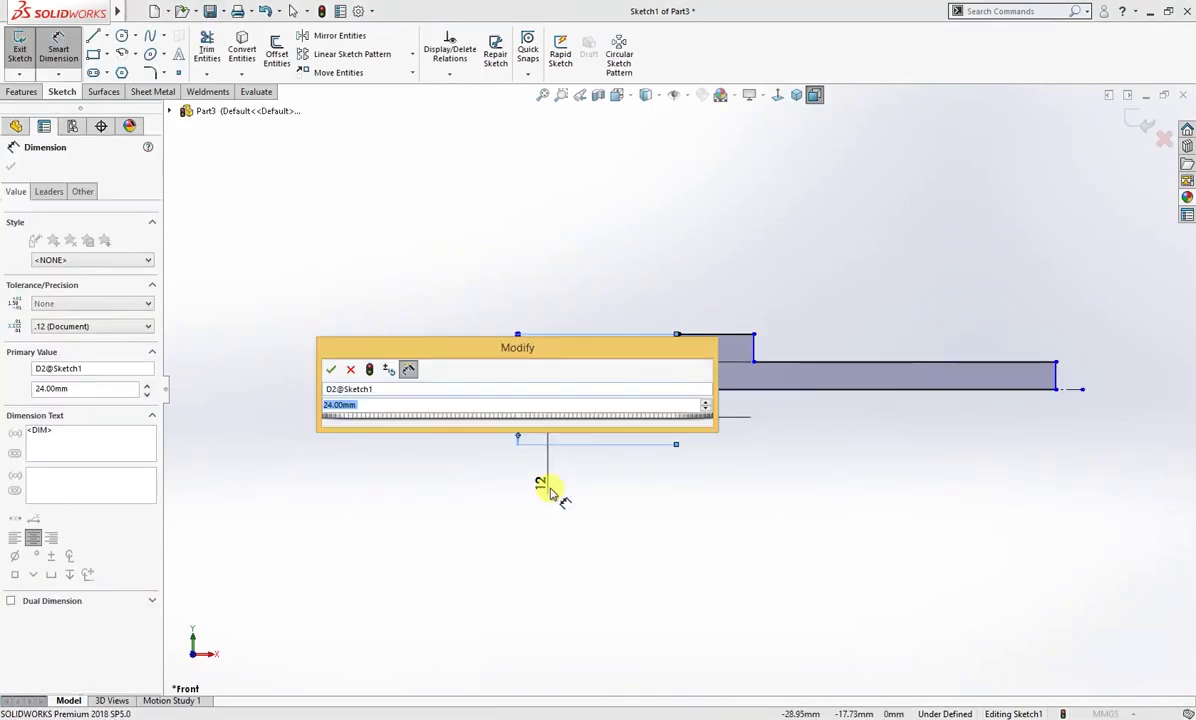
pyautogui.write('2')
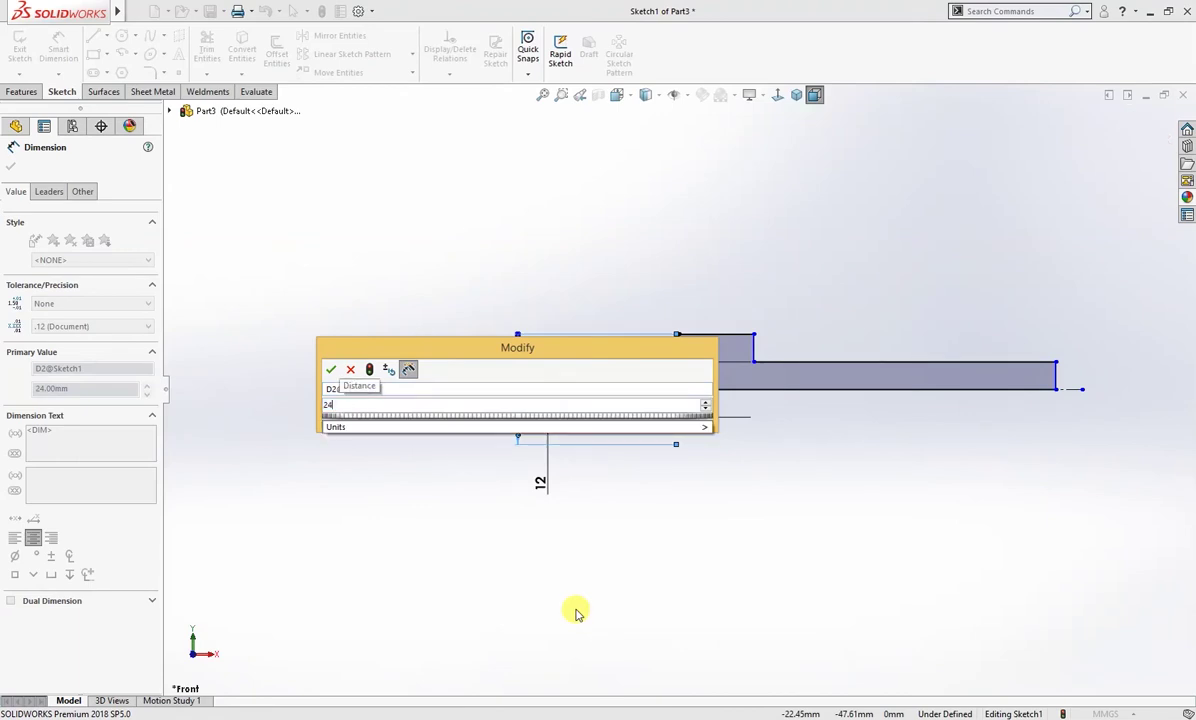
pyautogui.write('4')
pyautogui.press('Return')
pyautogui.click(905, 422)
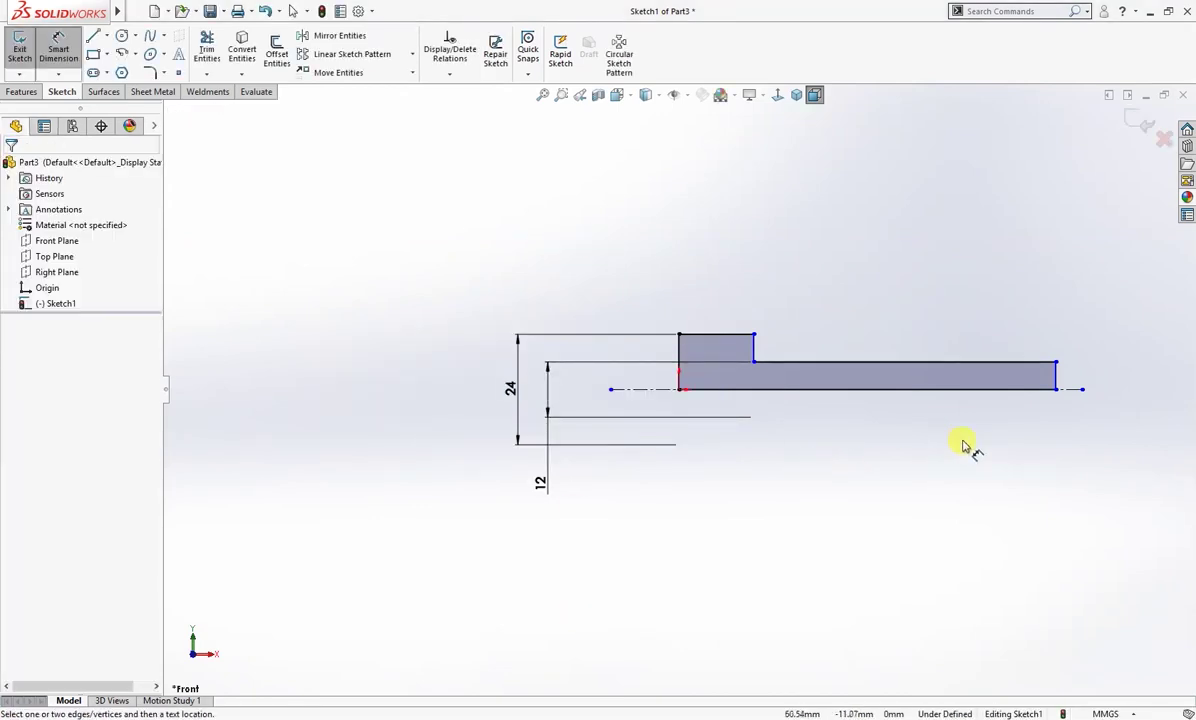
# Set the overall length to 100 and the step width to 20
pyautogui.click(1055, 377)
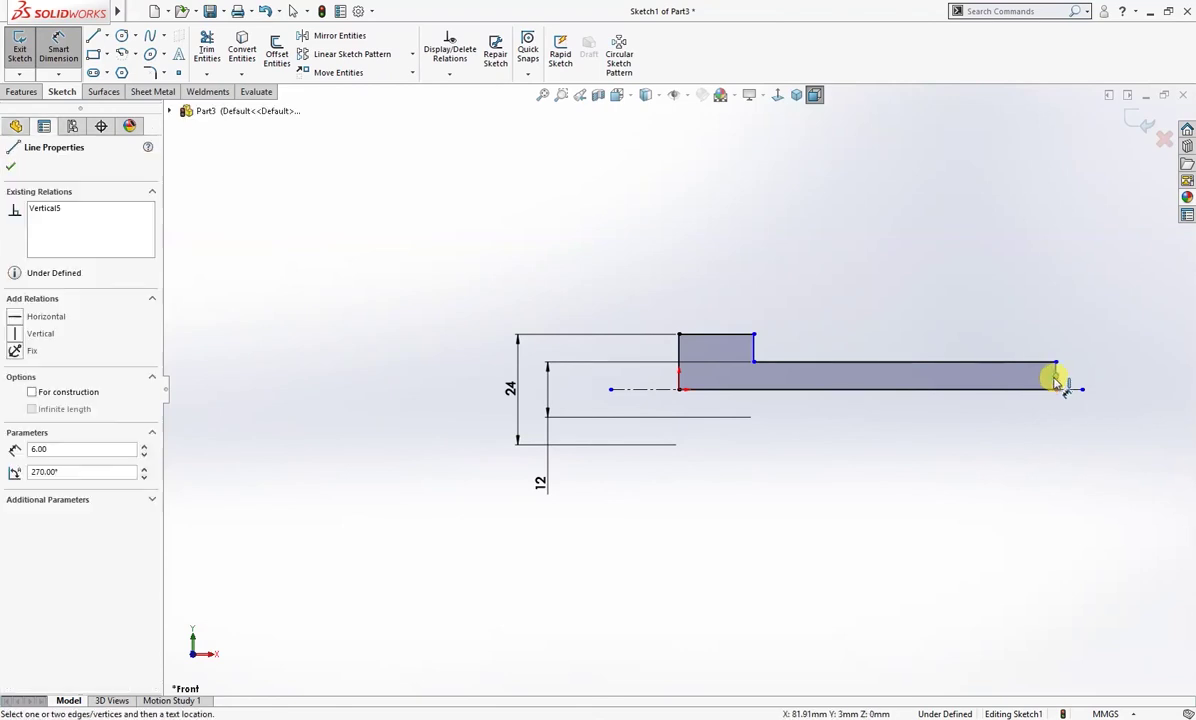
pyautogui.click(680, 368)
pyautogui.click(795, 459)
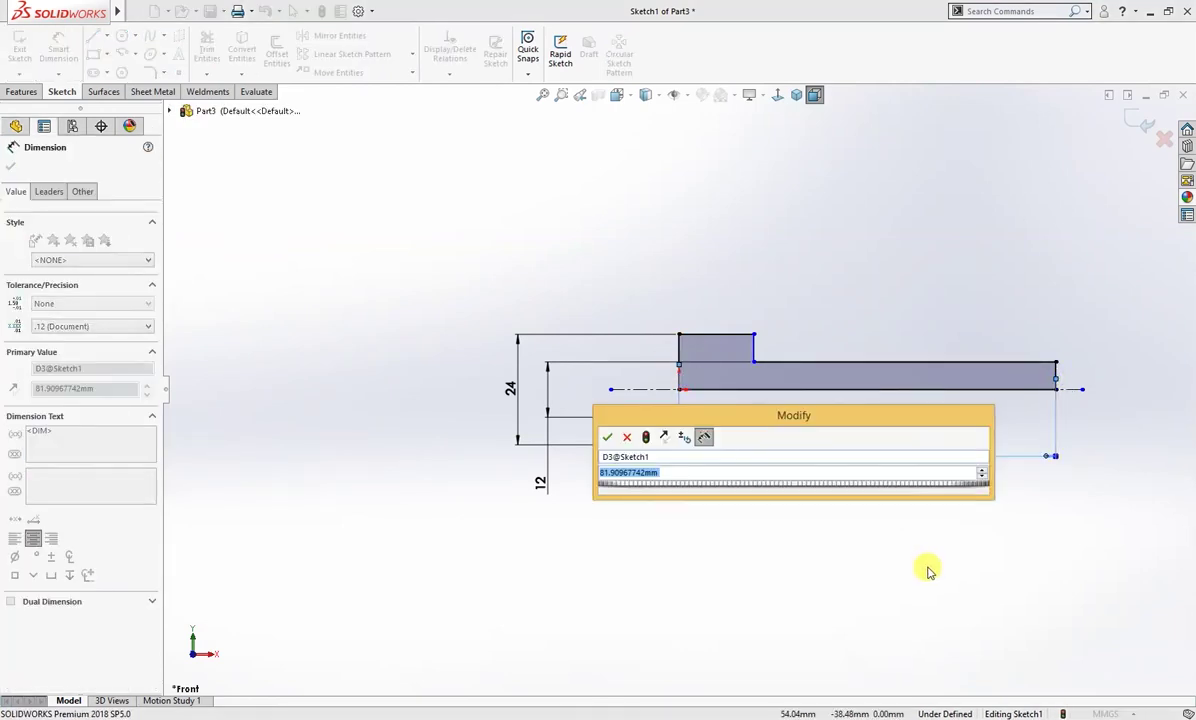
pyautogui.write('100')
pyautogui.press('Return')
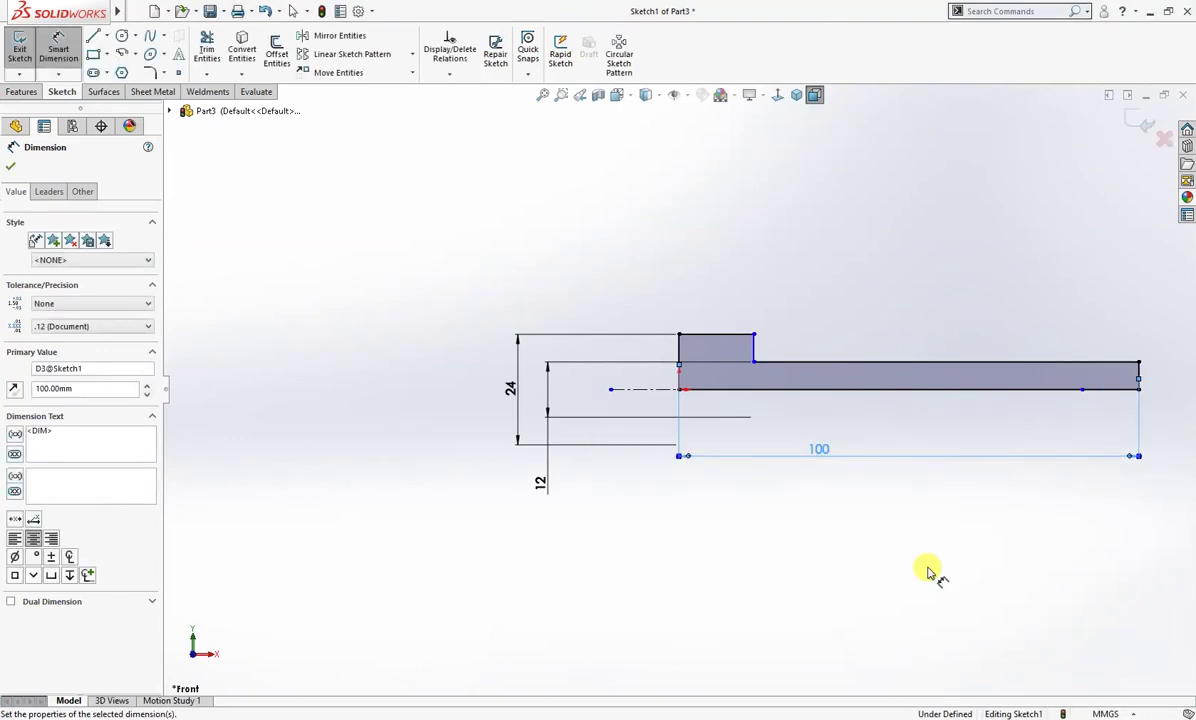
pyautogui.click(735, 343)
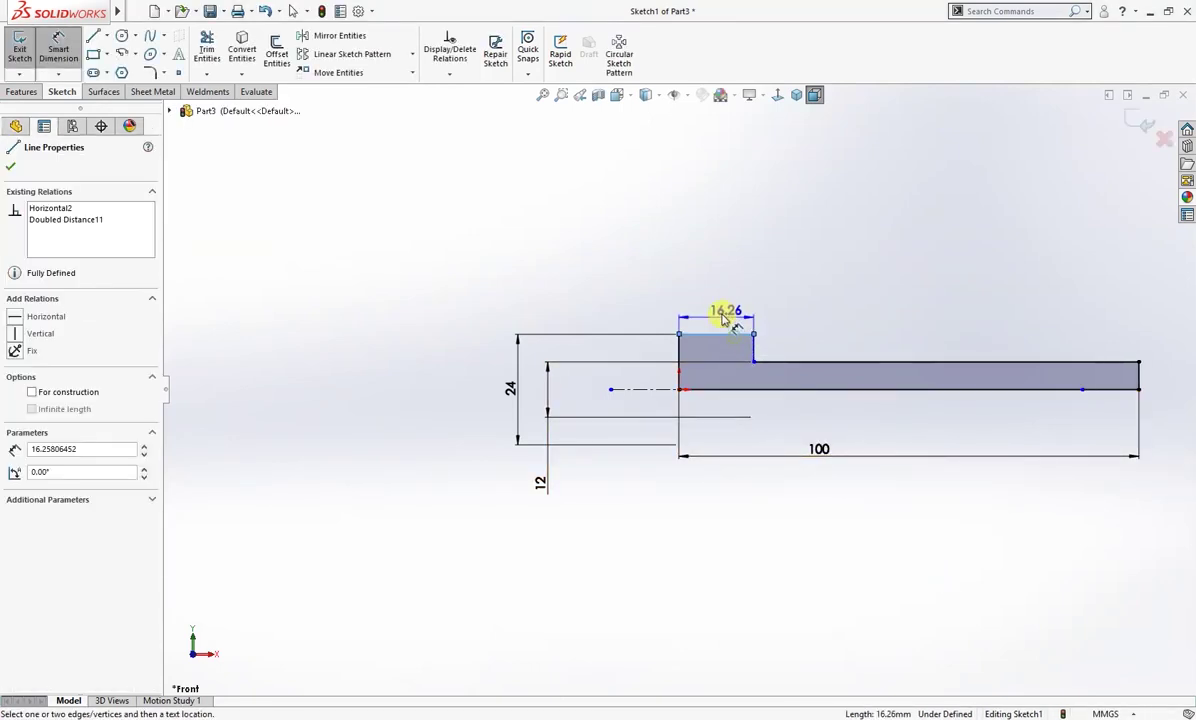
pyautogui.click(716, 300)
pyautogui.write('20')
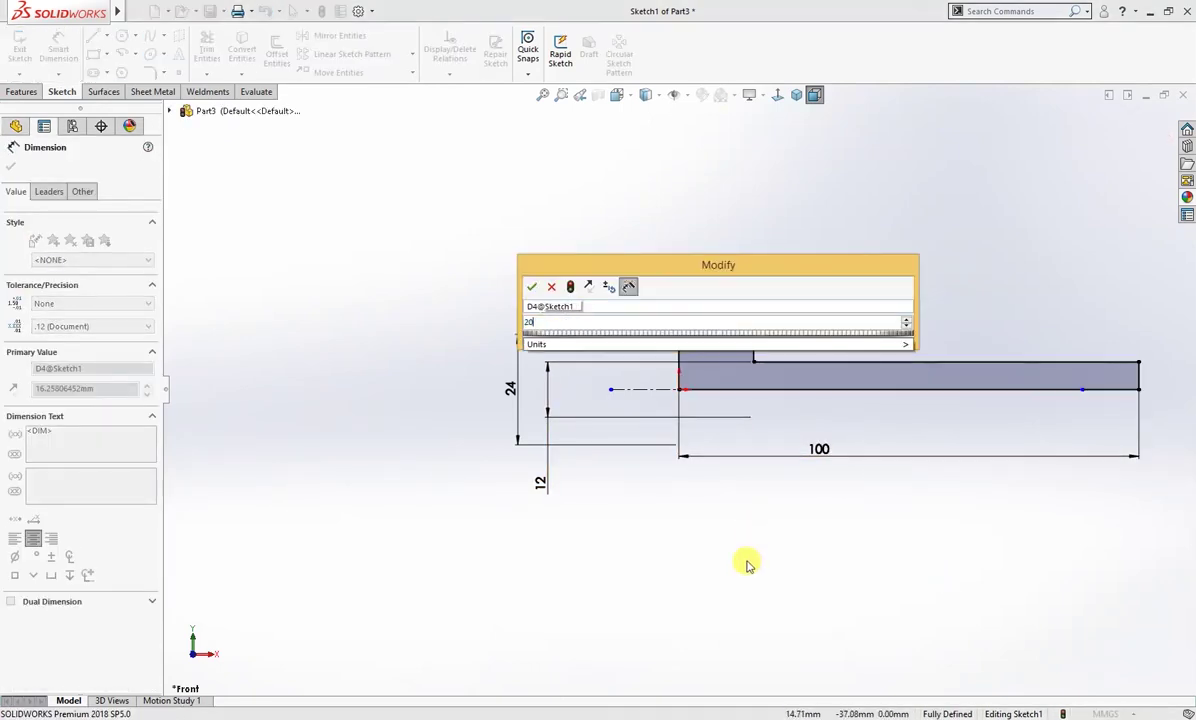
pyautogui.press('Return')
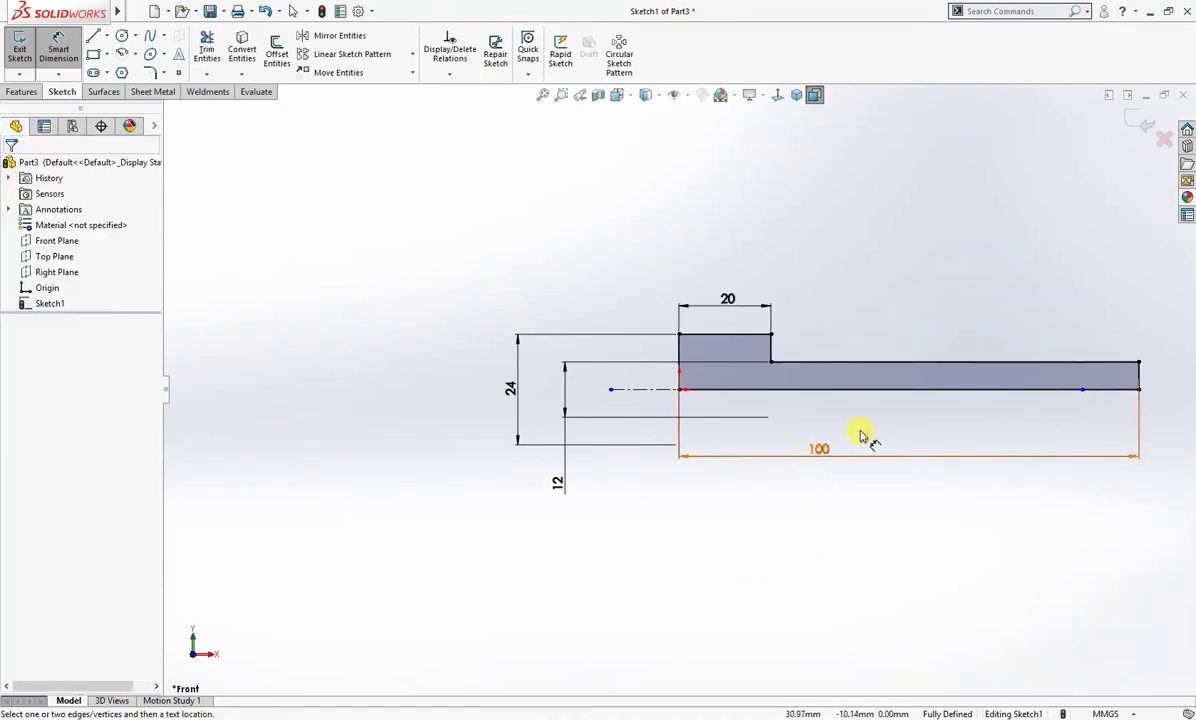
# Extend the centerline's endpoint past the right end of the shaft profile
pyautogui.scroll(3, 862, 435)
pyautogui.scroll(-3, 960, 445)
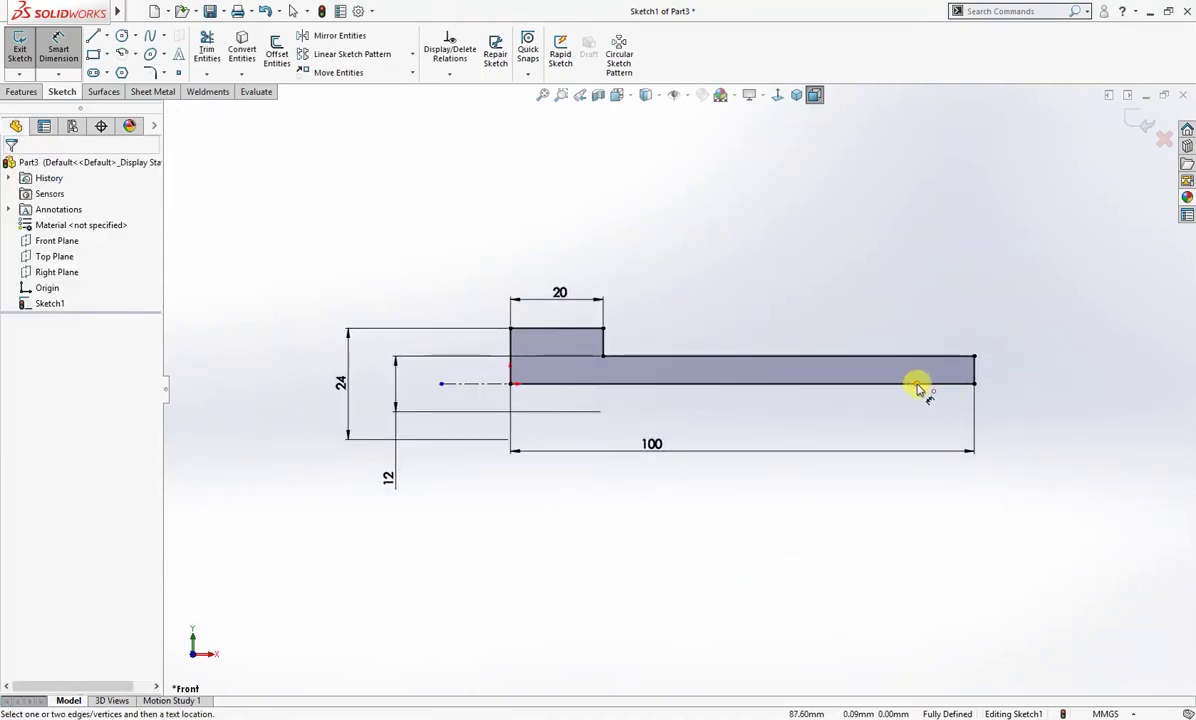
pyautogui.click(920, 387)
pyautogui.press('Escape')
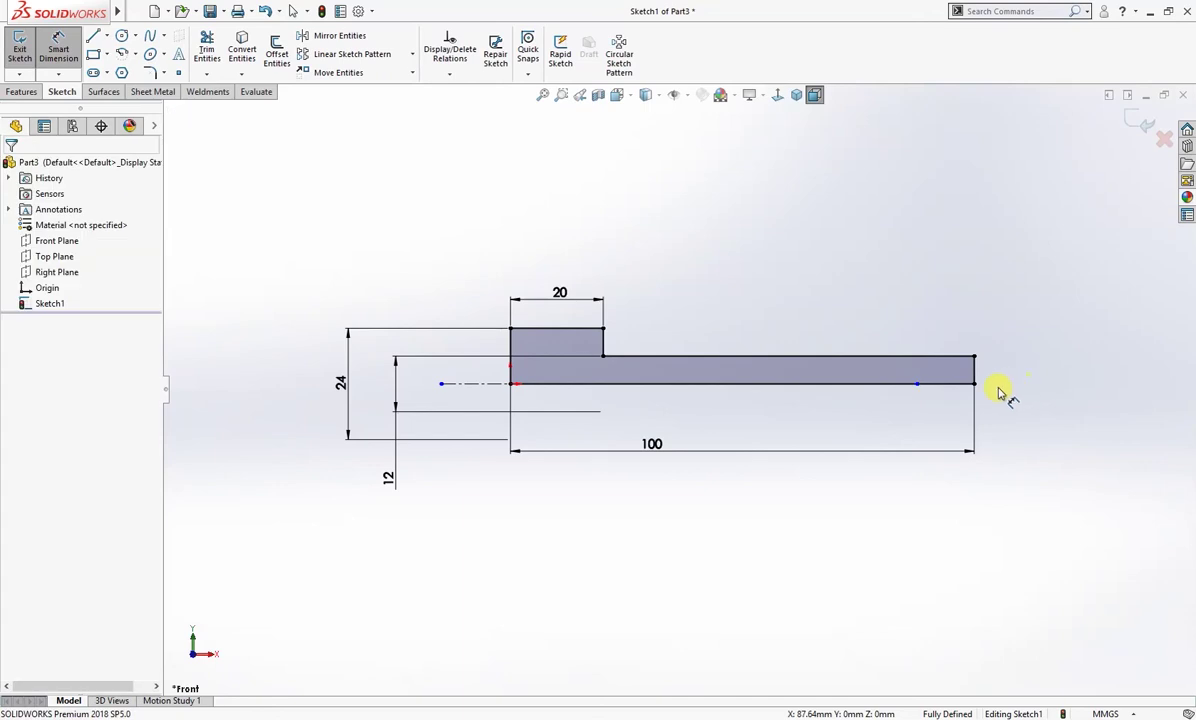
pyautogui.press('Escape')
pyautogui.moveTo(920, 387); pyautogui.dragTo(1030, 392)
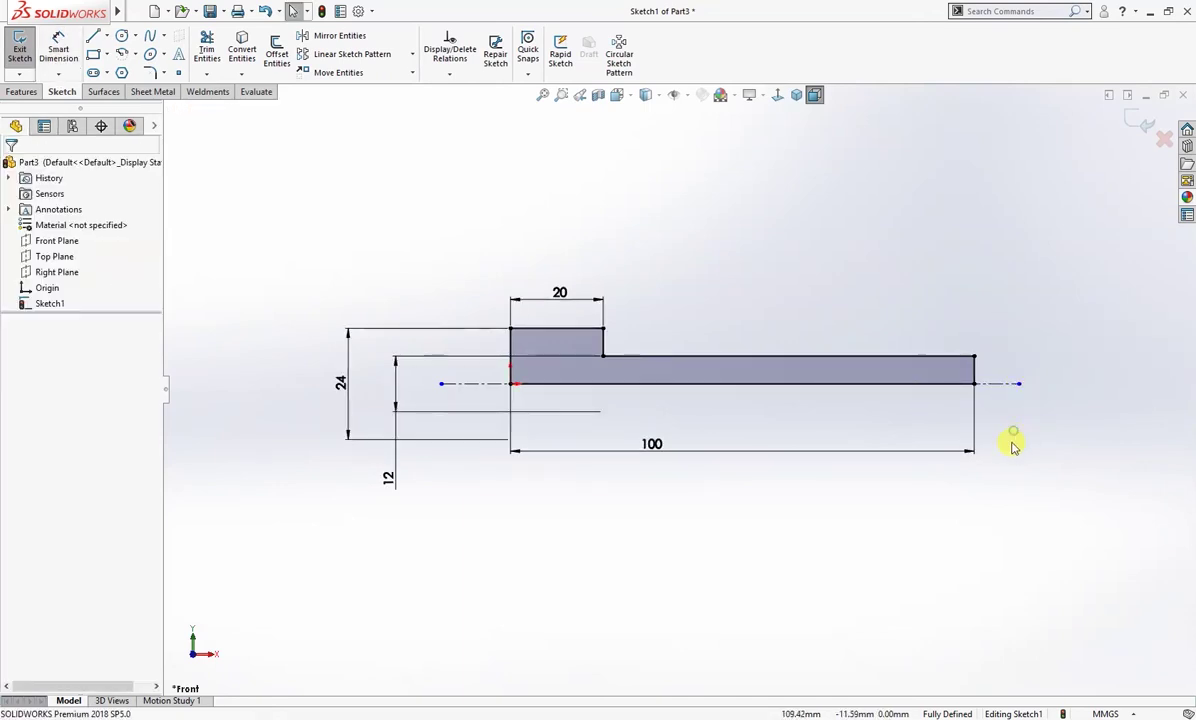
pyautogui.scroll(3, 969, 461)
pyautogui.scroll(-1, 767, 435)
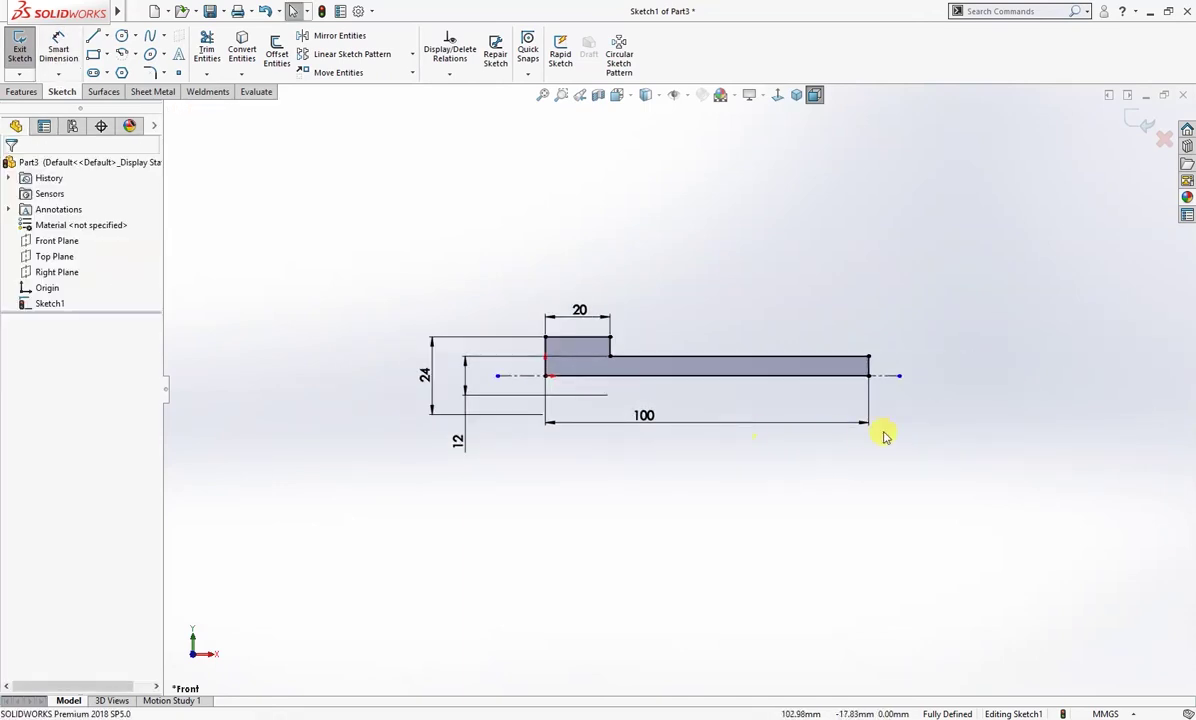
# Revolve the sketch profile about its centre line into a solid stepped shaft
pyautogui.press('s')
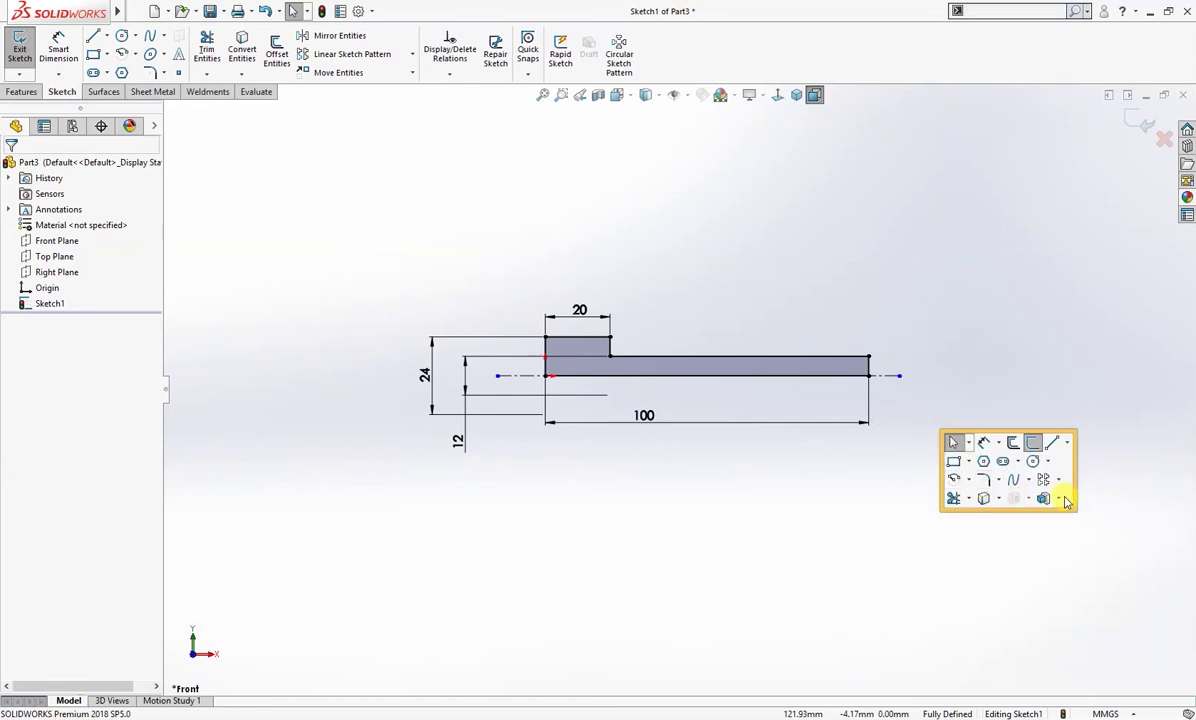
pyautogui.click(1060, 498)
pyautogui.click(1050, 535)
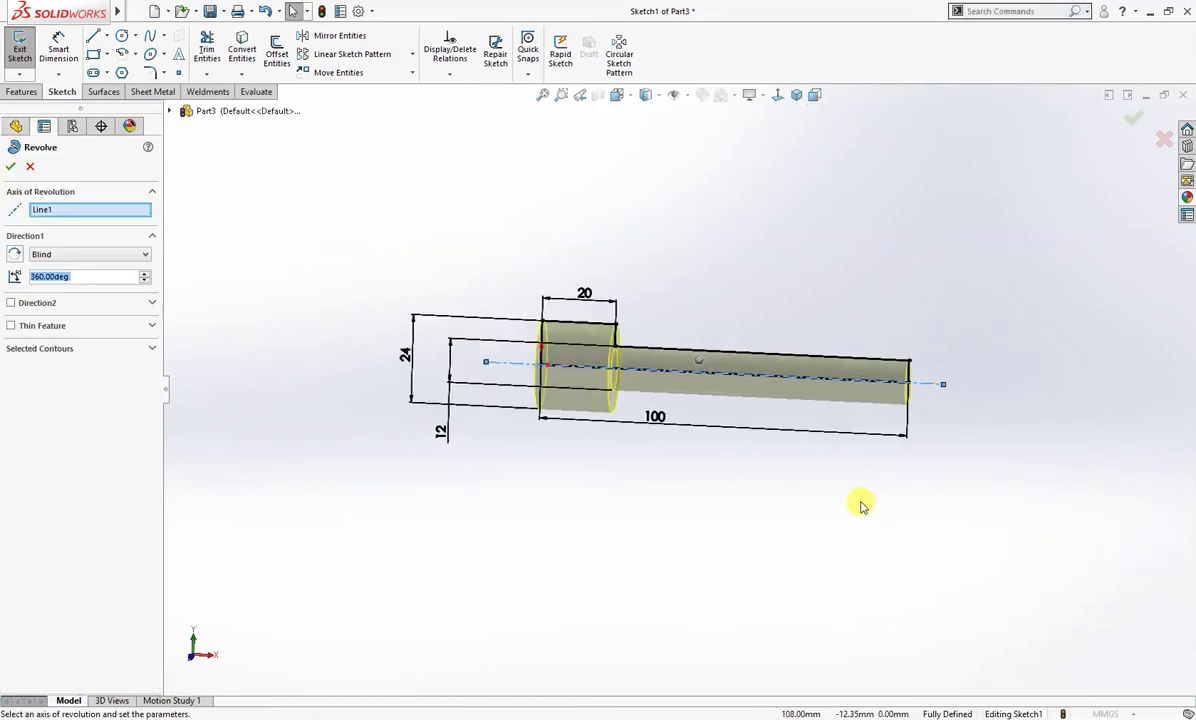
pyautogui.click(11, 167)
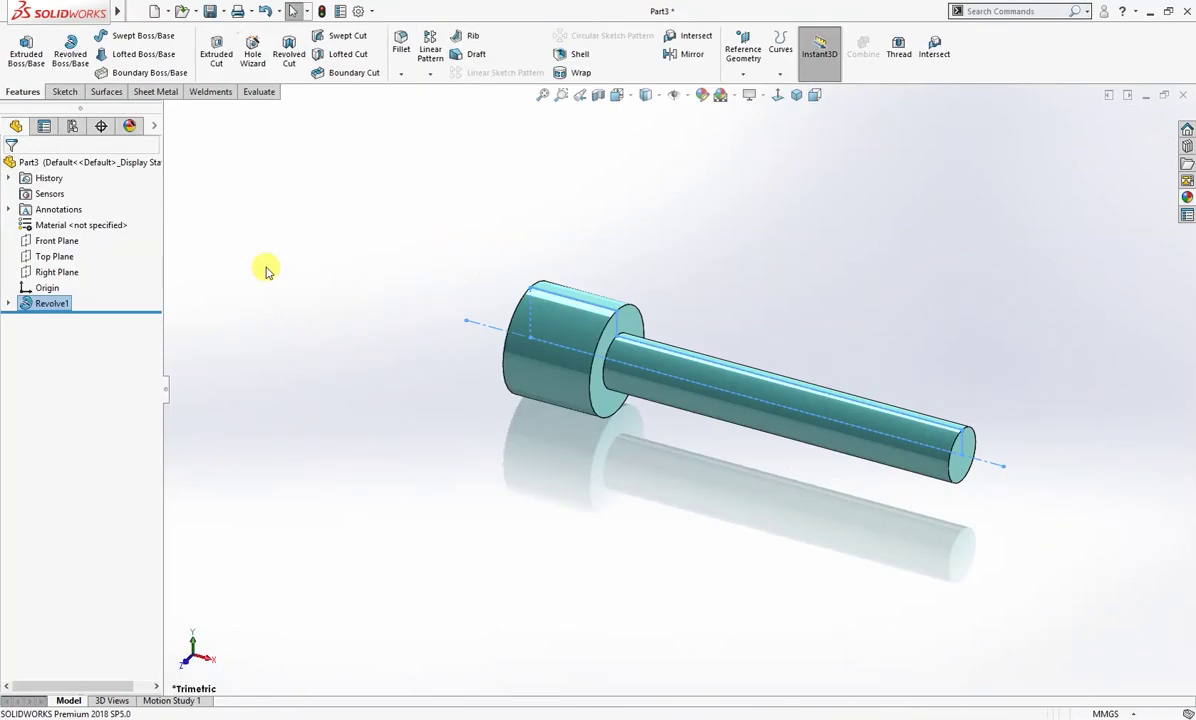
# Chamfer the shaft end edge and the head end edge by 1 mm
pyautogui.click(955, 452)
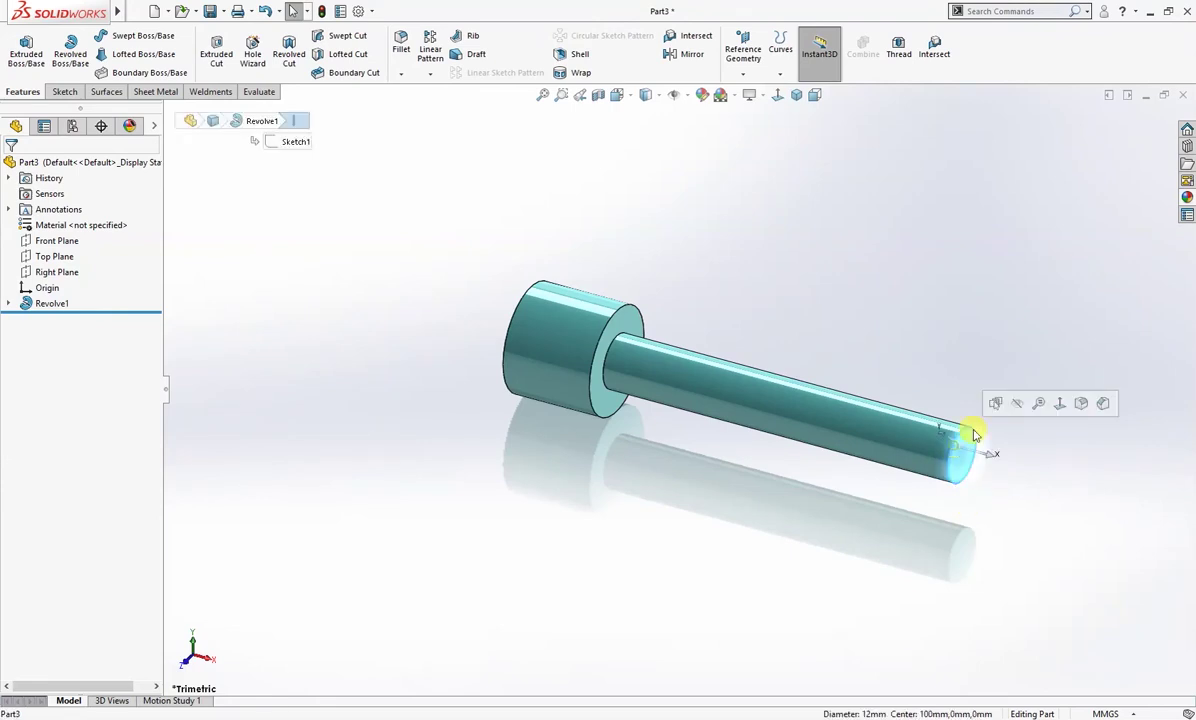
pyautogui.click(1115, 402)
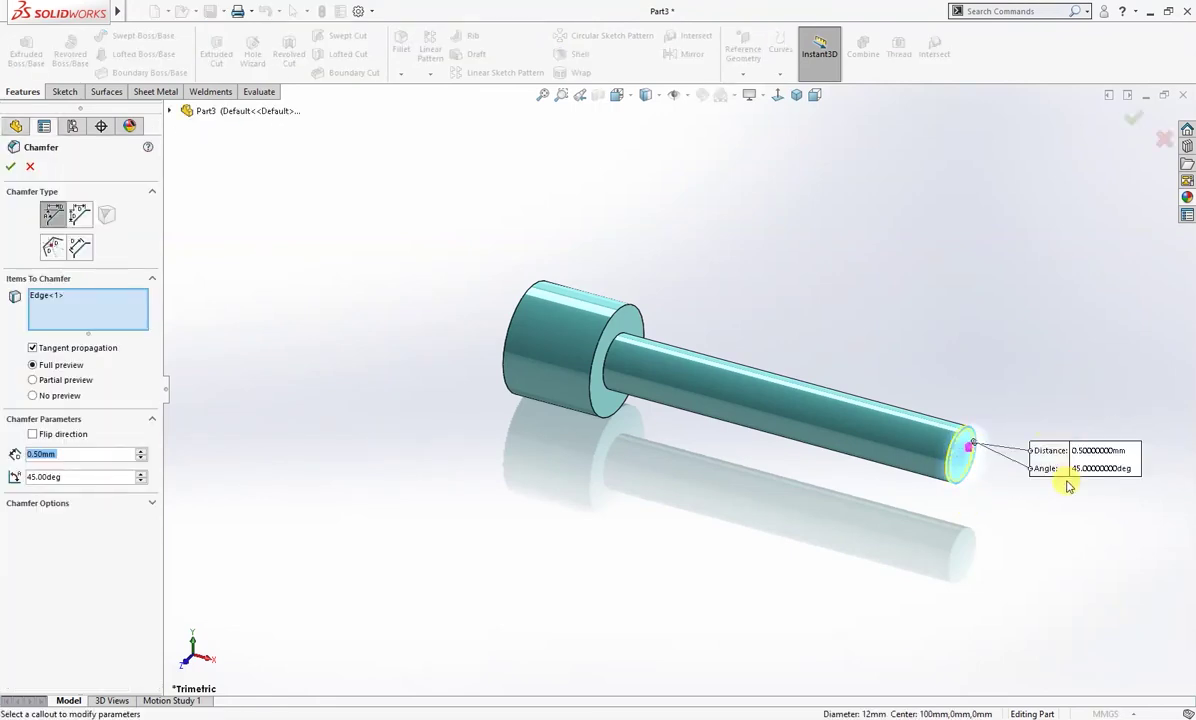
pyautogui.write('1')
pyautogui.press('Return')
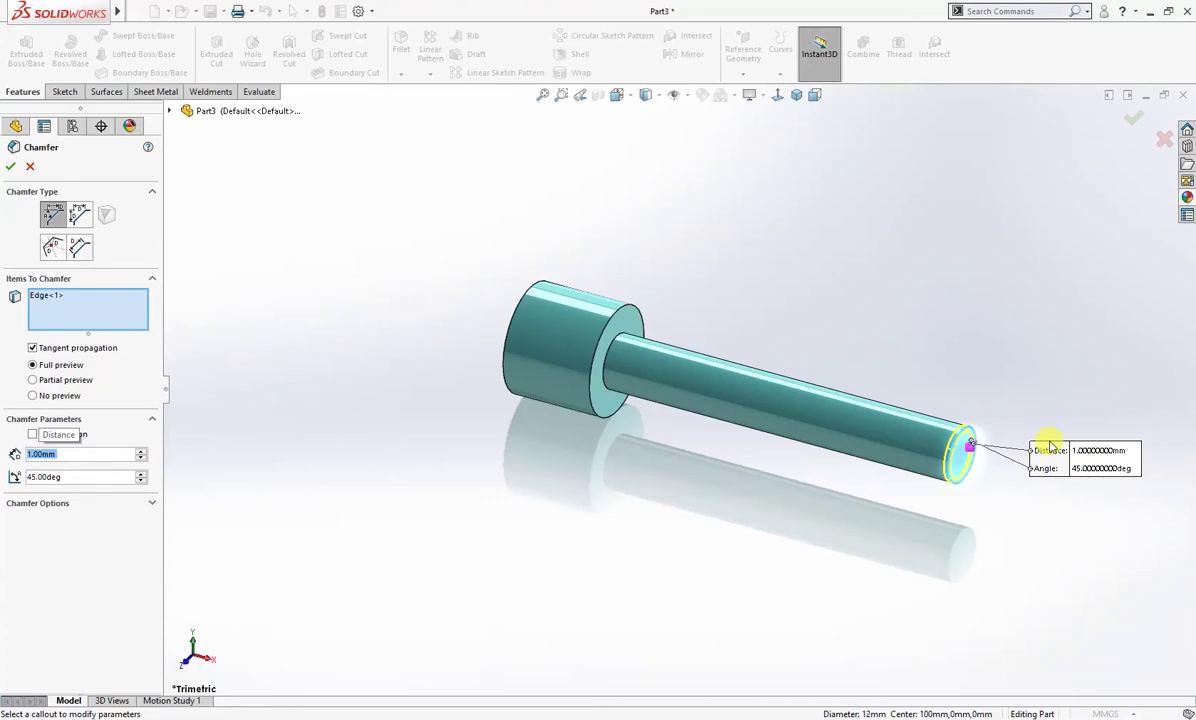
pyautogui.click(511, 331)
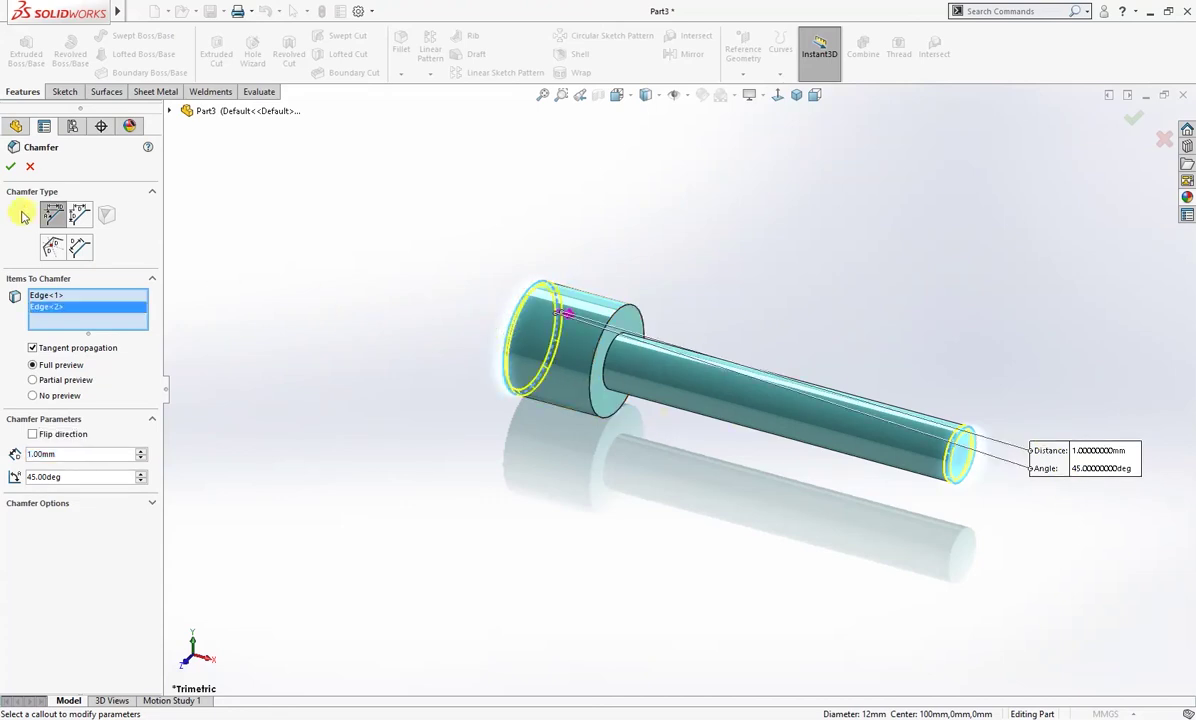
pyautogui.click(10, 167)
pyautogui.moveTo(358, 298); pyautogui.dragTo(363, 350, button='middle')
pyautogui.moveTo(363, 350); pyautogui.dragTo(465, 270, button='right')
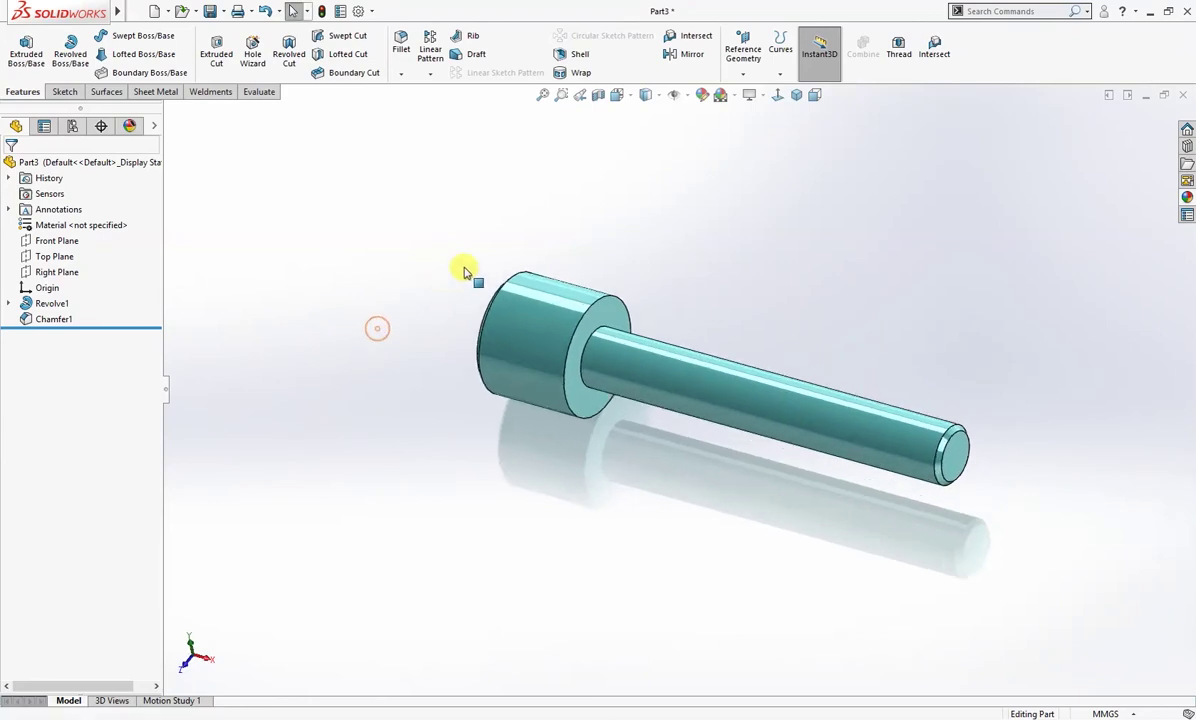
# Add an M12x1.5 Metric Die thread from the shaft's end edge up to the head's shoulder face
pyautogui.click(900, 48)
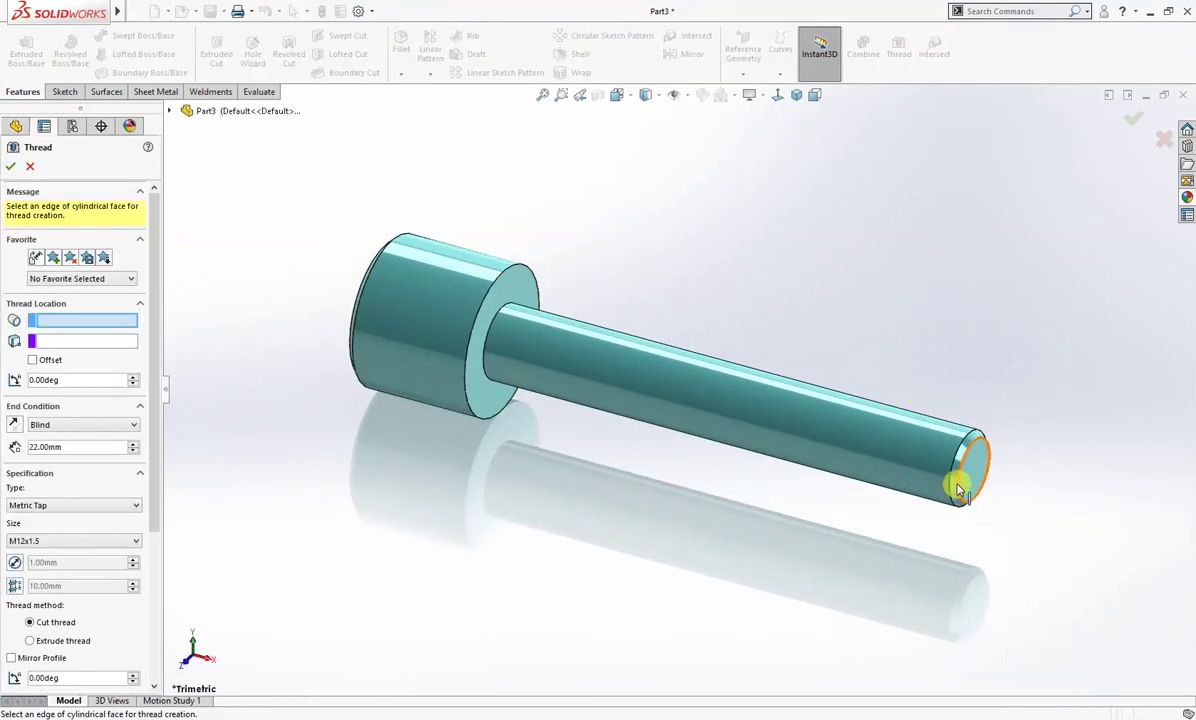
pyautogui.click(950, 485)
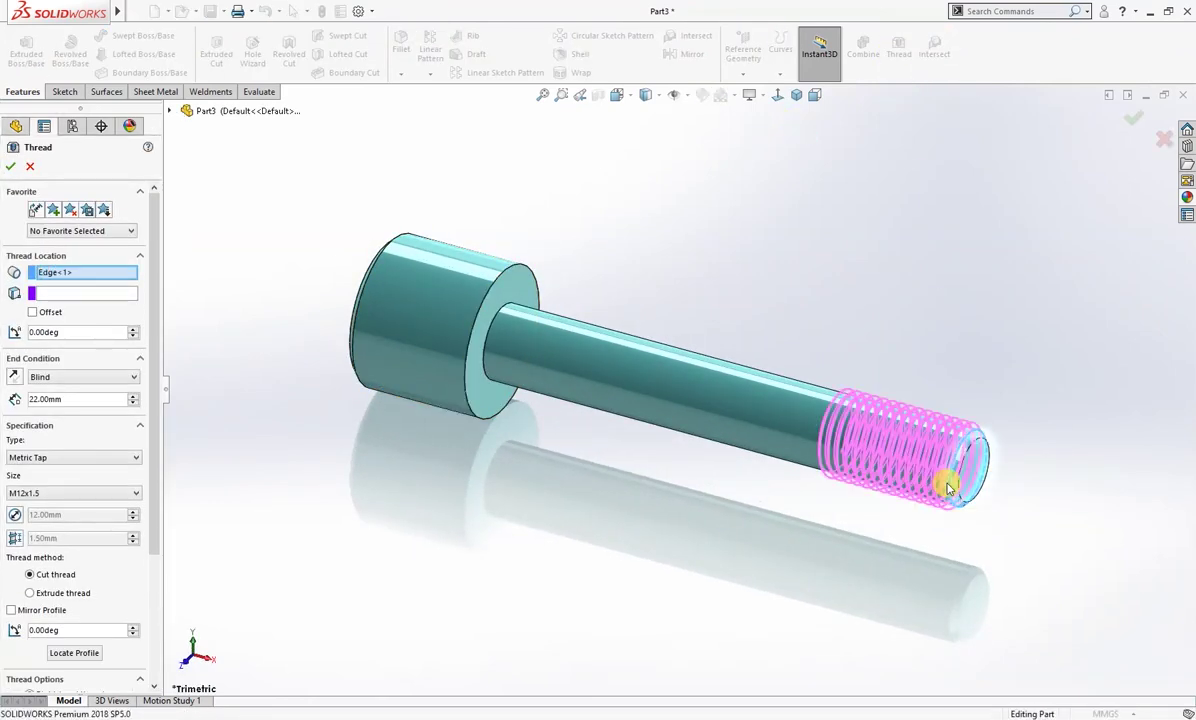
pyautogui.click(128, 295)
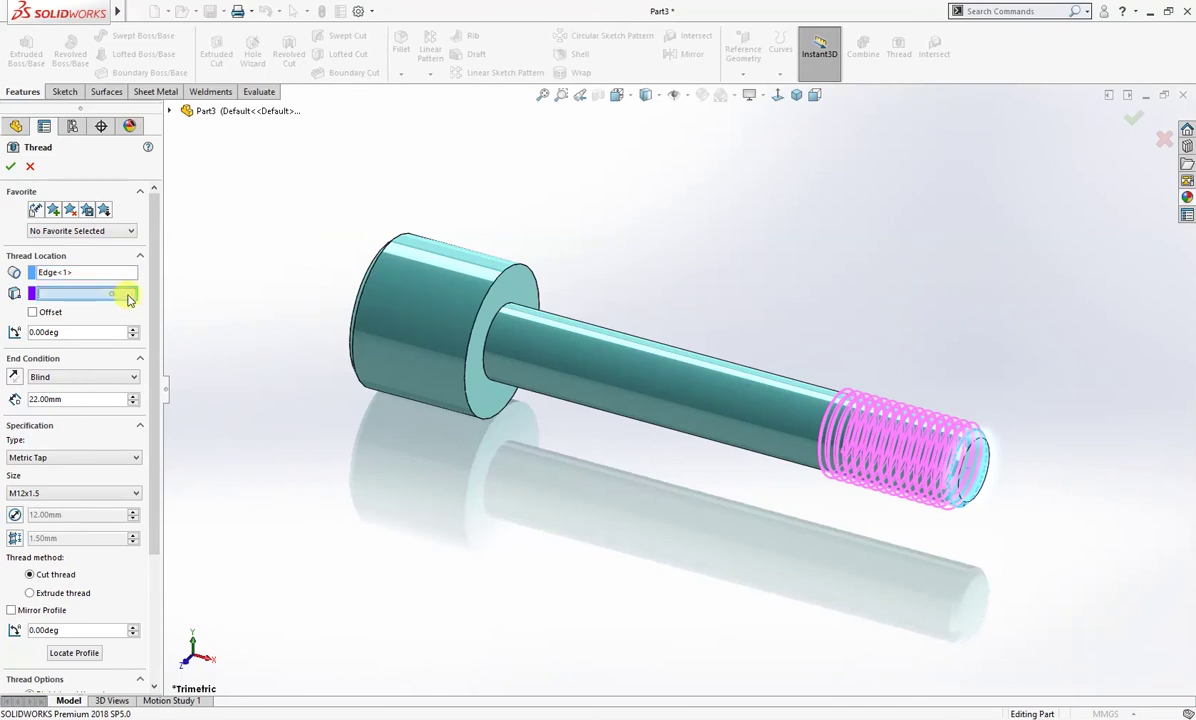
pyautogui.click(965, 505)
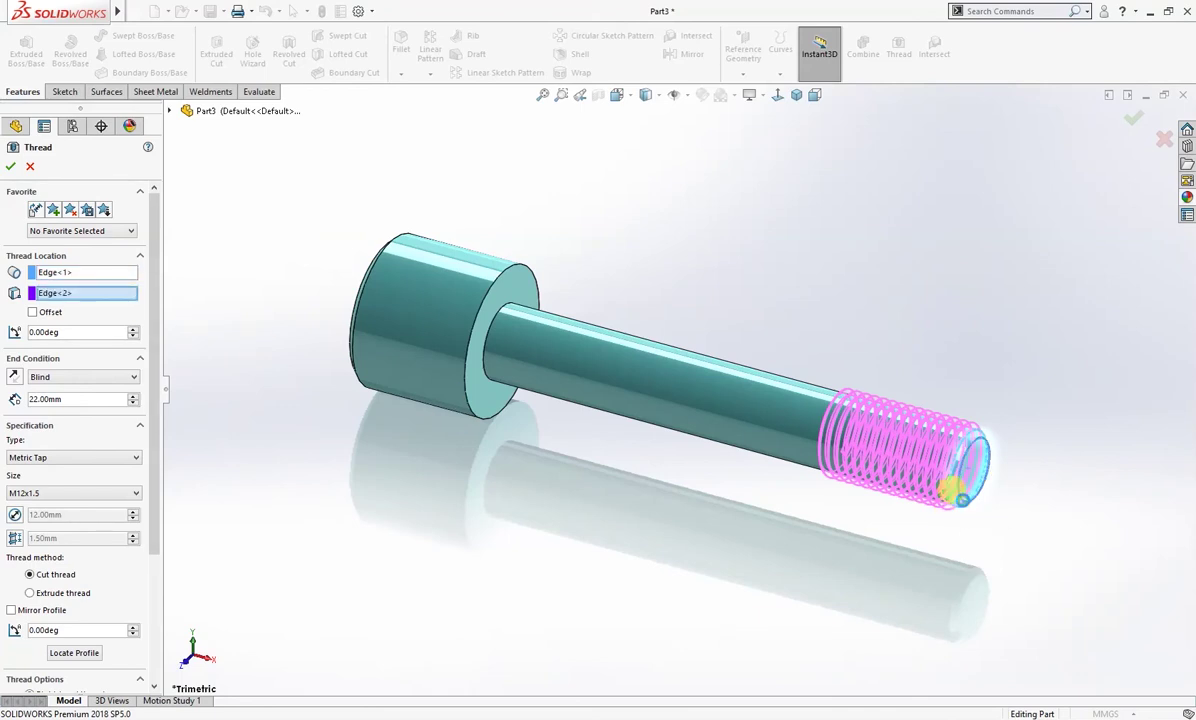
pyautogui.click(70, 402)
pyautogui.click(465, 402)
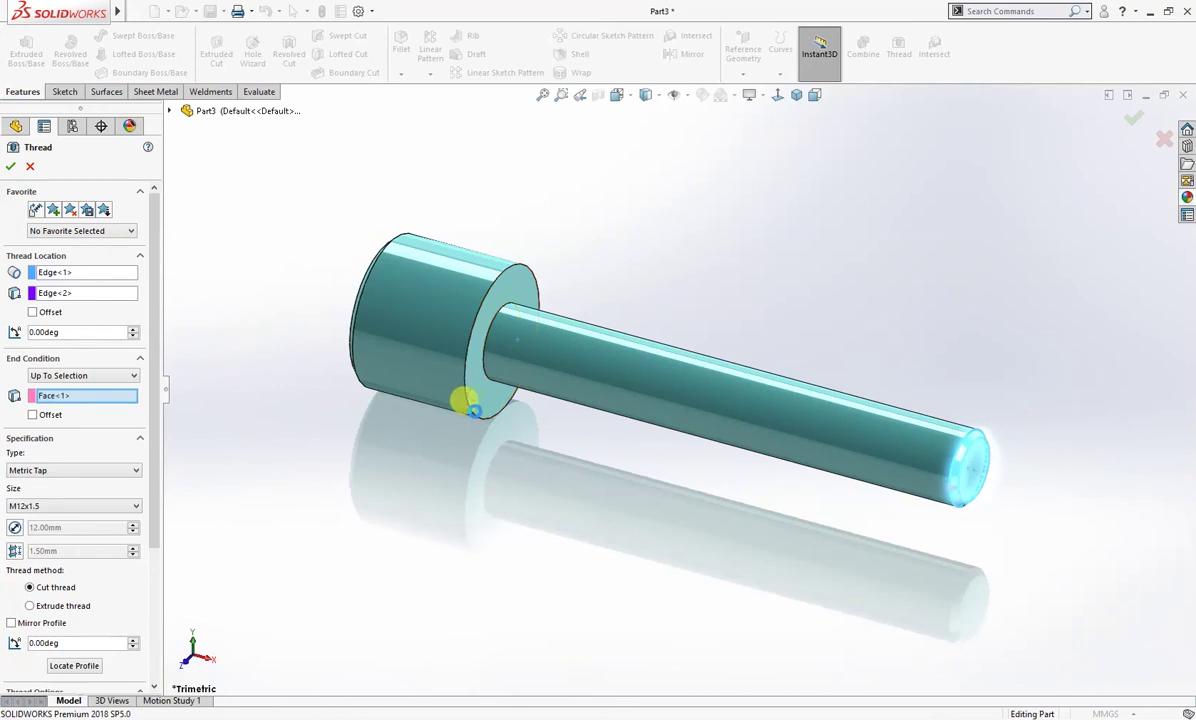
pyautogui.moveTo(475, 435); pyautogui.dragTo(467, 468, button='middle')
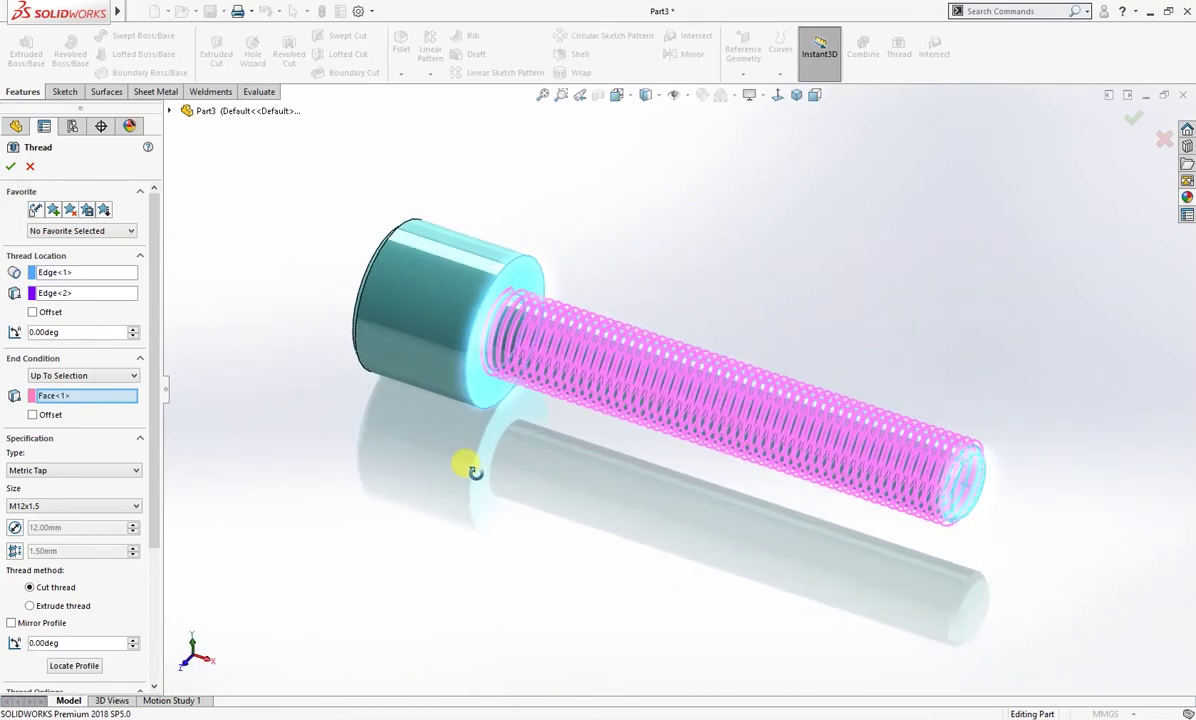
pyautogui.click(69, 471)
pyautogui.click(57, 502)
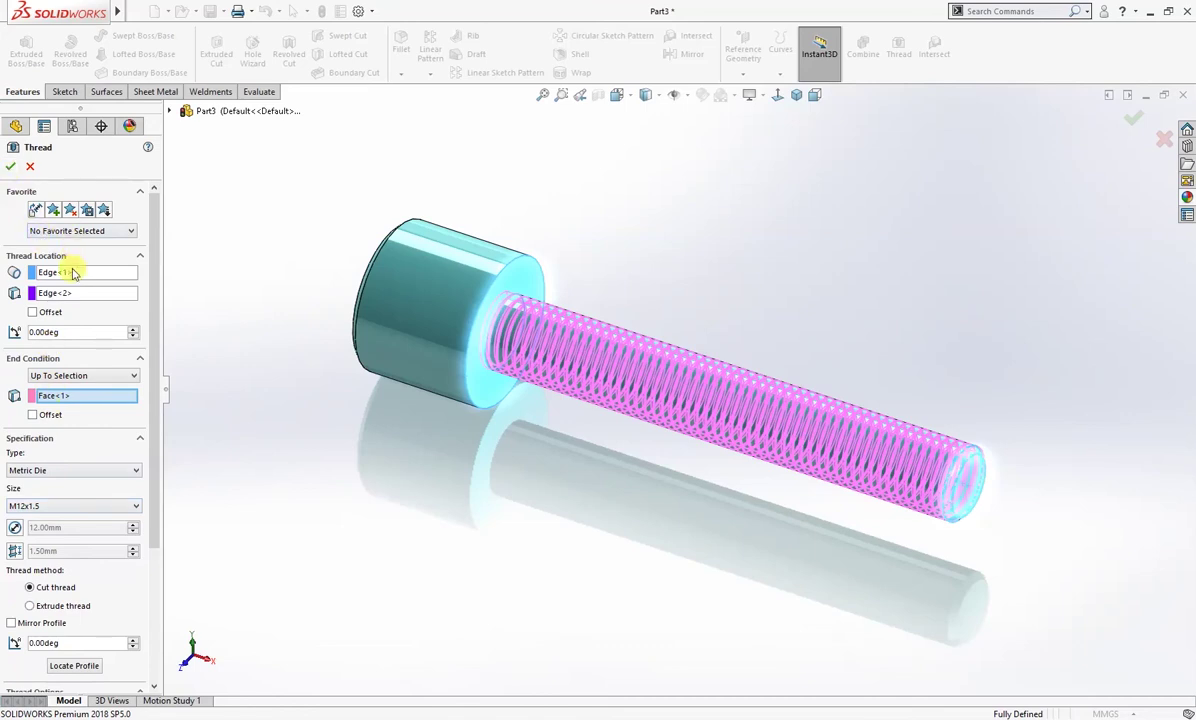
pyautogui.click(11, 168)
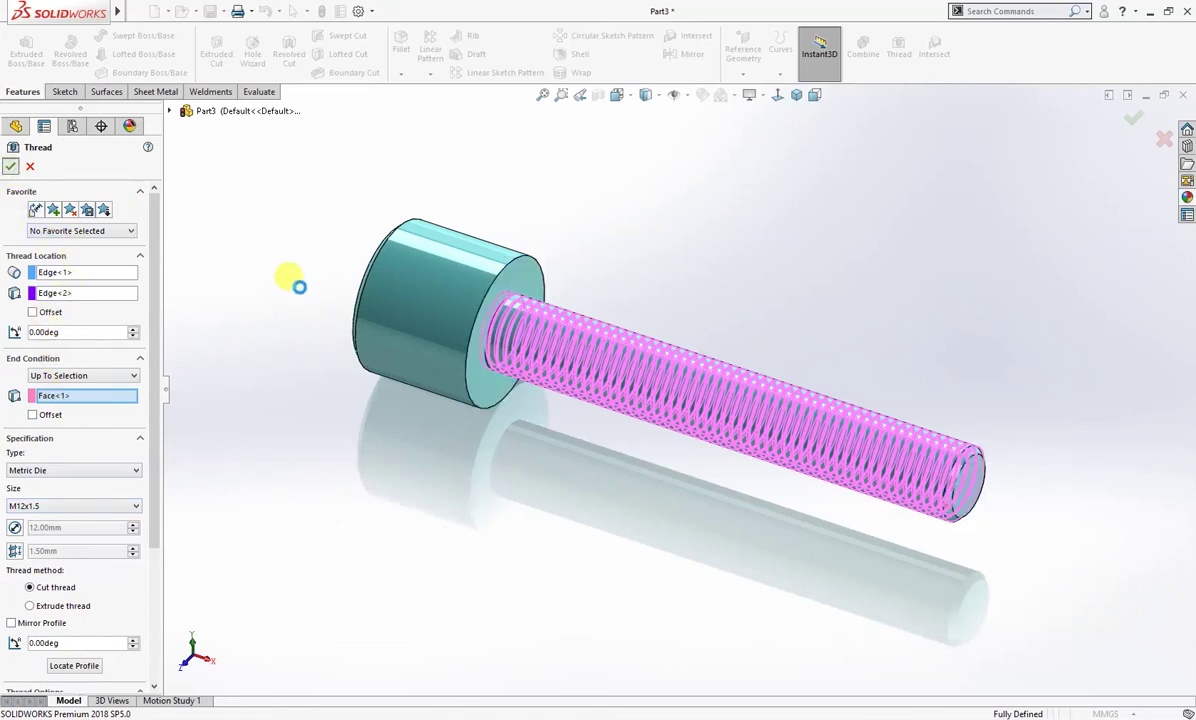
pyautogui.moveTo(357, 405)
pyautogui.mouseDown(button='middle')
pyautogui.moveTo(427, 489)
pyautogui.moveTo(435, 465)
pyautogui.moveTo(357, 415)
pyautogui.mouseUp(button='middle')
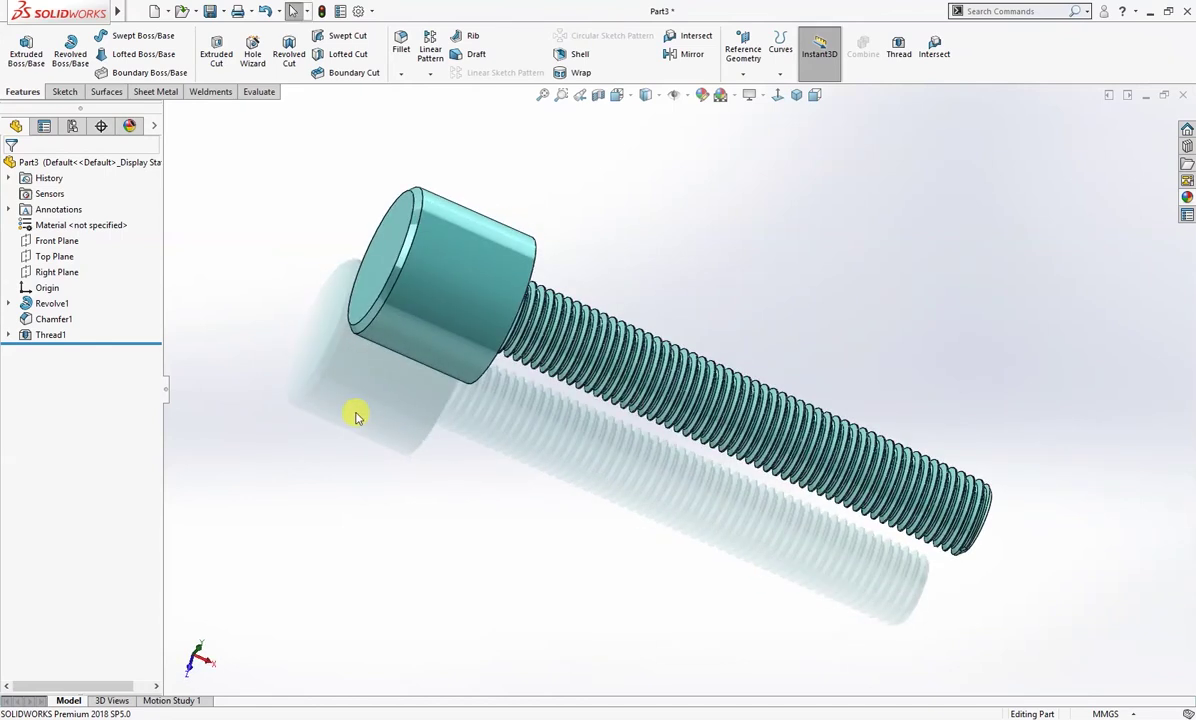
# Sketch a 5 mm diameter circle on the bolt head on the Front Plane
pyautogui.click(55, 254)
pyautogui.click(73, 241)
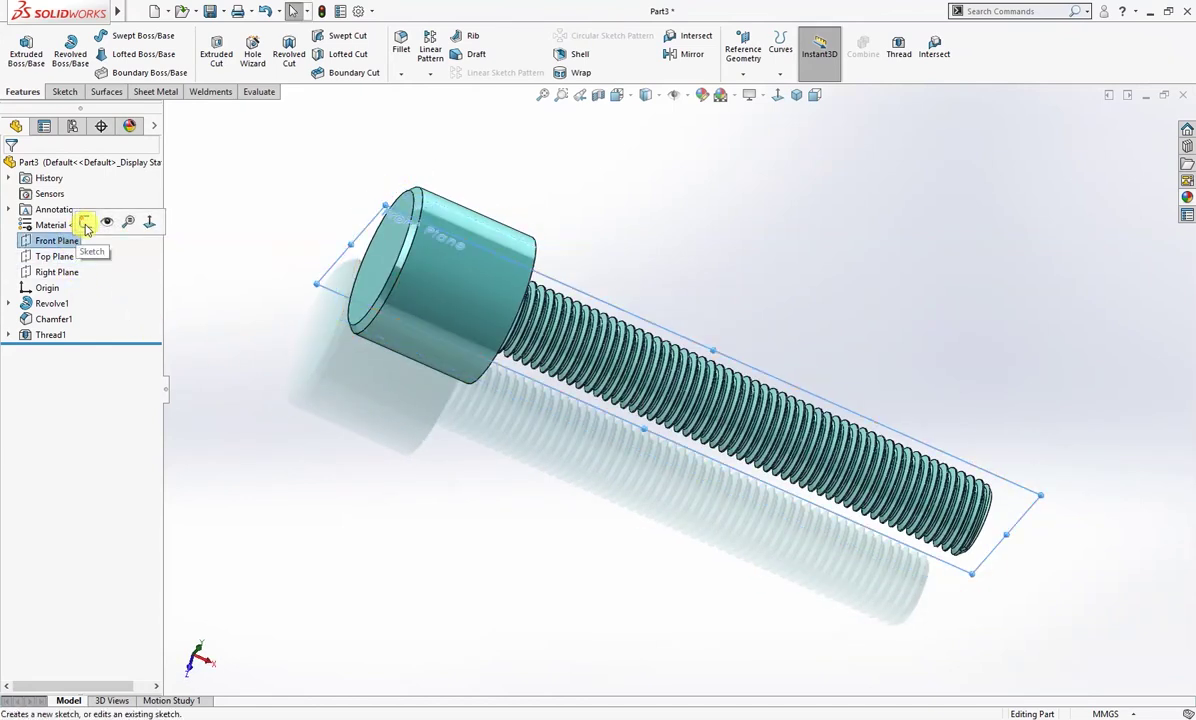
pyautogui.click(85, 222)
pyautogui.moveTo(235, 284); pyautogui.dragTo(333, 287, button='right')
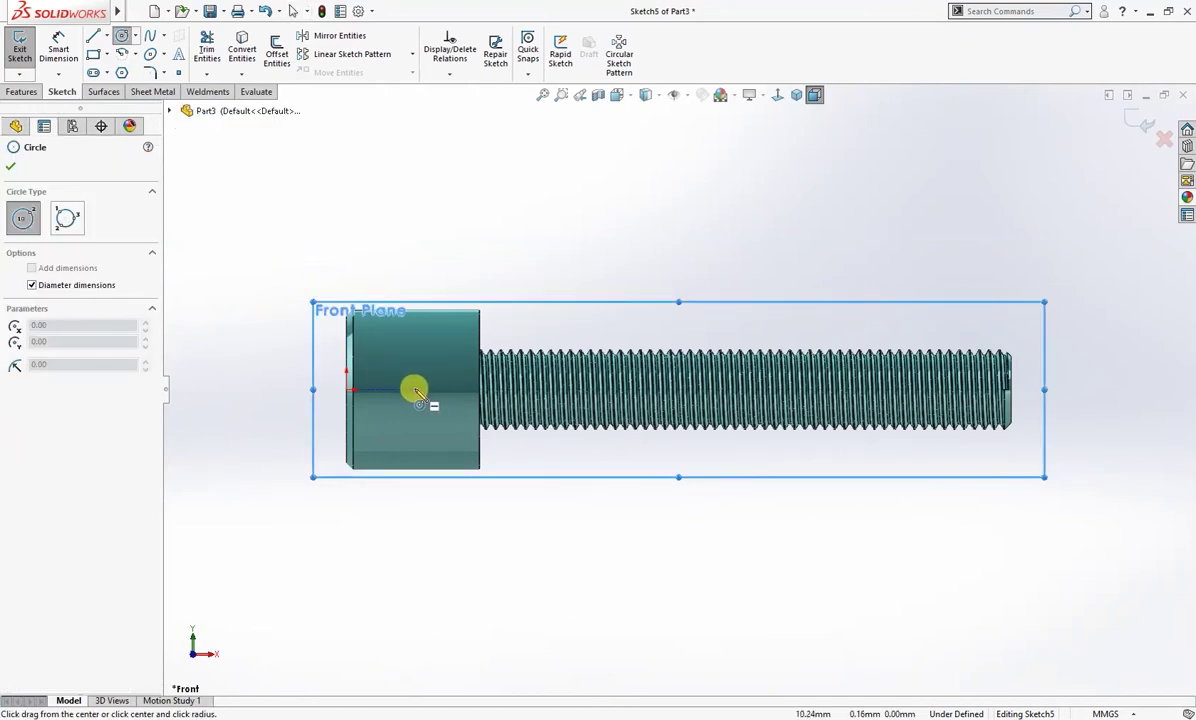
pyautogui.moveTo(414, 389); pyautogui.dragTo(414, 411)
pyautogui.moveTo(562, 550); pyautogui.dragTo(563, 491, button='right')
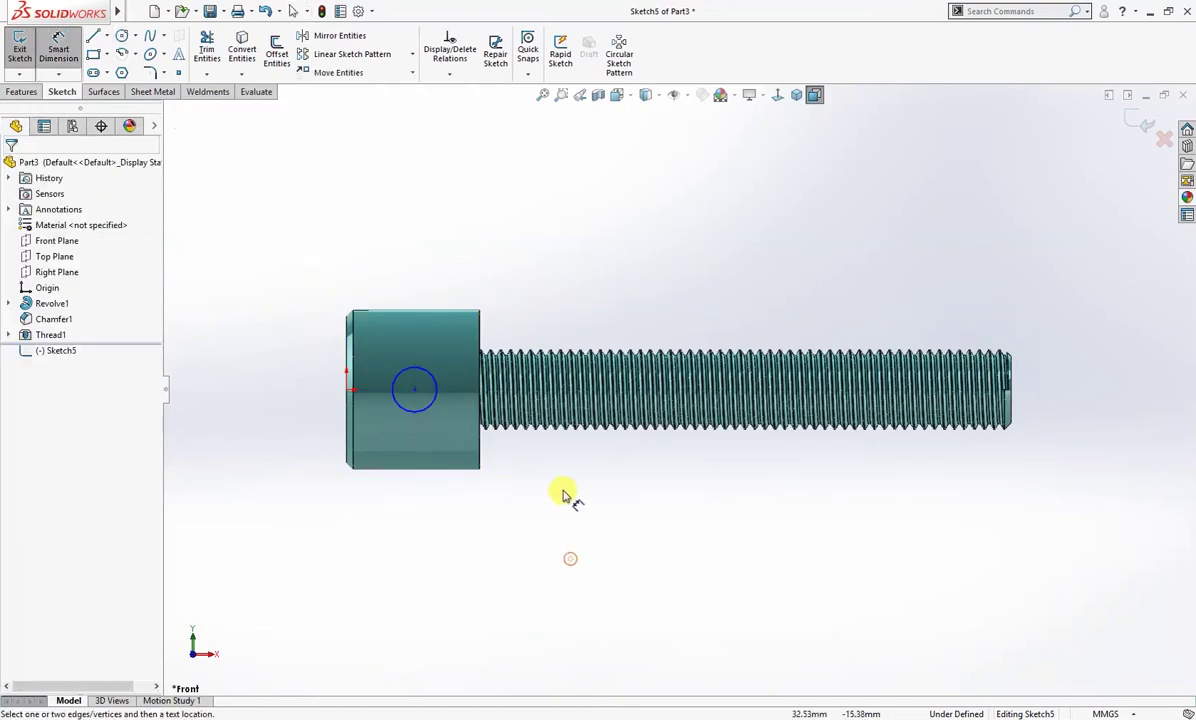
pyautogui.click(425, 416)
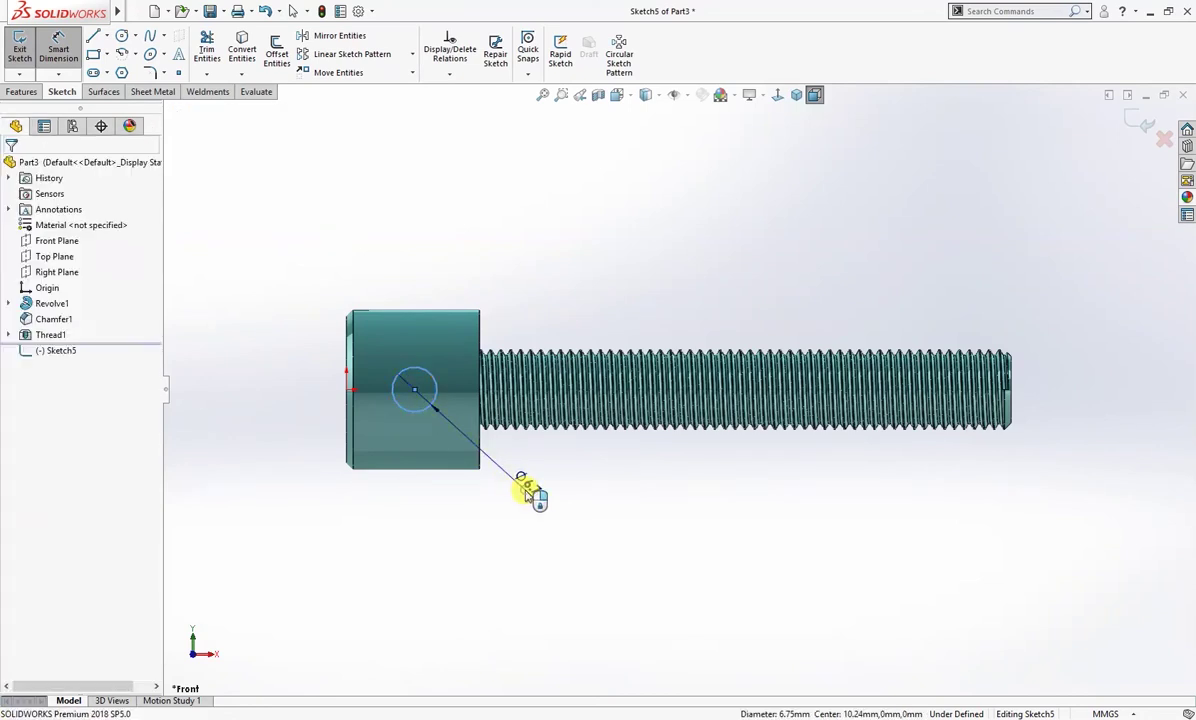
pyautogui.click(533, 494)
pyautogui.write('50')
pyautogui.press('Return')
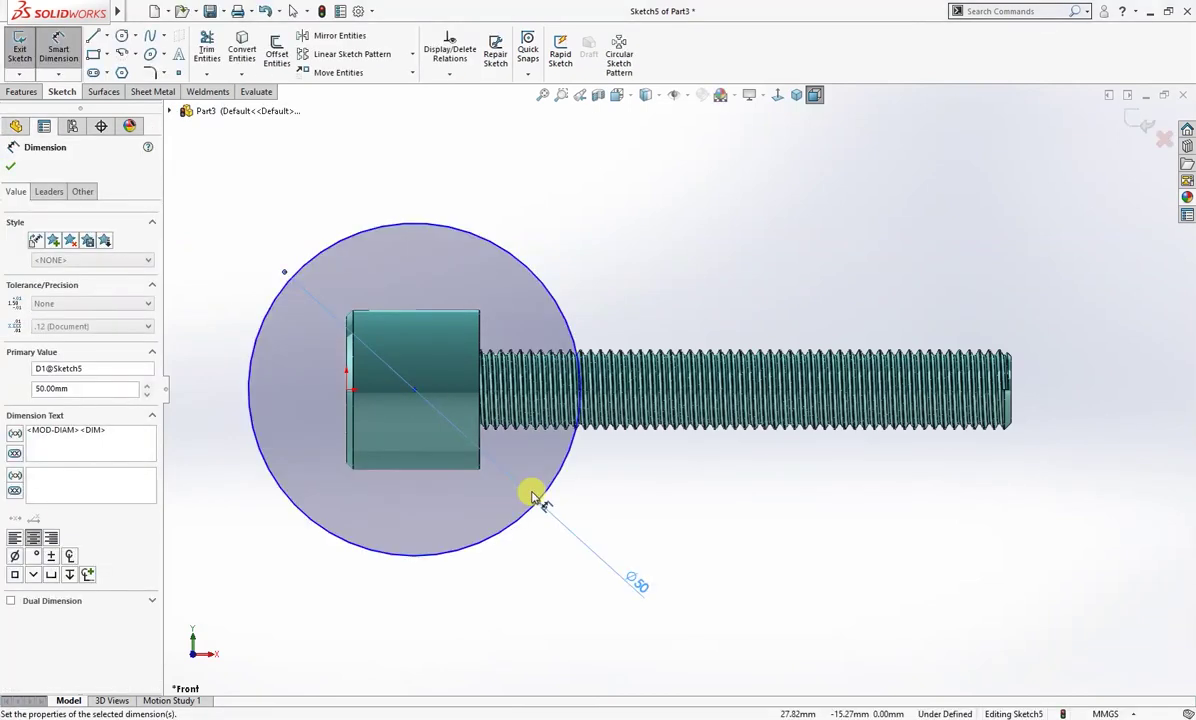
pyautogui.press('Escape')
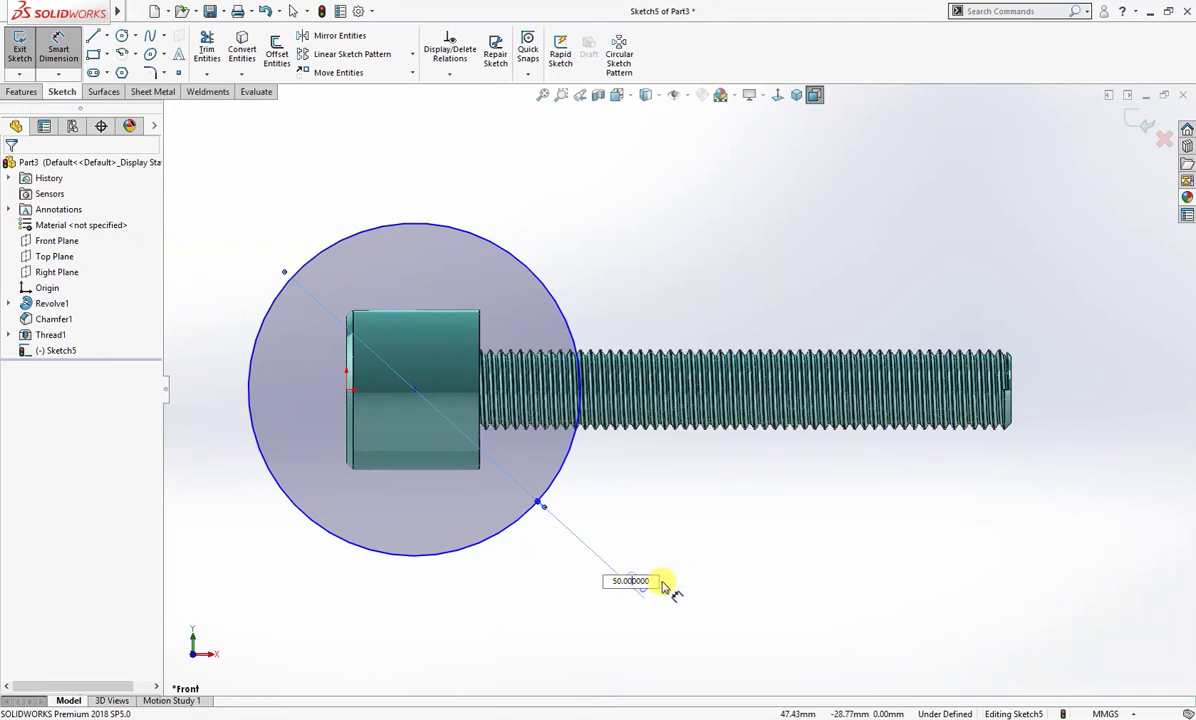
pyautogui.click(558, 590)
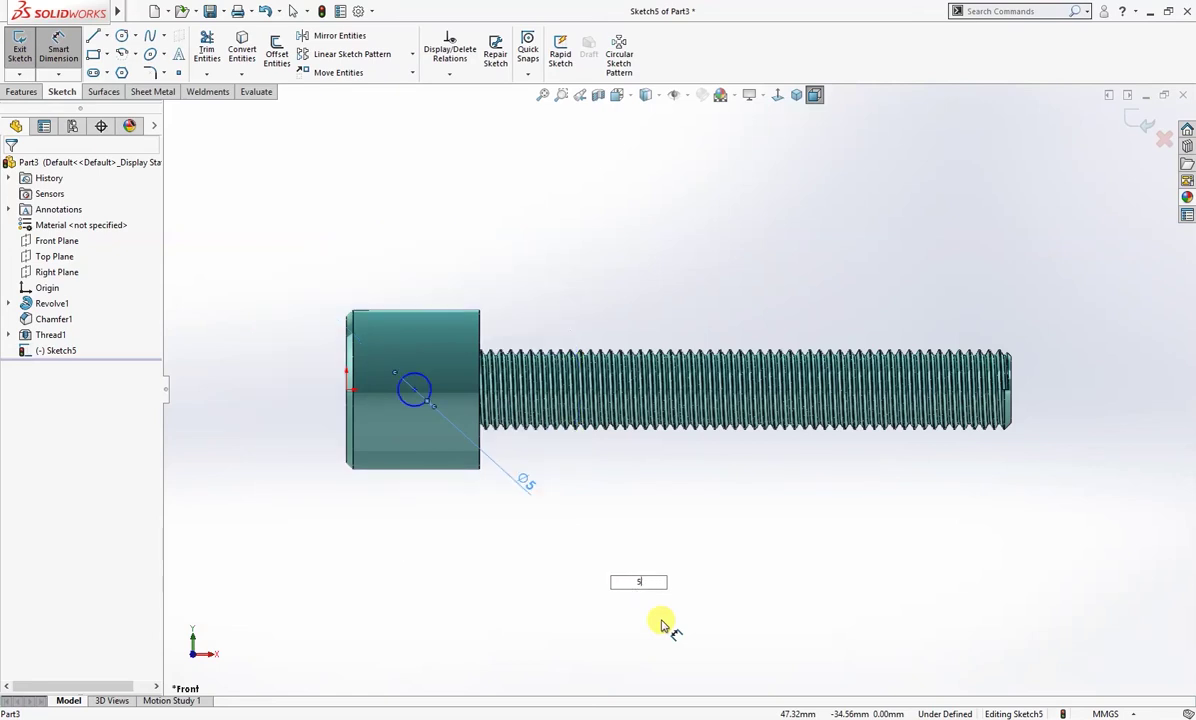
# Place the circle centre 10 mm from the origin and make it horizontal with the origin
pyautogui.click(415, 393)
pyautogui.click(348, 390)
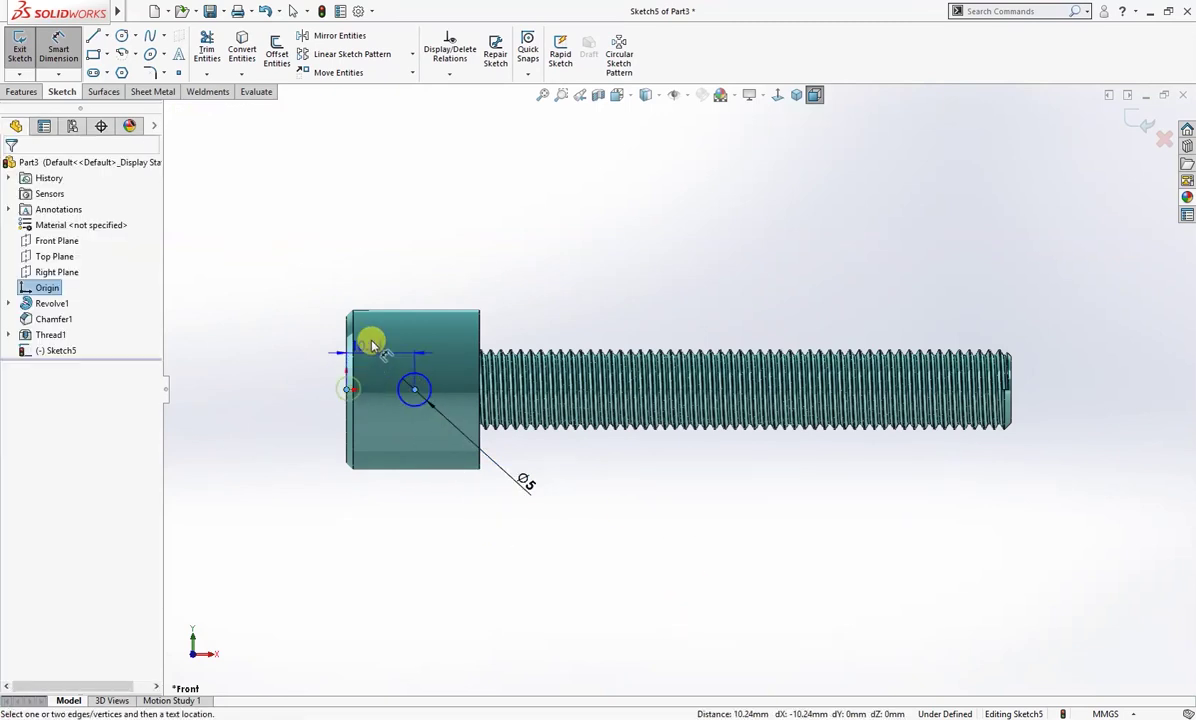
pyautogui.click(371, 275)
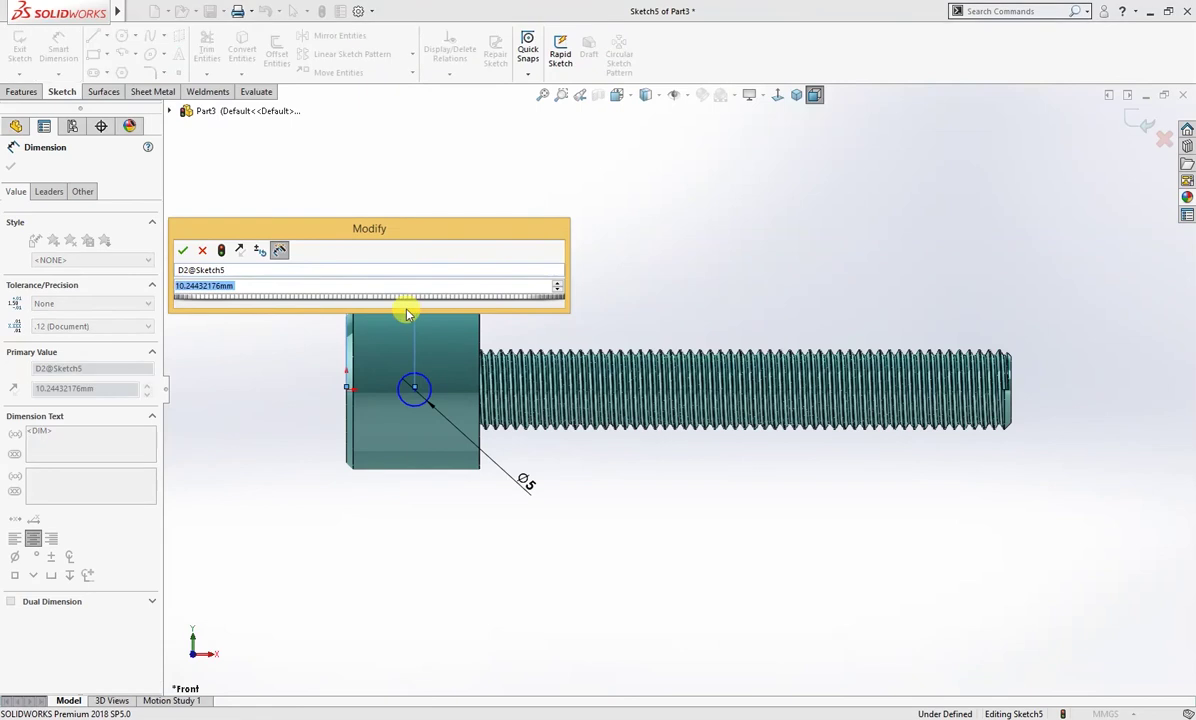
pyautogui.write('10')
pyautogui.press('Return')
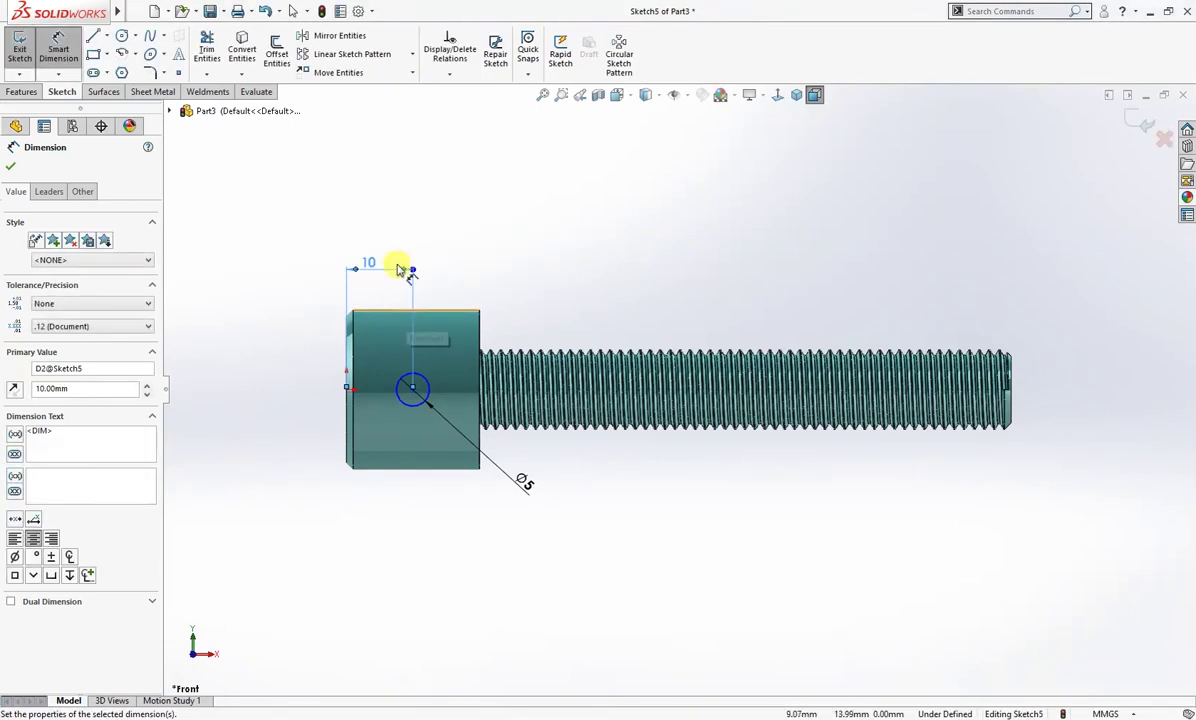
pyautogui.press('Escape')
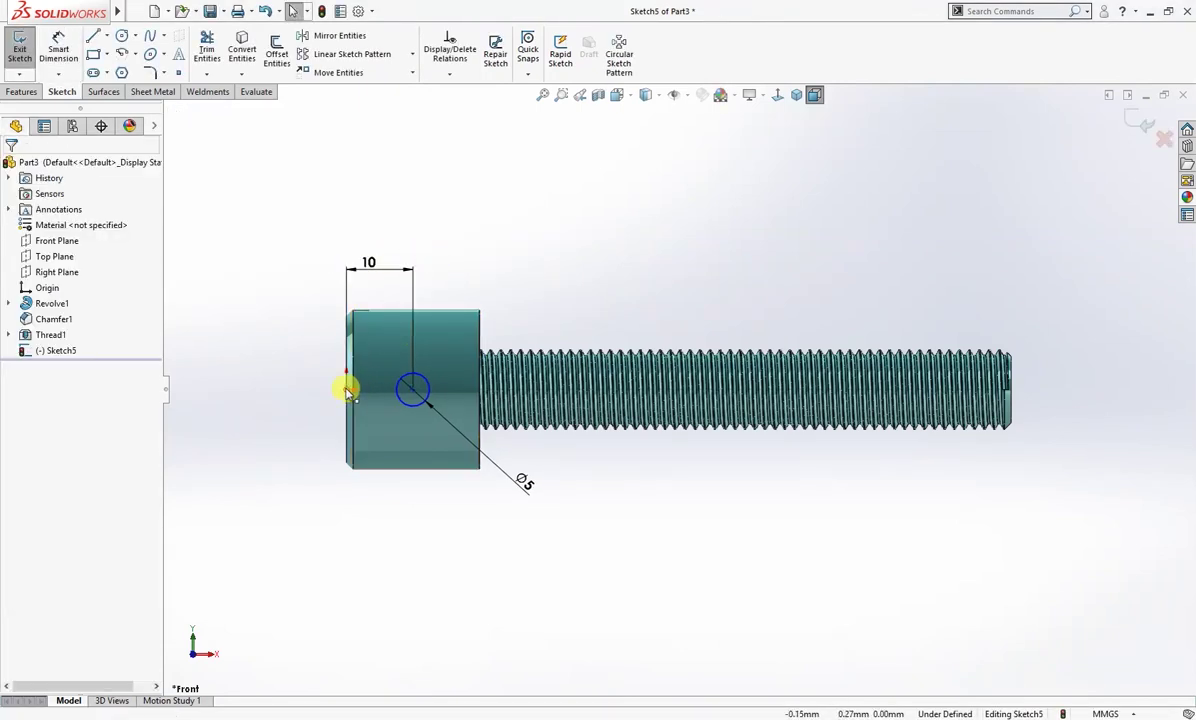
pyautogui.click(410, 390)
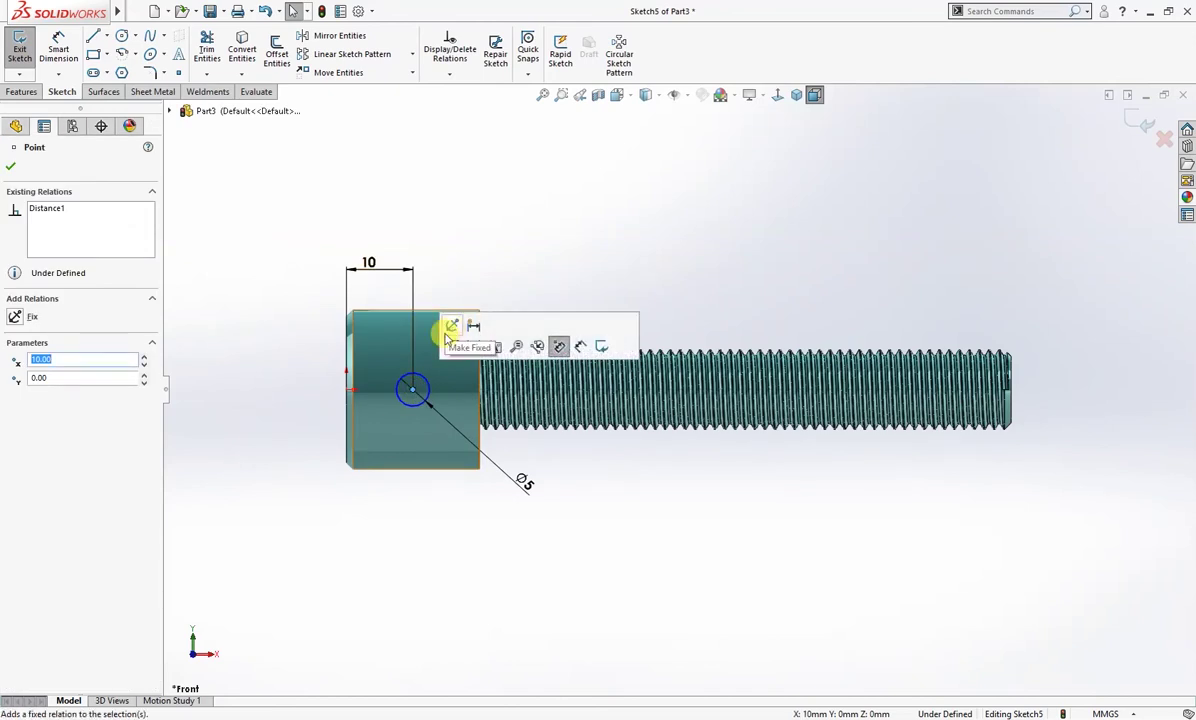
pyautogui.click(481, 250)
pyautogui.click(413, 388)
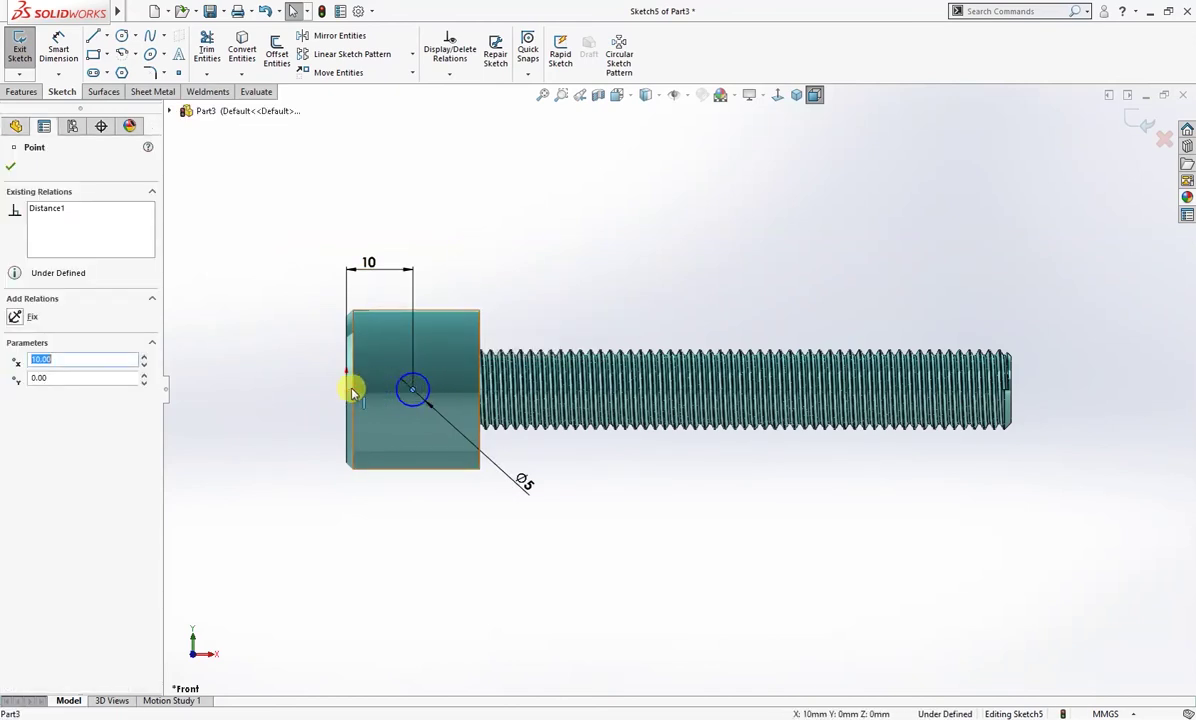
pyautogui.keyDown('ctrl'); pyautogui.click(346, 390); pyautogui.keyUp('ctrl')
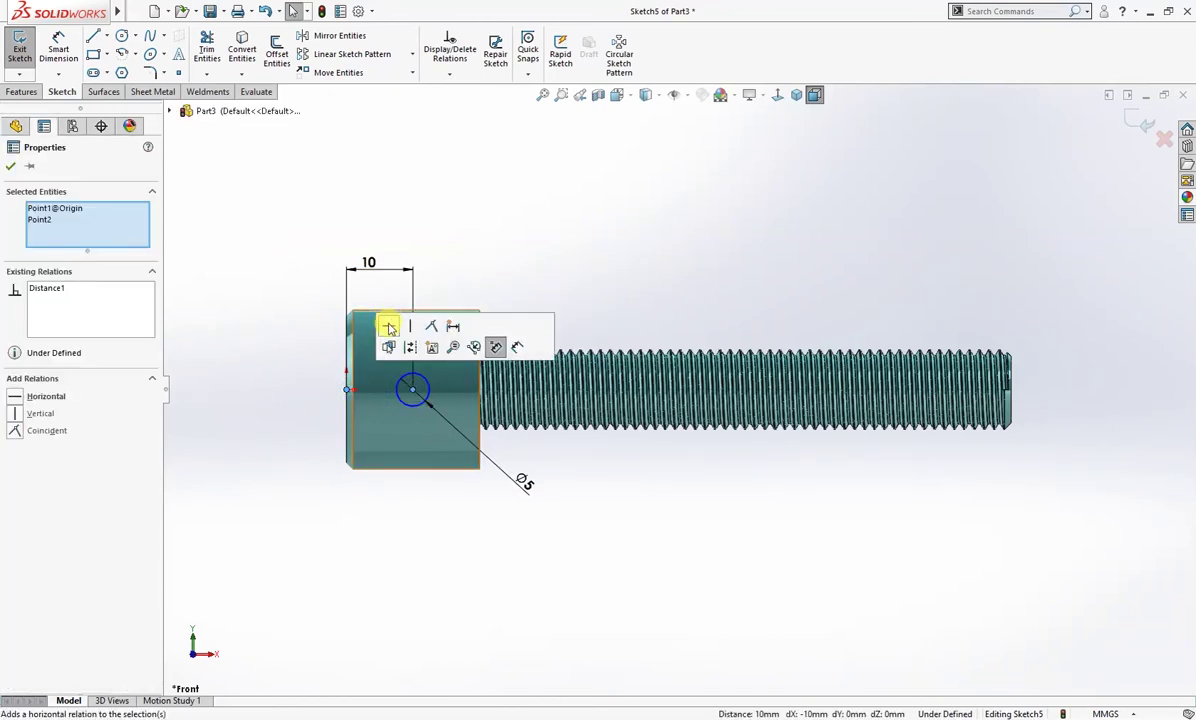
pyautogui.click(389, 329)
pyautogui.click(406, 472)
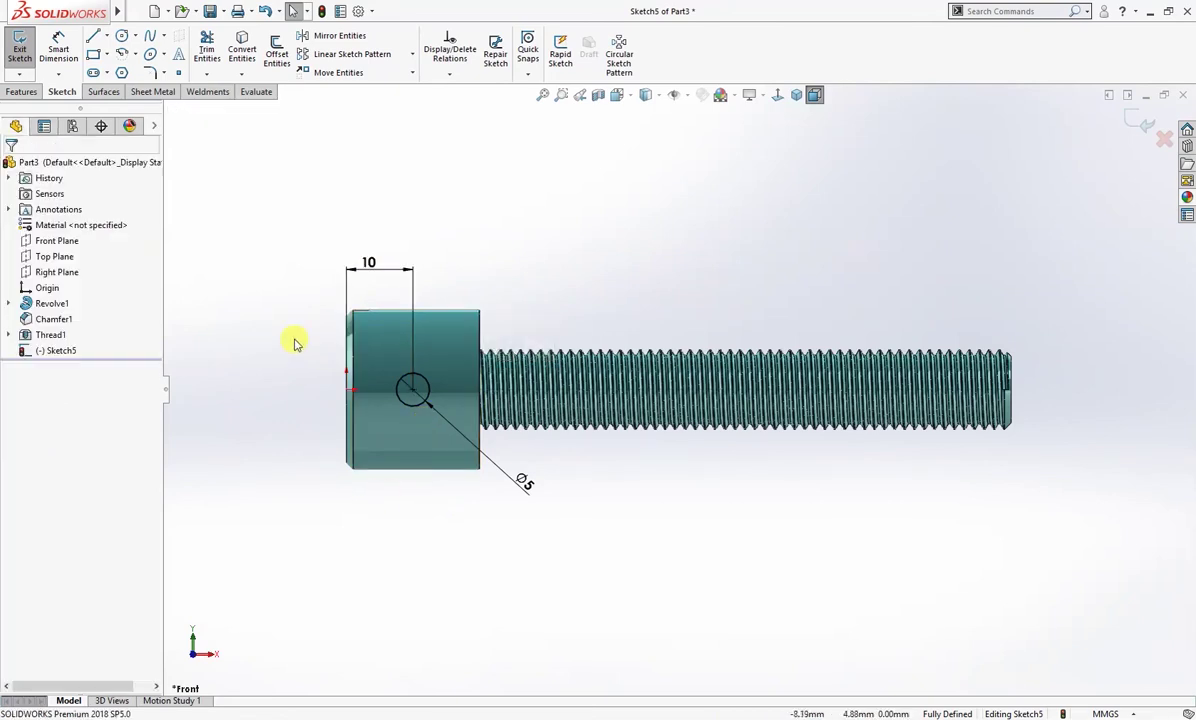
# Extrude-cut the circle Through All - Both to bore the cross hole
pyautogui.press('s')
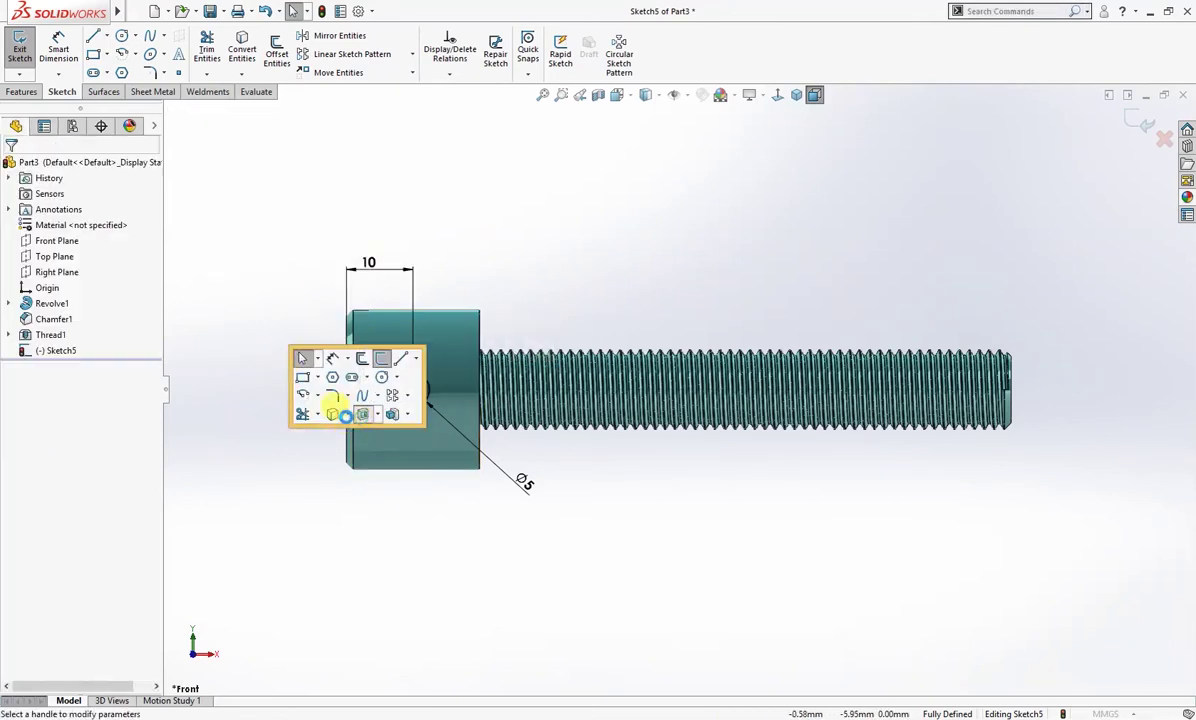
pyautogui.click(362, 414)
pyautogui.click(80, 253)
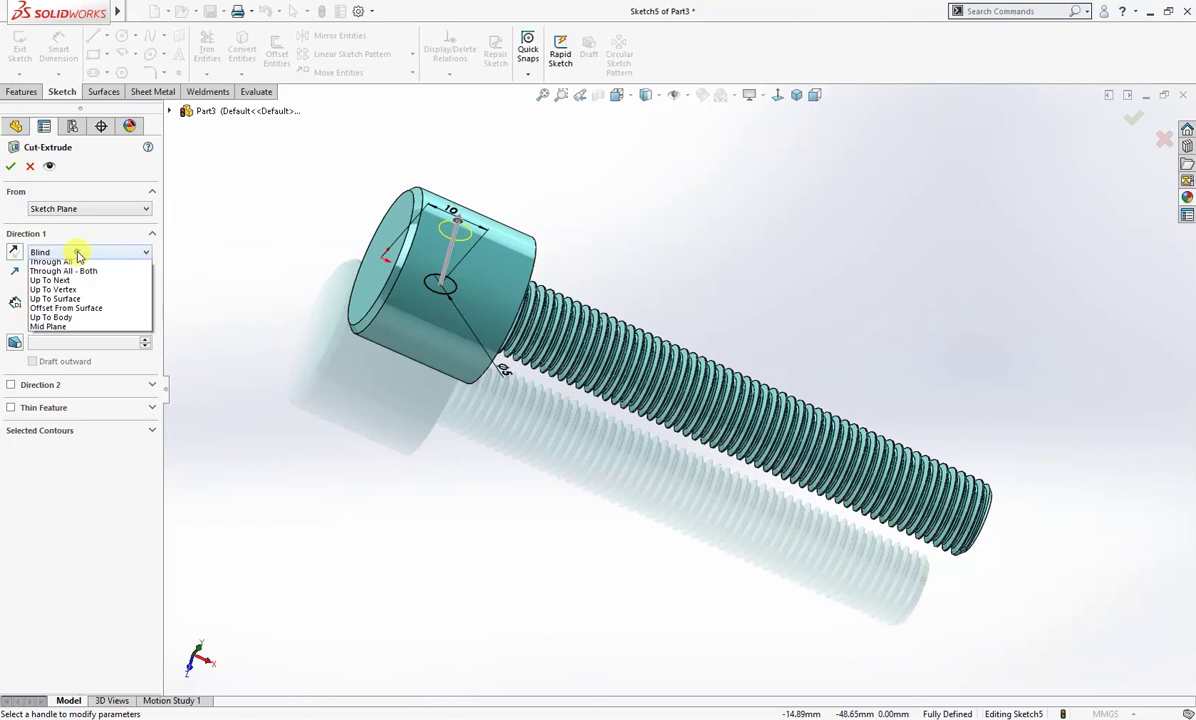
pyautogui.click(76, 272)
pyautogui.moveTo(233, 325); pyautogui.dragTo(232, 256, button='middle')
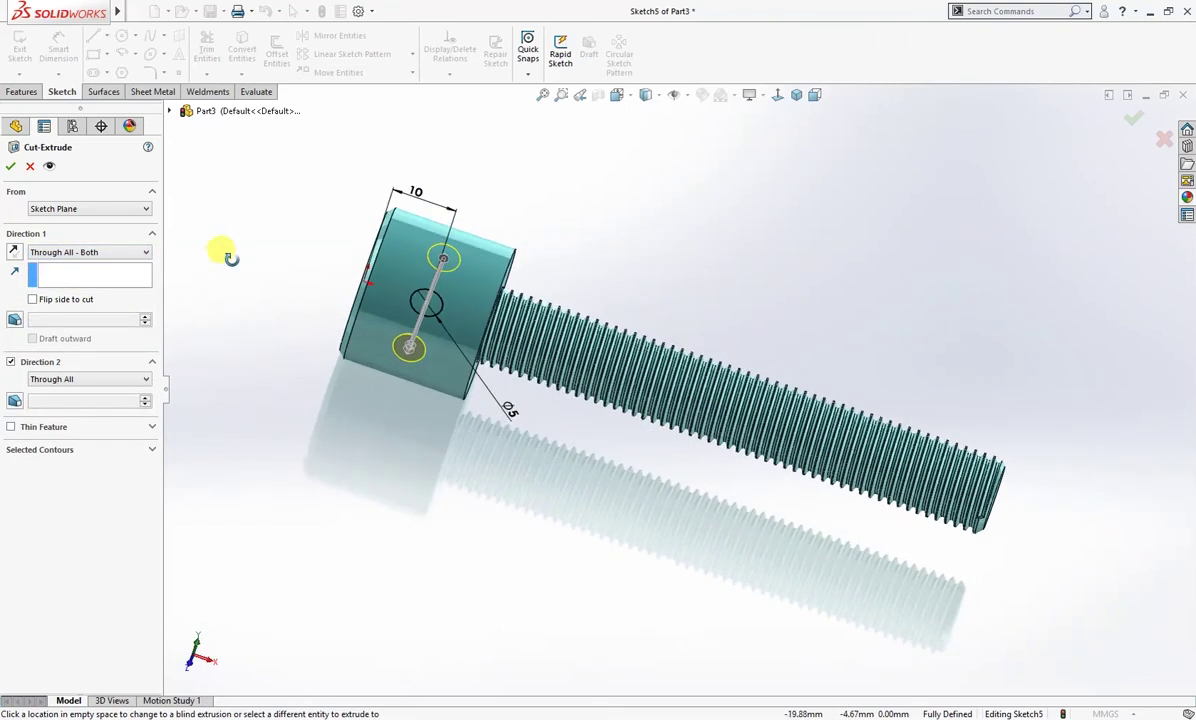
pyautogui.click(12, 168)
pyautogui.moveTo(259, 320); pyautogui.dragTo(294, 312, button='middle')
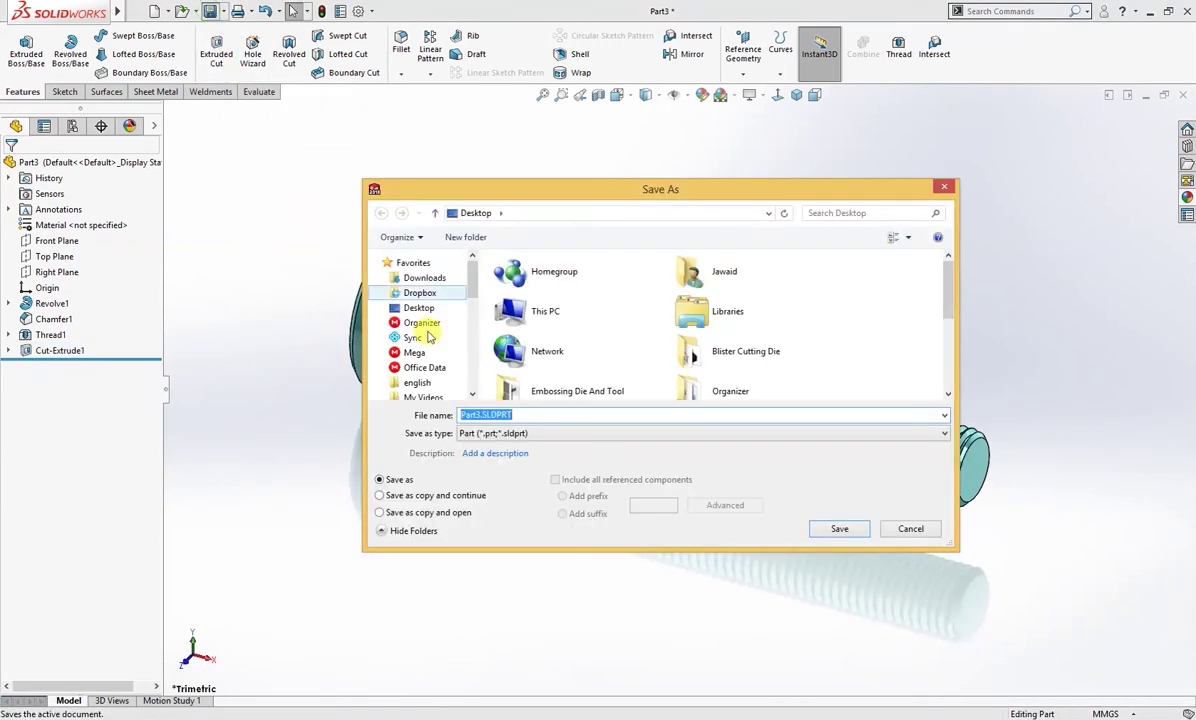
# Save the part as Bolt and close its window
pyautogui.write('Bolt')
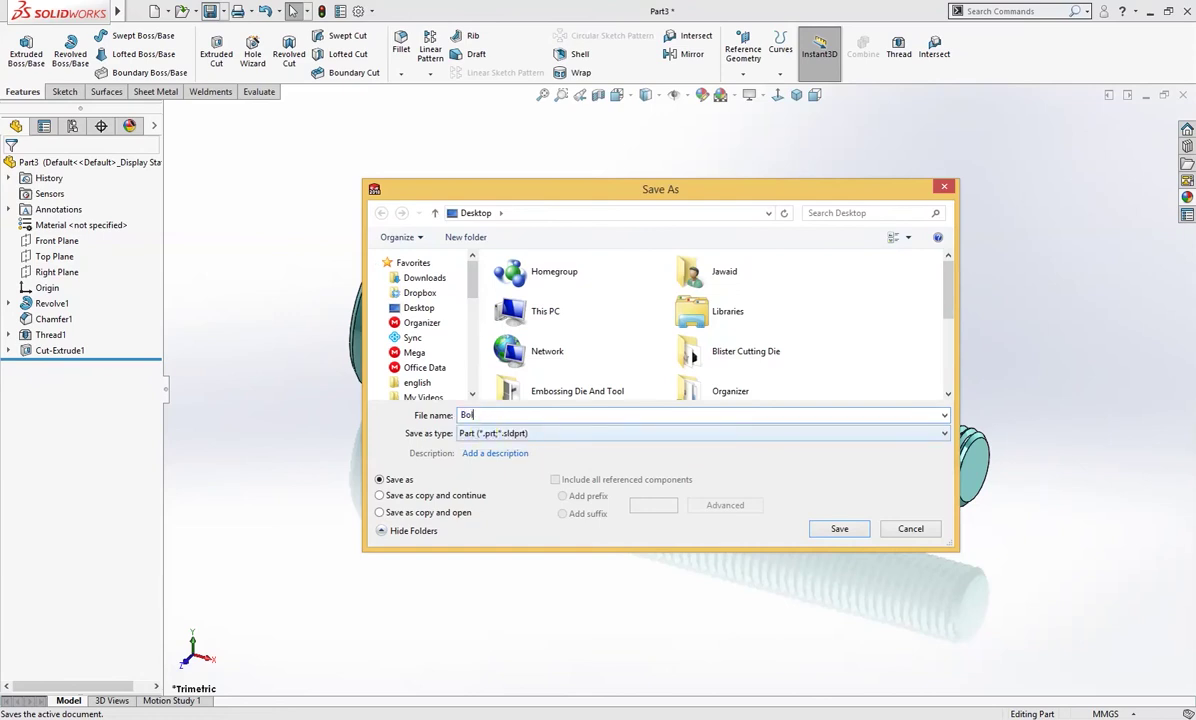
pyautogui.click(845, 529)
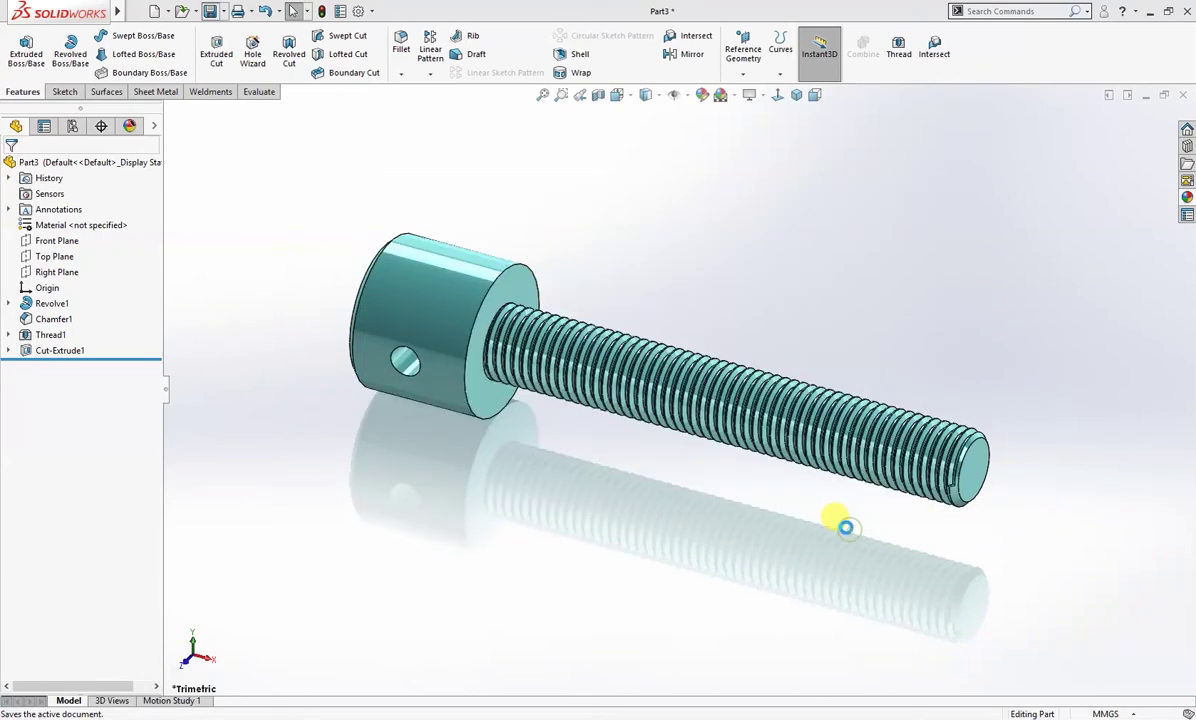
pyautogui.click(1182, 94)
# Close the Clamp part and create a new assembly from the V Block part
pyautogui.click(1183, 96)
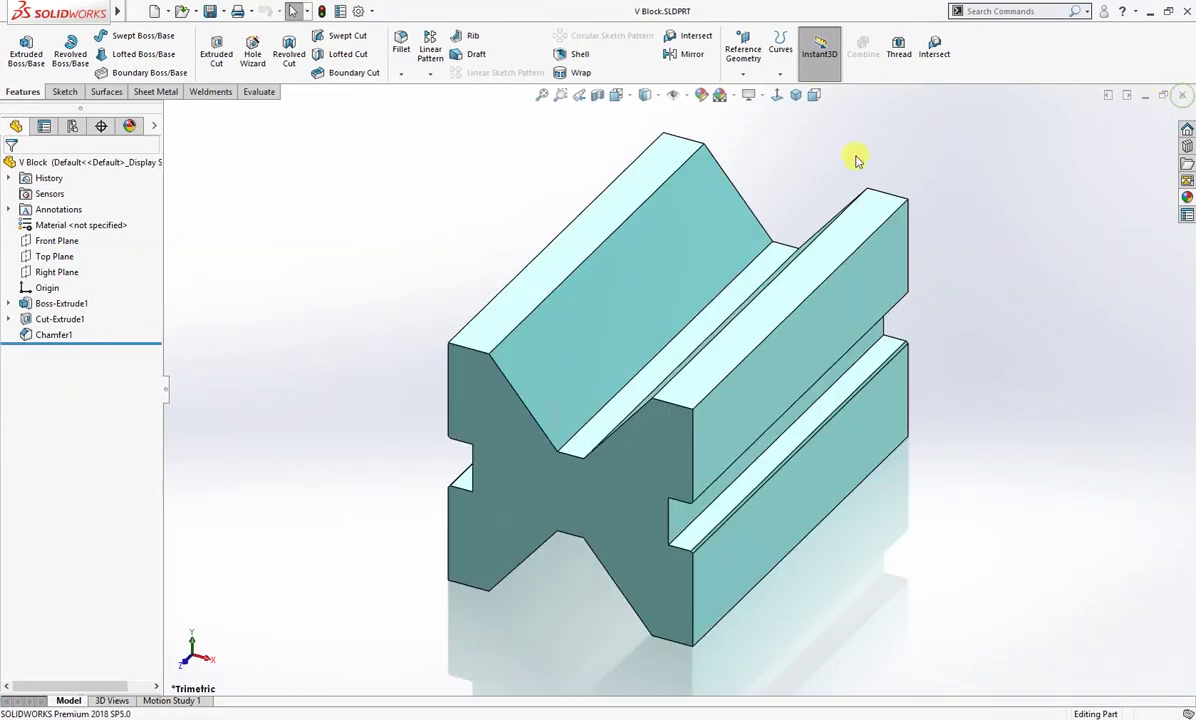
pyautogui.click(166, 11)
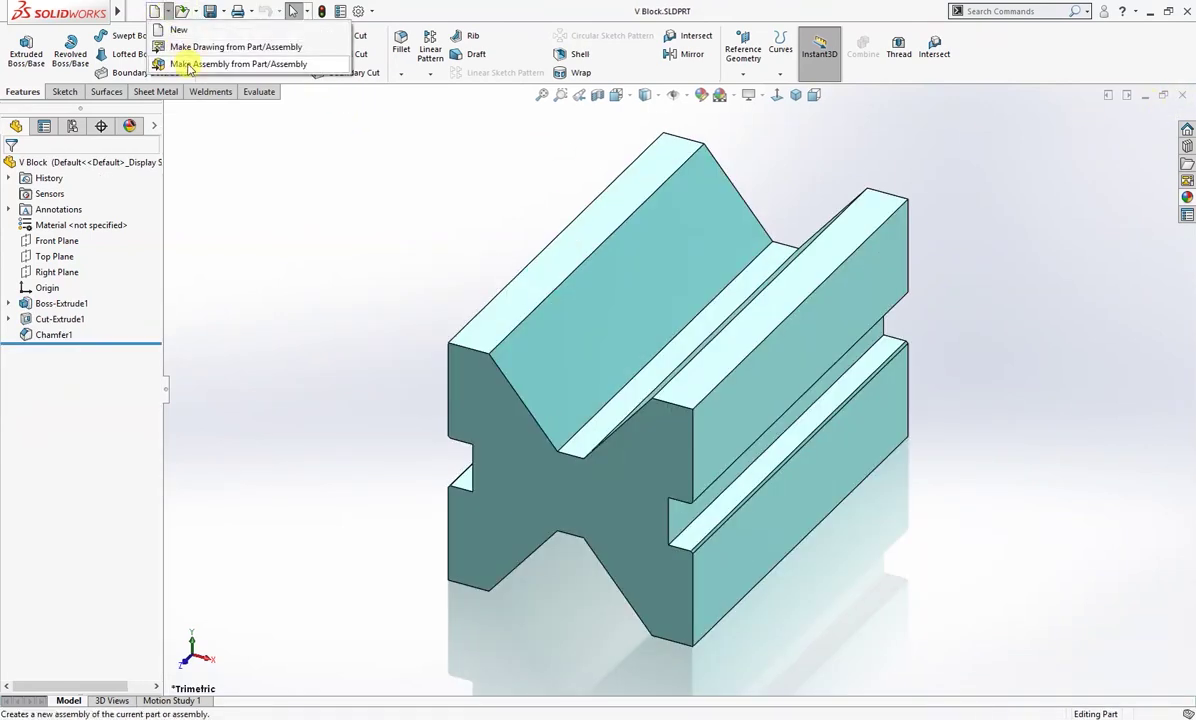
pyautogui.click(187, 64)
pyautogui.click(289, 551)
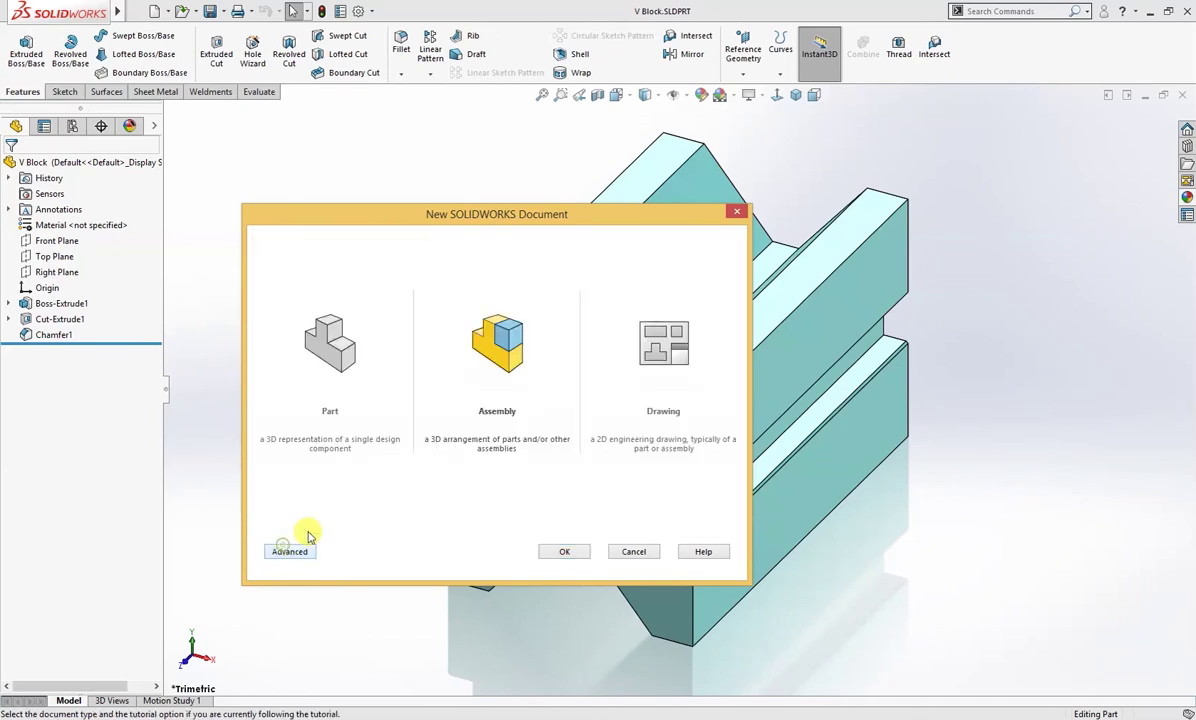
pyautogui.click(561, 551)
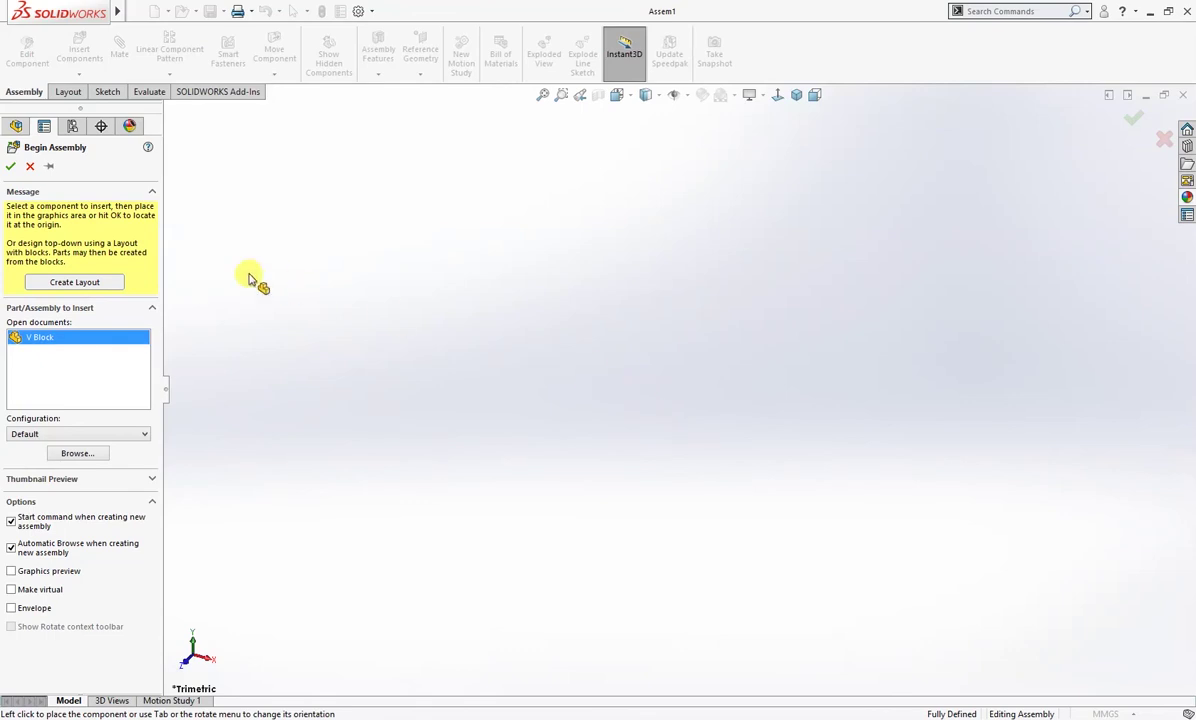
# Fix the V Block at the assembly origin, then browse for another component
pyautogui.click(11, 168)
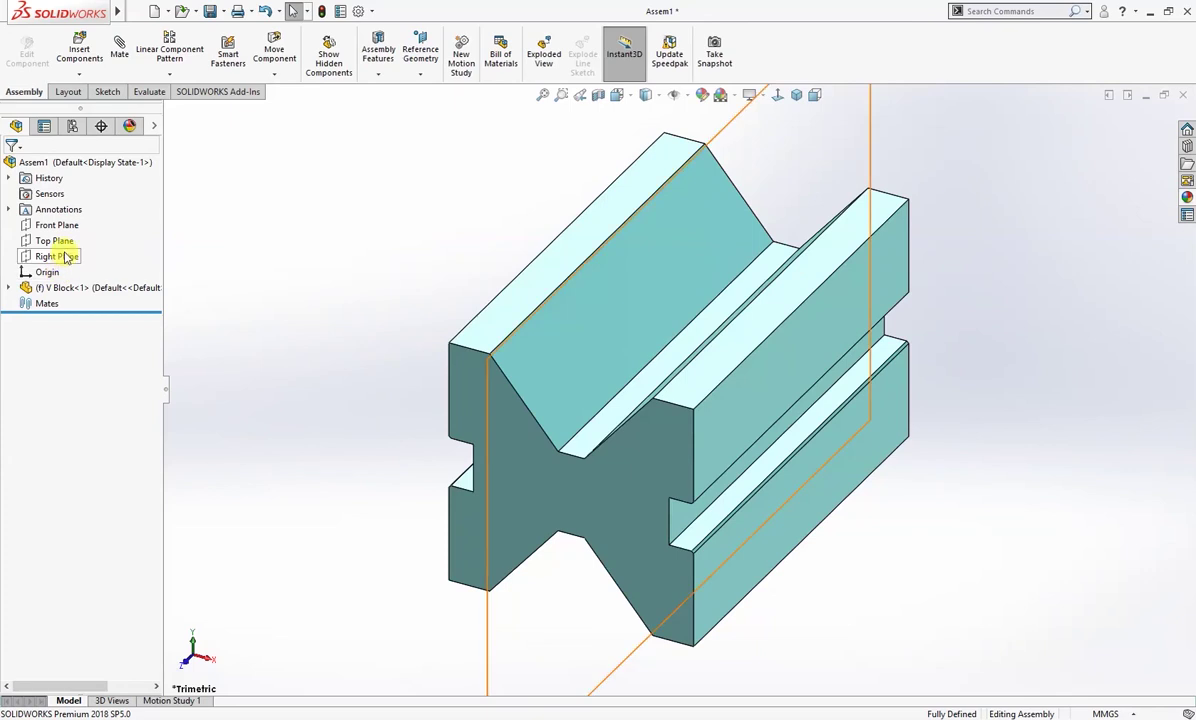
pyautogui.press('f')
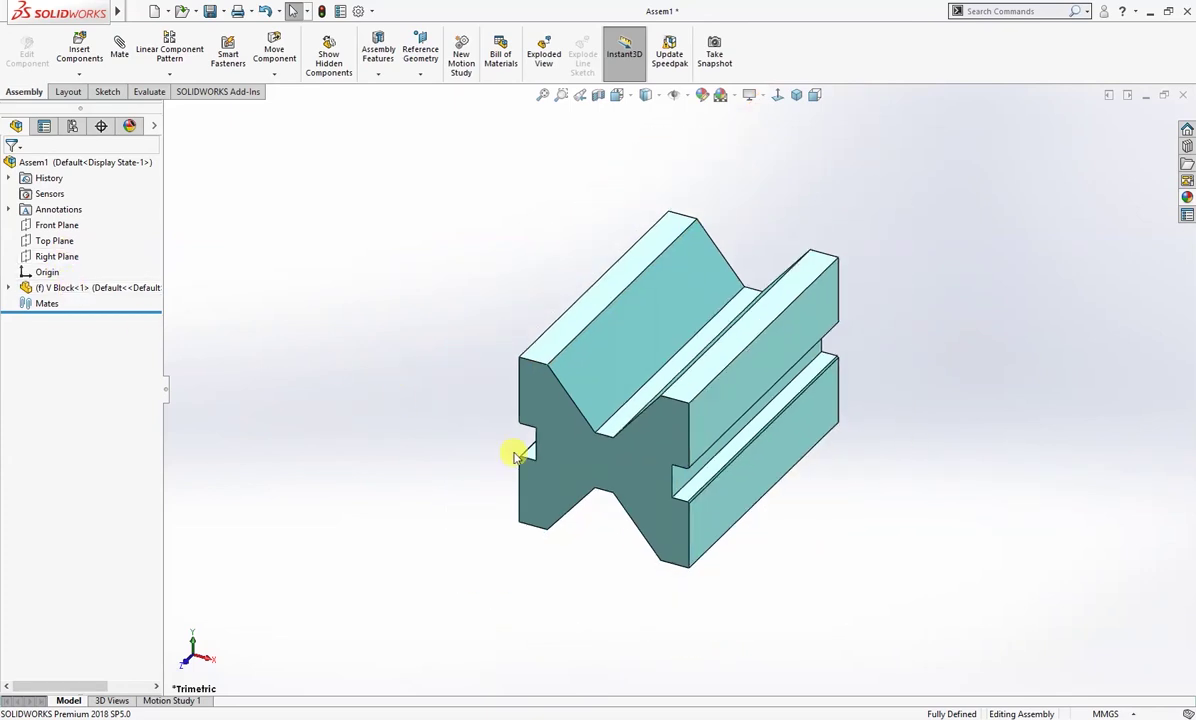
pyautogui.moveTo(344, 352); pyautogui.dragTo(307, 323, button='right')
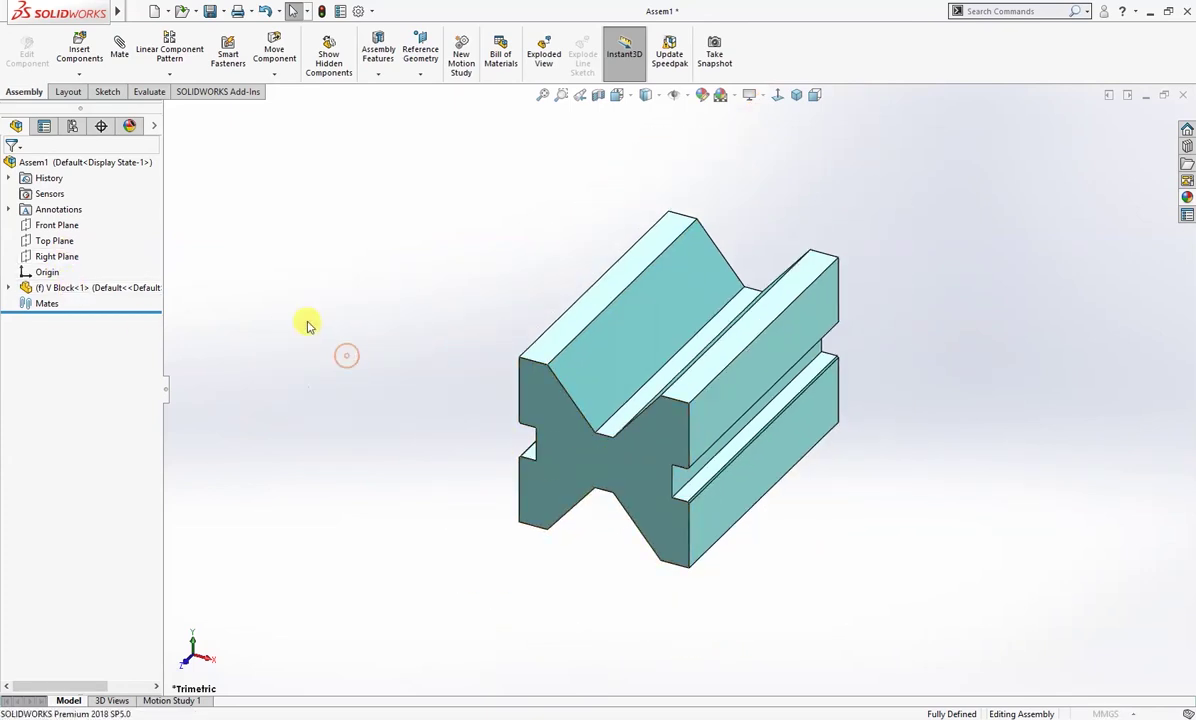
pyautogui.click(100, 412)
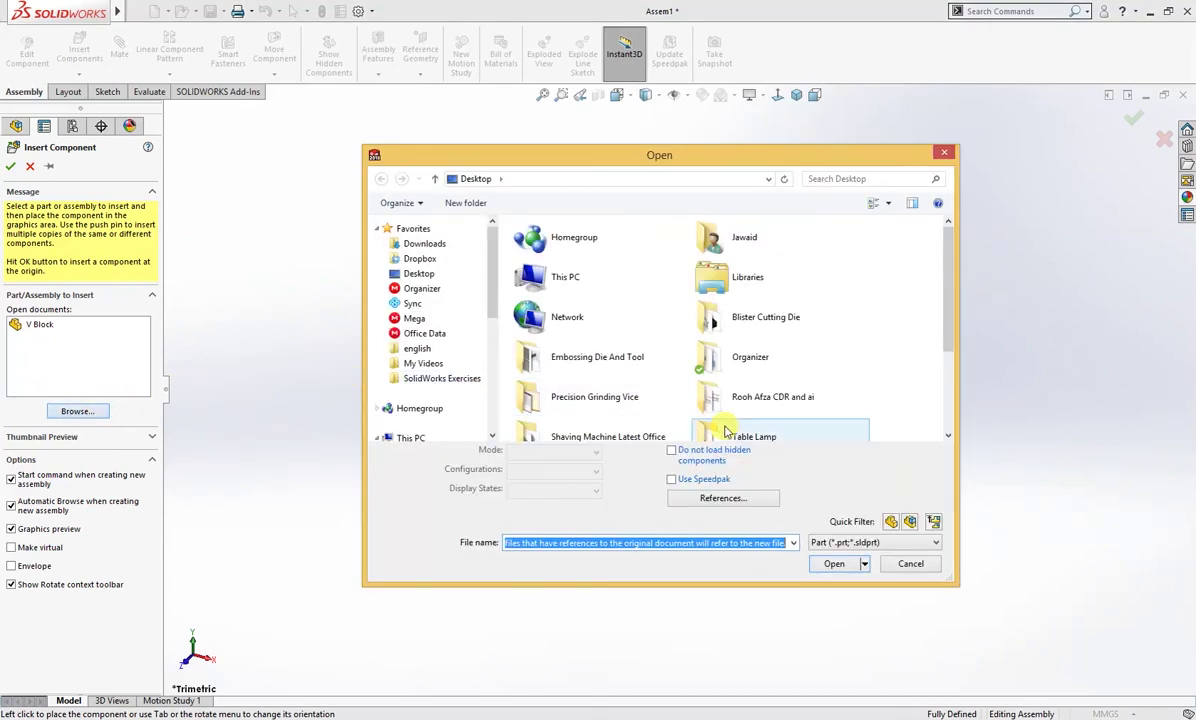
# Open Clamp.SLDPRT and drop it into the assembly above the V Block
pyautogui.scroll(-3, 745, 428)
pyautogui.click(631, 398)
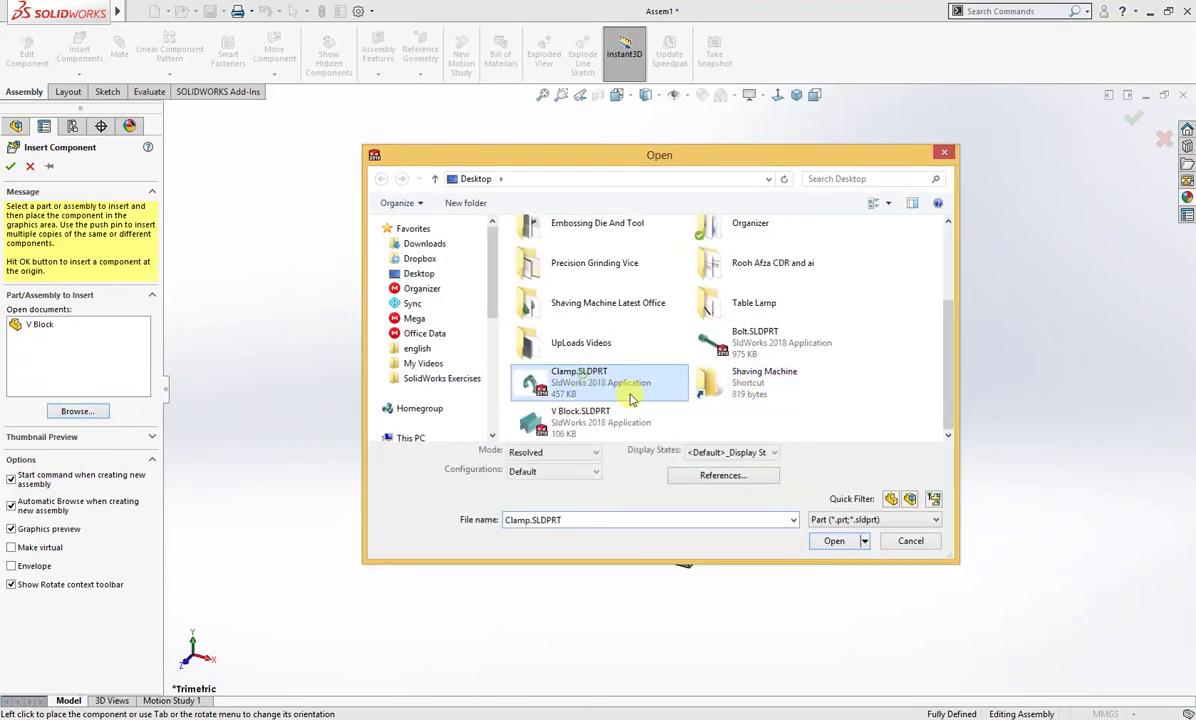
pyautogui.click(833, 541)
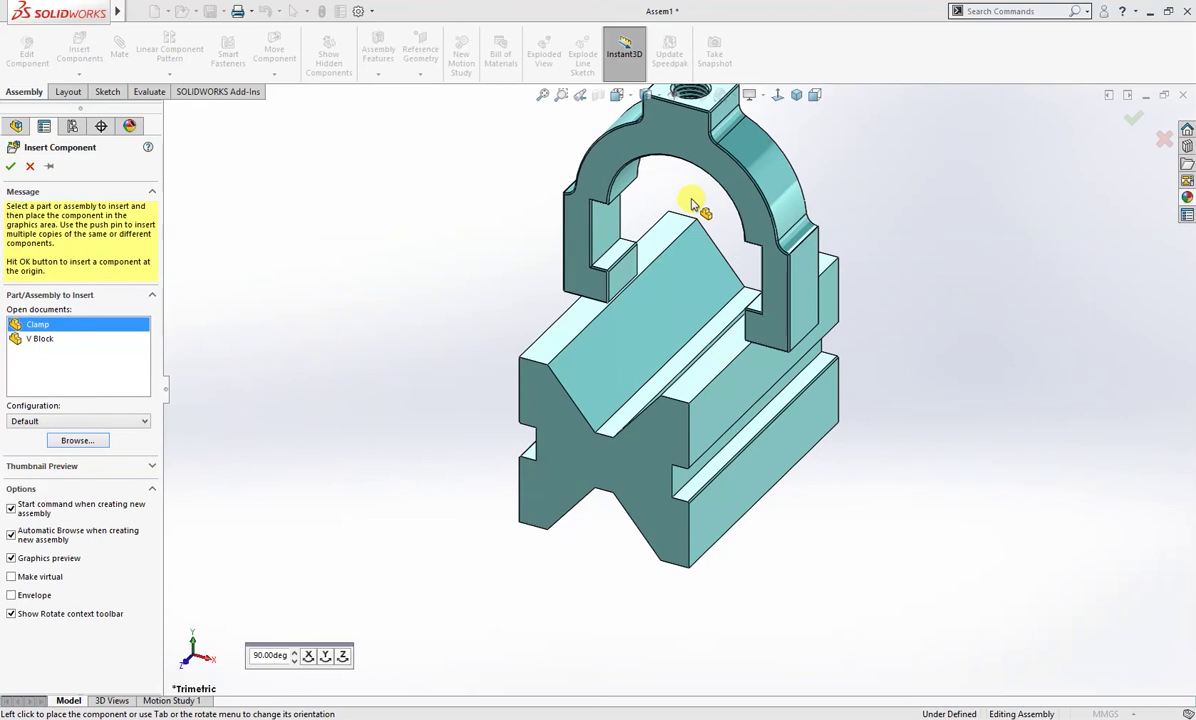
pyautogui.click(690, 203)
pyautogui.scroll(-2, 785, 265)
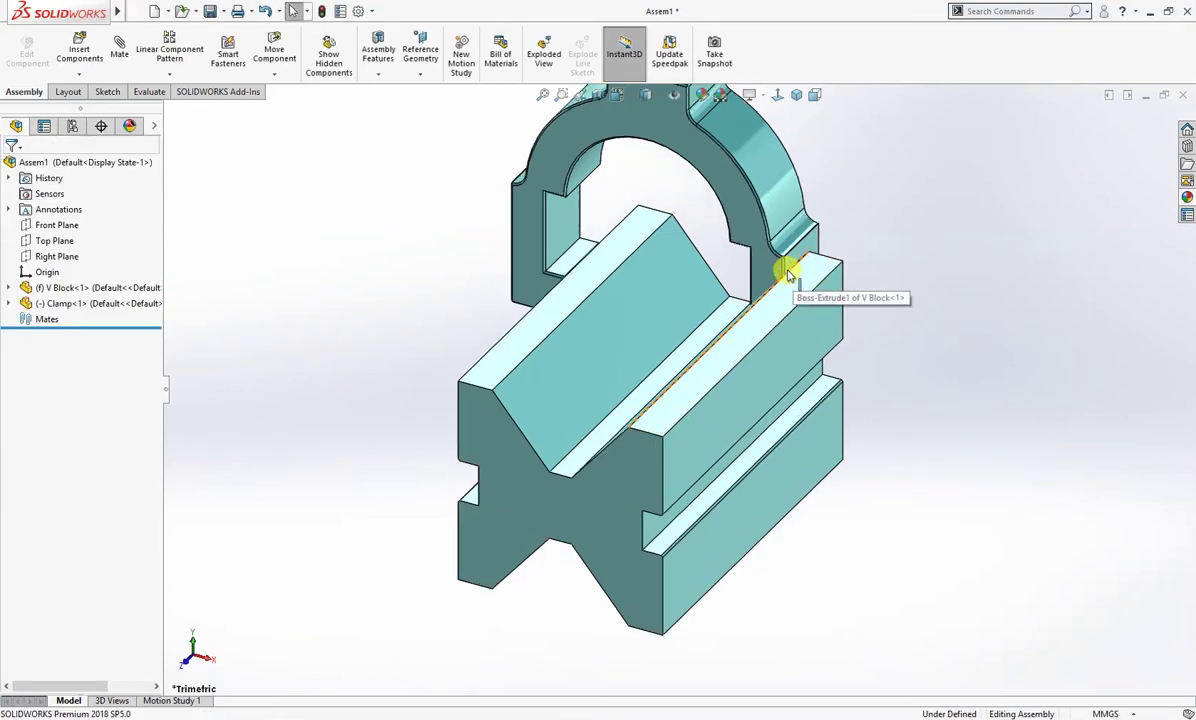
# Add a Width mate centring the clamp's inner leg faces on the V Block's two side faces
pyautogui.press('m')
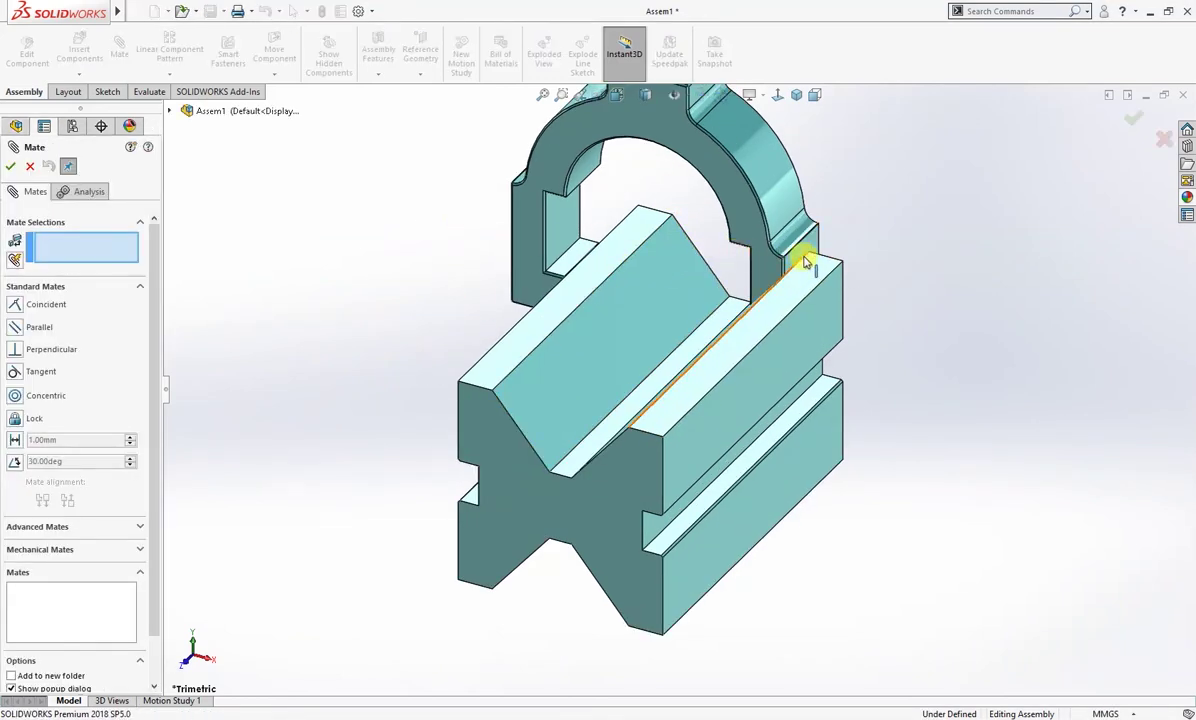
pyautogui.click(799, 259)
pyautogui.moveTo(600, 275); pyautogui.dragTo(111, 487, button='middle')
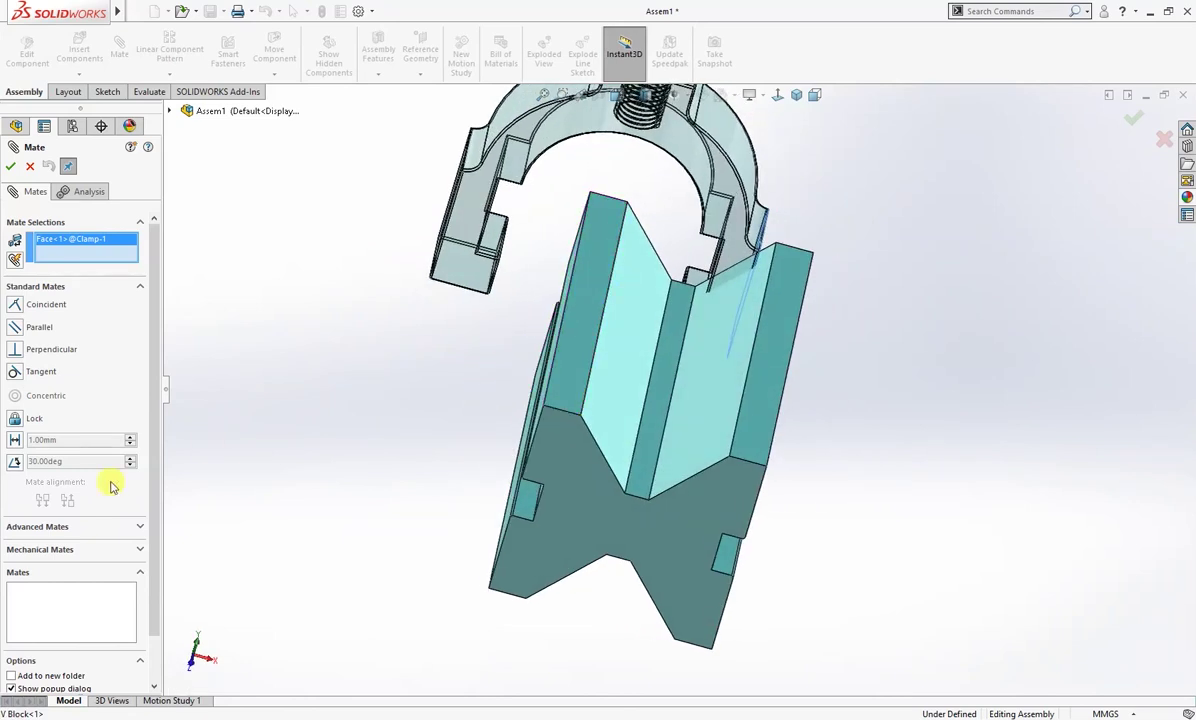
pyautogui.click(39, 527)
pyautogui.click(15, 342)
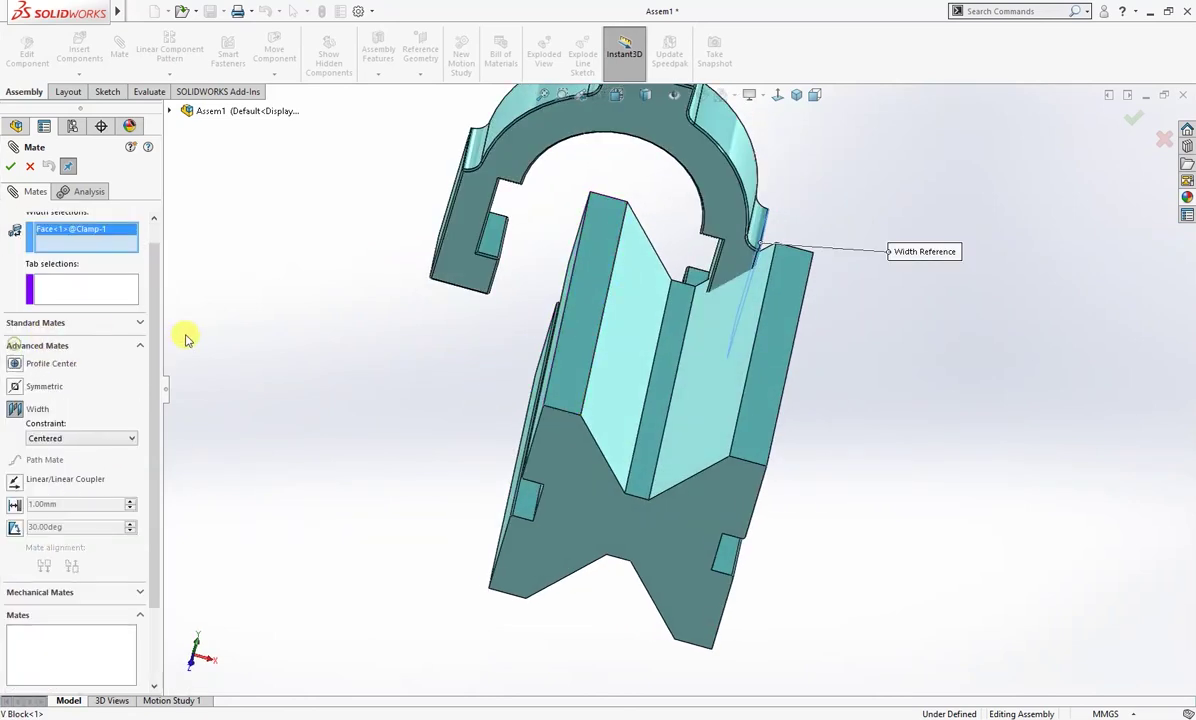
pyautogui.moveTo(187, 334); pyautogui.dragTo(435, 224, button='middle')
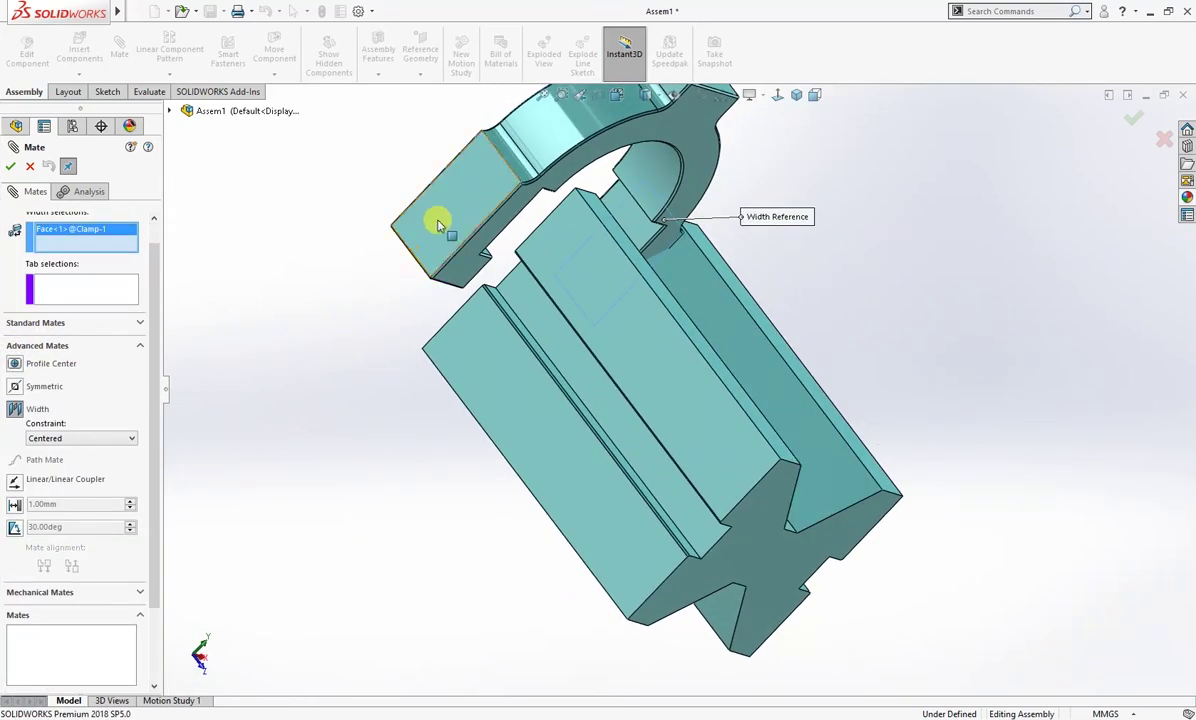
pyautogui.click(645, 338)
pyautogui.moveTo(595, 400); pyautogui.dragTo(422, 374, button='middle')
pyautogui.click(690, 410)
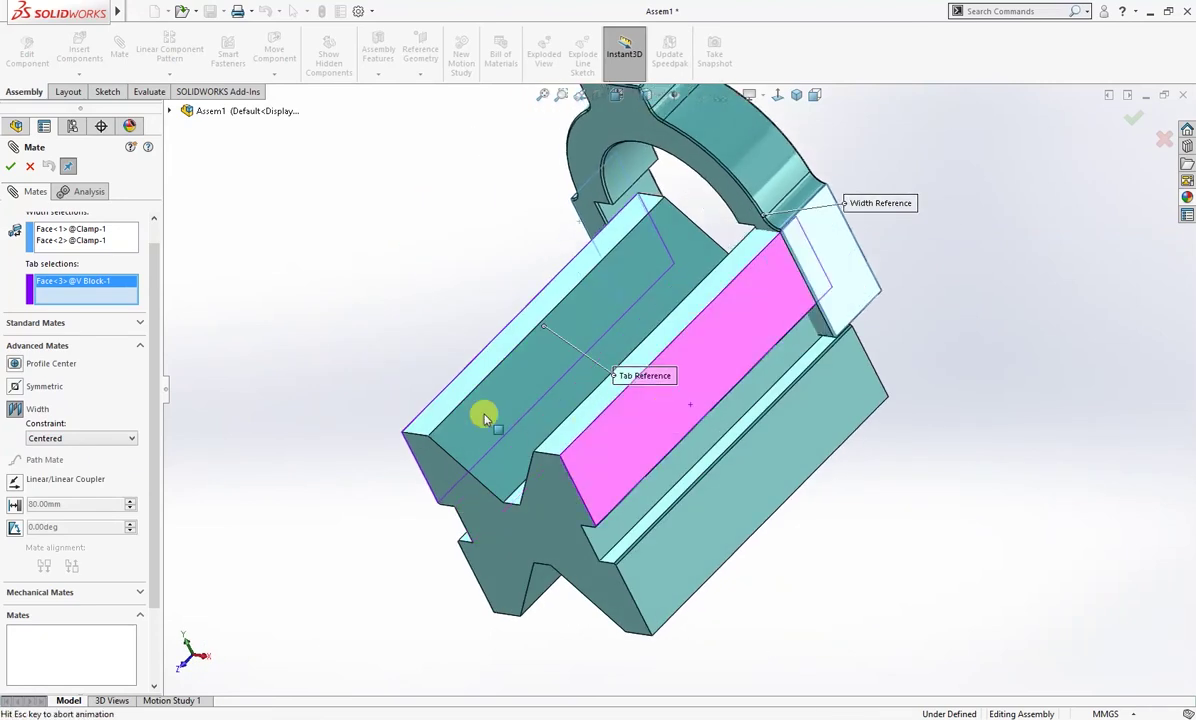
pyautogui.click(11, 167)
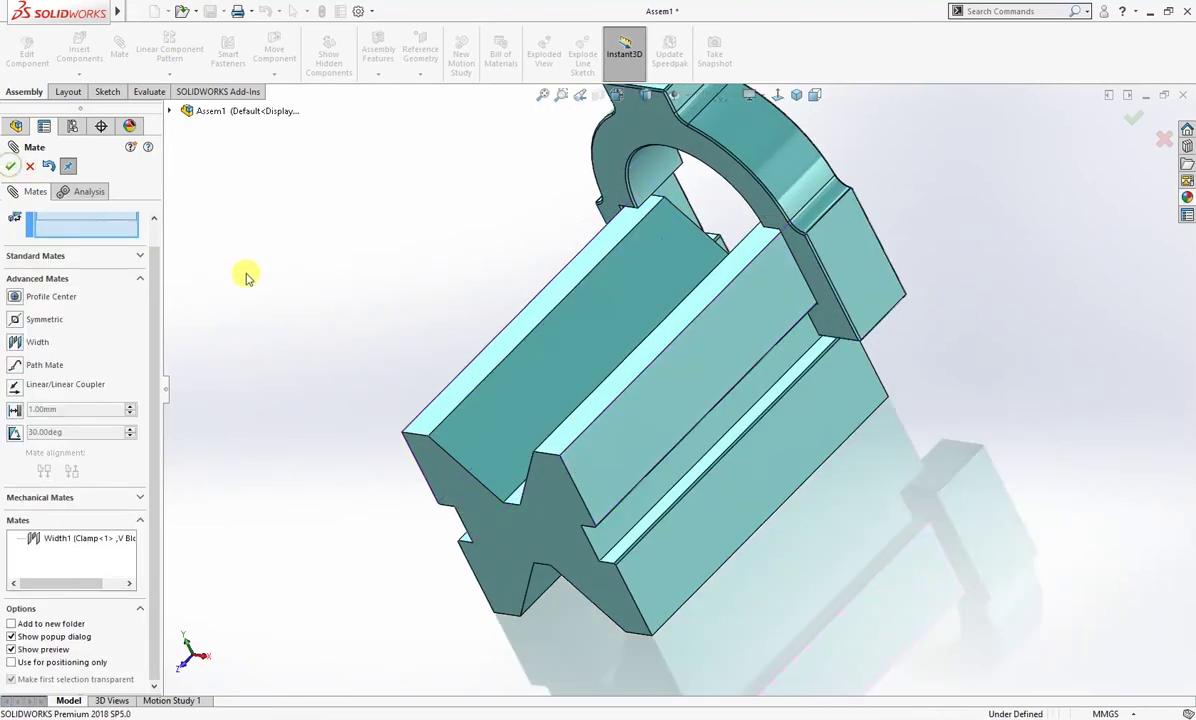
pyautogui.moveTo(246, 272); pyautogui.dragTo(355, 255, button='middle')
pyautogui.hotkey('ctrl', '7')
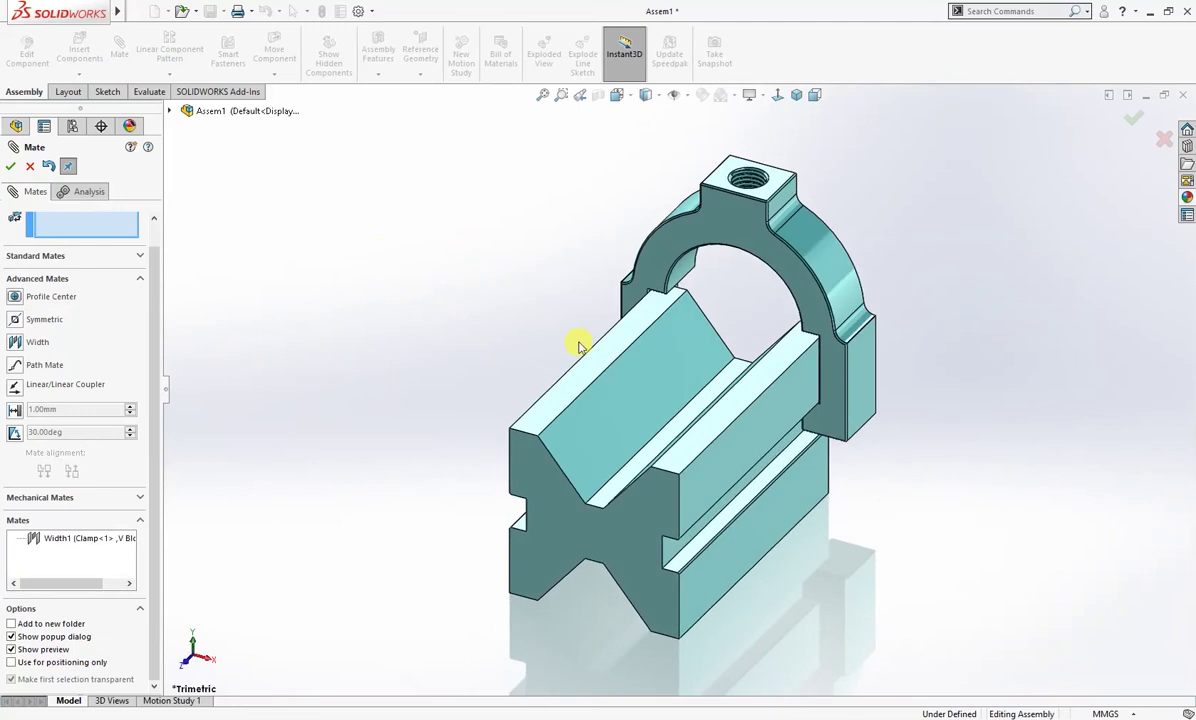
pyautogui.moveTo(812, 447); pyautogui.dragTo(801, 481, button='middle')
pyautogui.scroll(-3, 436, 360)
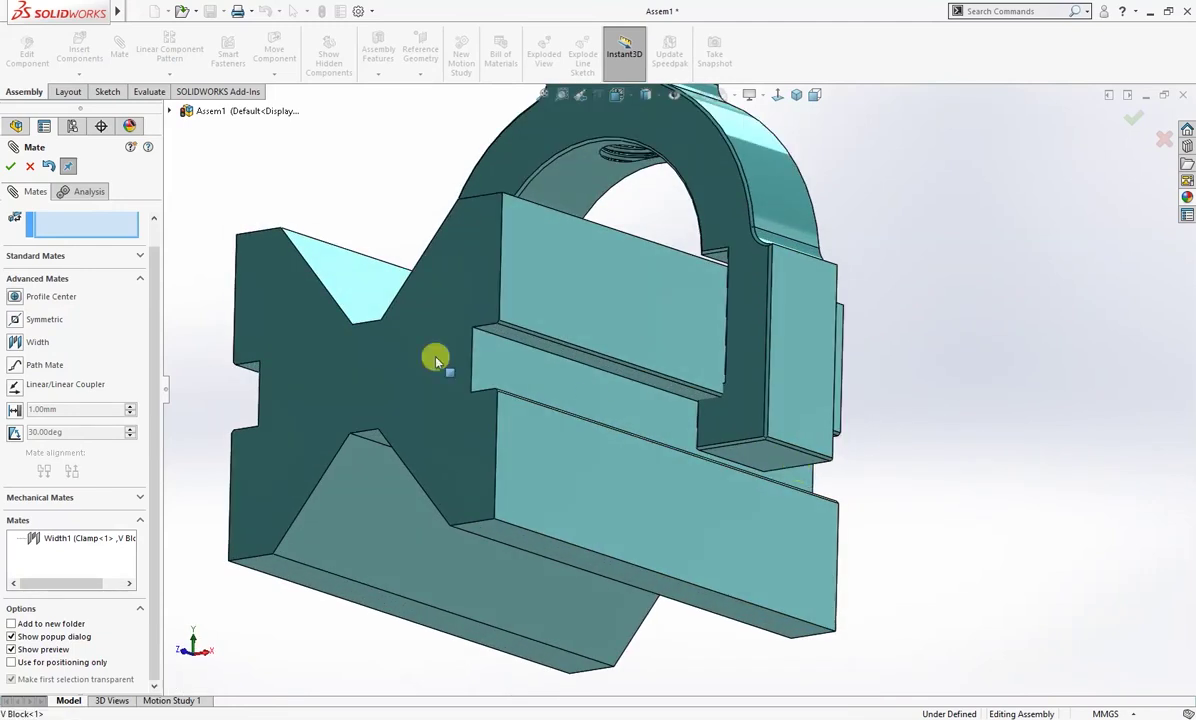
# Mate a clamp face coincident with a V Block face
pyautogui.click(140, 255)
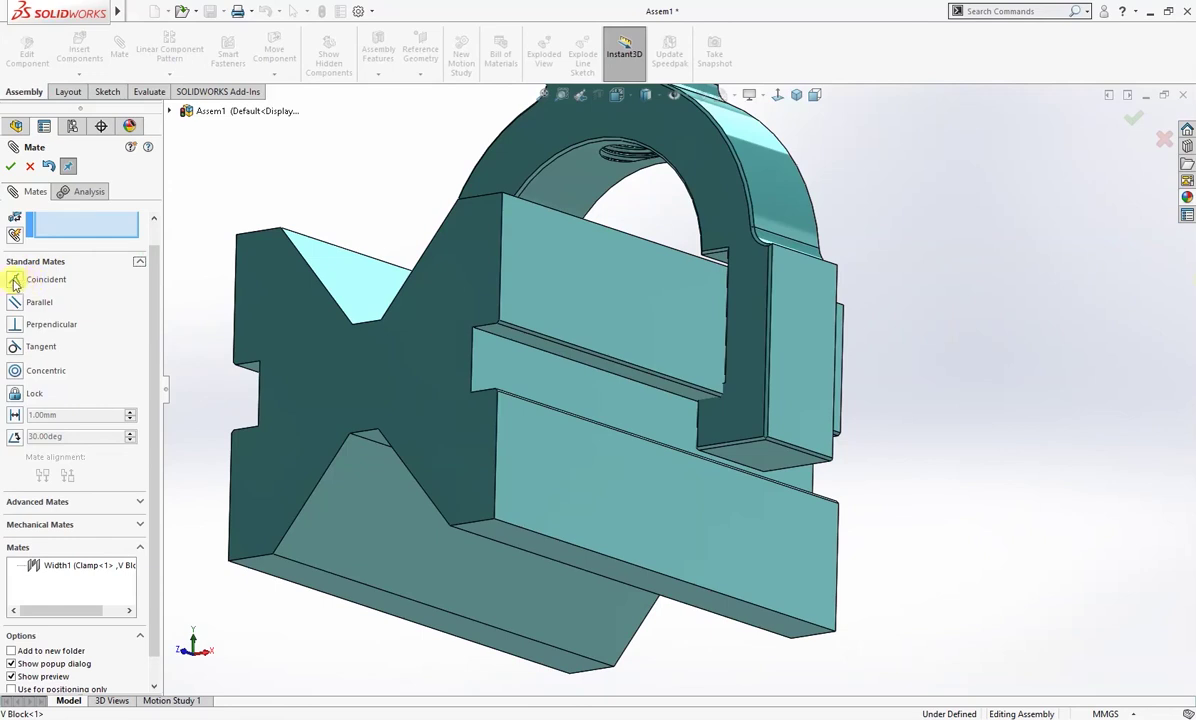
pyautogui.moveTo(758, 486); pyautogui.dragTo(754, 548, button='middle')
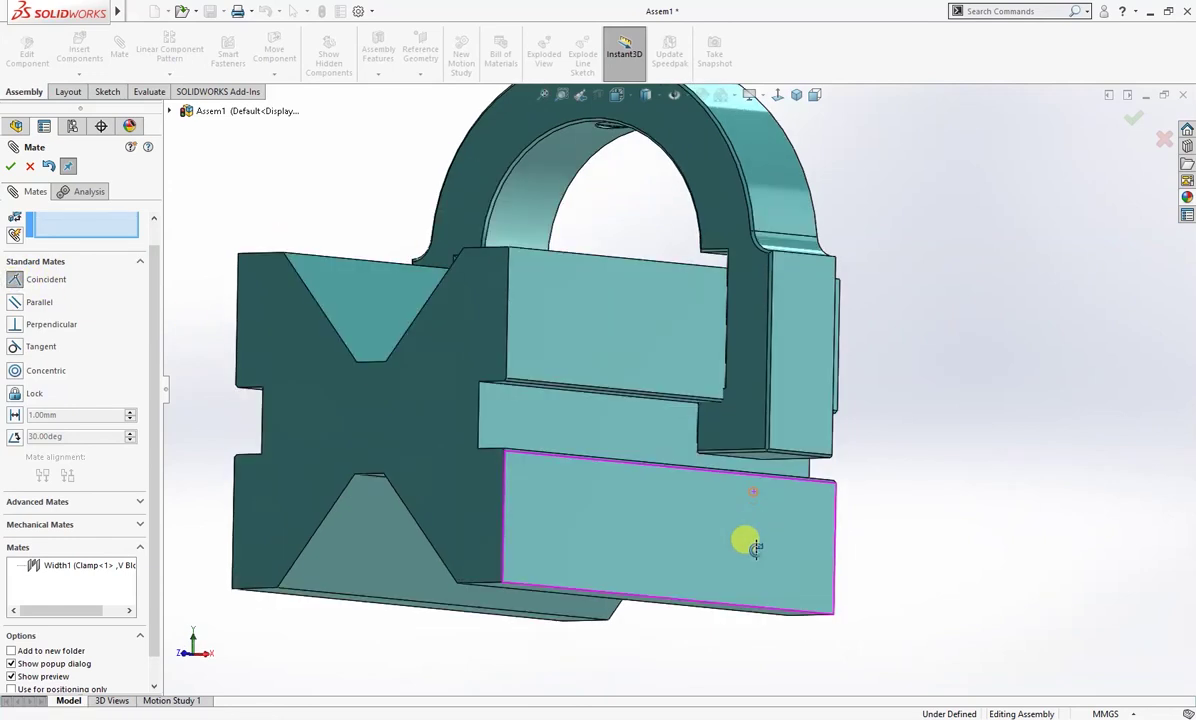
pyautogui.hotkey('ctrl', '6')
pyautogui.click(854, 507)
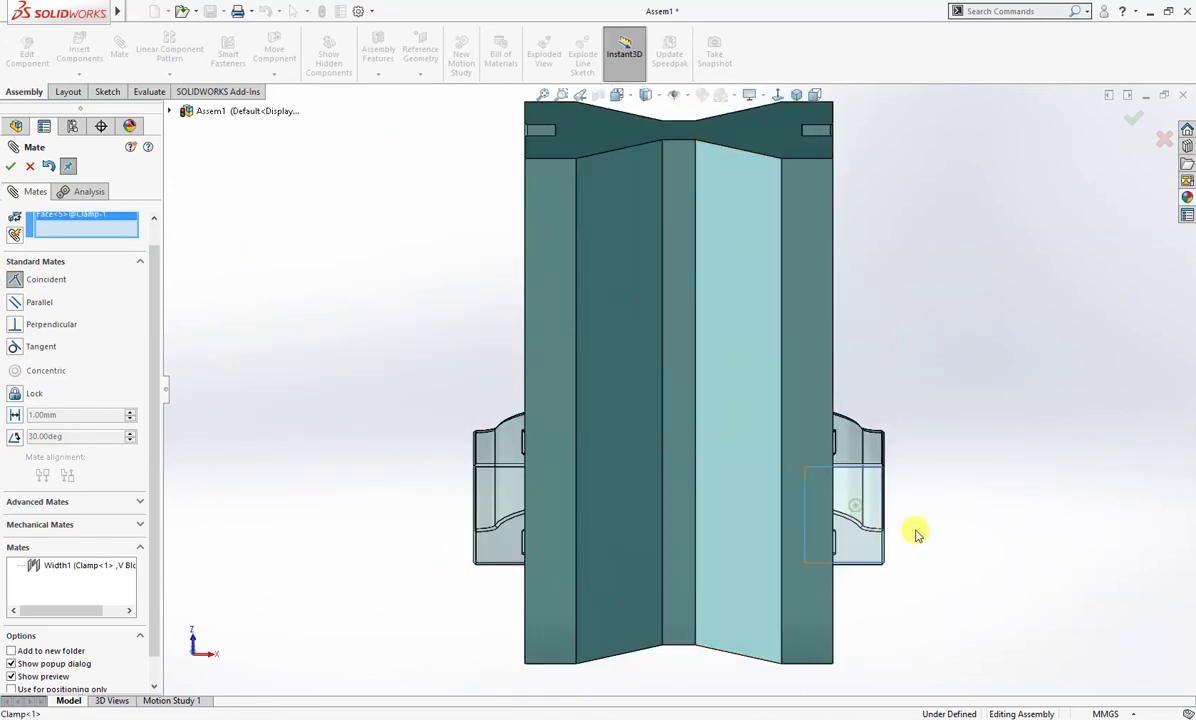
pyautogui.moveTo(916, 534); pyautogui.dragTo(650, 597, button='middle')
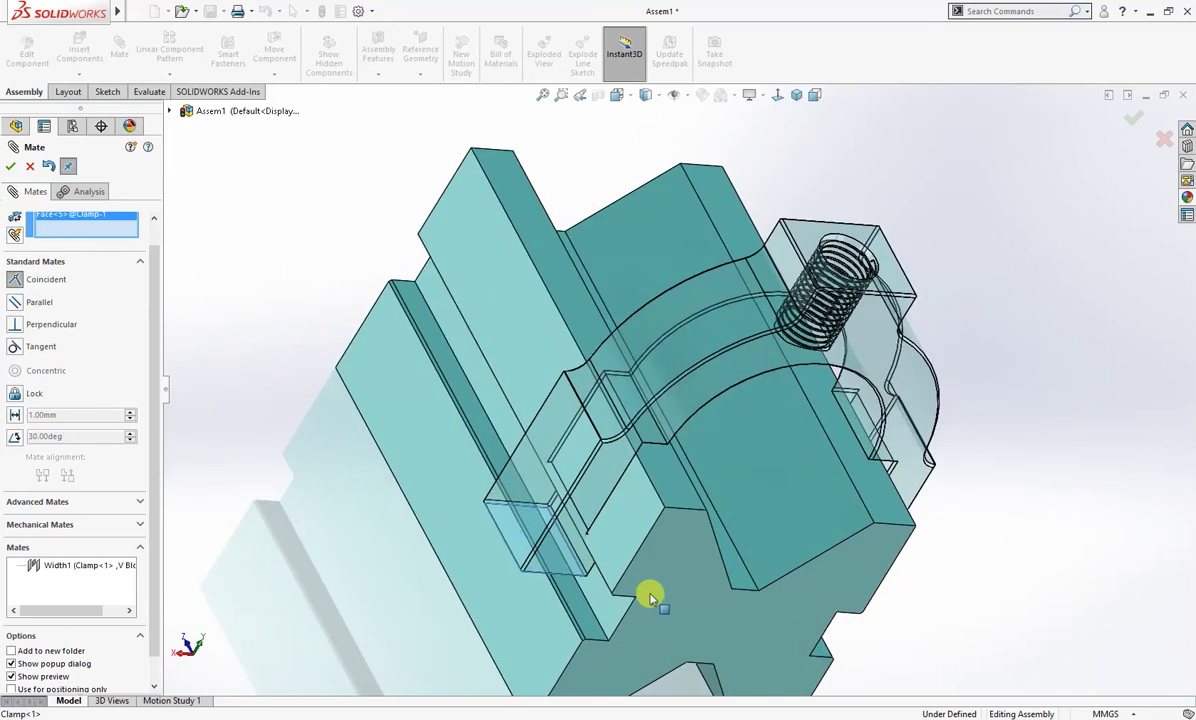
pyautogui.click(578, 616)
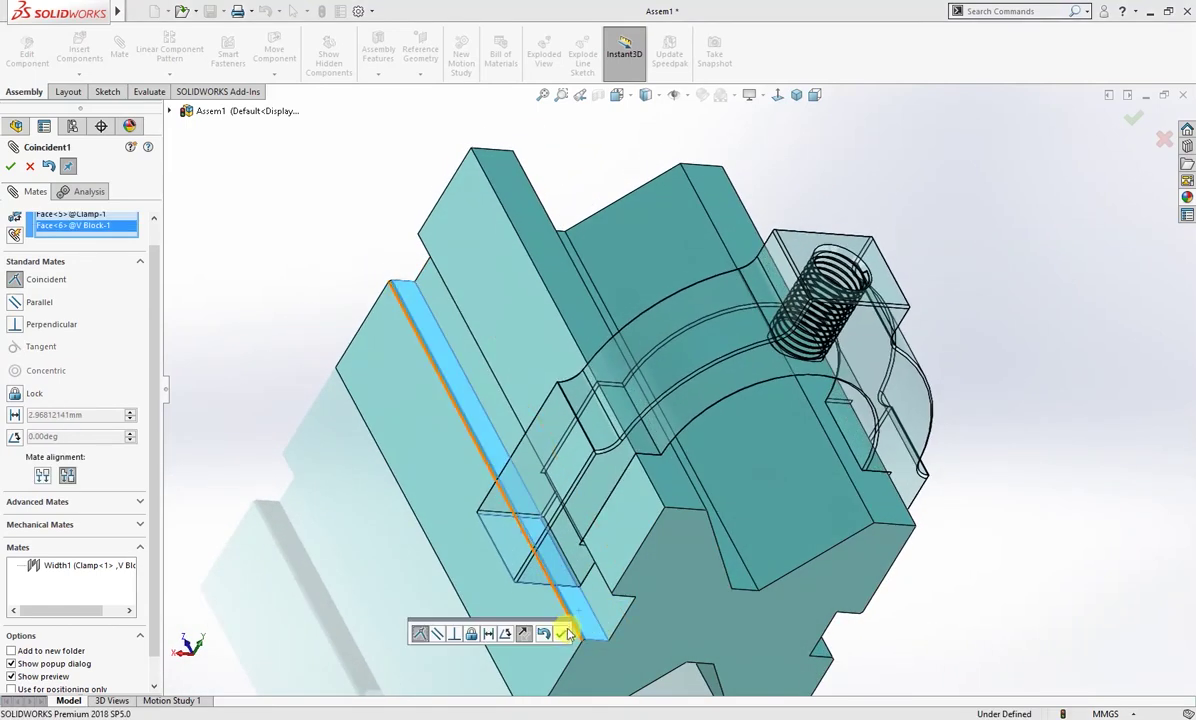
pyautogui.click(566, 632)
pyautogui.hotkey('ctrl', '7')
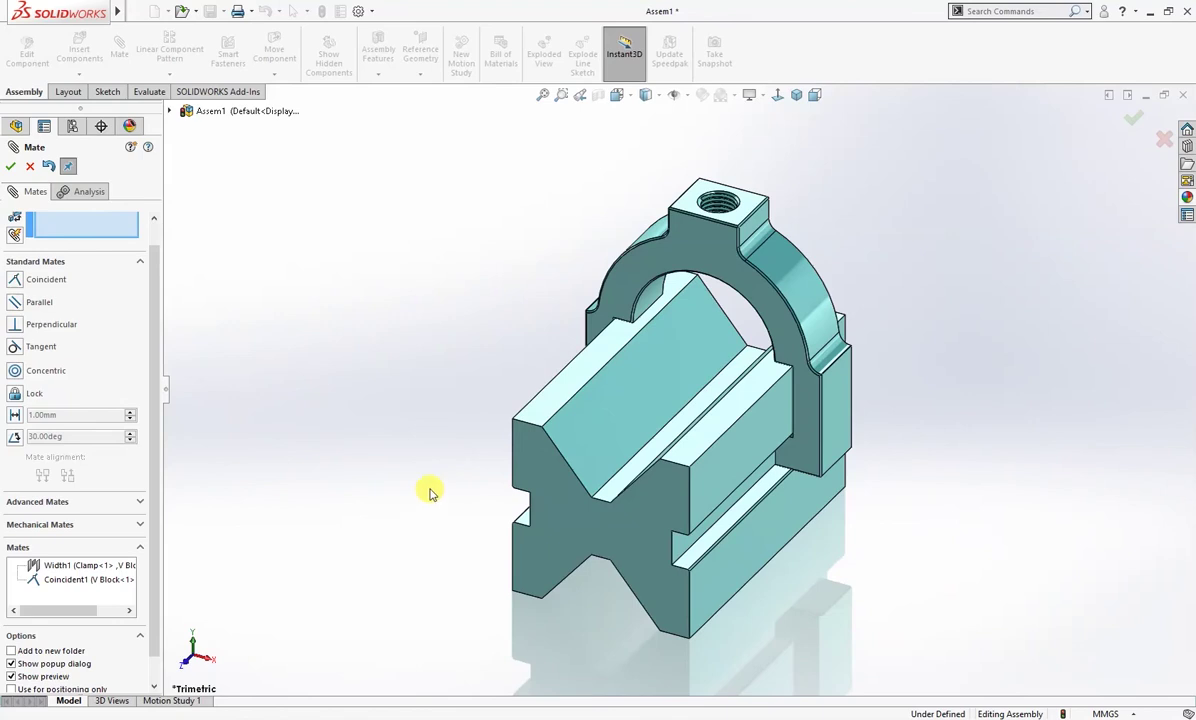
# Add a 60 mm distance mate between the clamp face and the V Block face
pyautogui.moveTo(836, 419); pyautogui.dragTo(848, 455)
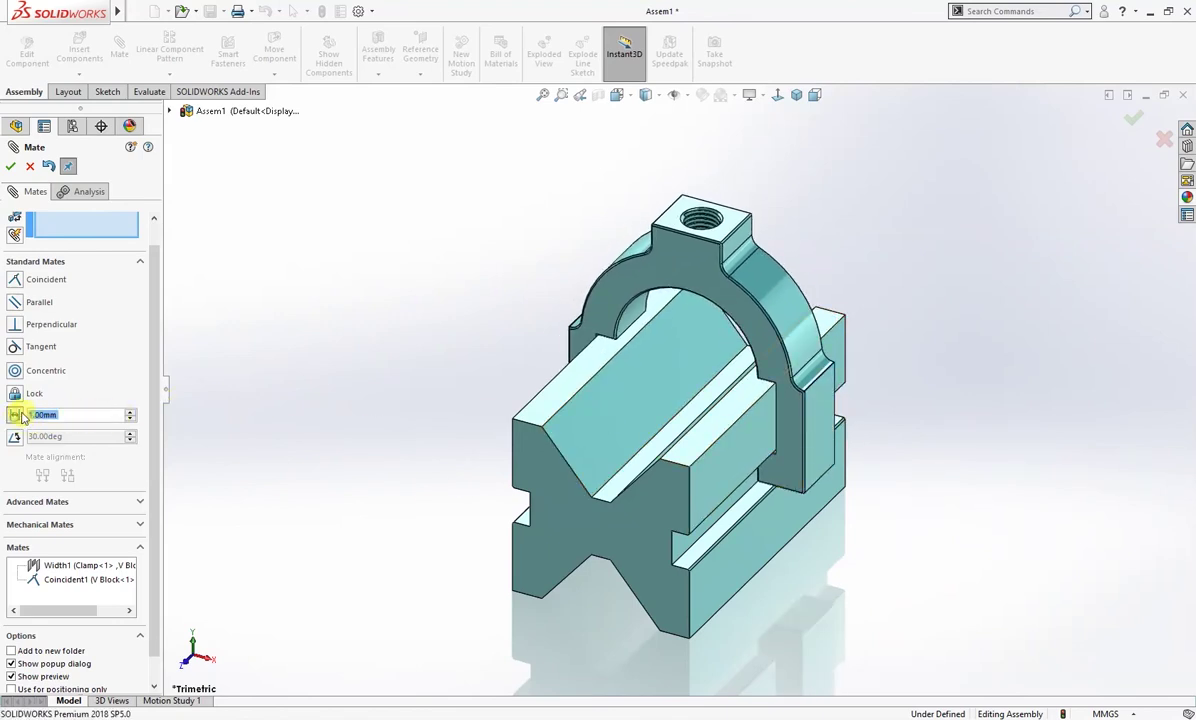
pyautogui.click(774, 347)
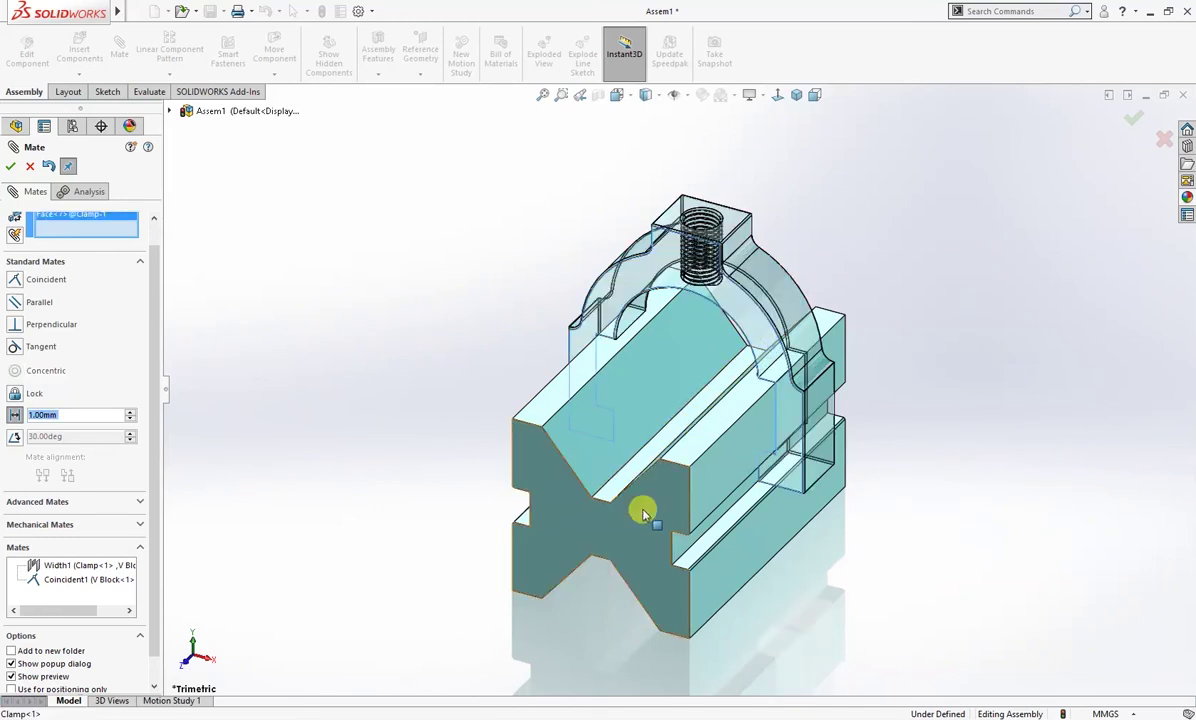
pyautogui.click(556, 502)
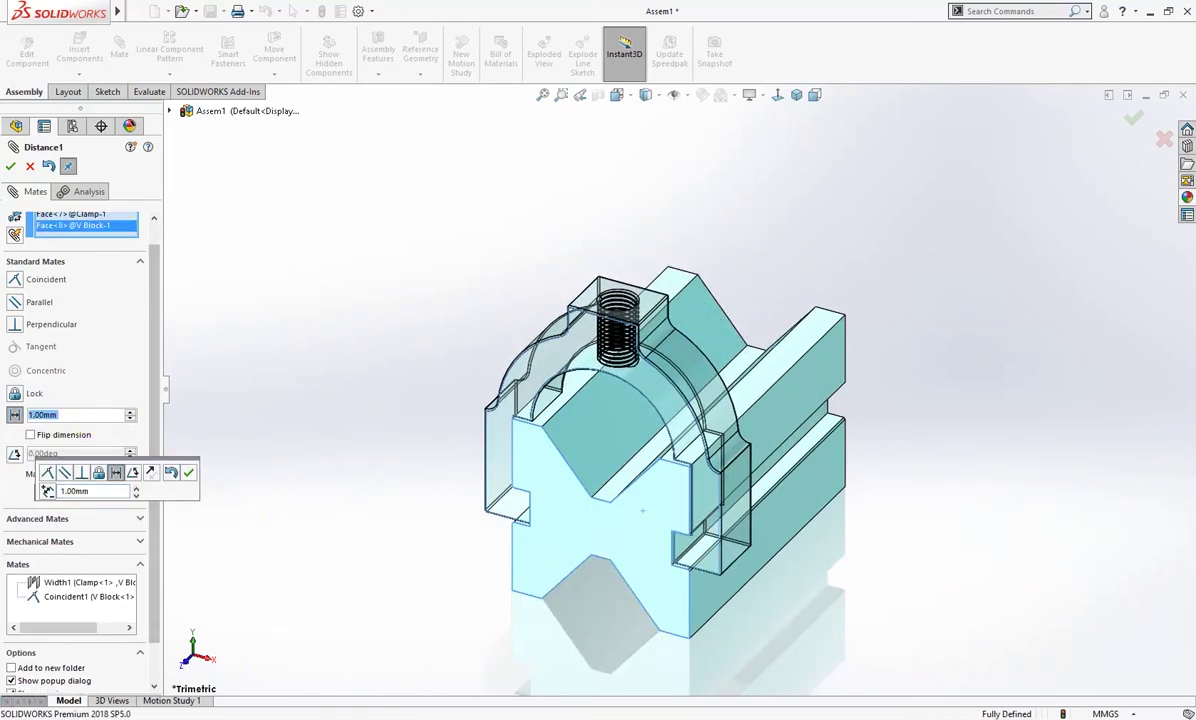
pyautogui.write('60')
pyautogui.press('Return')
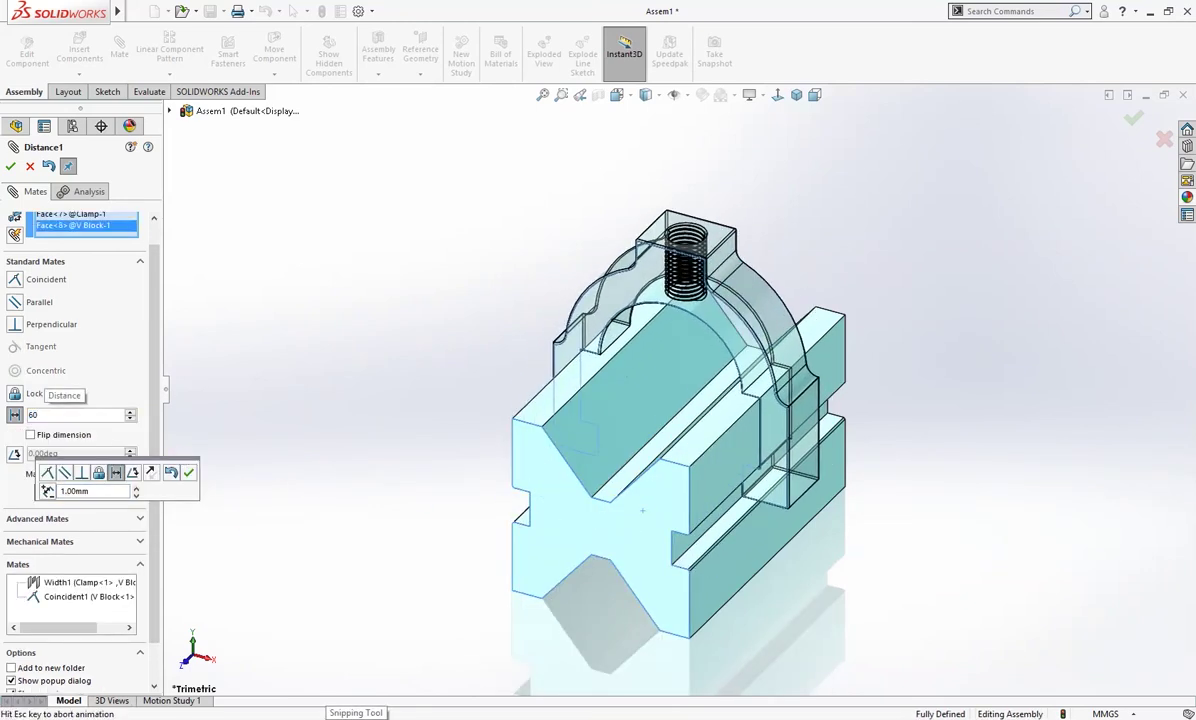
pyautogui.click(11, 167)
pyautogui.moveTo(320, 305); pyautogui.dragTo(282, 325, button='middle')
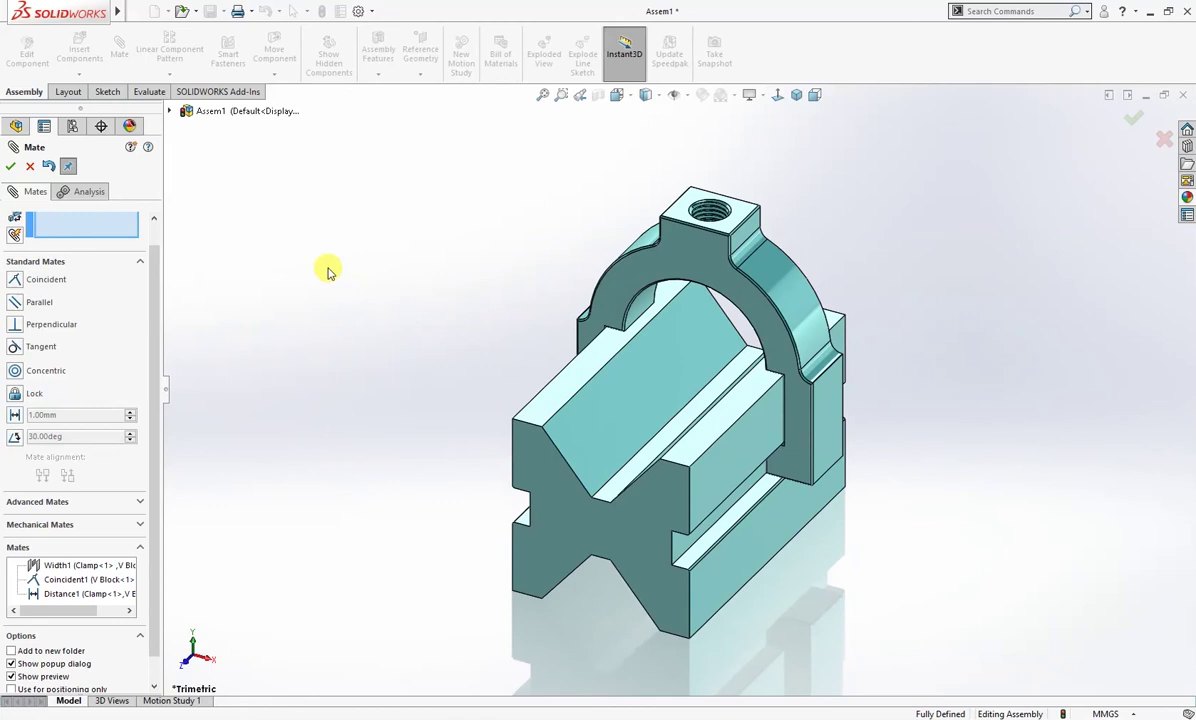
pyautogui.click(9, 168)
# View the V Block face-on, zoom in on the clamp's notches, then return to trimetric
pyautogui.moveTo(347, 350); pyautogui.dragTo(400, 268, button='middle')
pyautogui.click(690, 440)
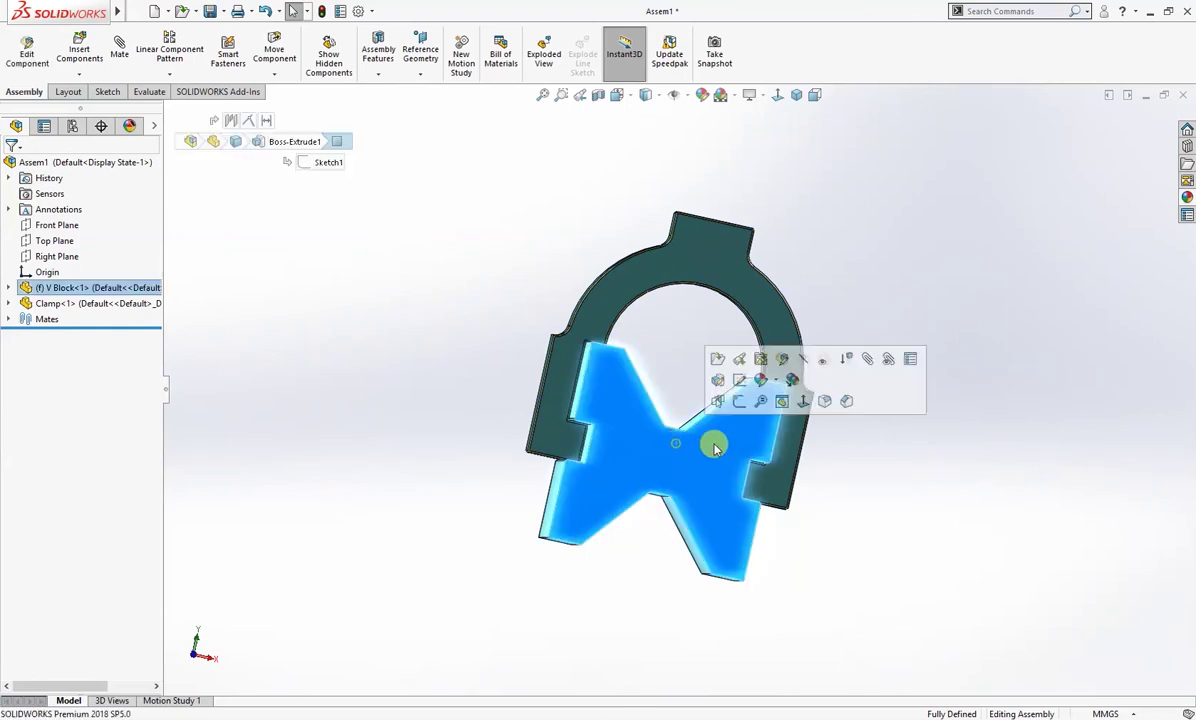
pyautogui.click(804, 402)
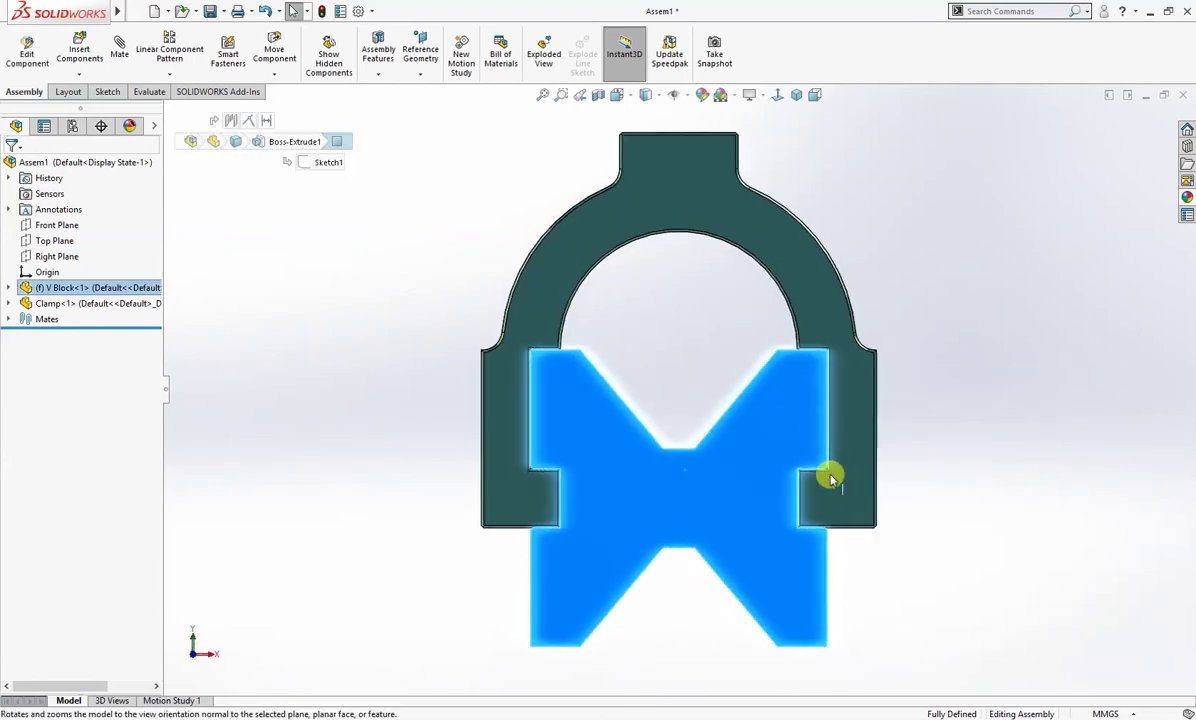
pyautogui.click(934, 499)
pyautogui.scroll(-5, 825, 468)
pyautogui.scroll(-5, 835, 472)
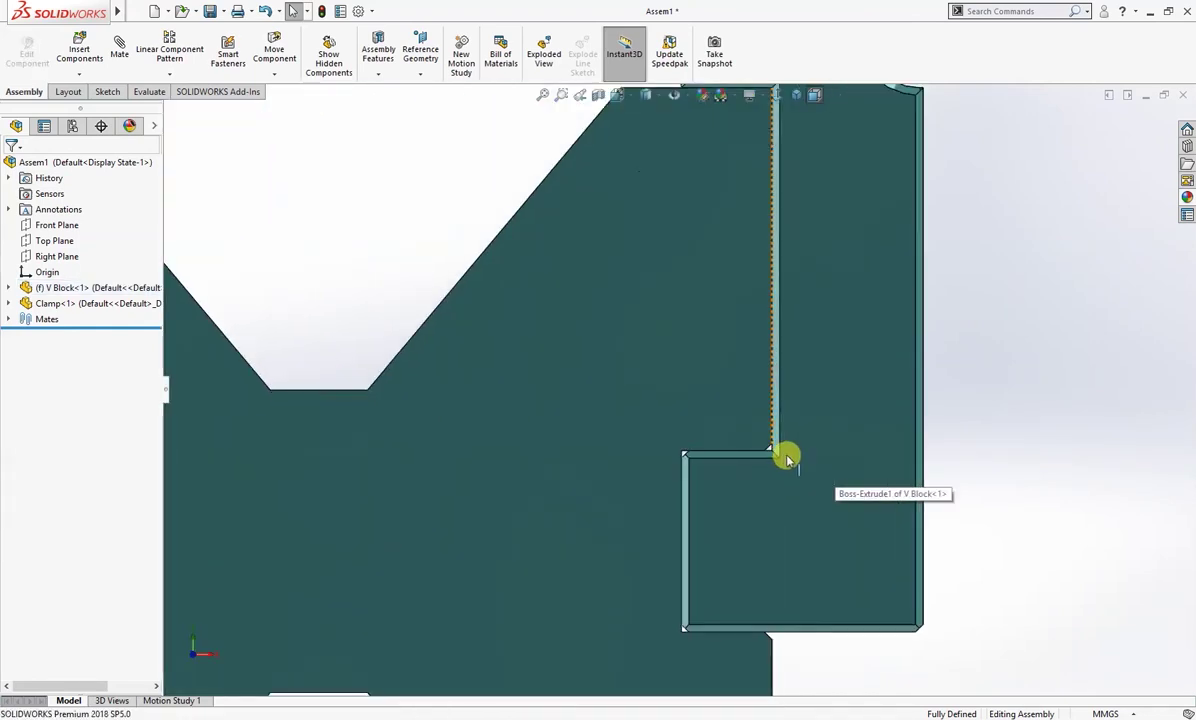
pyautogui.scroll(-2, 760, 450)
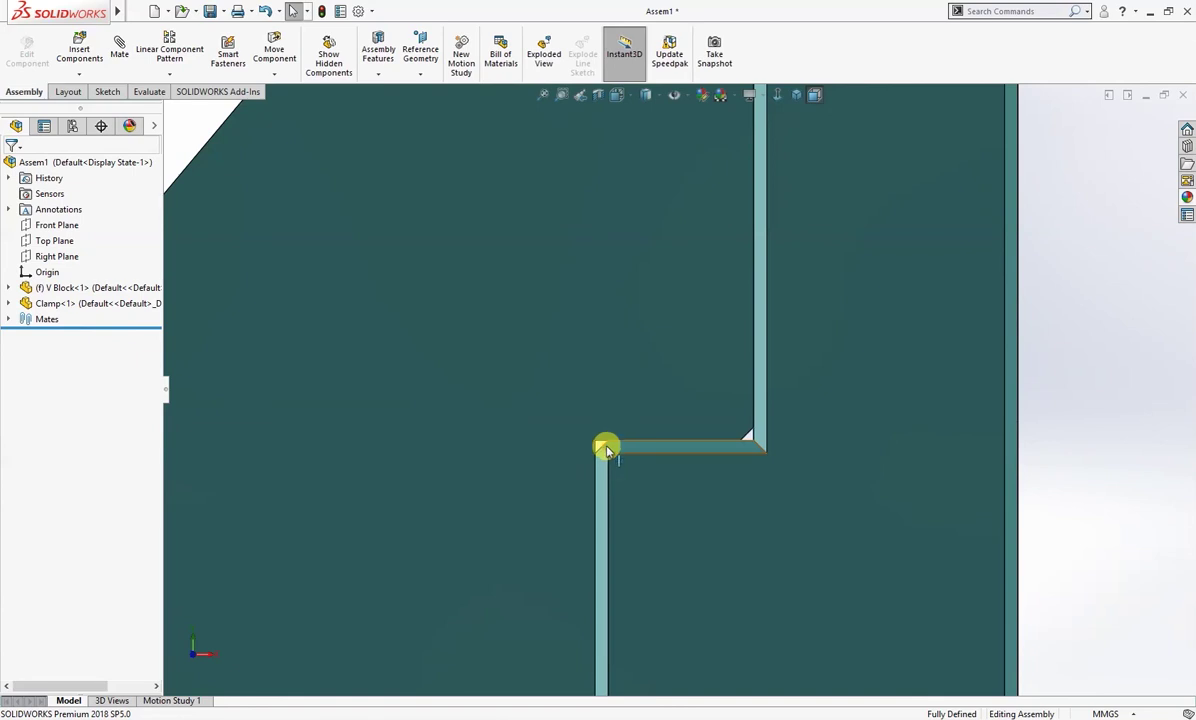
pyautogui.scroll(4, 780, 488)
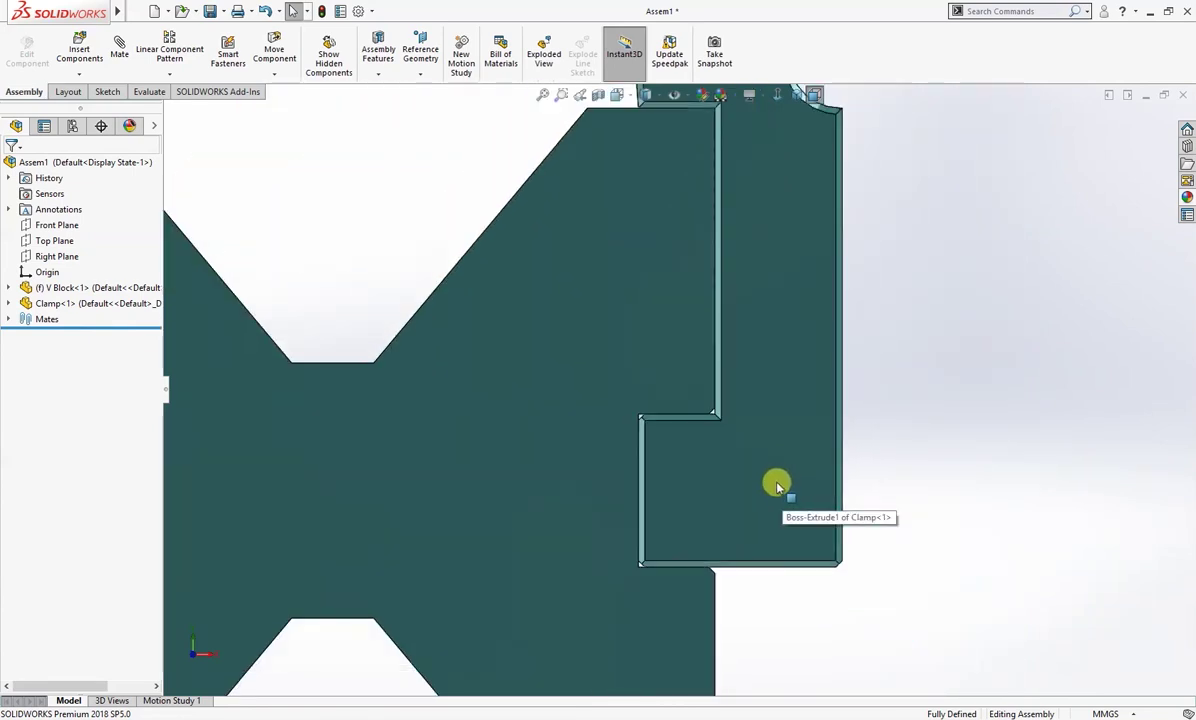
pyautogui.scroll(2, 770, 492)
pyautogui.scroll(3, 736, 515)
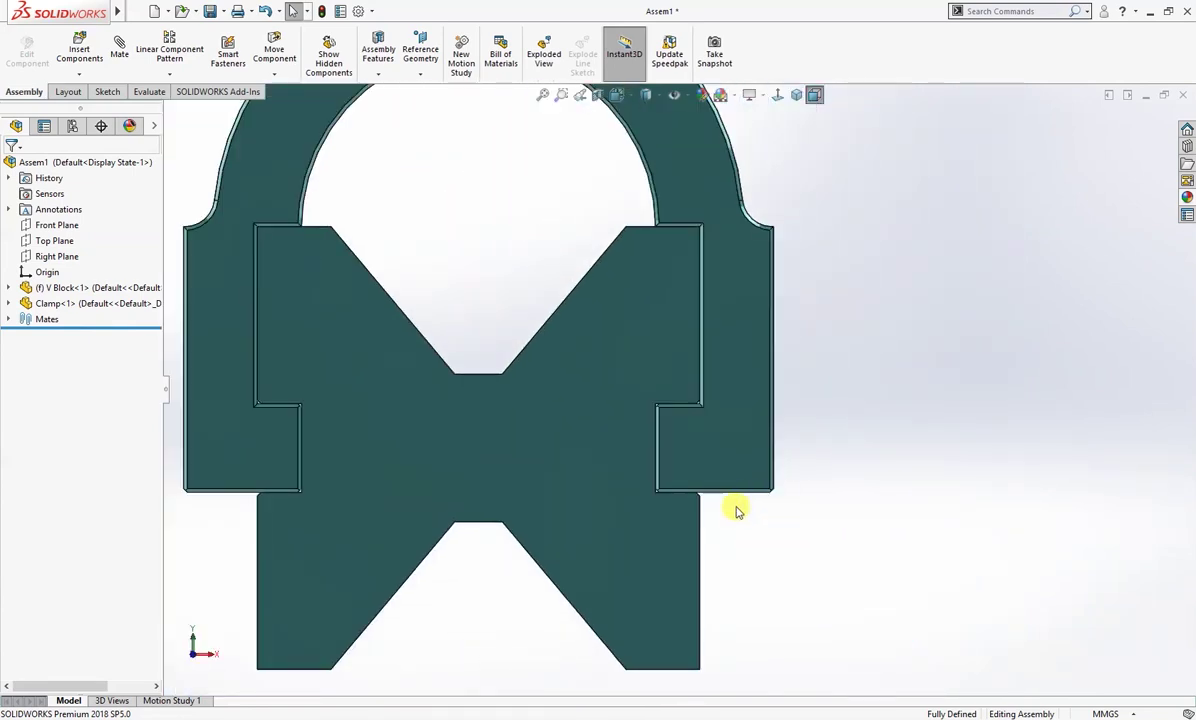
pyautogui.moveTo(736, 512); pyautogui.dragTo(699, 547, button='middle')
pyautogui.scroll(2, 720, 550)
pyautogui.moveTo(829, 565); pyautogui.dragTo(882, 495, button='right')
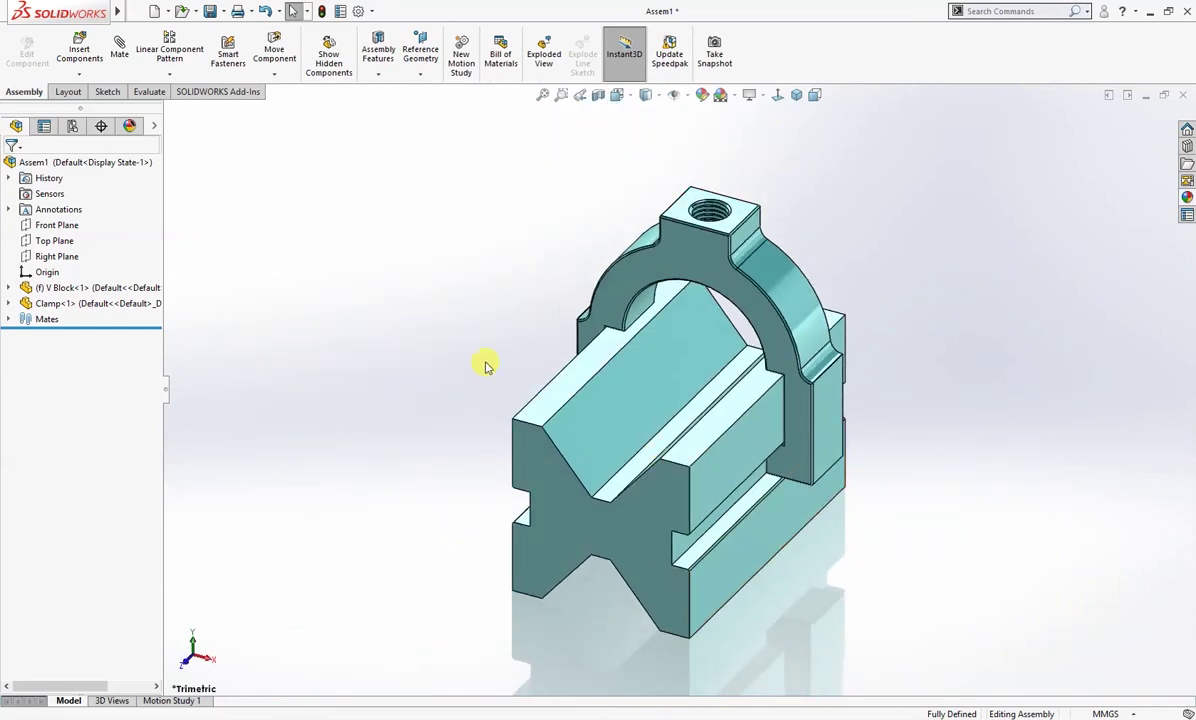
pyautogui.moveTo(466, 346); pyautogui.dragTo(443, 310, button='right')
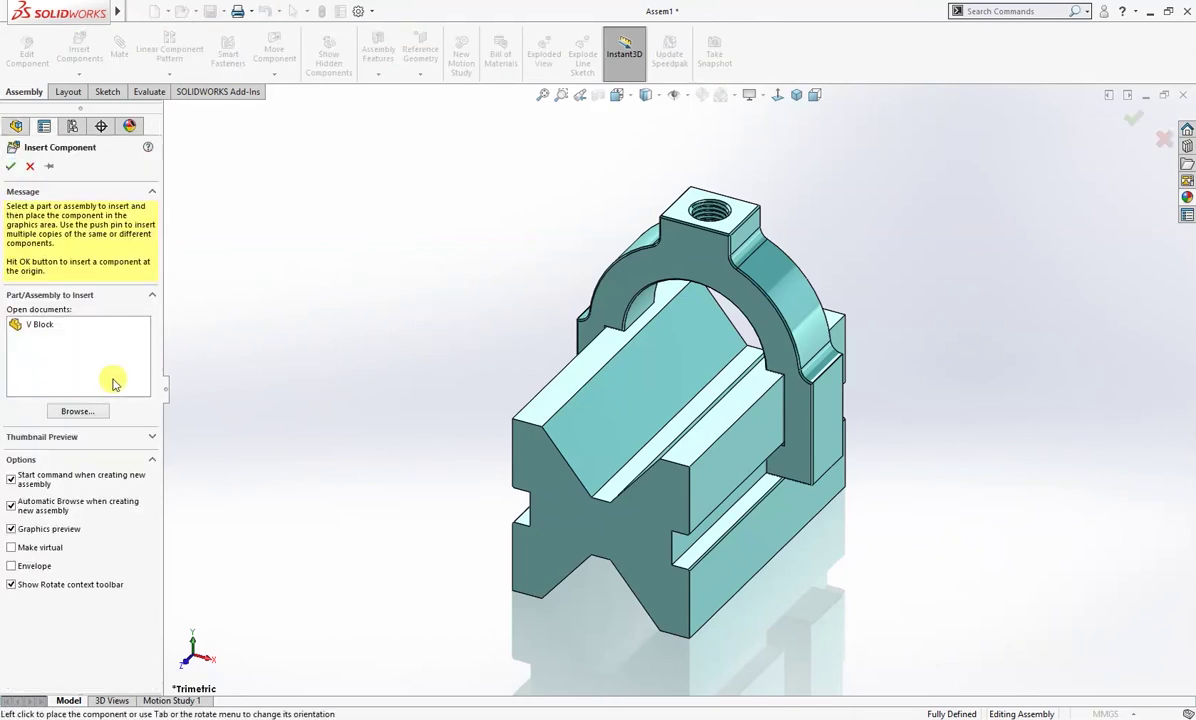
# Insert Bolt.SLDPRT into the assembly and place it above the clamp
pyautogui.click(89, 411)
pyautogui.scroll(-3, 800, 340)
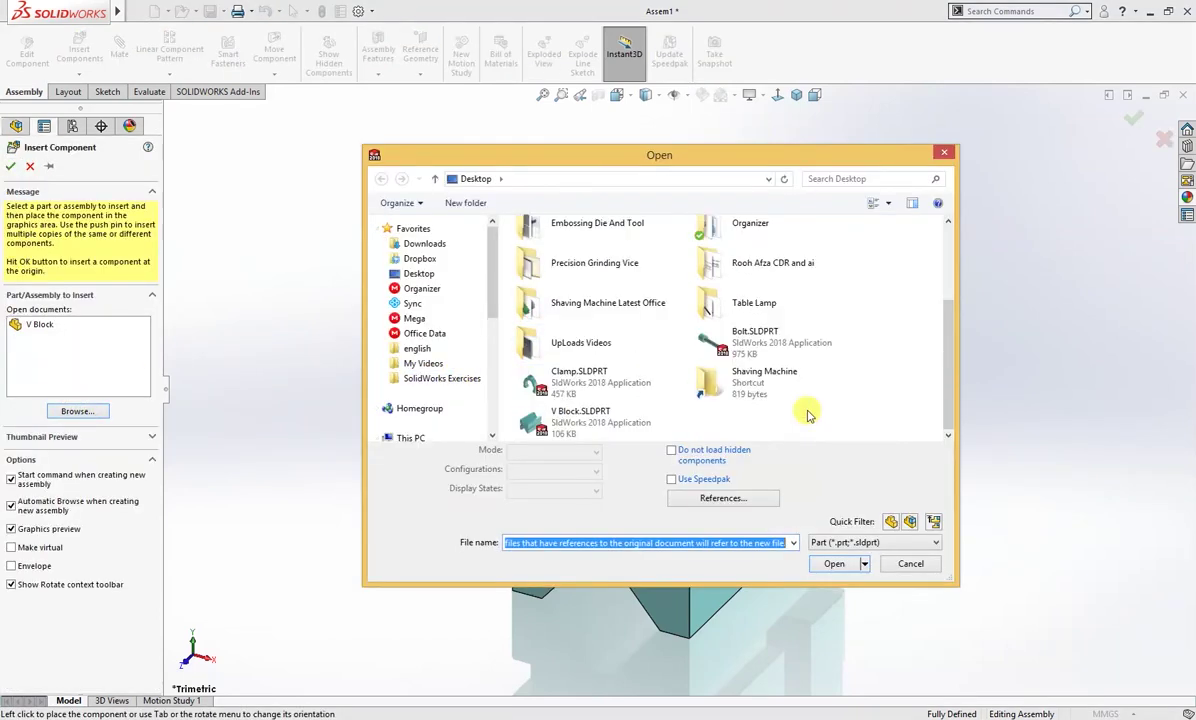
pyautogui.click(756, 340)
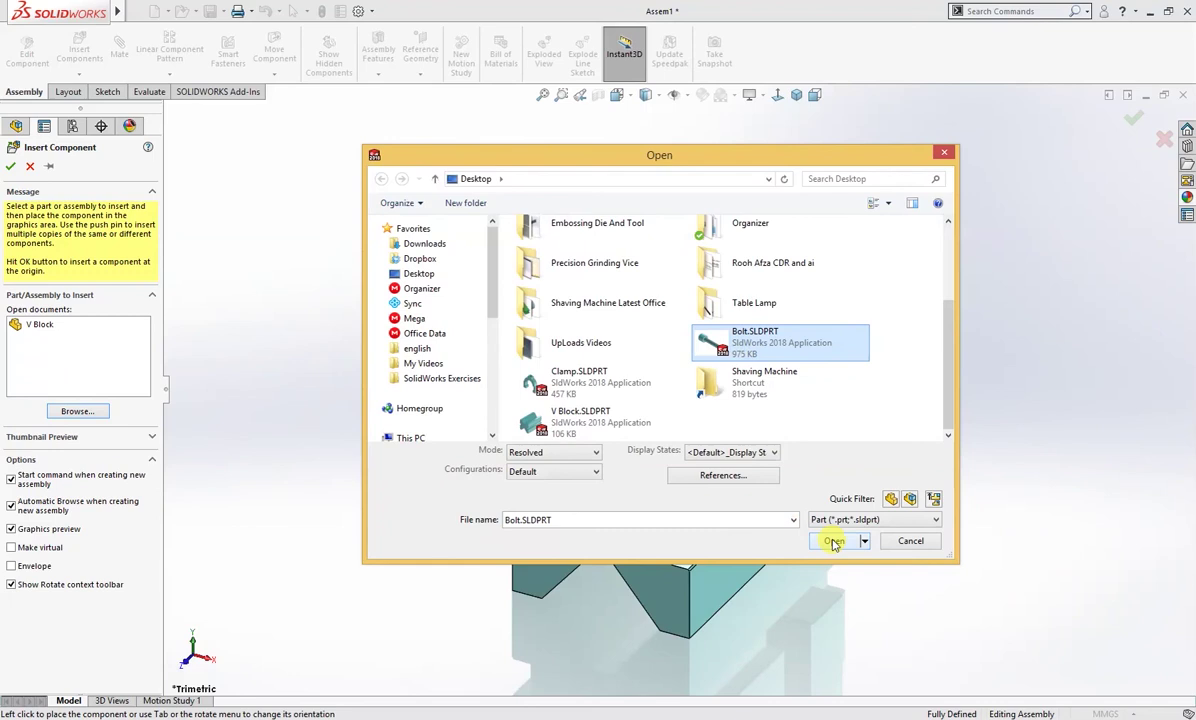
pyautogui.click(833, 541)
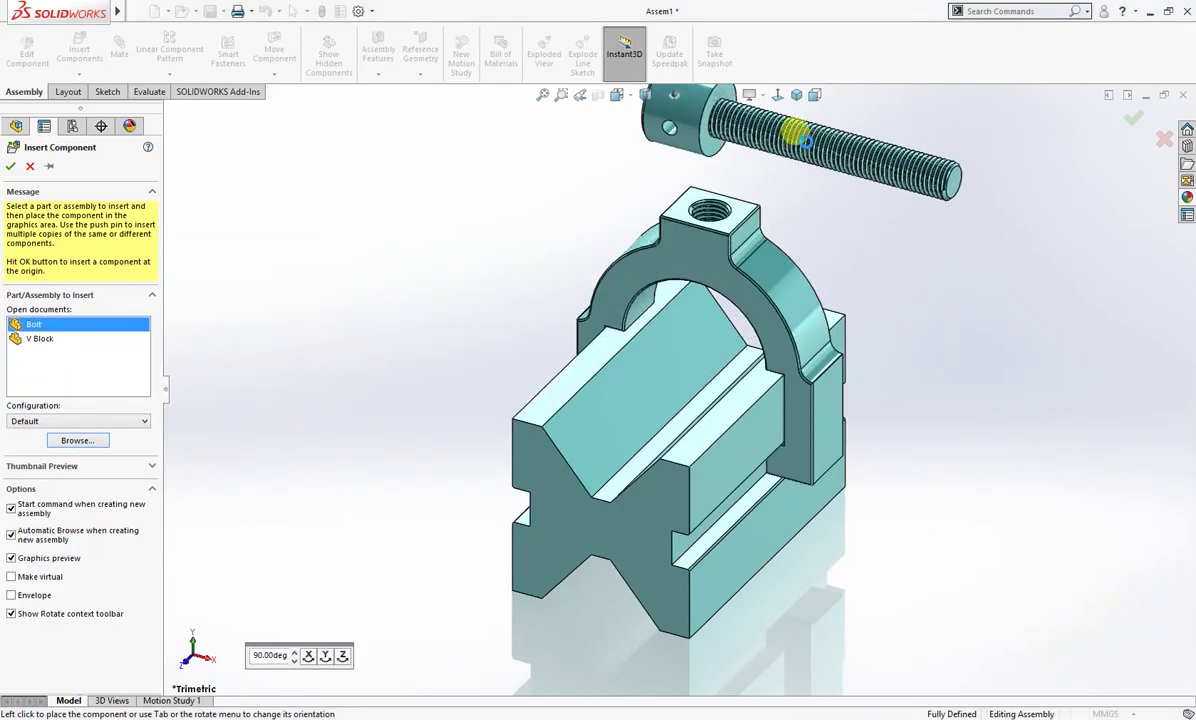
pyautogui.click(801, 145)
pyautogui.click(697, 127)
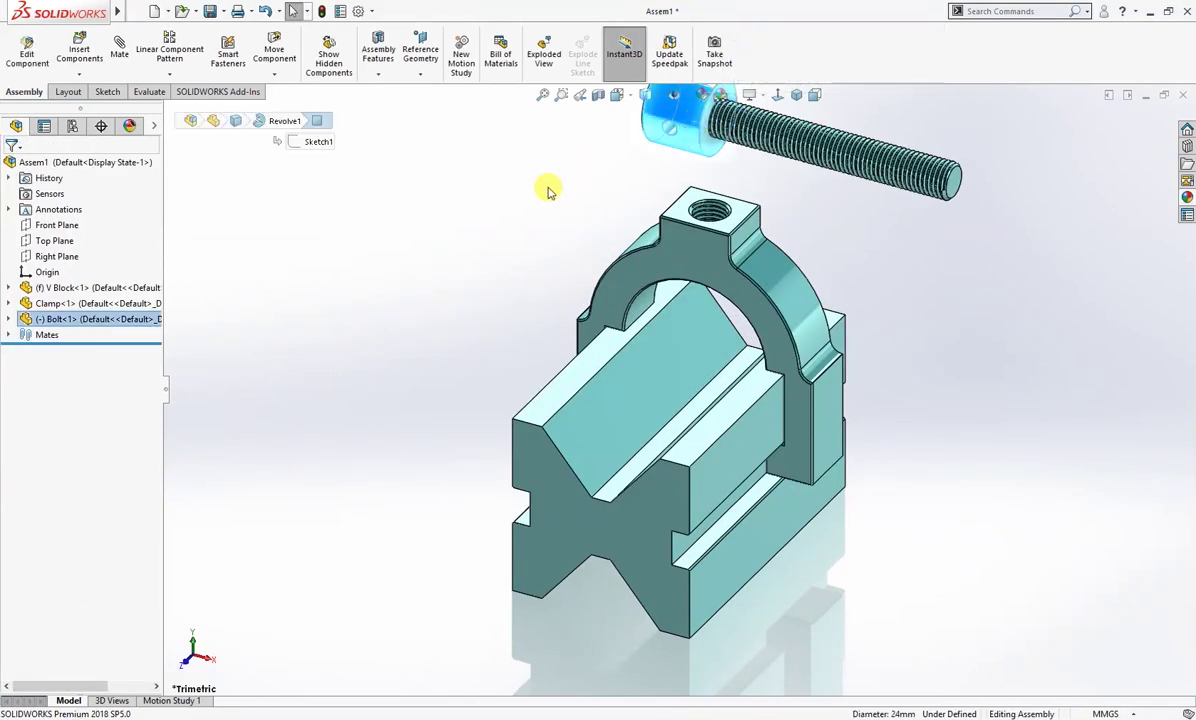
# Mate the bolt's cylindrical face concentric to the clamp's threaded hole edge, then raise the bolt upright
pyautogui.click(510, 120)
pyautogui.scroll(-5, 710, 203)
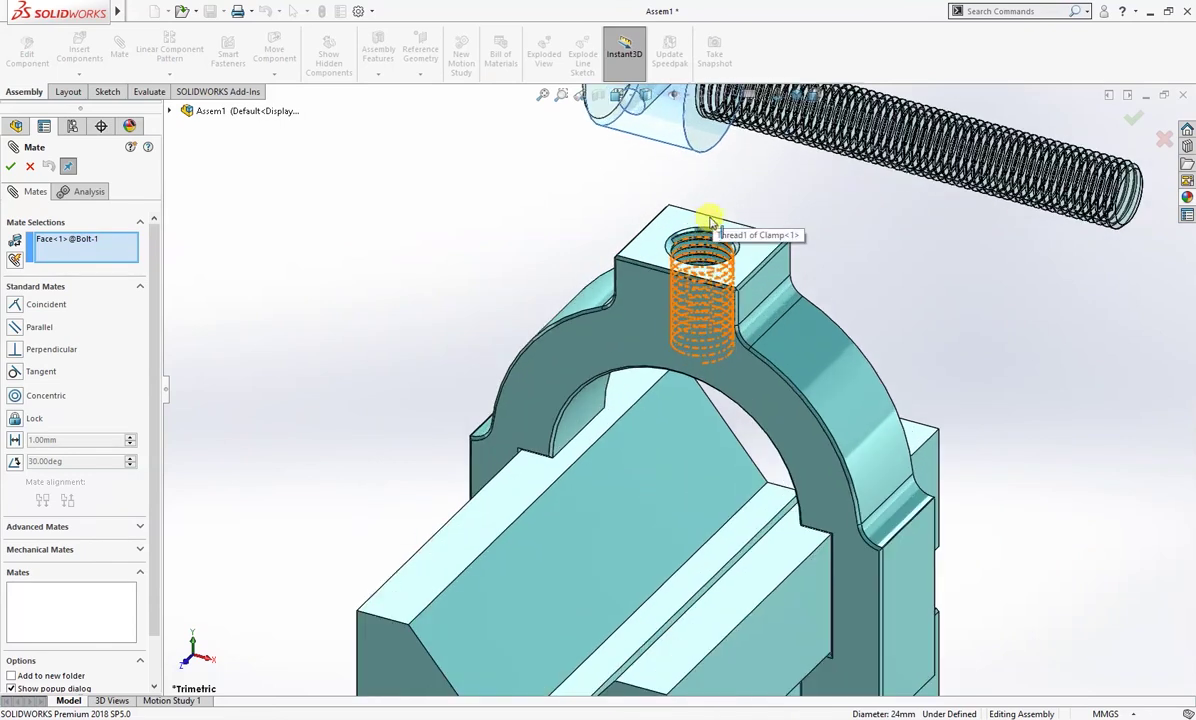
pyautogui.click(724, 243)
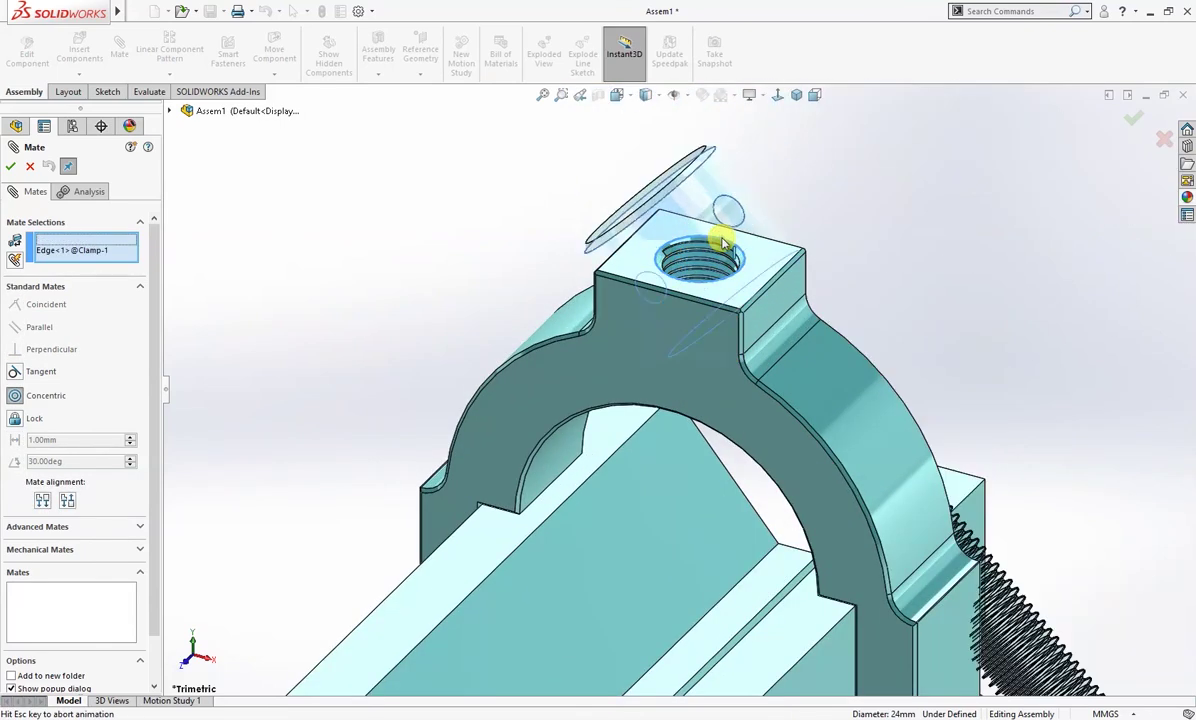
pyautogui.click(828, 207)
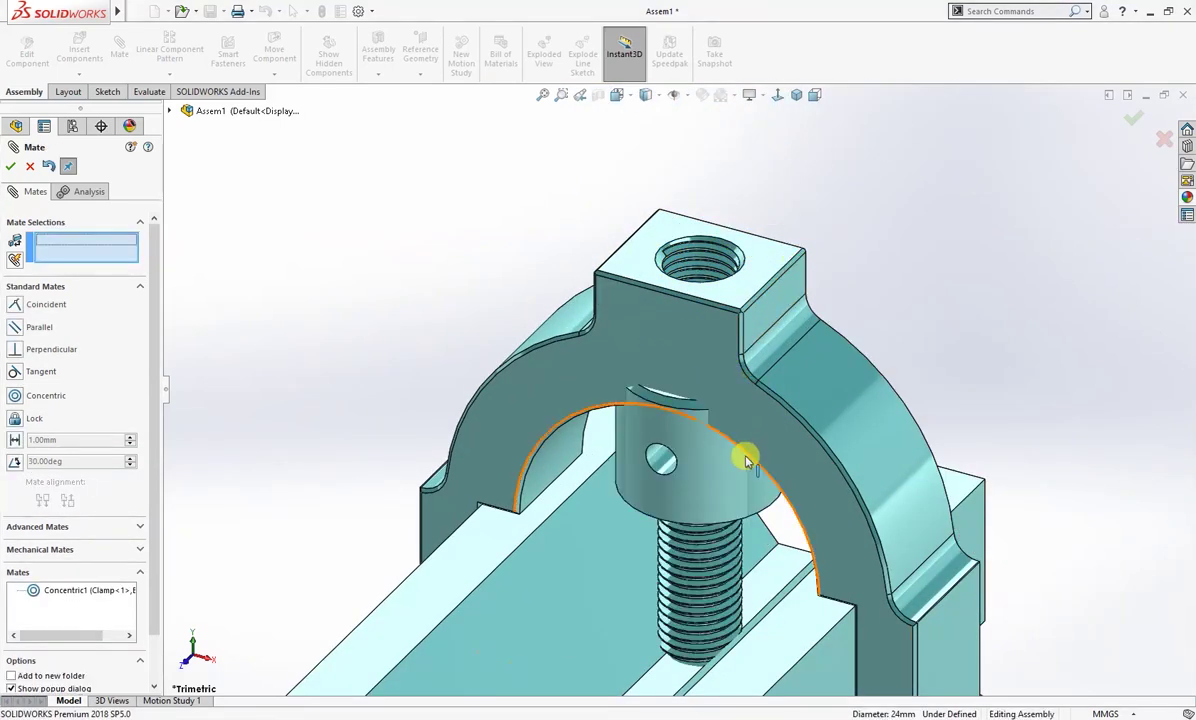
pyautogui.moveTo(790, 294); pyautogui.dragTo(843, 77)
pyautogui.scroll(3, 844, 235)
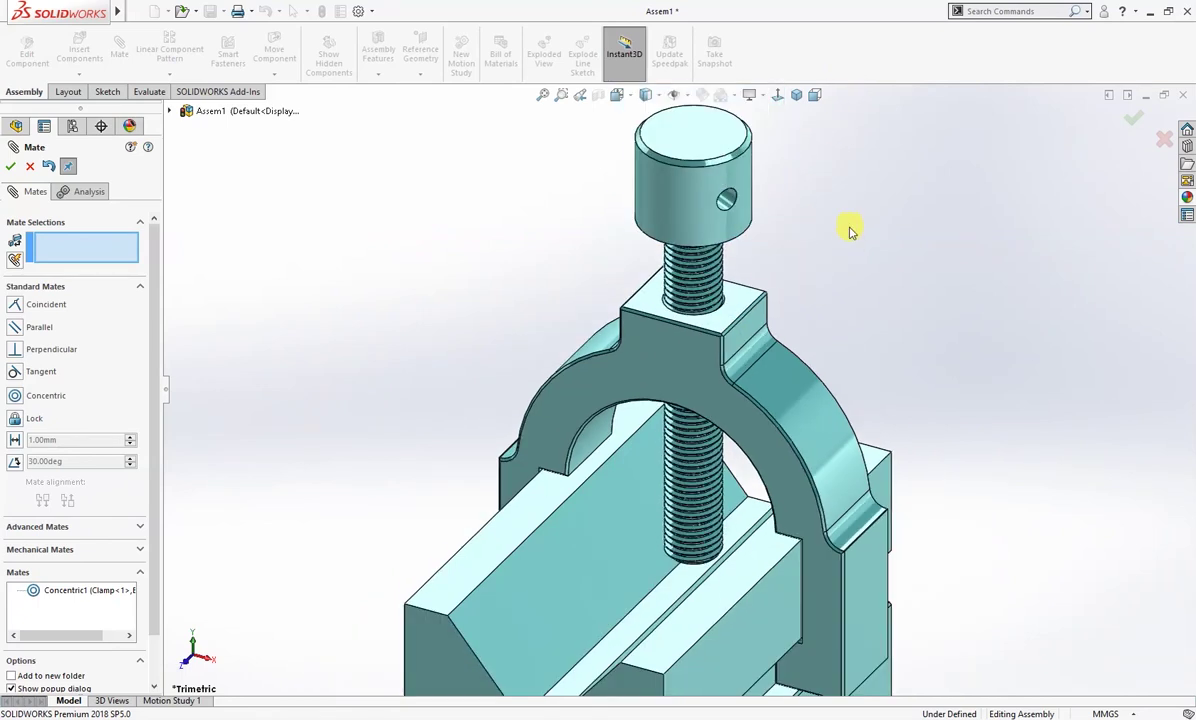
pyautogui.moveTo(705, 235); pyautogui.dragTo(707, 188)
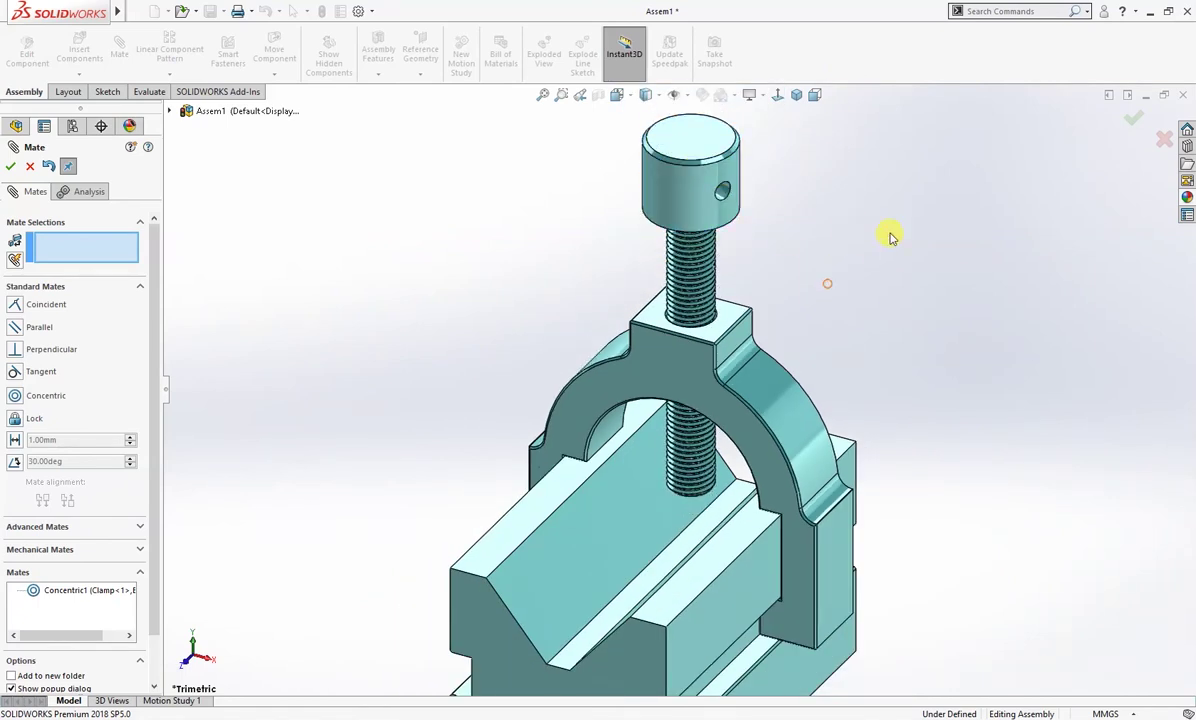
pyautogui.scroll(2, 892, 237)
# Close the mate and cut the assembly with a Front Plane section view offset to -20 mm
pyautogui.click(11, 167)
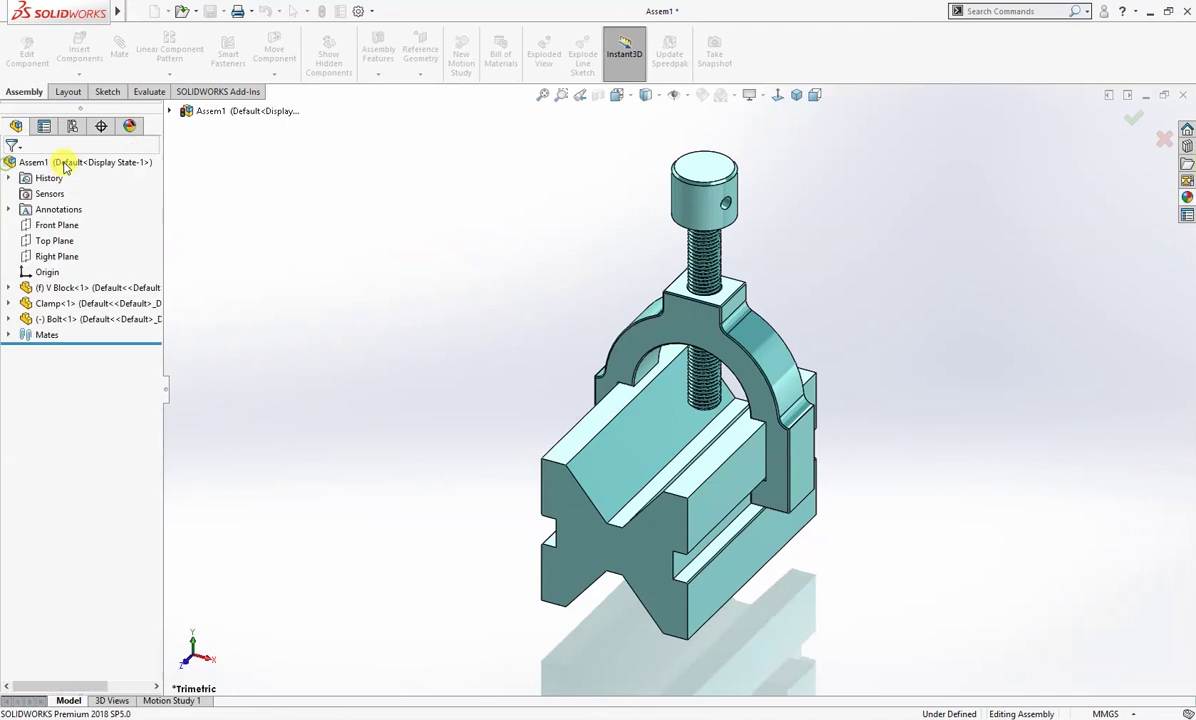
pyautogui.click(598, 95)
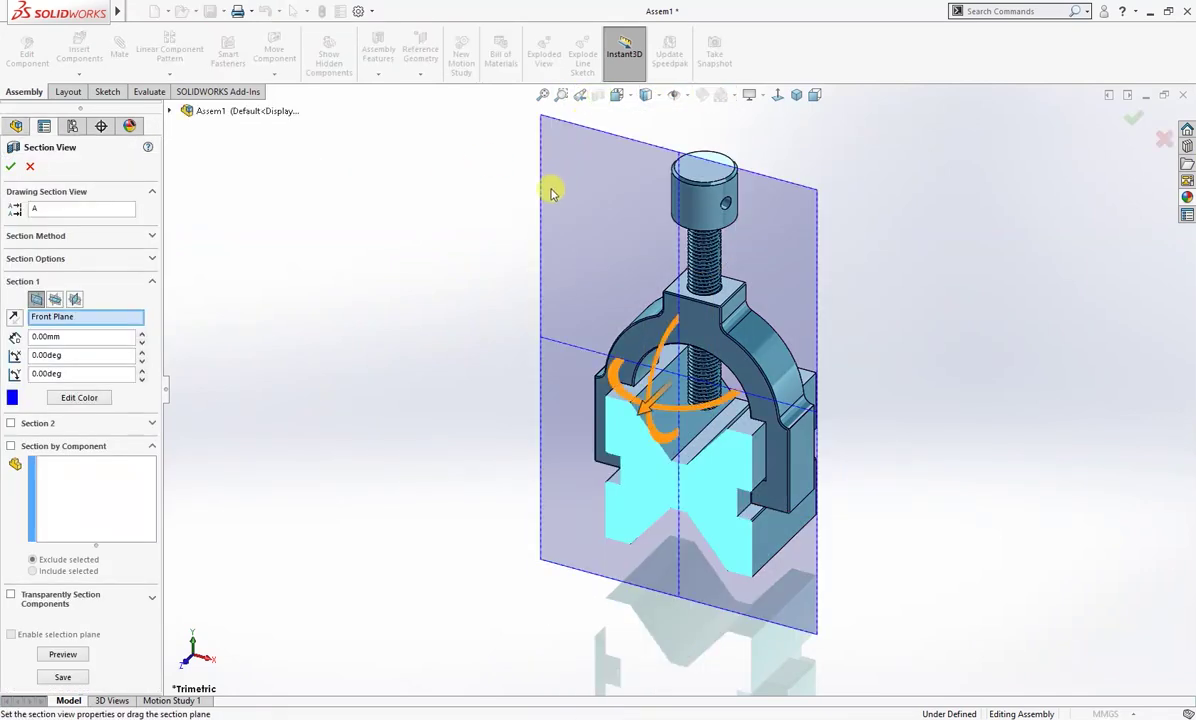
pyautogui.moveTo(648, 412); pyautogui.dragTo(678, 395)
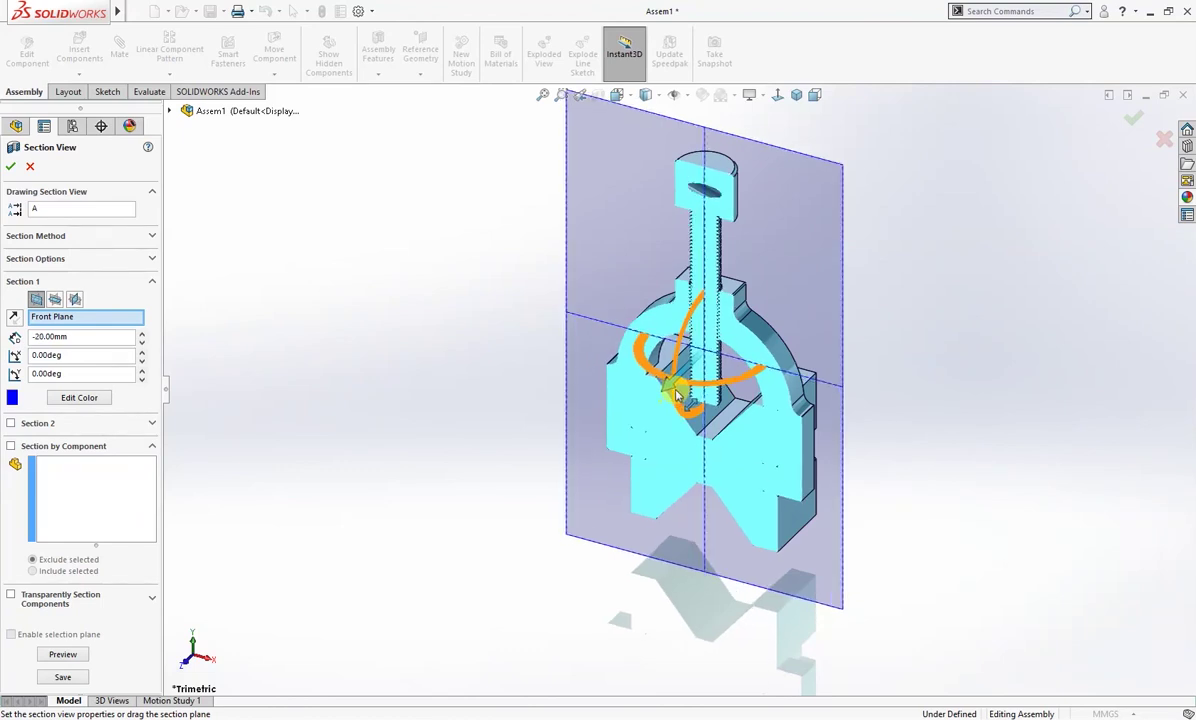
pyautogui.click(10, 167)
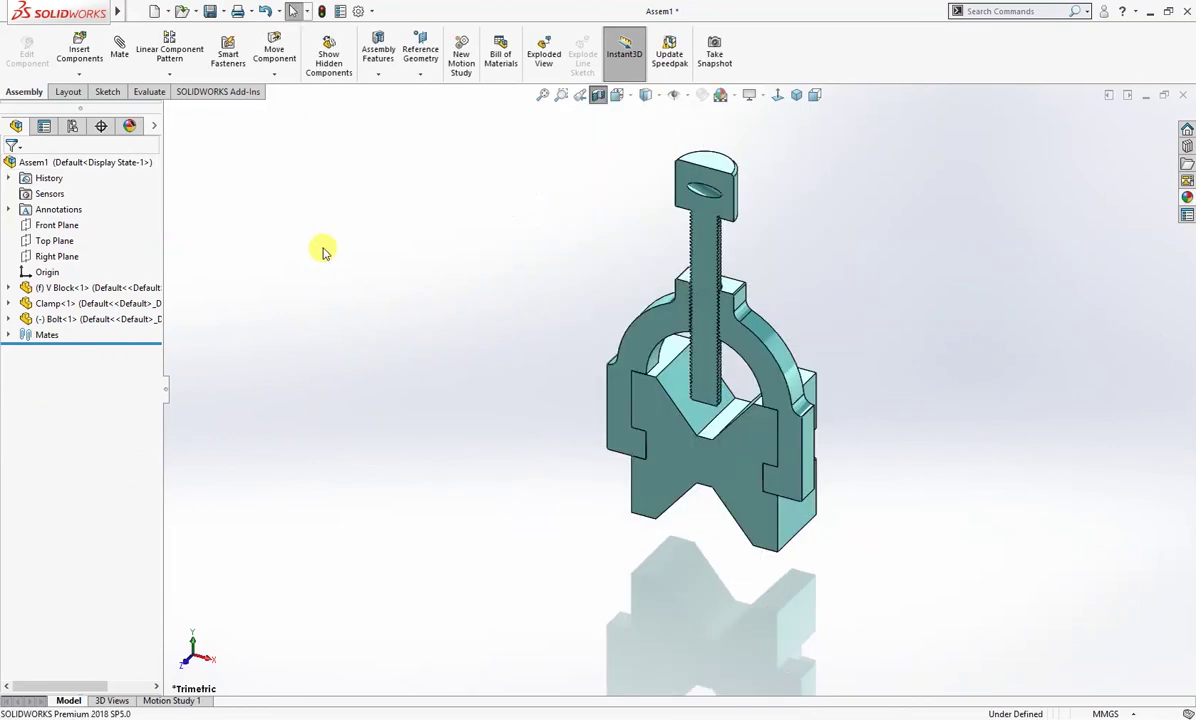
# Turn the bolt inside the sectioned clamp to confirm it spins freely, then begin a mate from its thread face
pyautogui.scroll(-5, 680, 303)
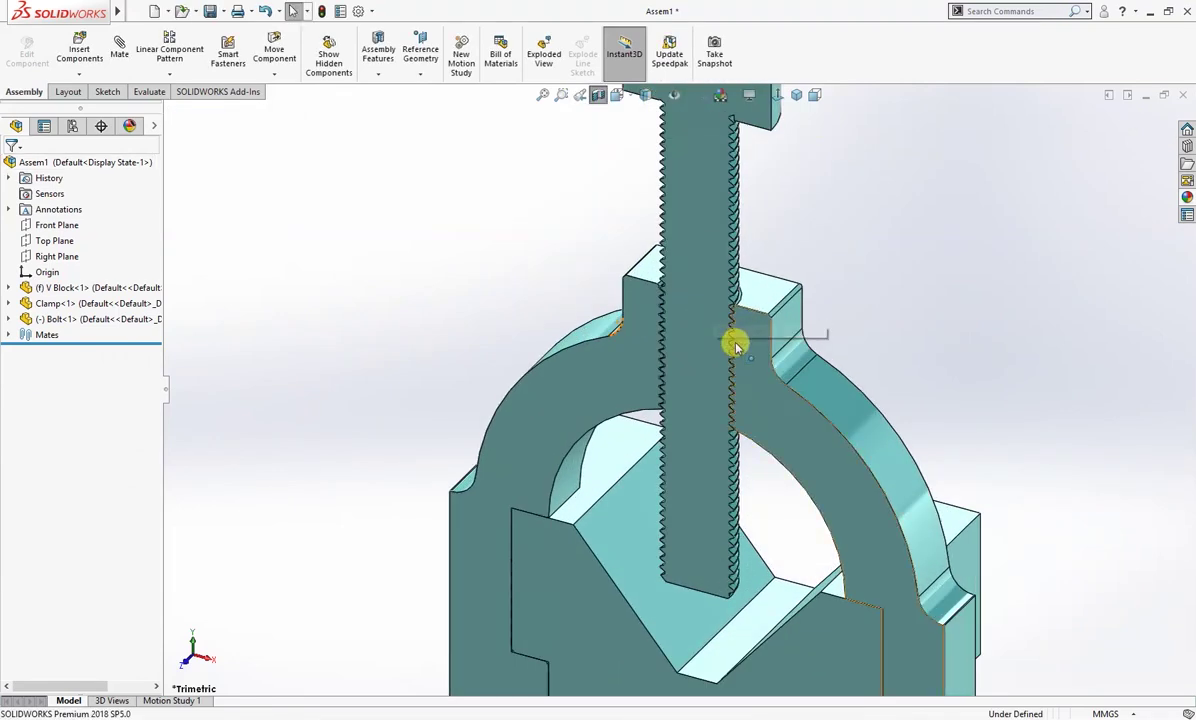
pyautogui.scroll(-3, 730, 348)
pyautogui.moveTo(721, 376); pyautogui.dragTo(740, 236, button='middle')
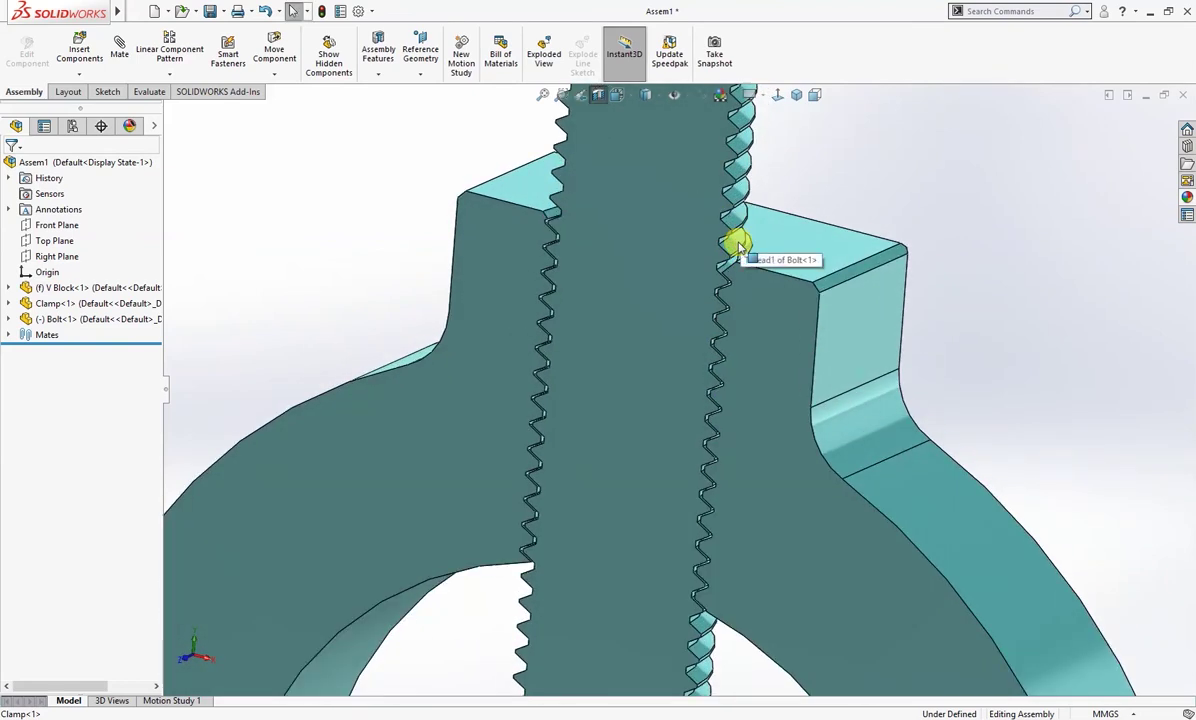
pyautogui.moveTo(737, 250); pyautogui.dragTo(742, 347)
pyautogui.moveTo(742, 347); pyautogui.dragTo(758, 278, button='middle')
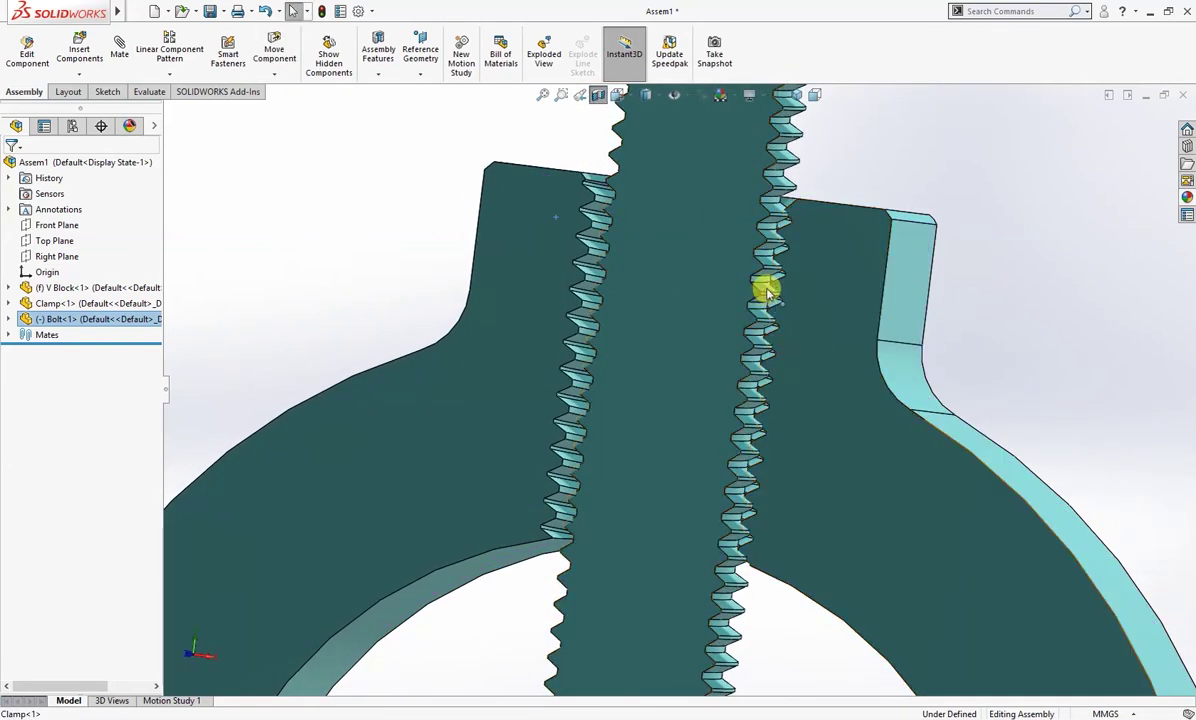
pyautogui.press('Escape')
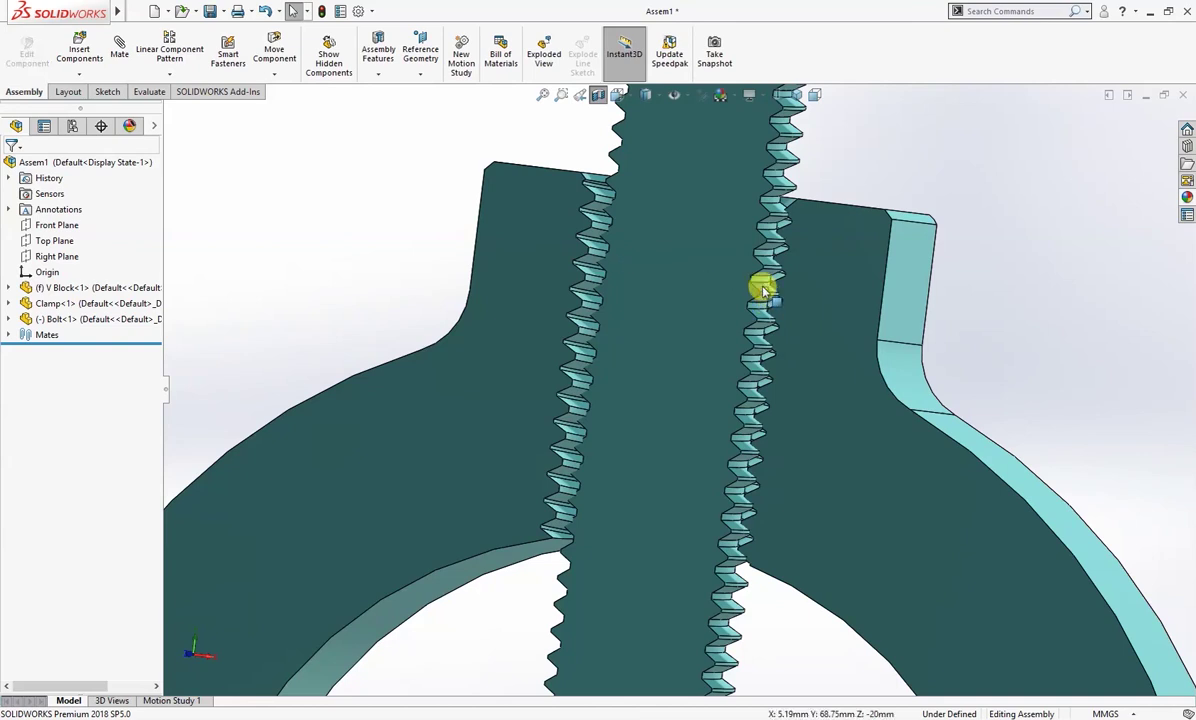
pyautogui.moveTo(761, 290); pyautogui.dragTo(787, 326)
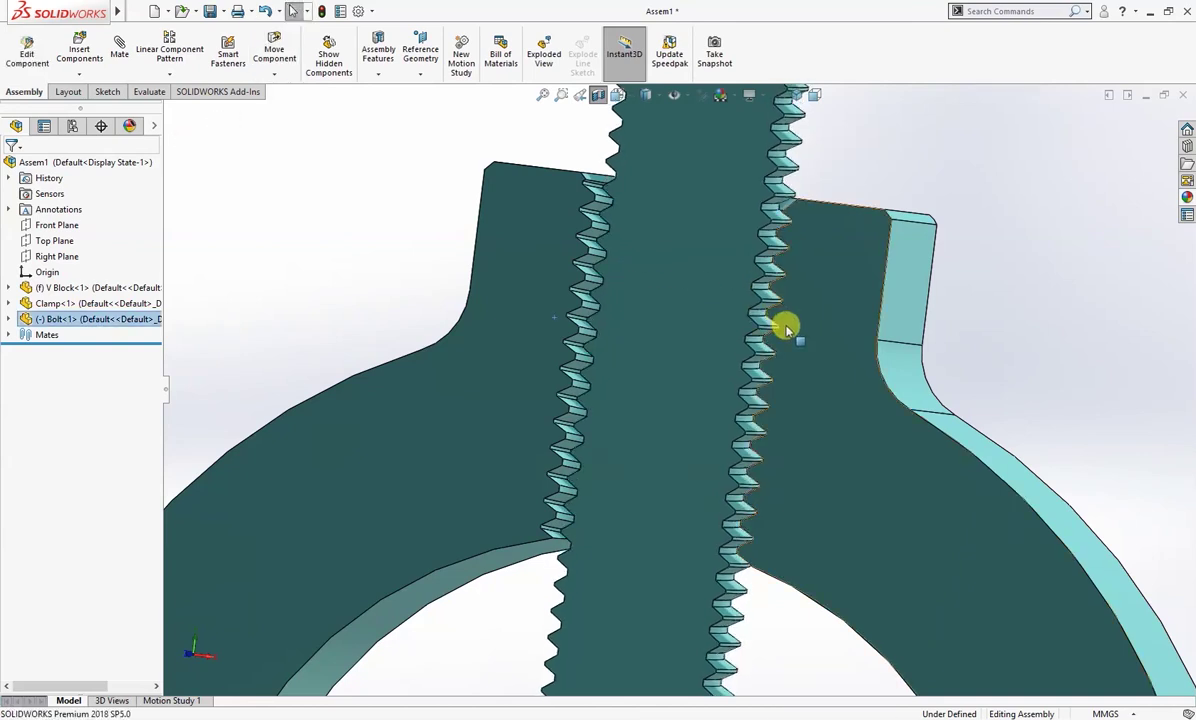
pyautogui.moveTo(787, 326); pyautogui.dragTo(747, 339, button='middle')
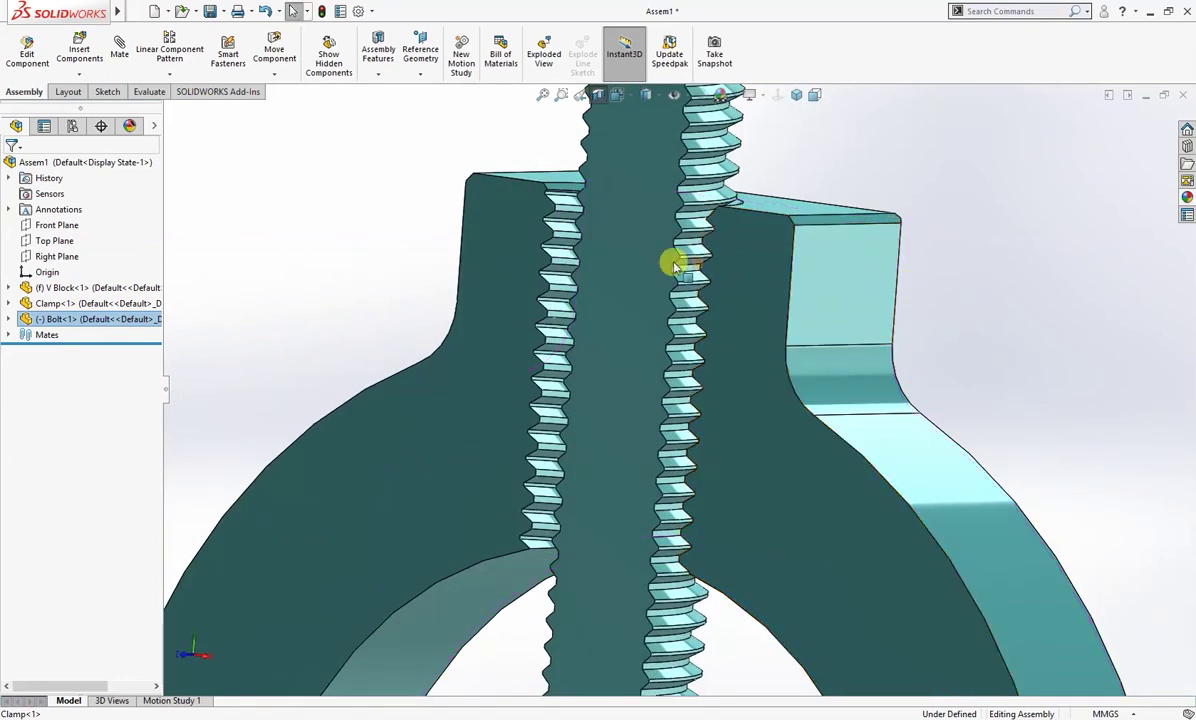
pyautogui.press('m')
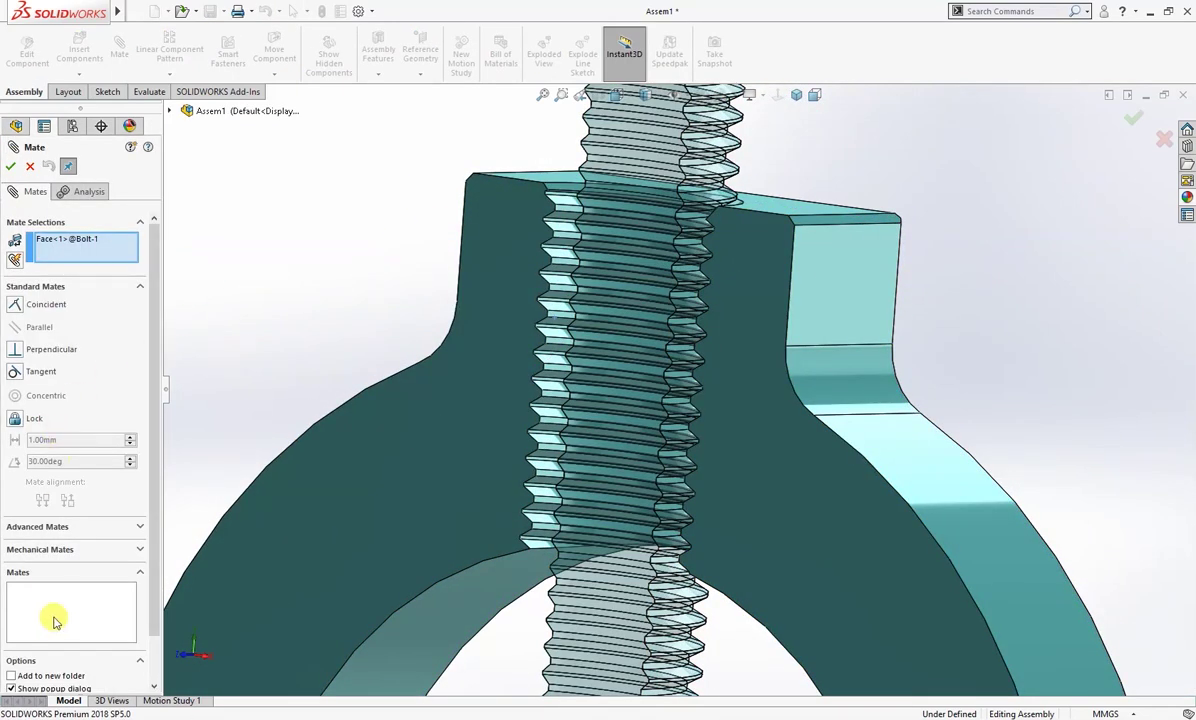
# Clear the picked mate faces and choose the Screw mechanical mate type
pyautogui.click(47, 550)
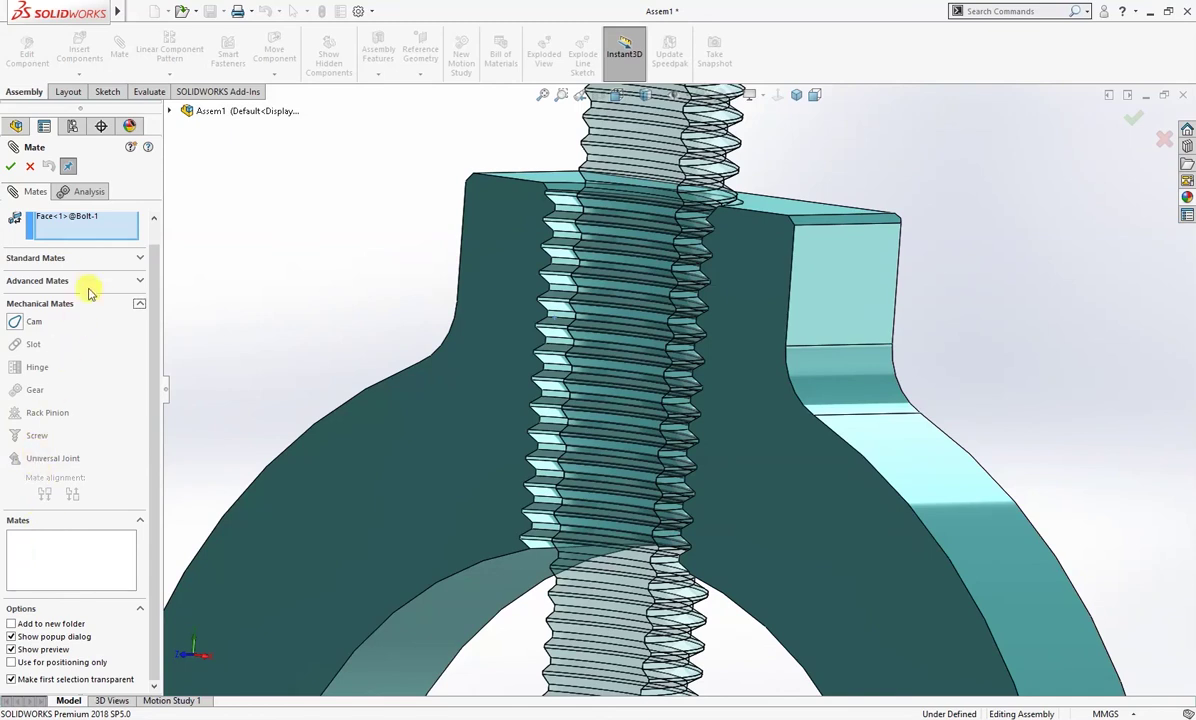
pyautogui.rightClick(97, 232)
pyautogui.click(125, 238)
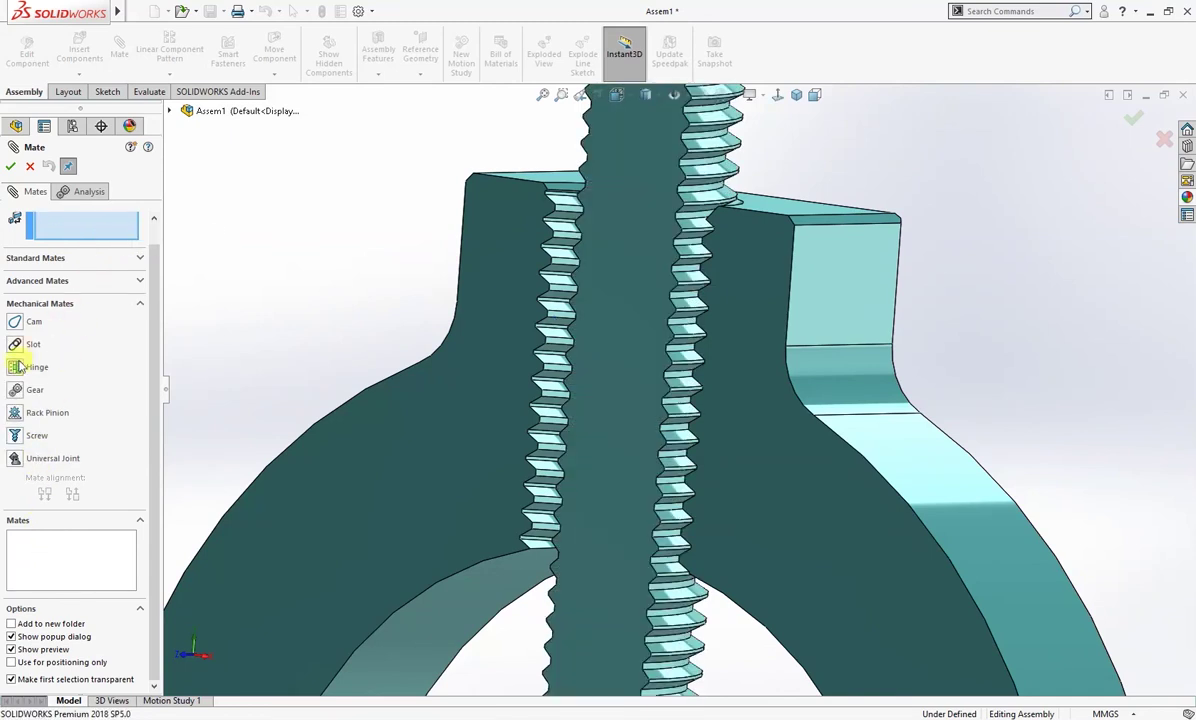
pyautogui.click(15, 434)
# Link the bolt thread face to the clamp thread face with a reversed 1 revolution/mm screw mate
pyautogui.scroll(-3, 683, 390)
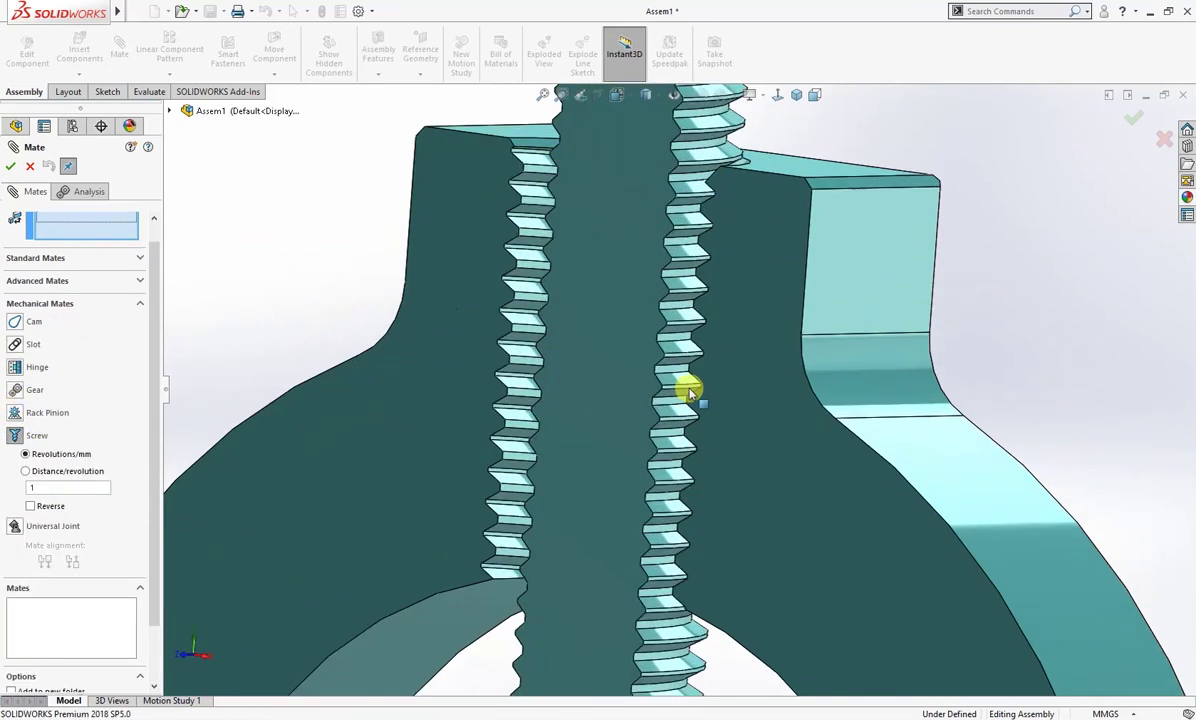
pyautogui.scroll(-2, 680, 390)
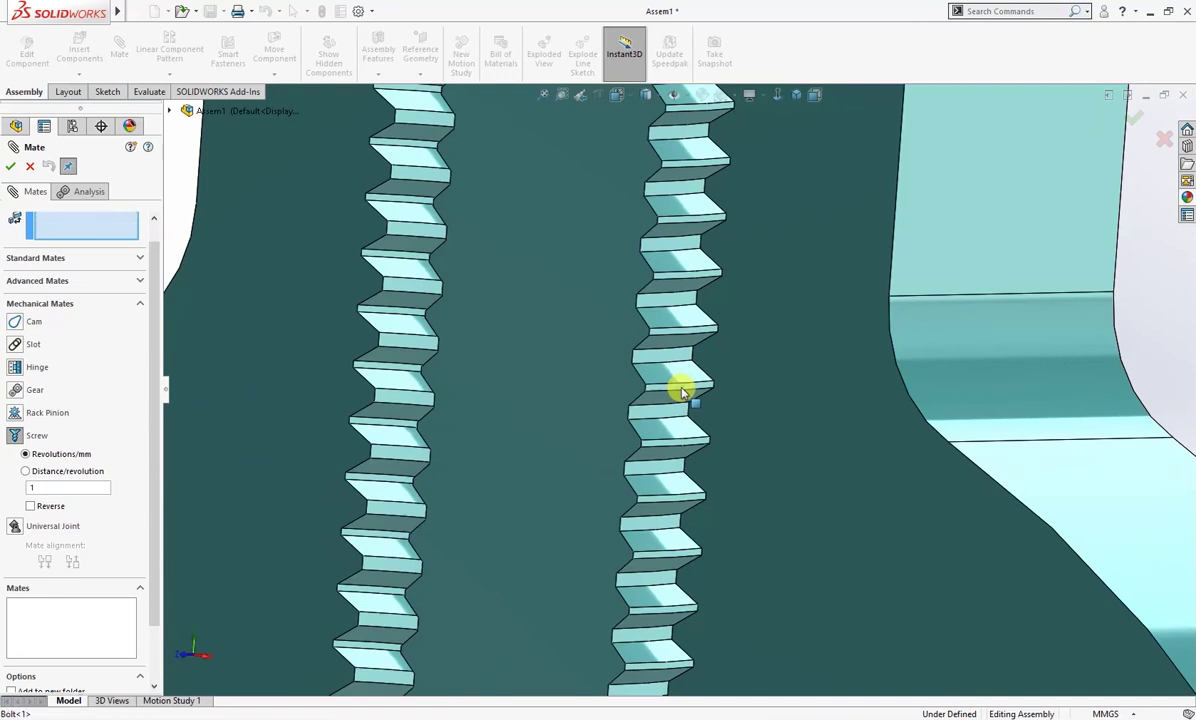
pyautogui.click(681, 392)
pyautogui.scroll(3, 421, 415)
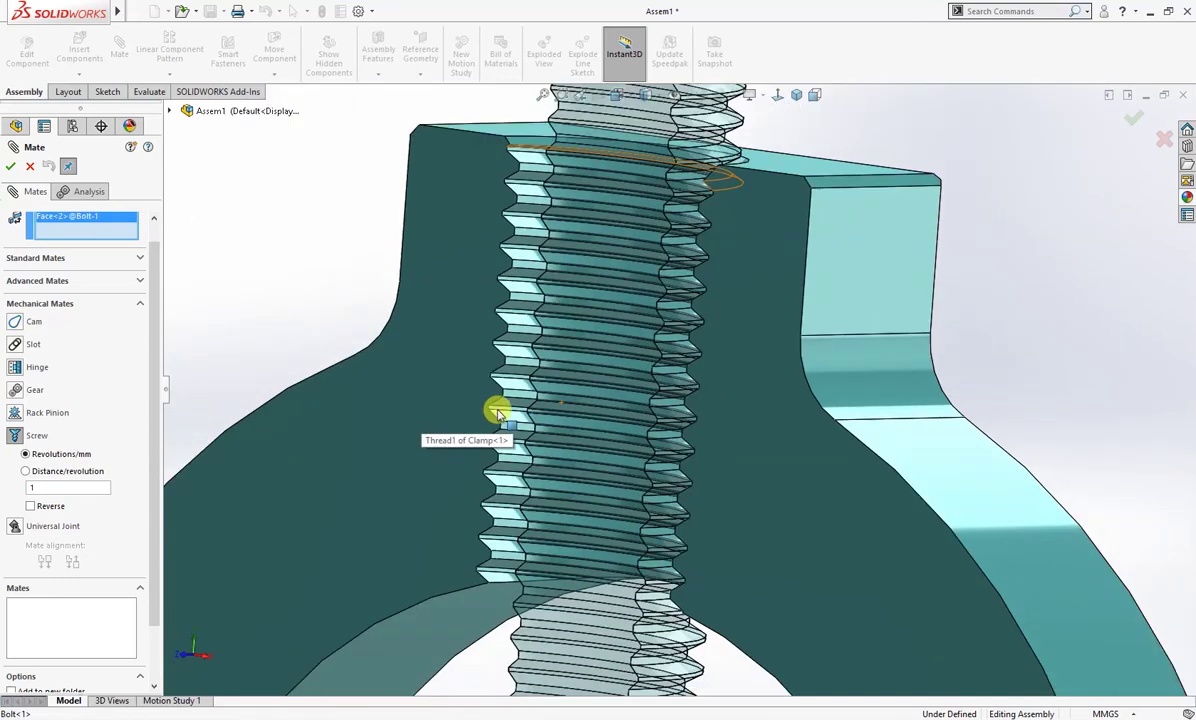
pyautogui.scroll(-2, 497, 430)
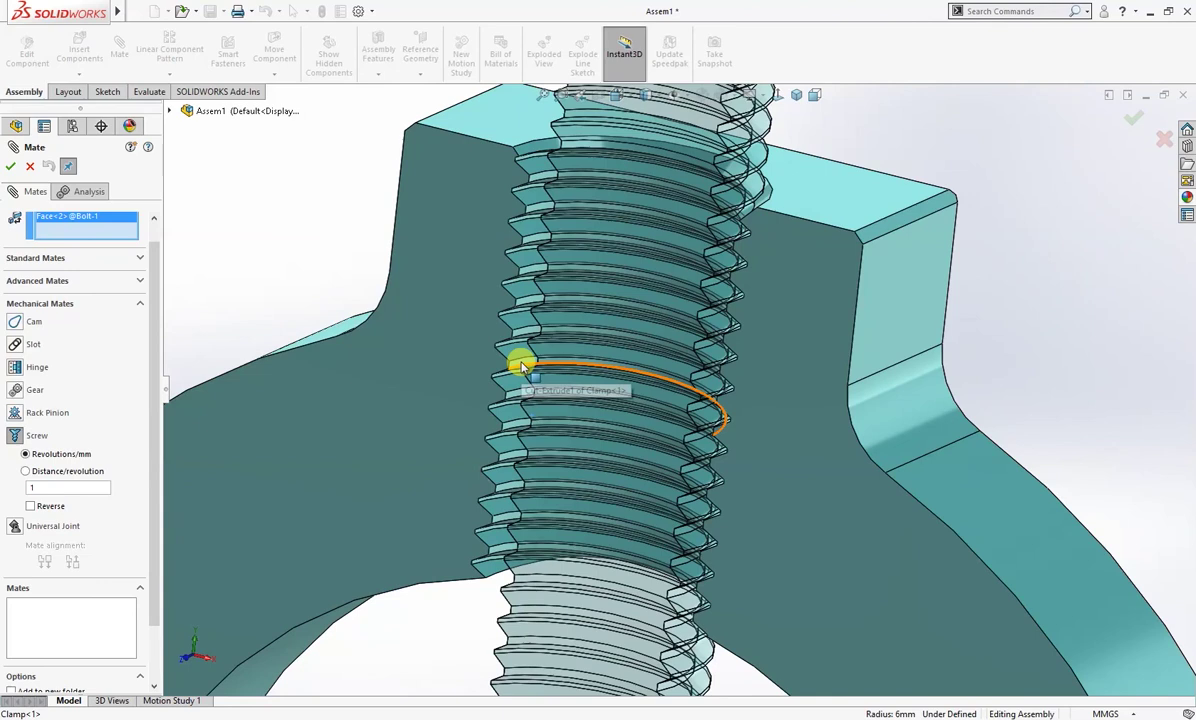
pyautogui.click(521, 366)
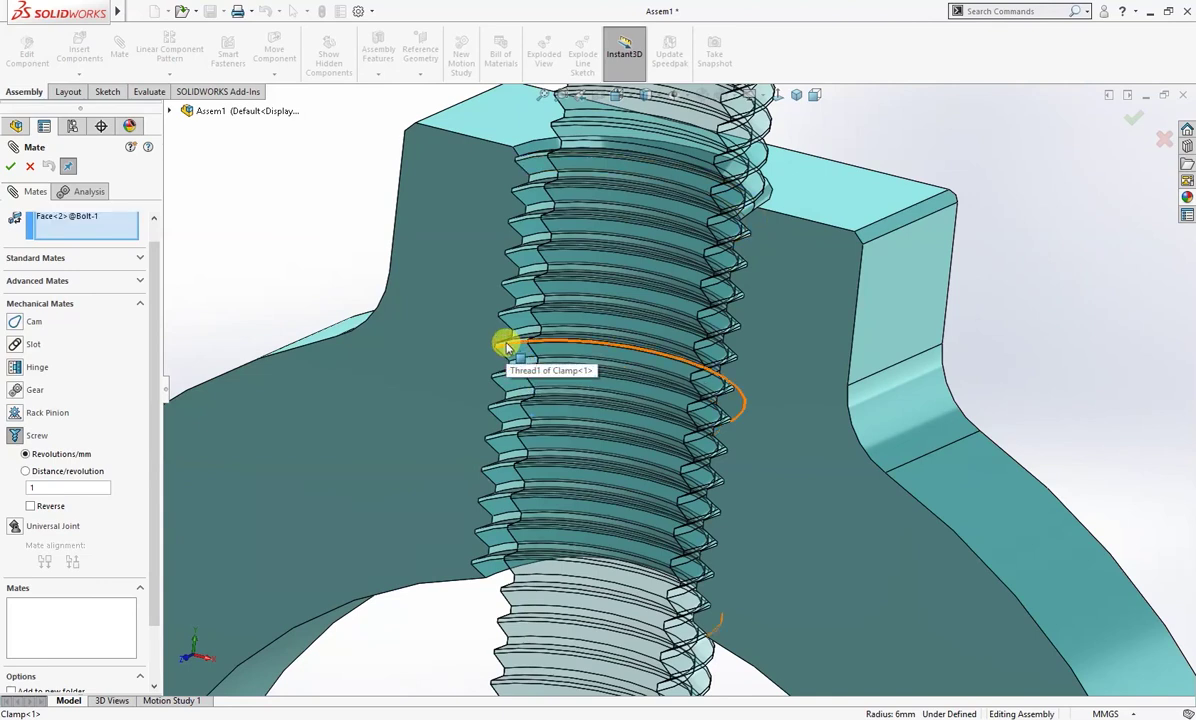
pyautogui.scroll(-5, 503, 347)
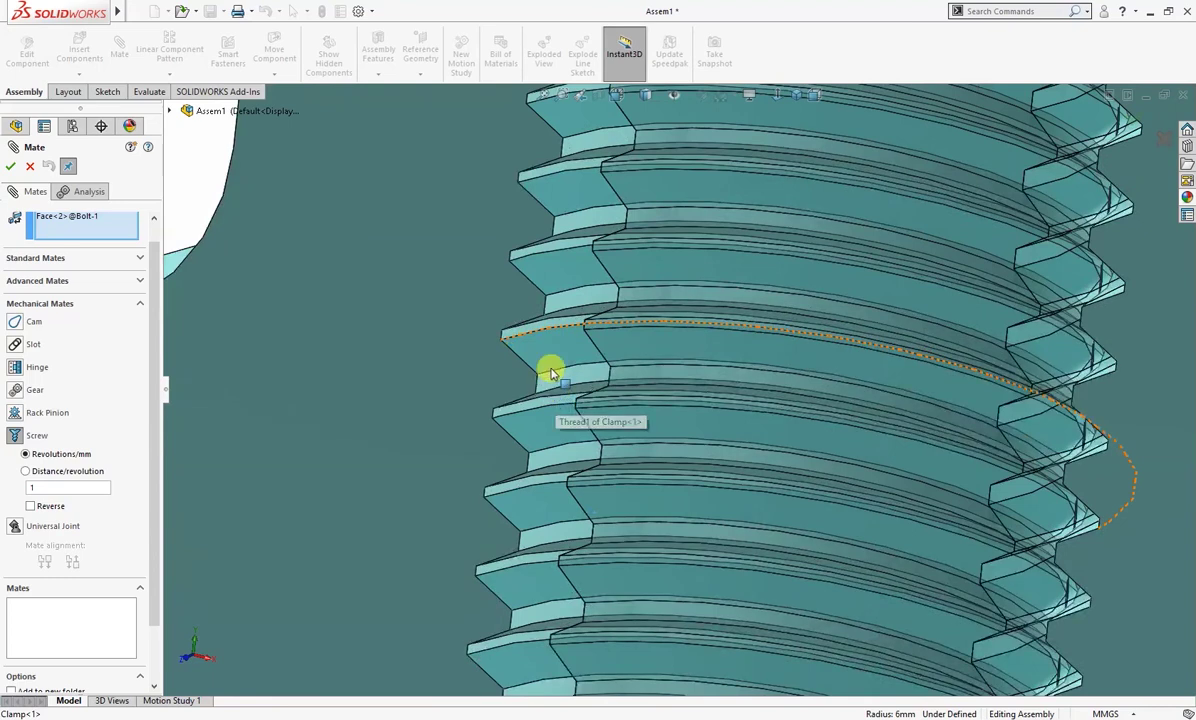
pyautogui.click(552, 378)
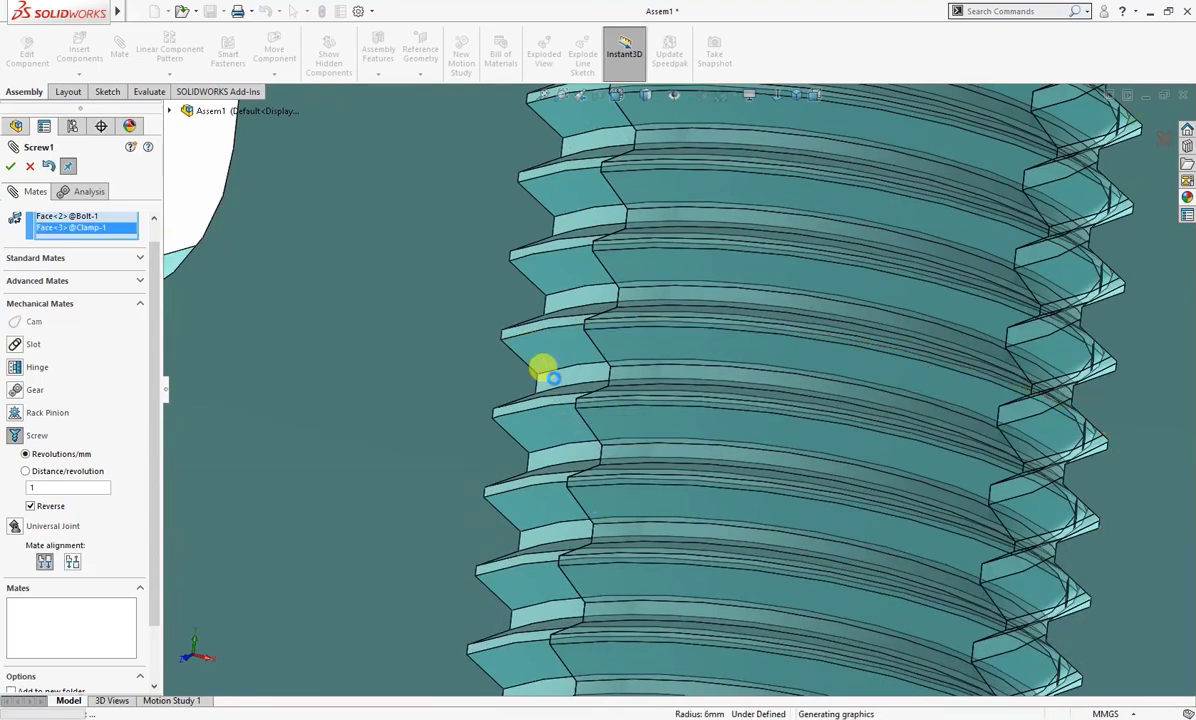
pyautogui.scroll(8, 550, 378)
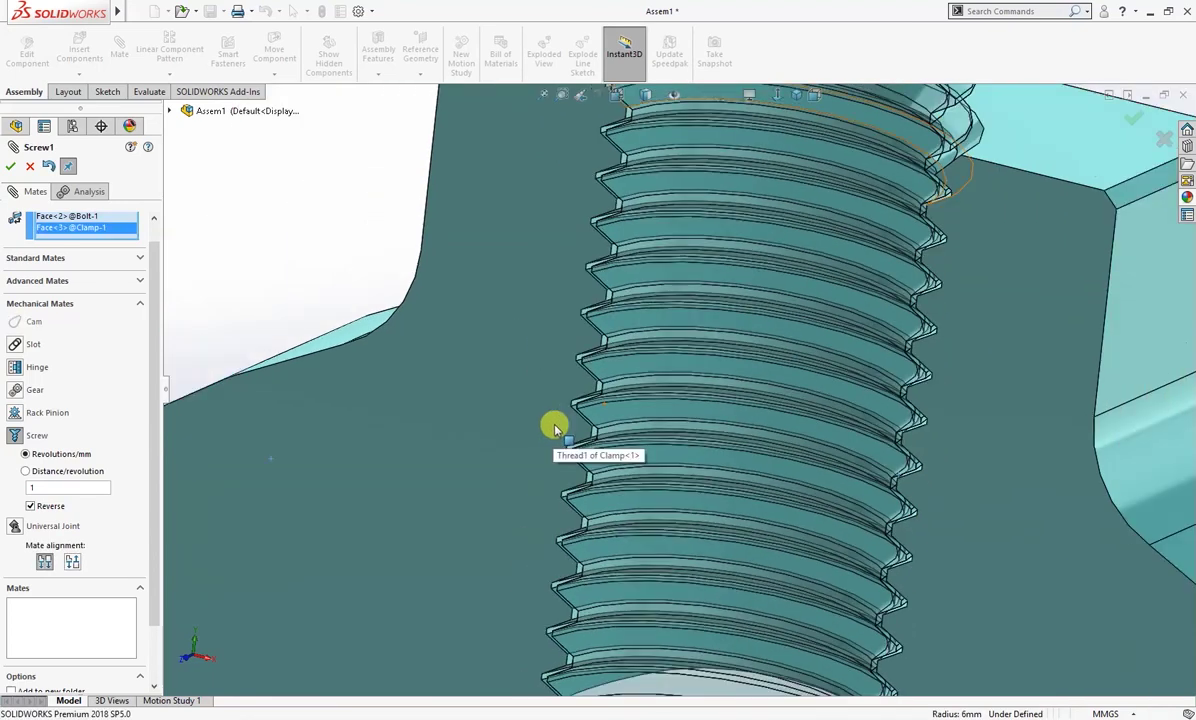
pyautogui.scroll(4, 555, 425)
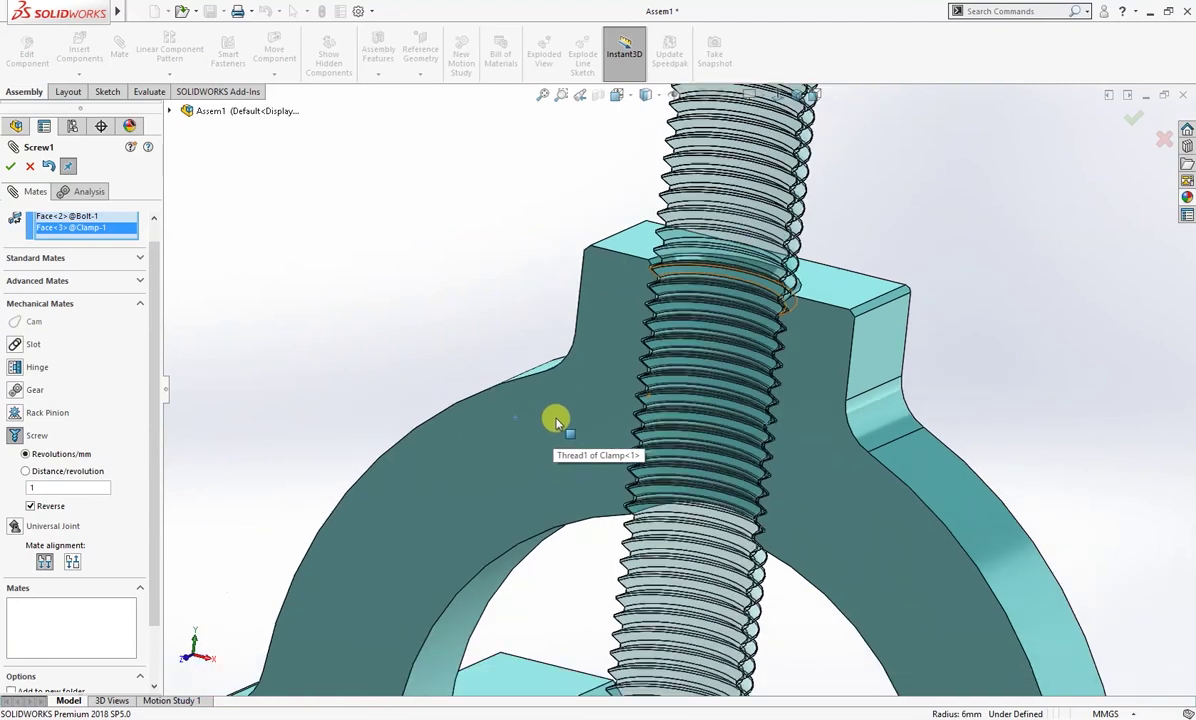
pyautogui.click(14, 166)
pyautogui.press('f')
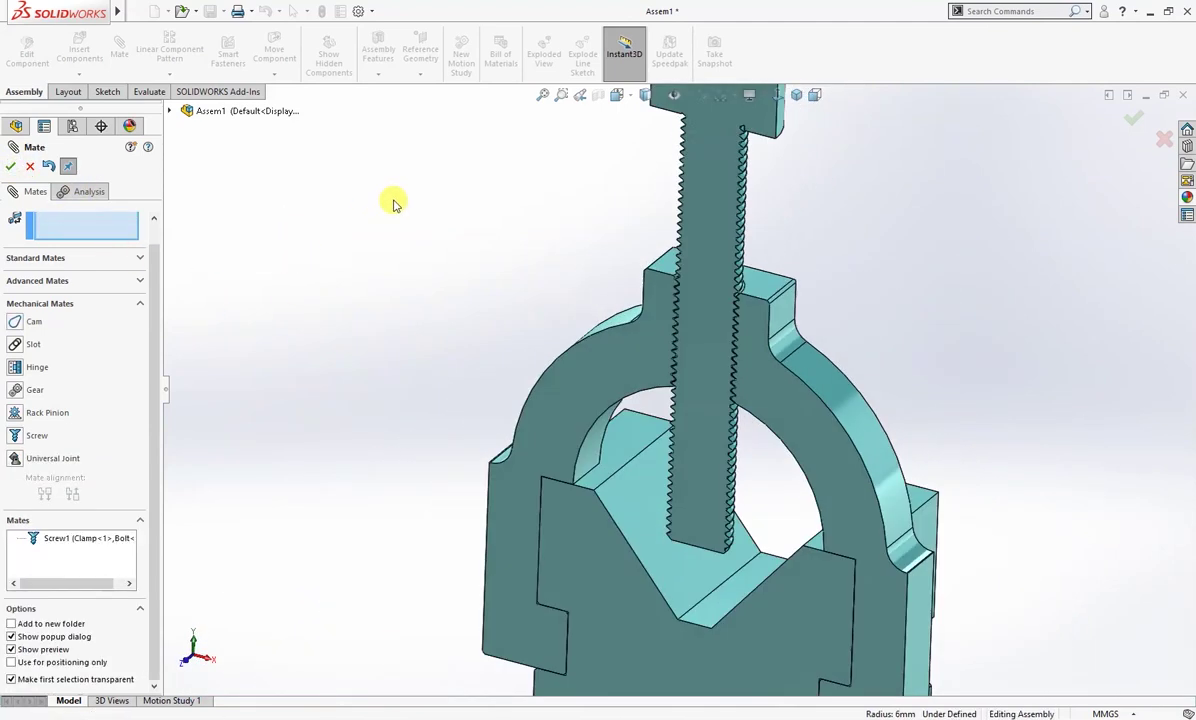
# Close the mate setup and turn off the section view to show the full assembly
pyautogui.click(14, 167)
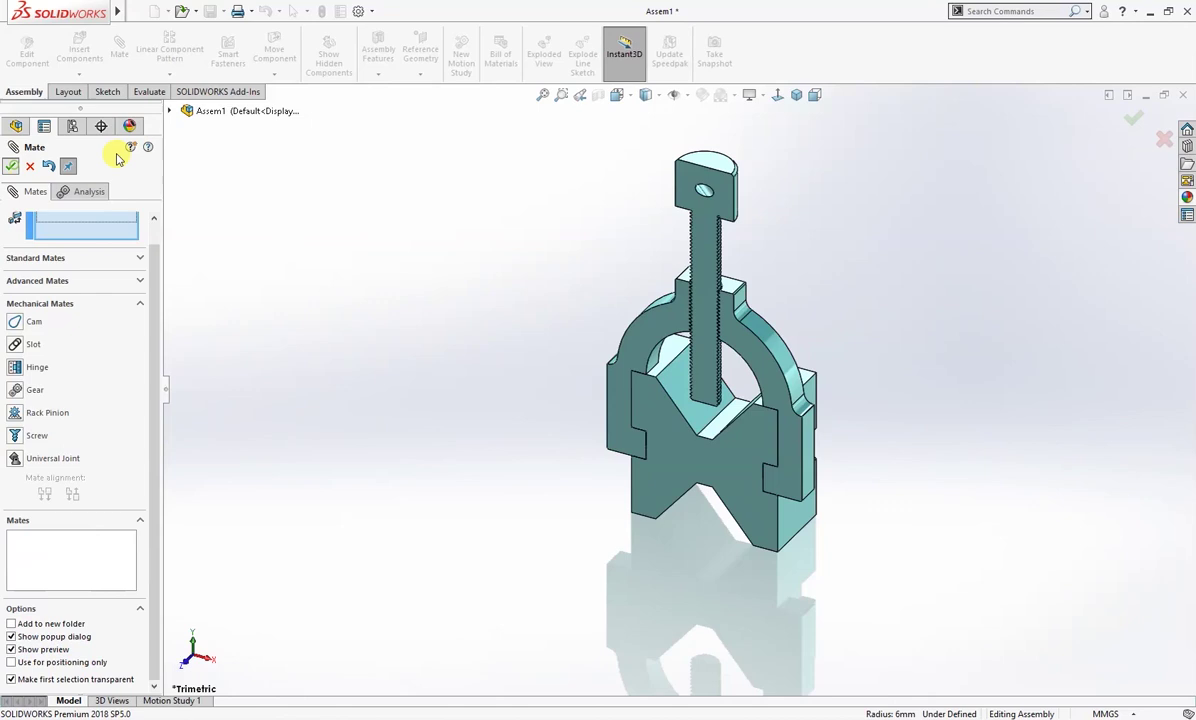
pyautogui.click(597, 97)
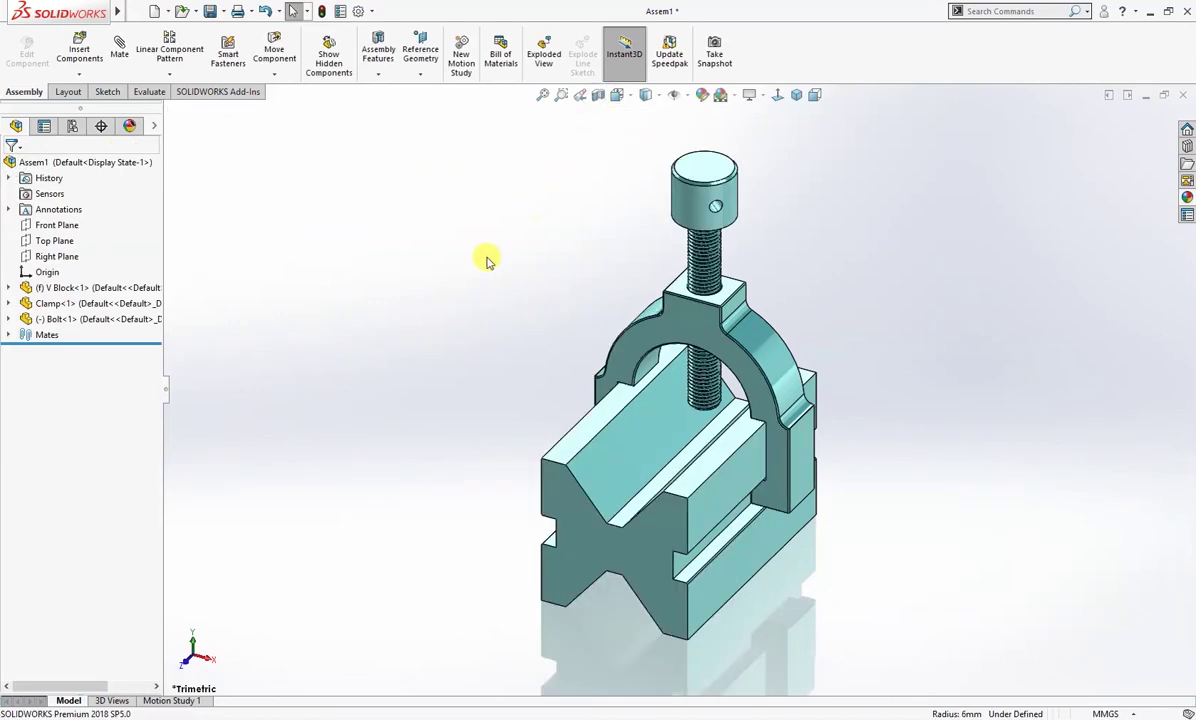
pyautogui.moveTo(487, 260)
pyautogui.mouseDown(button='middle')
pyautogui.moveTo(494, 267)
pyautogui.moveTo(468, 242)
pyautogui.mouseUp(button='middle')
# Drag the bolt head around its axis to watch it screw through the clamp
pyautogui.click(703, 215)
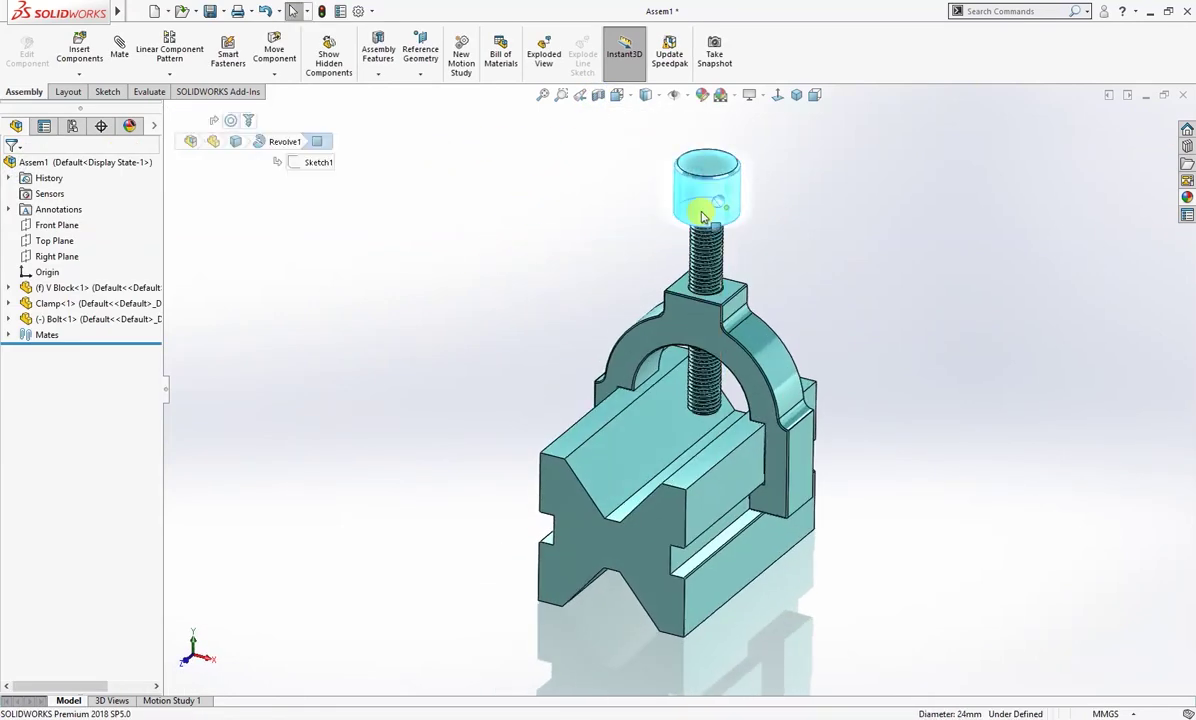
pyautogui.moveTo(703, 215); pyautogui.dragTo(654, 180)
pyautogui.moveTo(710, 236); pyautogui.dragTo(667, 205)
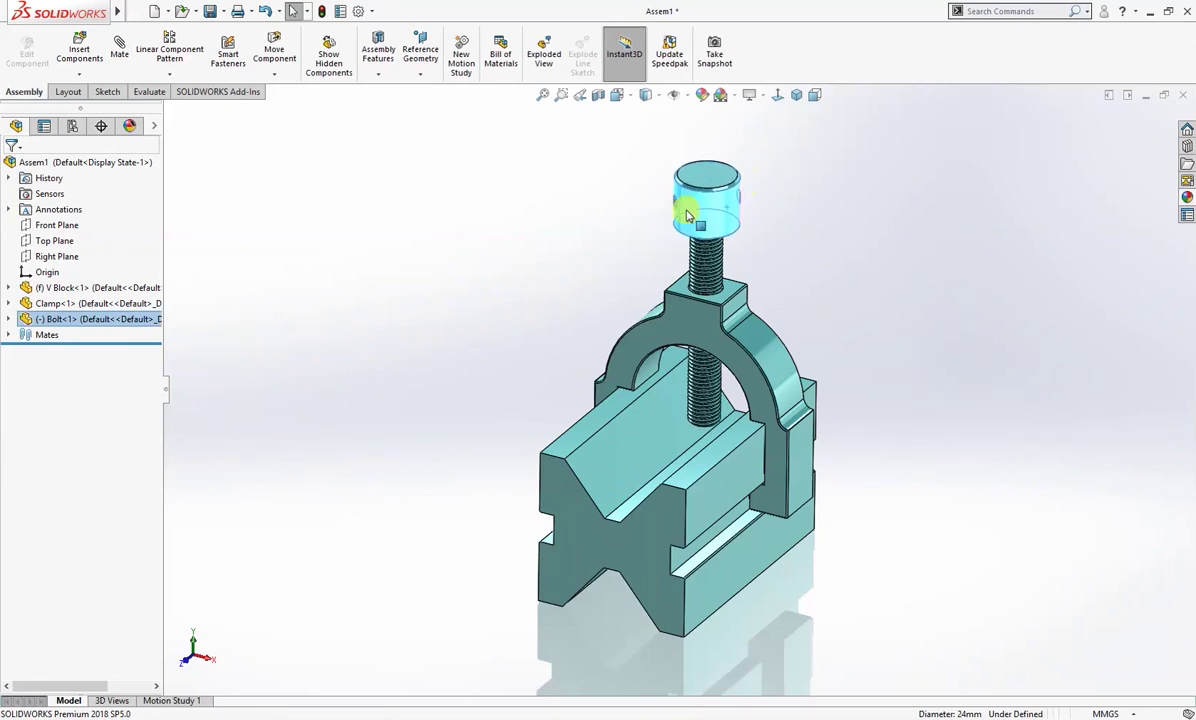
pyautogui.moveTo(500, 262); pyautogui.dragTo(547, 221, button='right')
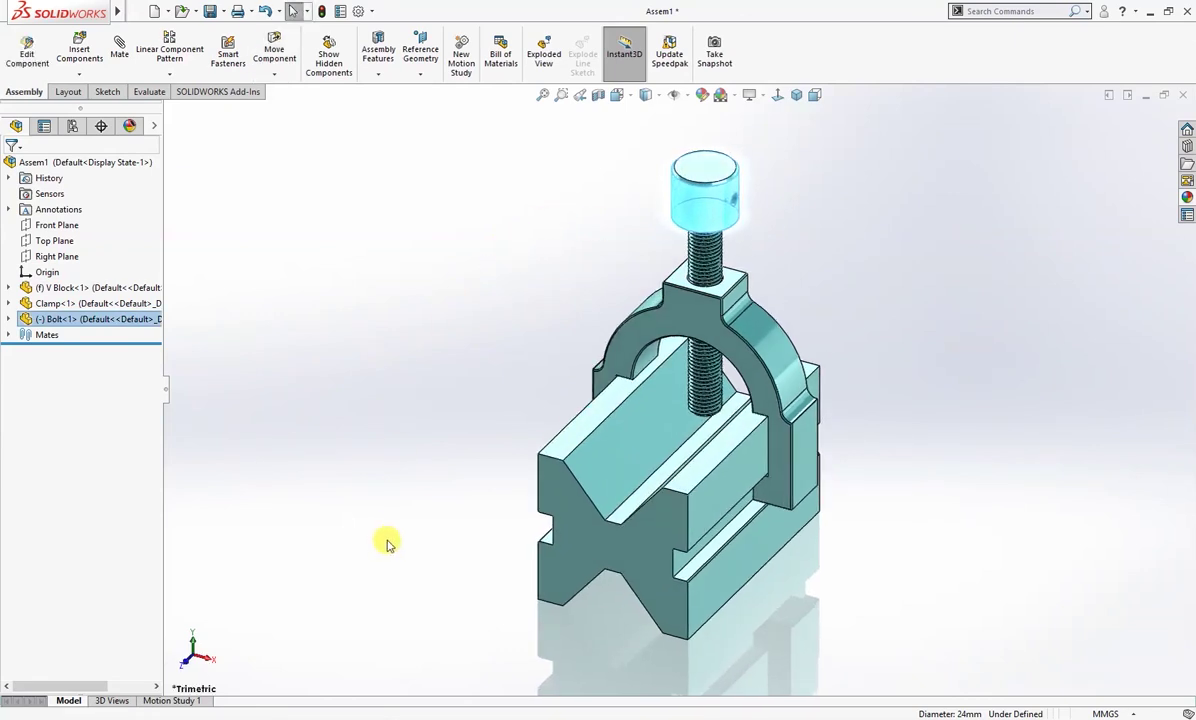
pyautogui.click(173, 702)
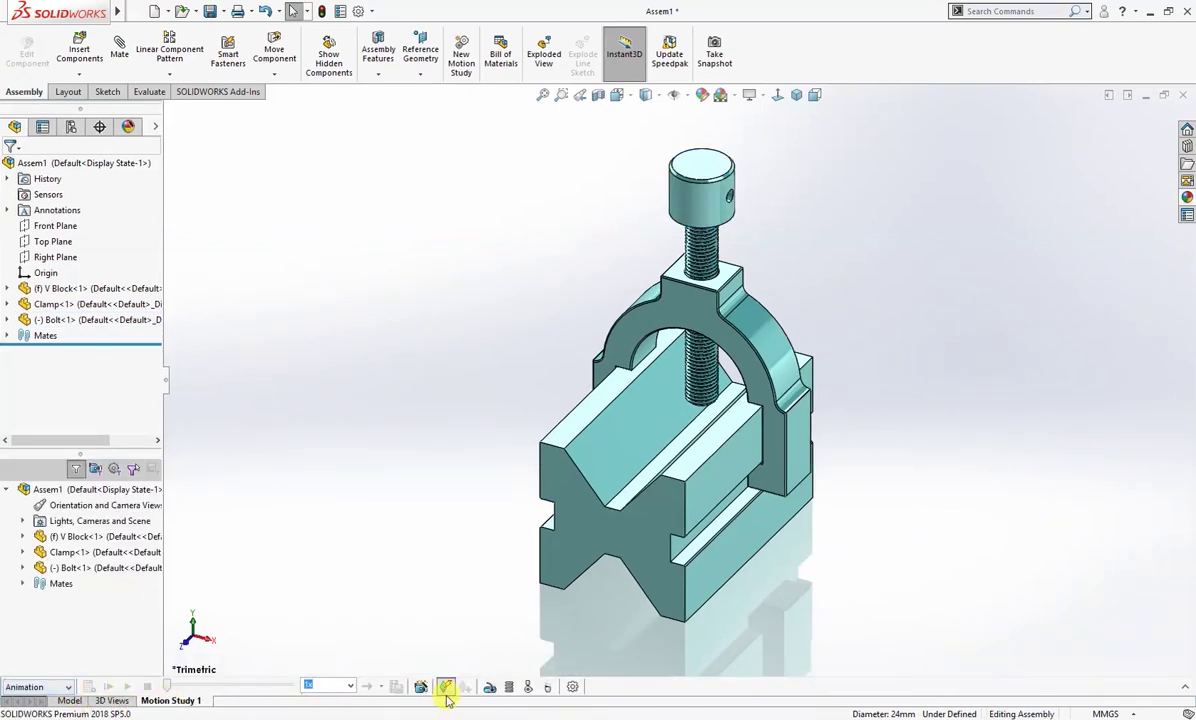
# Add RotaryMotor1 on the bolt head face at a constant 100 RPM
pyautogui.click(488, 687)
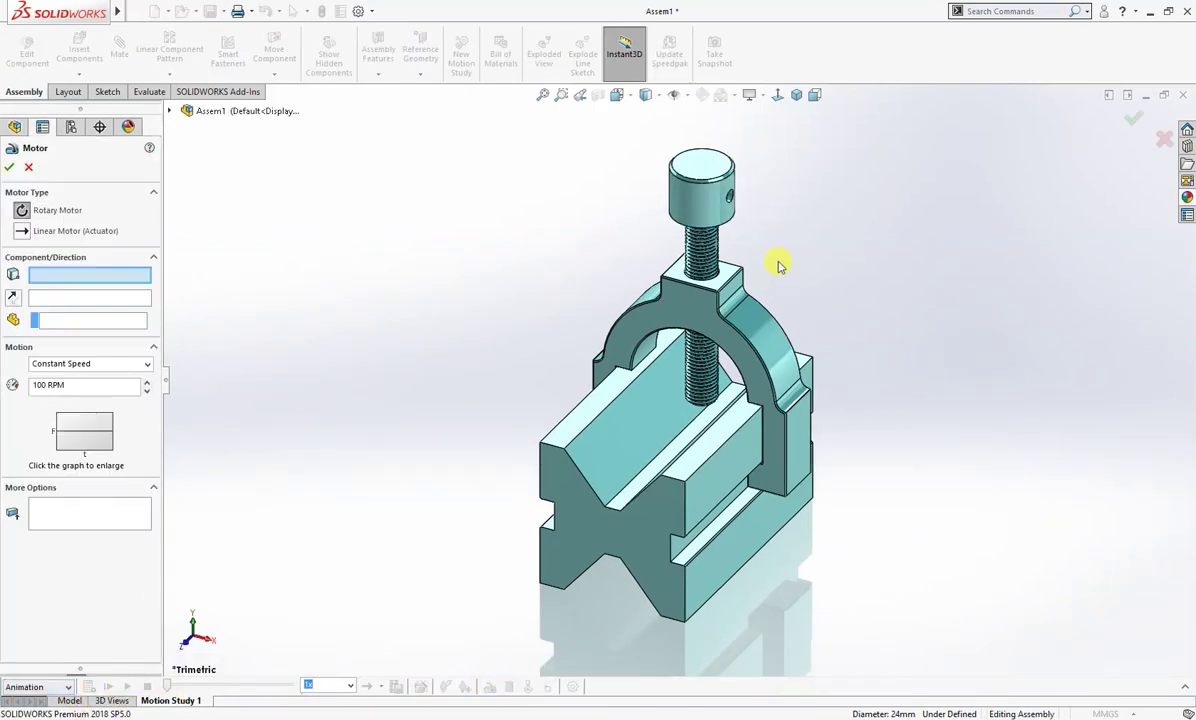
pyautogui.click(710, 220)
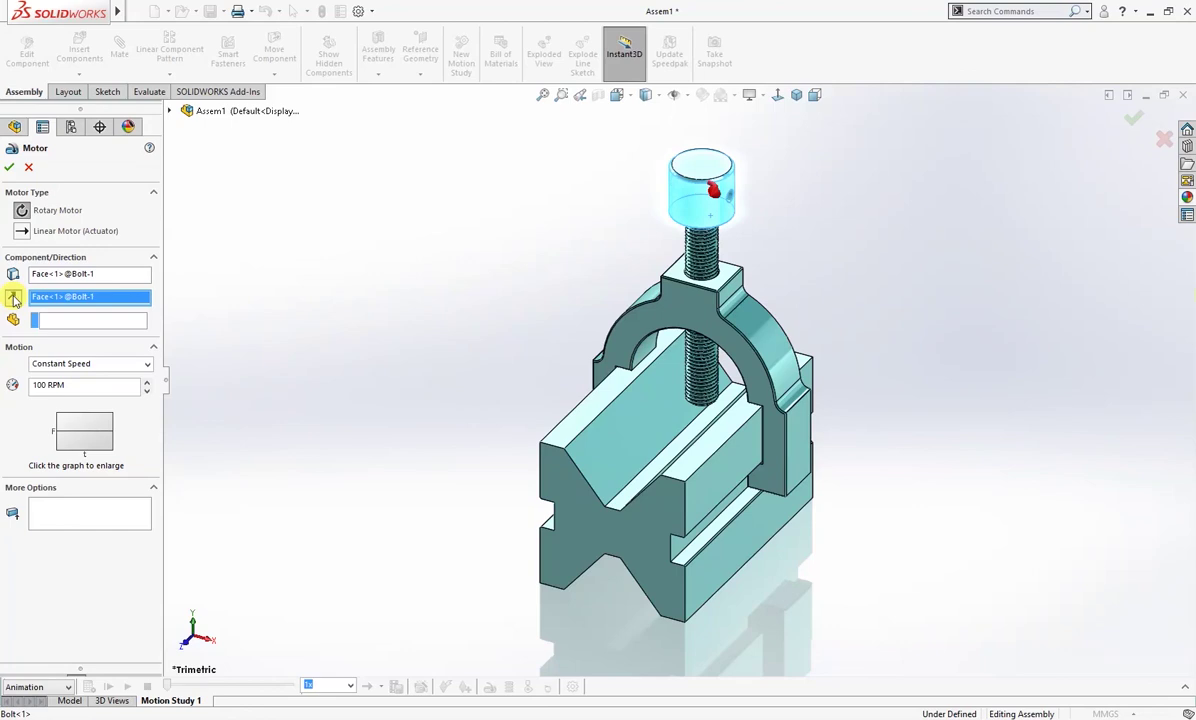
pyautogui.click(10, 170)
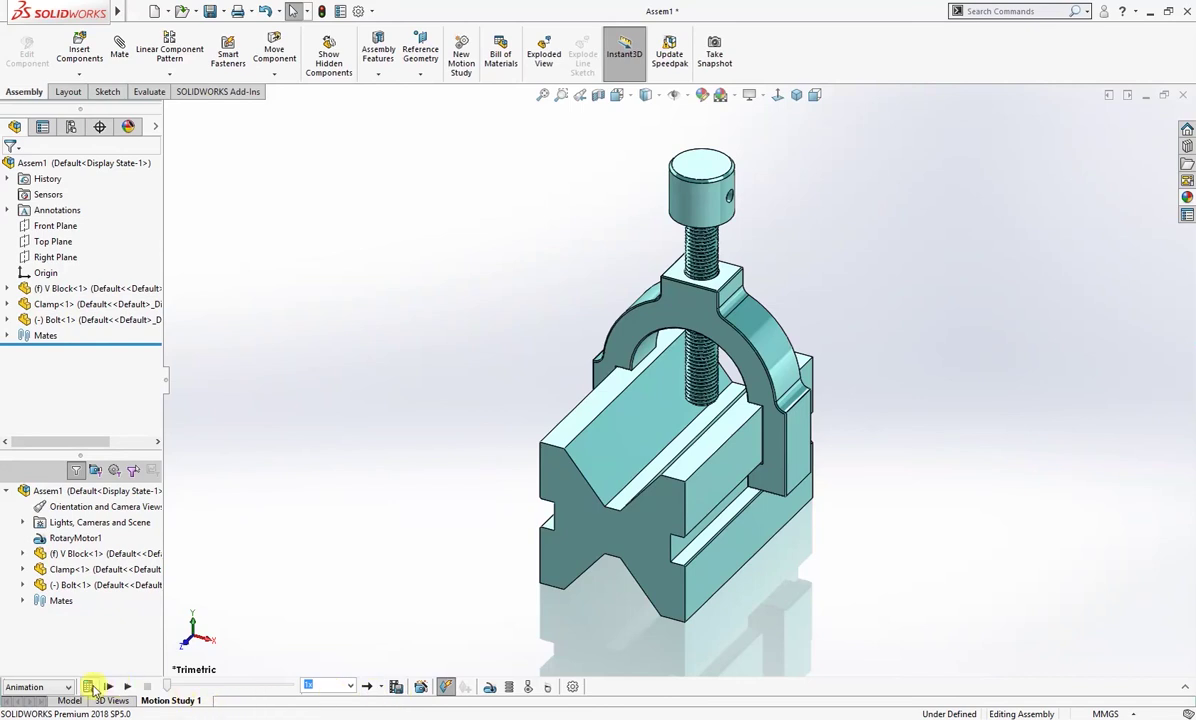
# Calculate Motion Study 1 and play back the motor turning the bolt
pyautogui.click(89, 687)
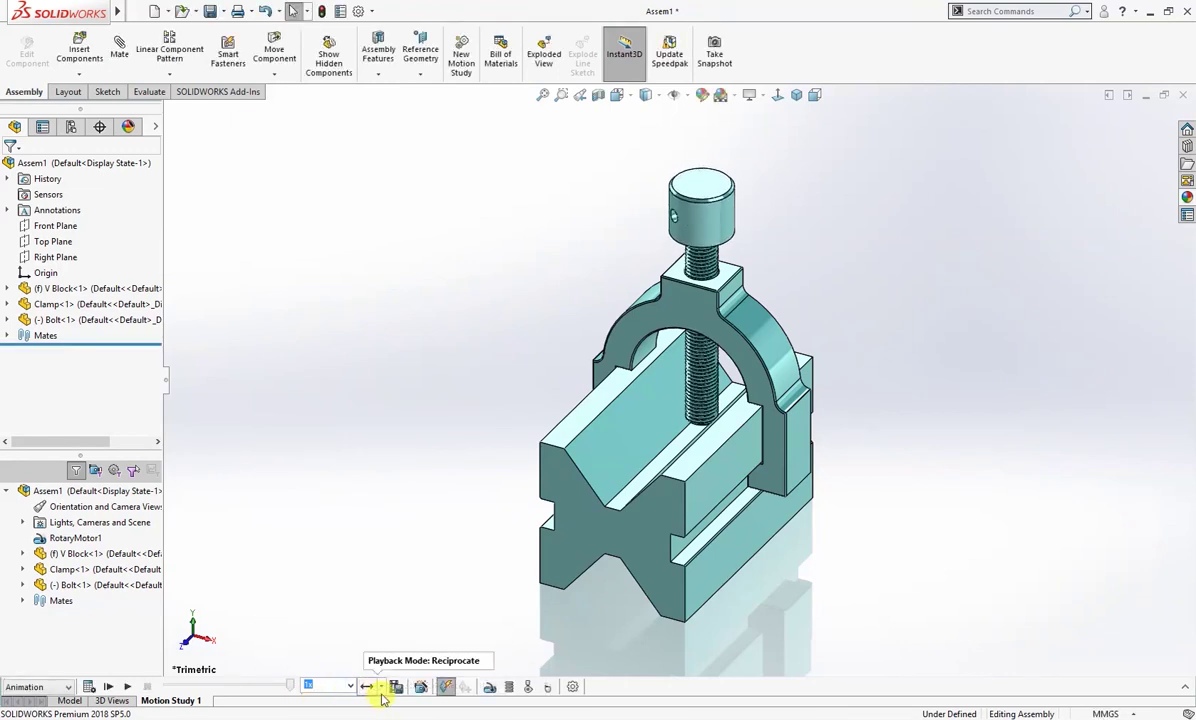
pyautogui.click(128, 686)
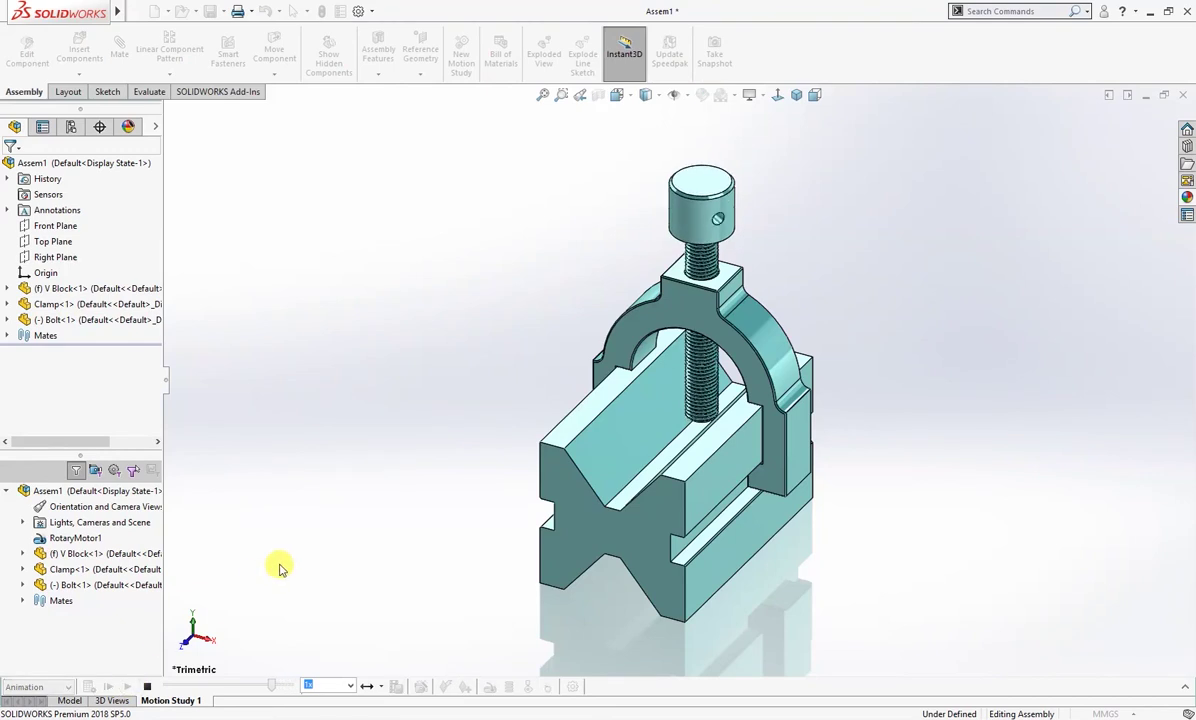